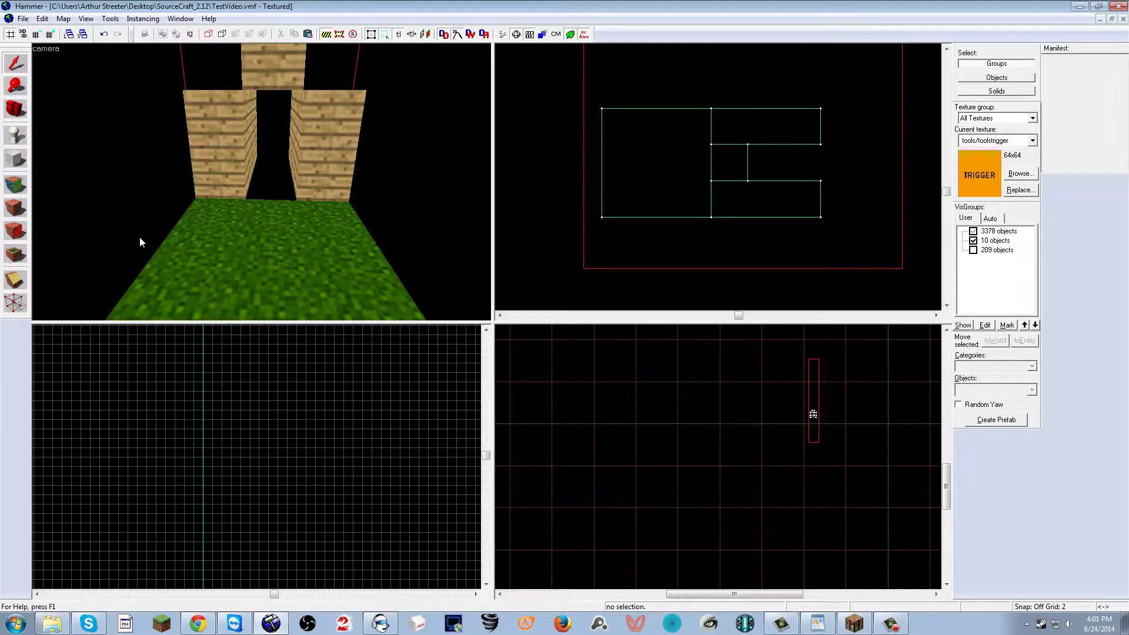
- Outline a new block 4 by 40 units in plan across the doorway between the two wooden walls
key("w")
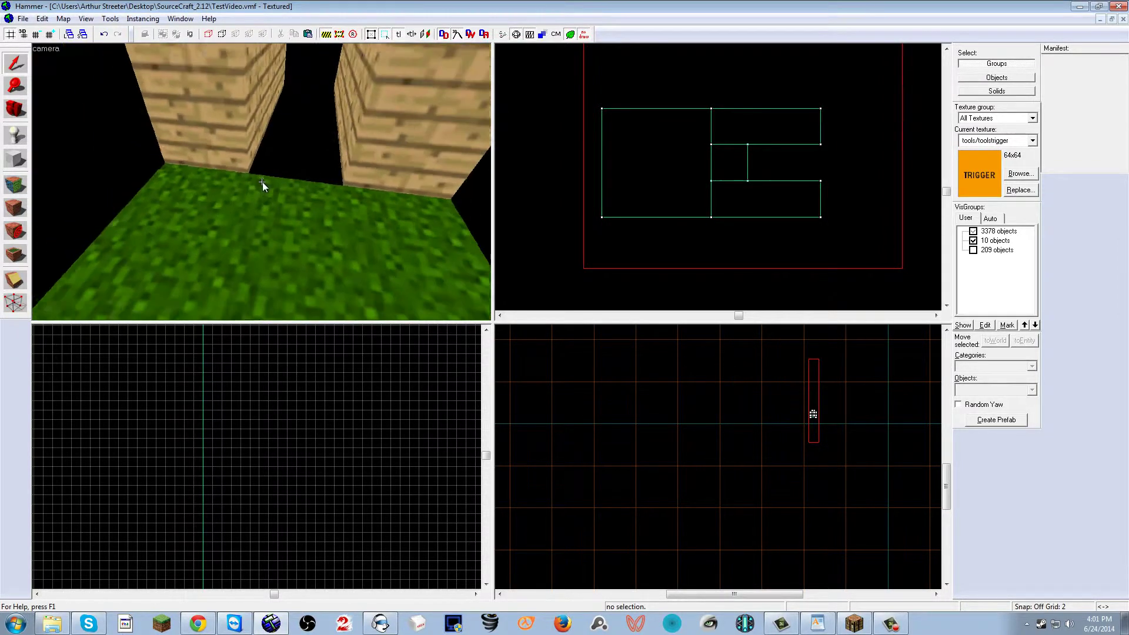
scroll(765, 157, "down", 1)
scroll(714, 157, "up", 5)
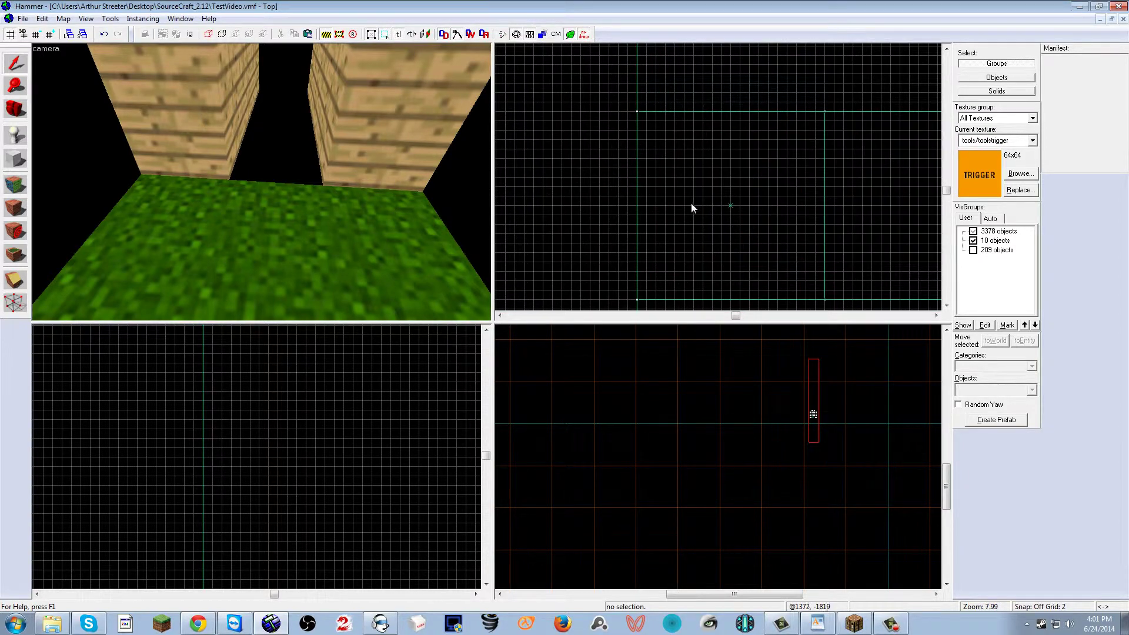
left_click(15, 159)
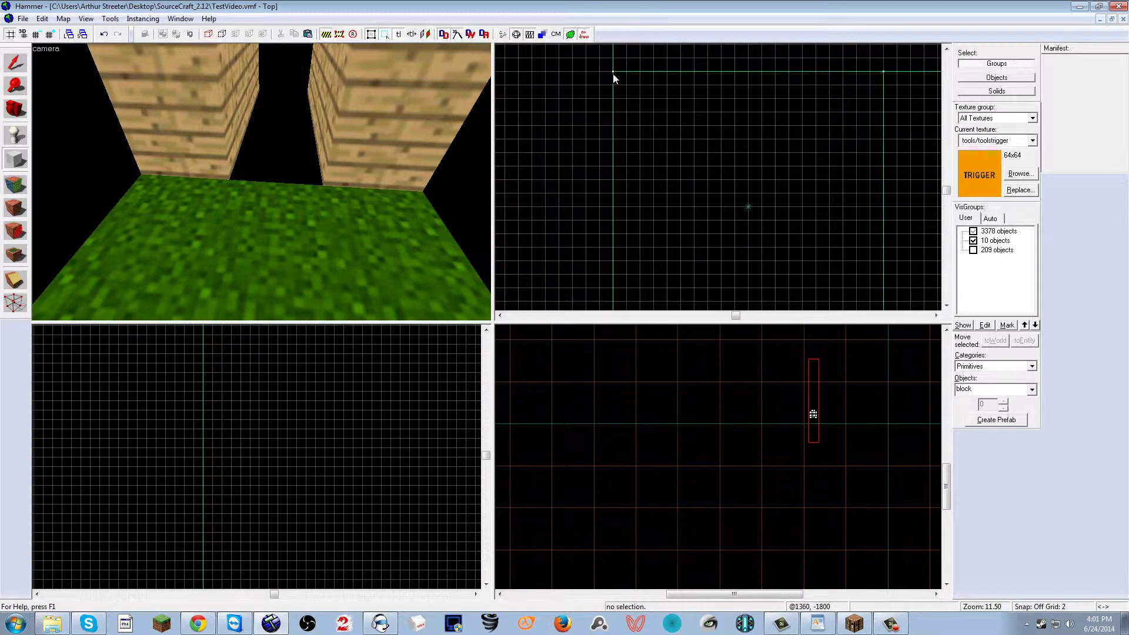
left_click_drag(614, 72, 639, 294)
scroll(643, 313, "down", 2)
scroll(641, 308, "down", 1)
scroll(658, 165, "down", 5)
scroll(658, 177, "up", 6)
scroll(633, 291, "up", 1)
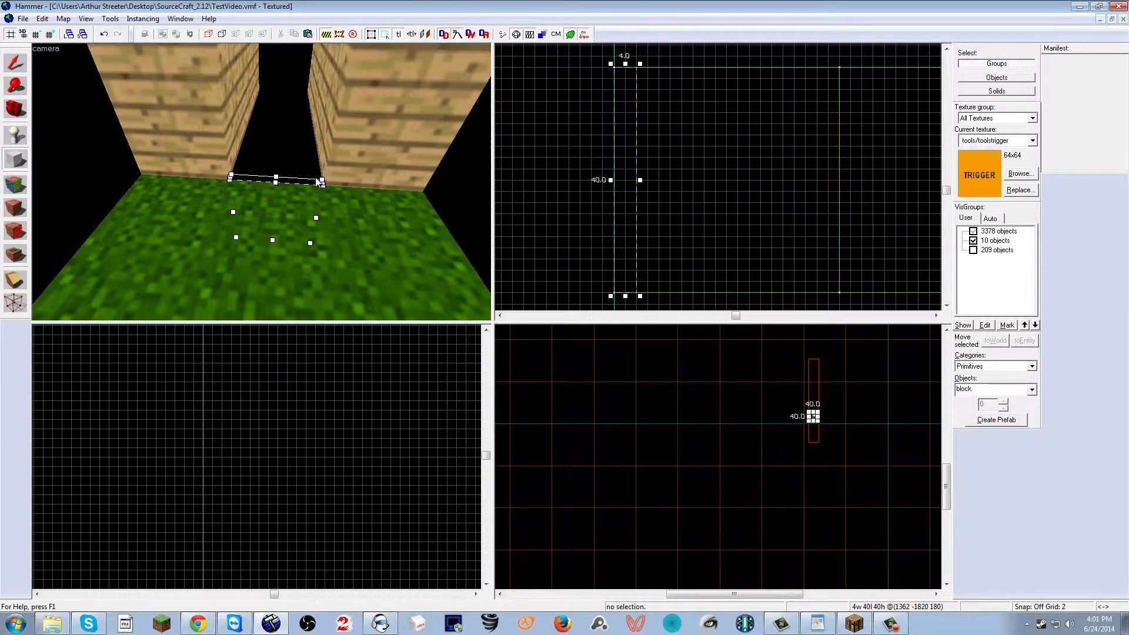
- Stretch the new block's upper edge up to the beam above the doorway, making it 120 units high
scroll(319, 203, "down", 3)
scroll(320, 206, "up", 3)
key("z")
key("w")
key("s")
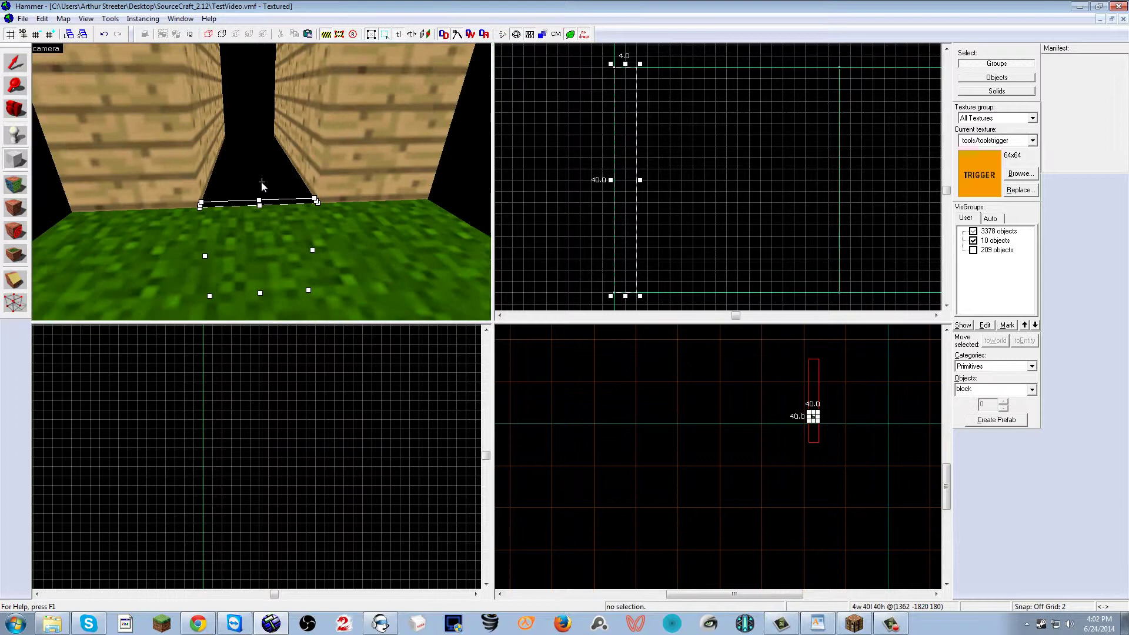
scroll(262, 186, "down", 2)
left_click_drag(268, 234, 277, 65)
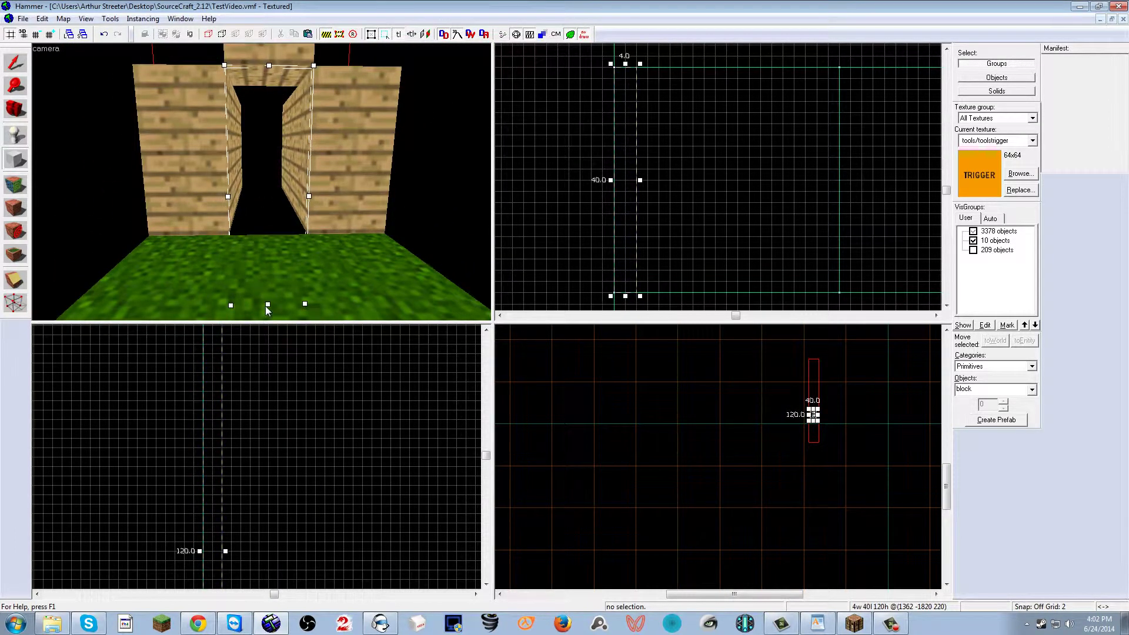
left_click_drag(268, 306, 274, 280)
left_click(274, 281)
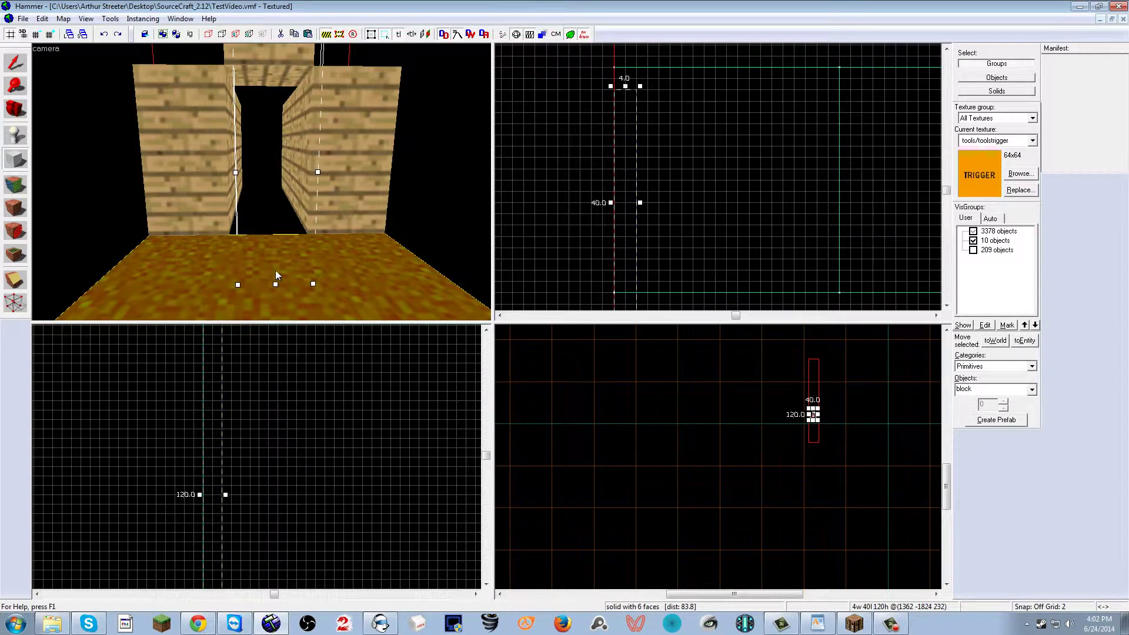
key("shift+s")
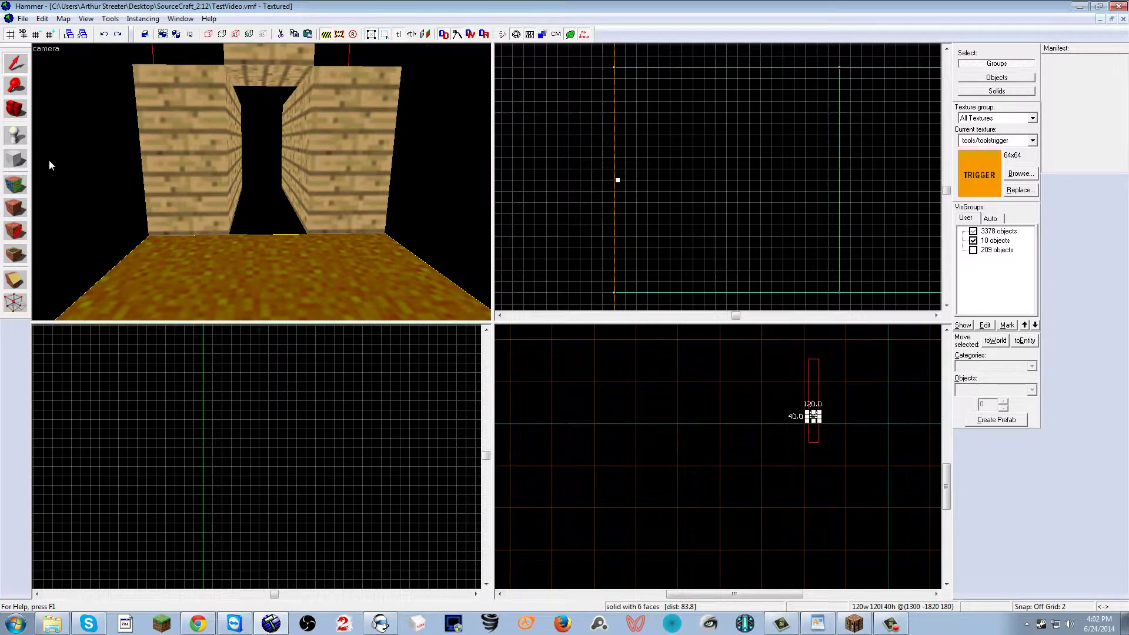
key("shift+b")
left_click_drag(270, 105, 260, 132)
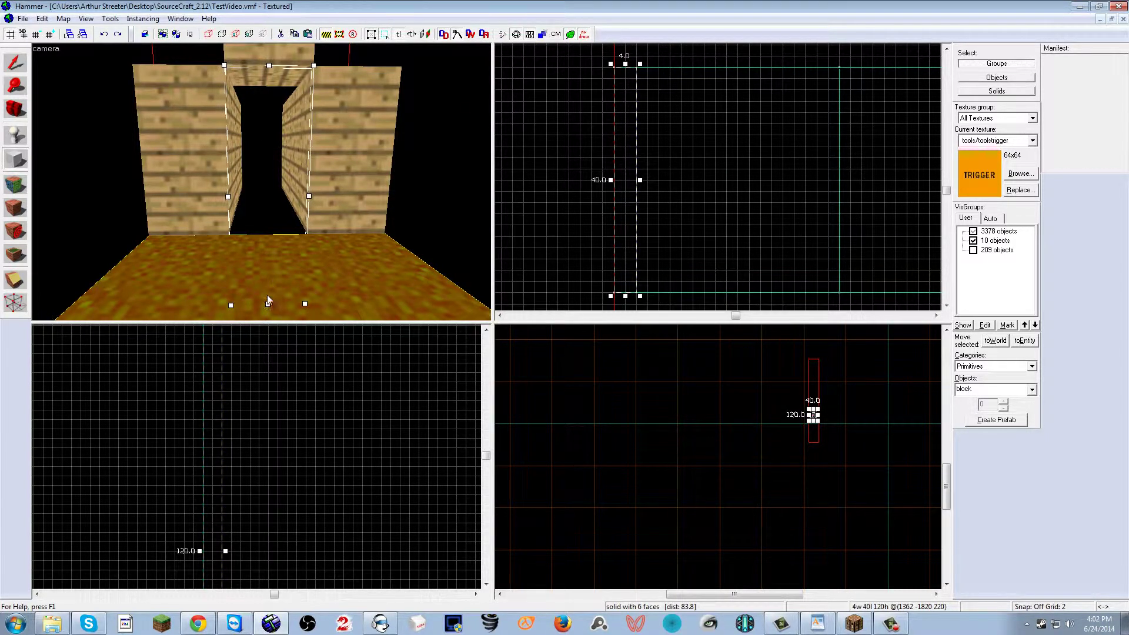
- Raise the block's lower edge to the floor so that the block is 80 units high
left_click_drag(268, 307, 266, 234)
scroll(194, 488, "up", 6)
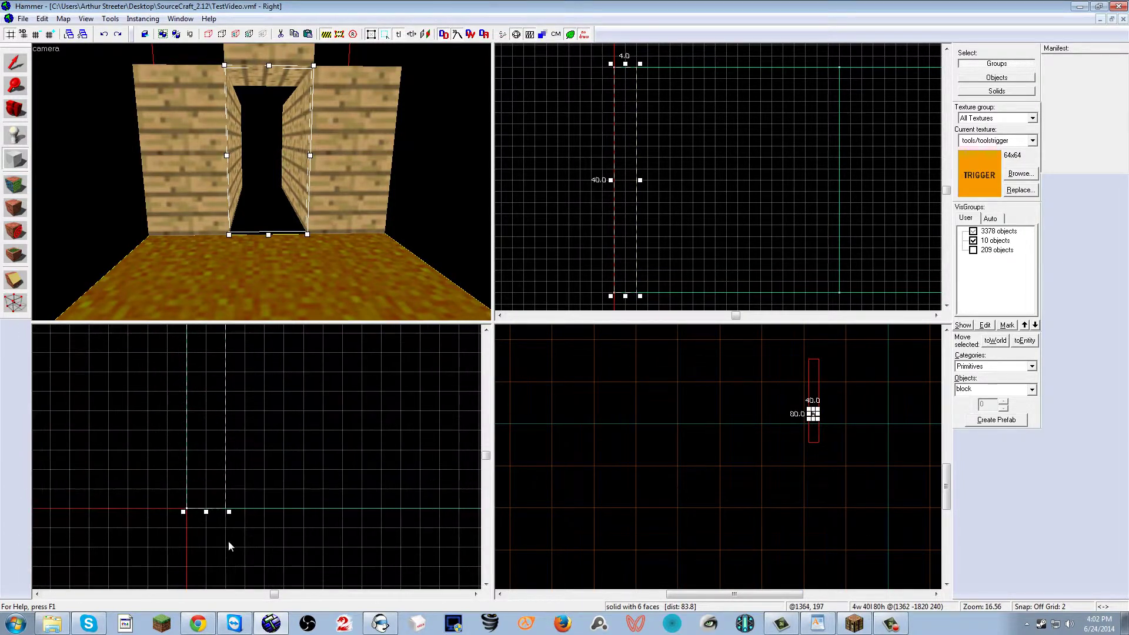
scroll(189, 487, "down", 8)
scroll(190, 403, "up", 9)
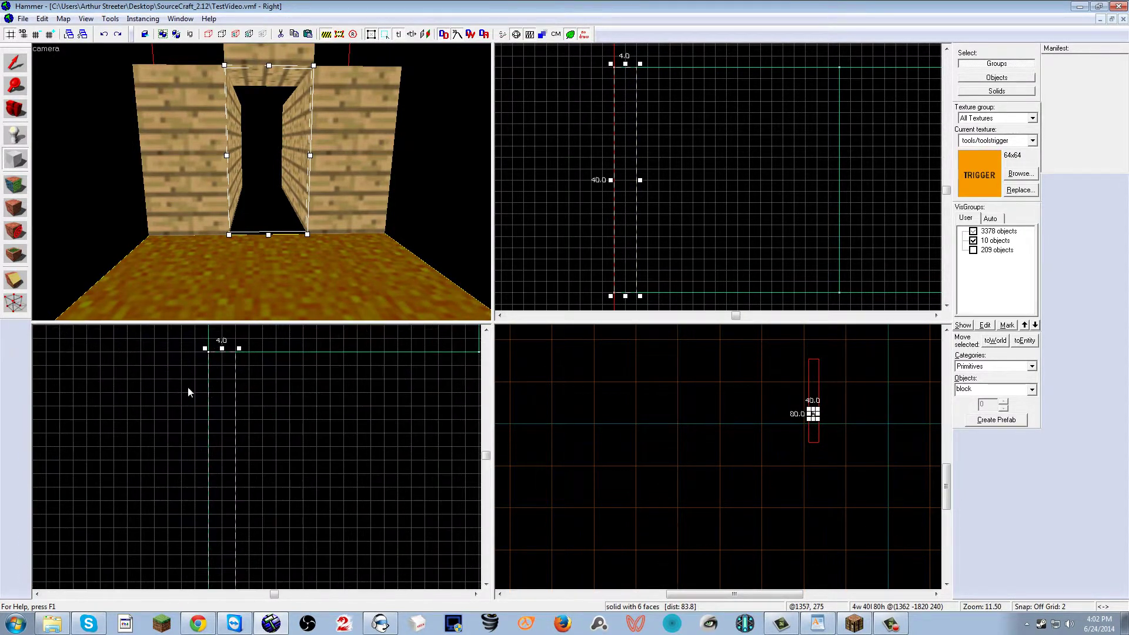
scroll(207, 391, "down", 9)
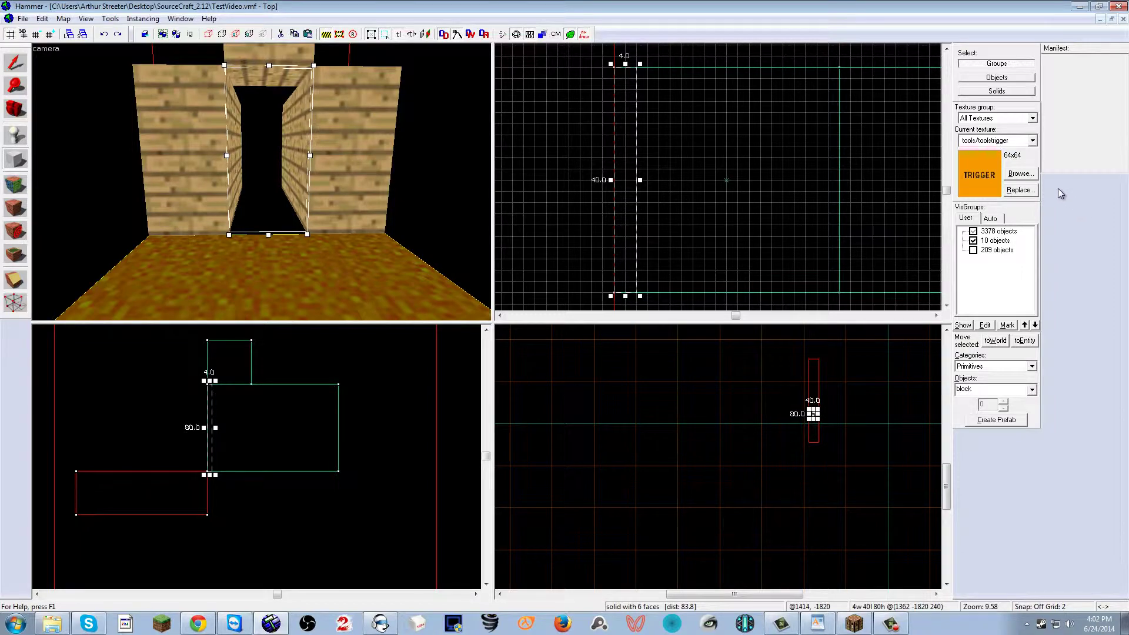
- Search the texture browser for "minecraft door"
left_click(1020, 173)
type("minecraft ")
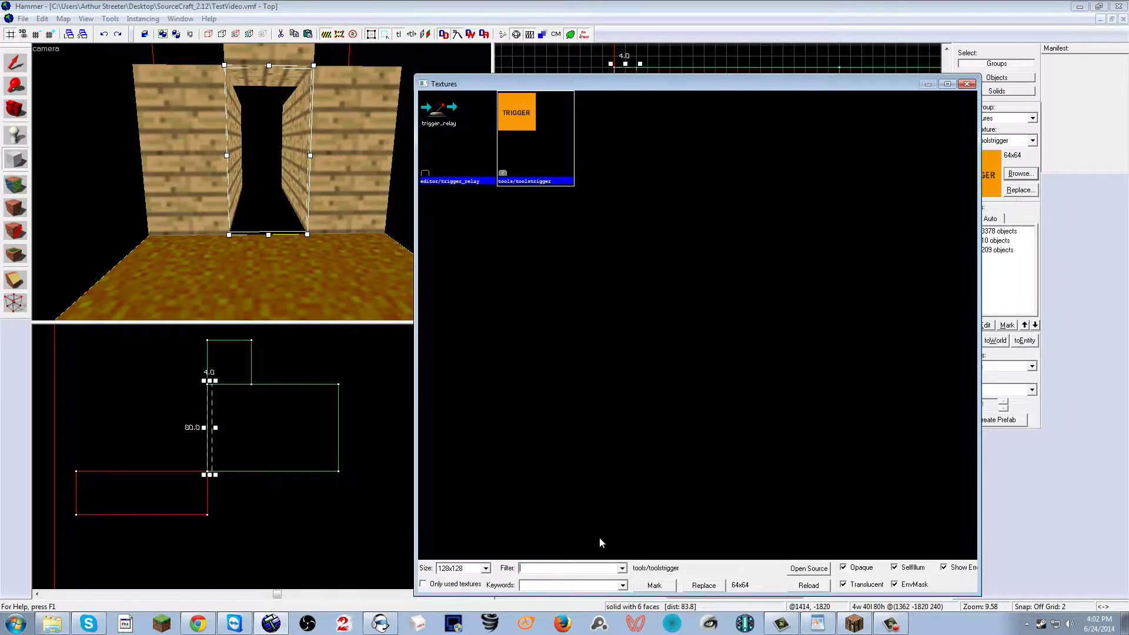
type("door")
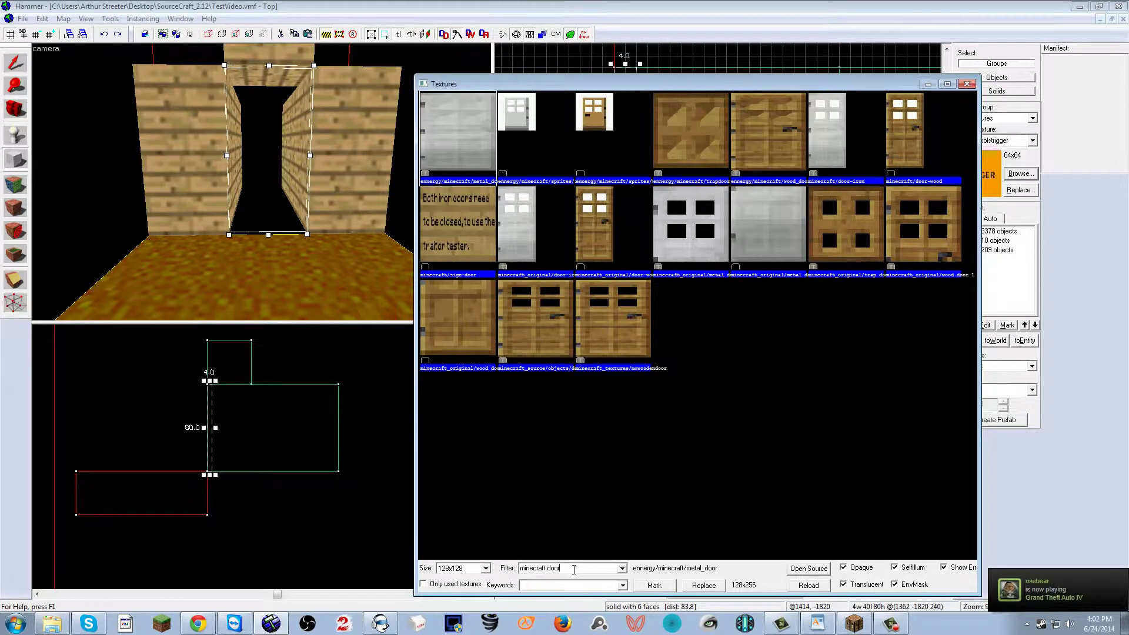
- Filter the textures by "ennergy door" and create the door block with the ennergy/minecraft/wood_door texture
left_click_drag(574, 570, 396, 564)
type("ene")
key("BackSpace")
type("n")
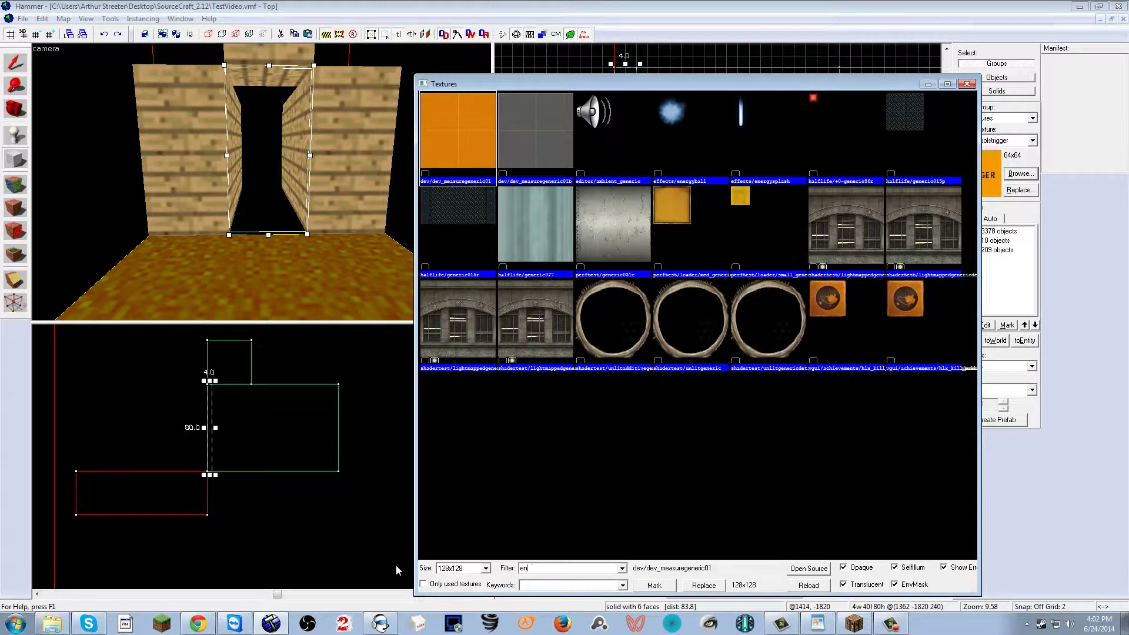
type("ergy")
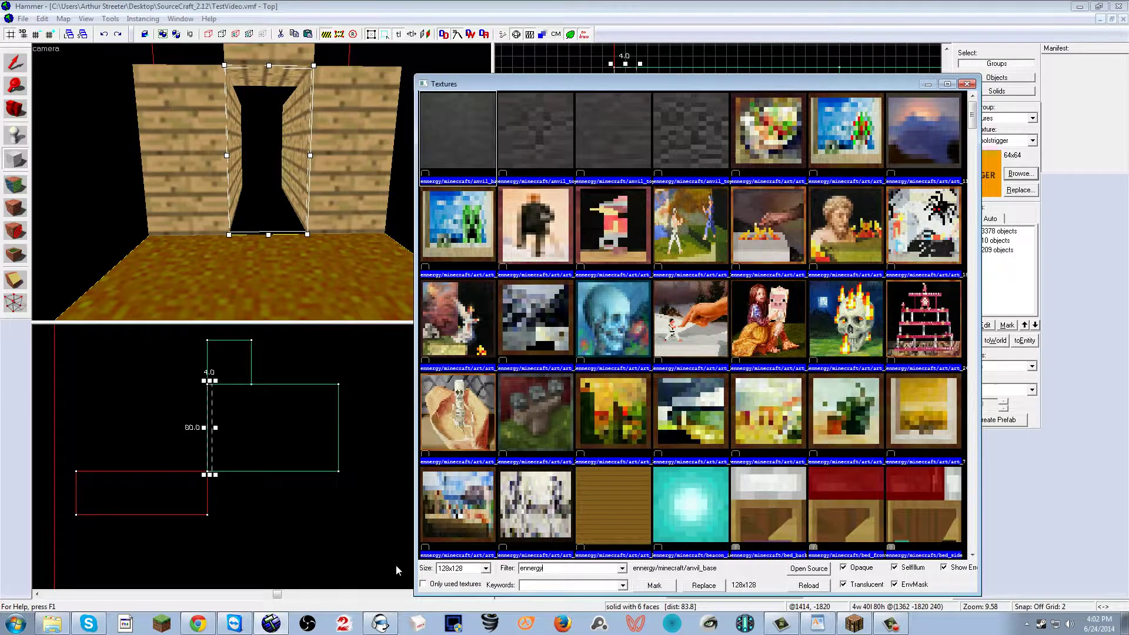
type(" door")
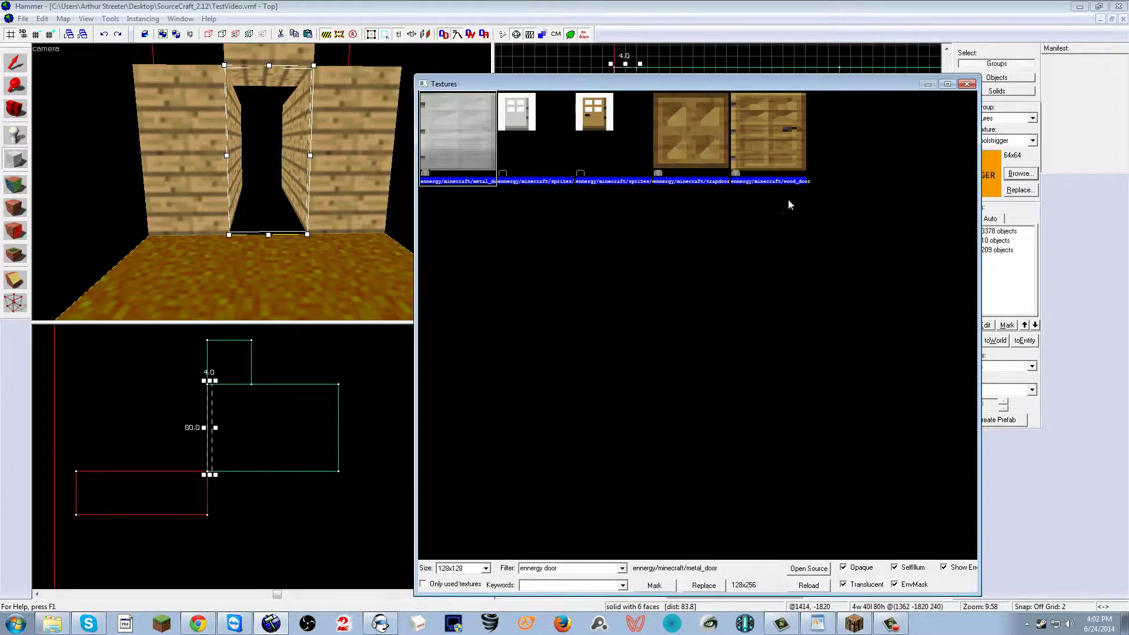
double_click(778, 151)
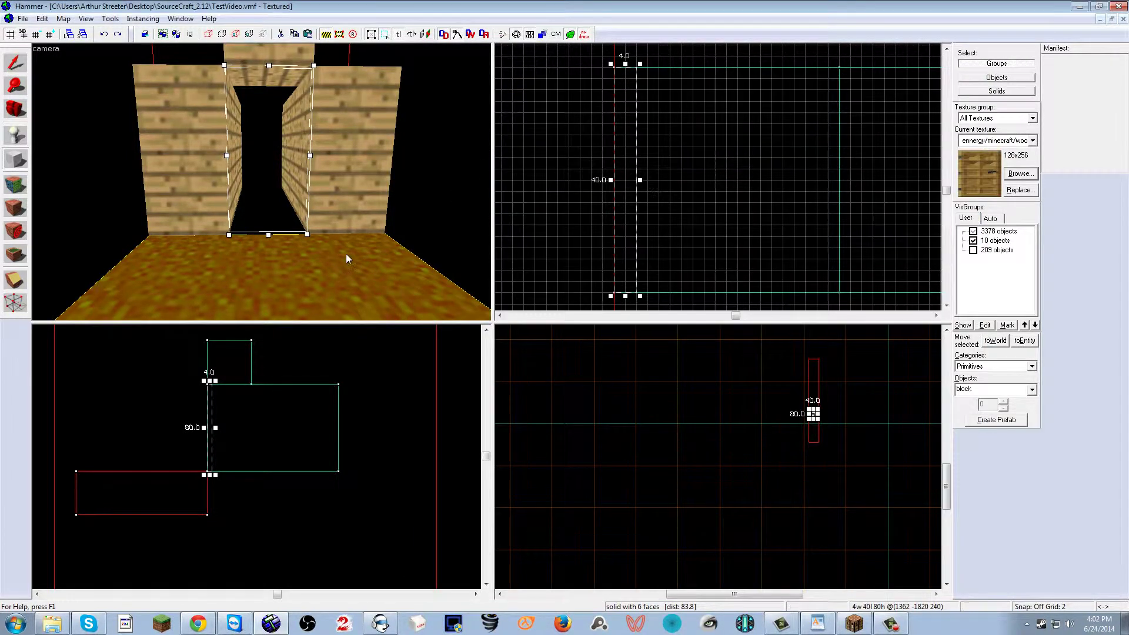
key("Return")
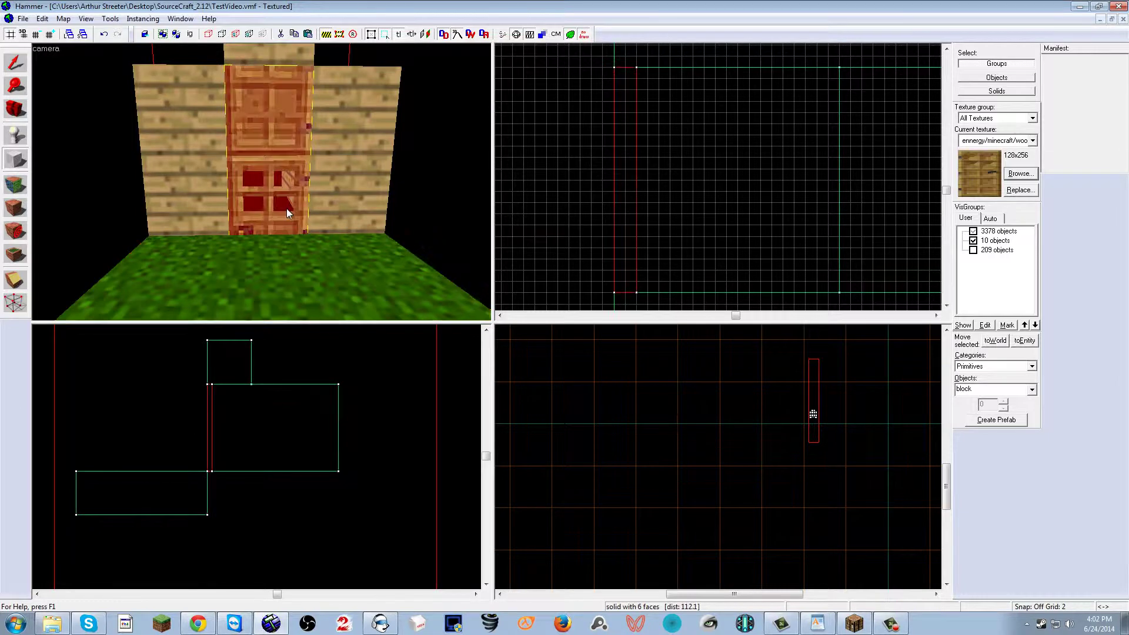
- Apply a vertical (Y) texture shift of 128 to all faces of the door block
left_click(16, 187)
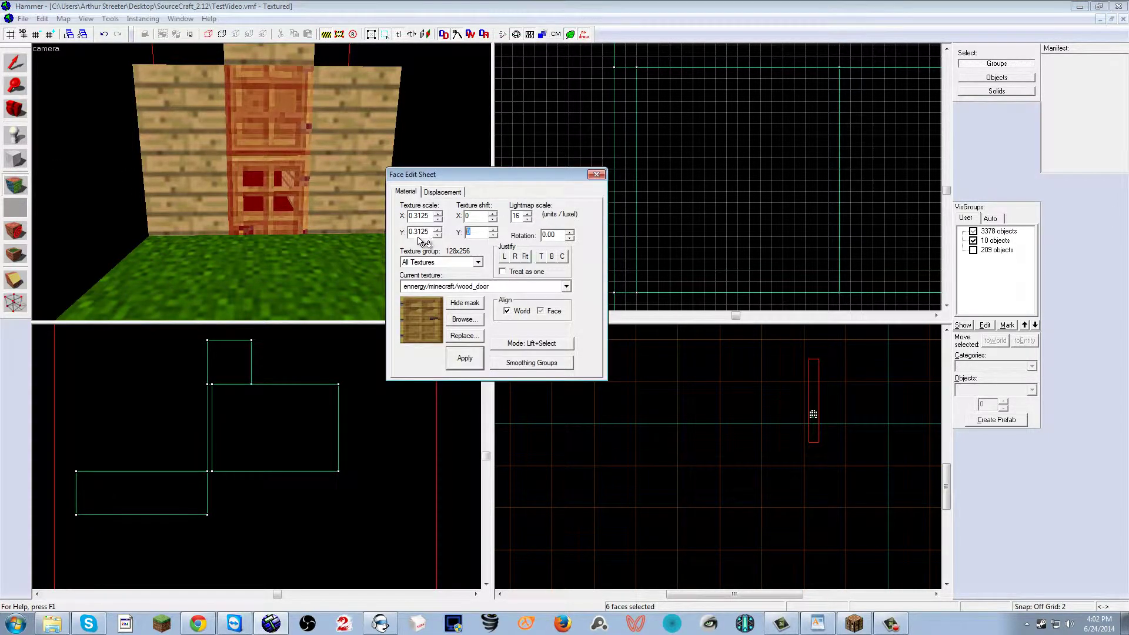
type("128")
left_click(474, 359)
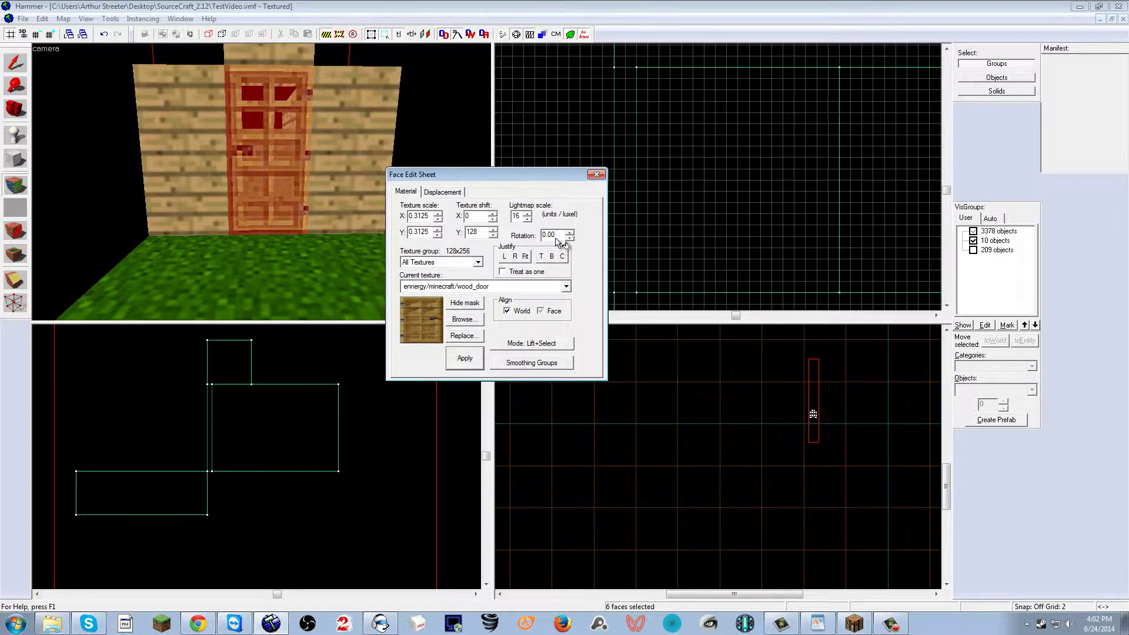
- Try a texture rotation of 180 on the door's faces and reset the rotation to 0
left_click_drag(561, 235, 524, 237)
type("180")
left_click(464, 358)
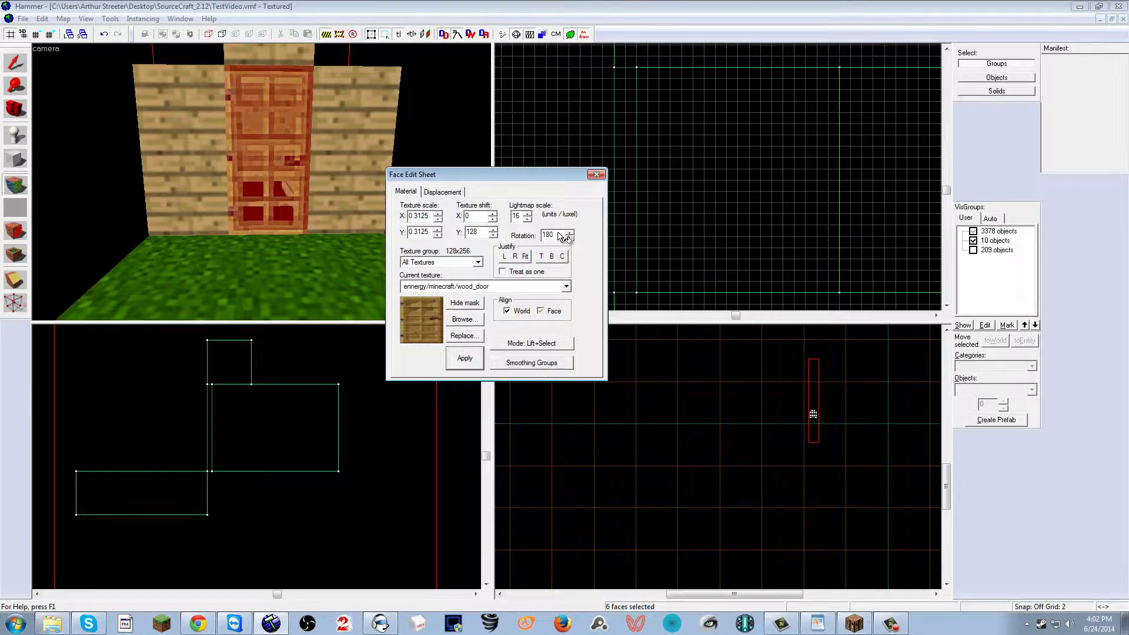
left_click_drag(564, 236, 533, 236)
type("0")
left_click(474, 354)
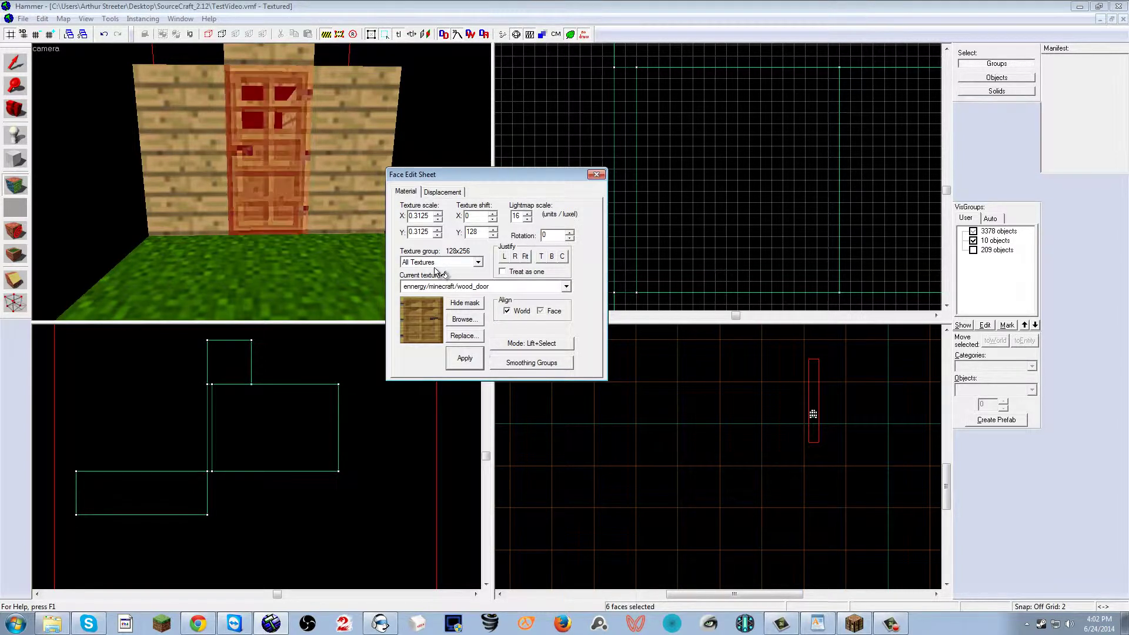
- Rotate the whole door block 180 degrees about the Z axis
key("shift+a")
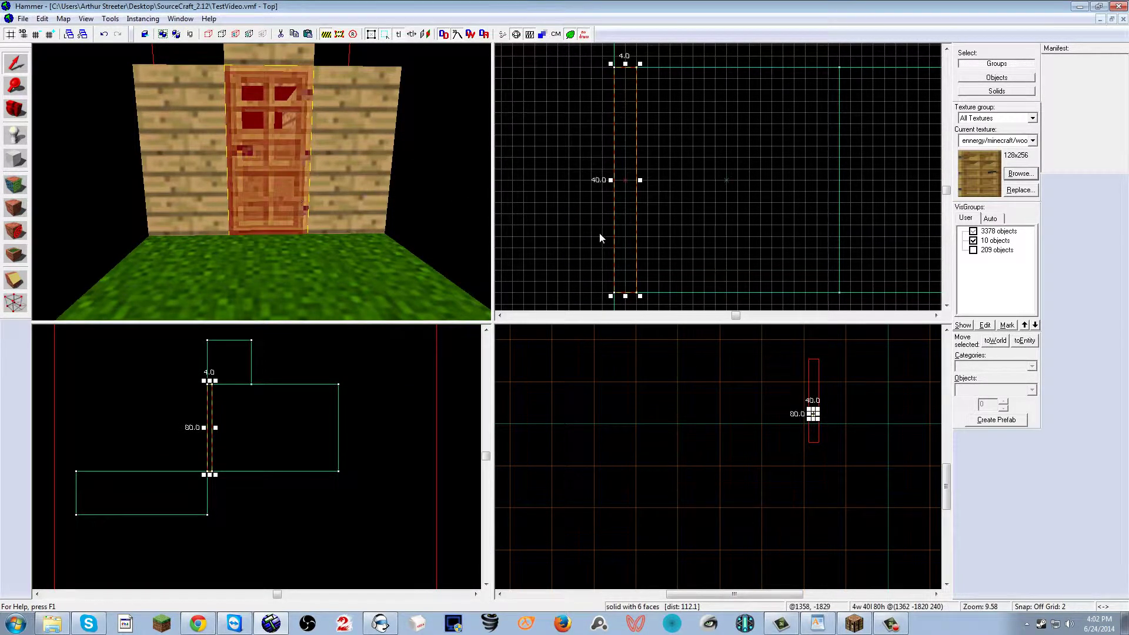
right_click(622, 228)
left_click(693, 430)
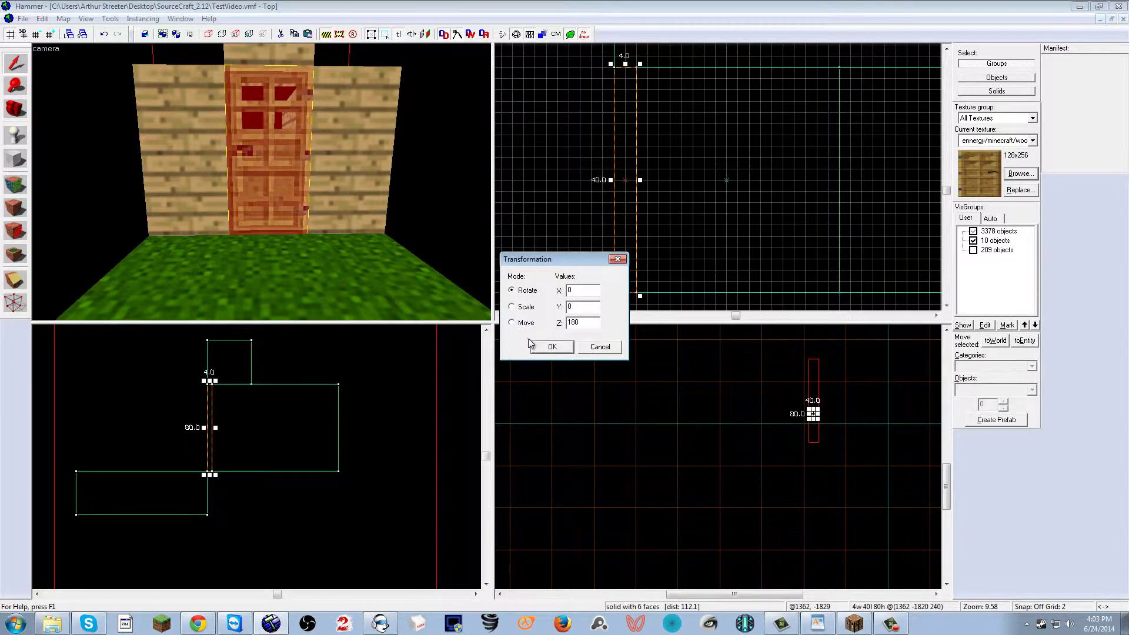
left_click(551, 347)
left_click(302, 192)
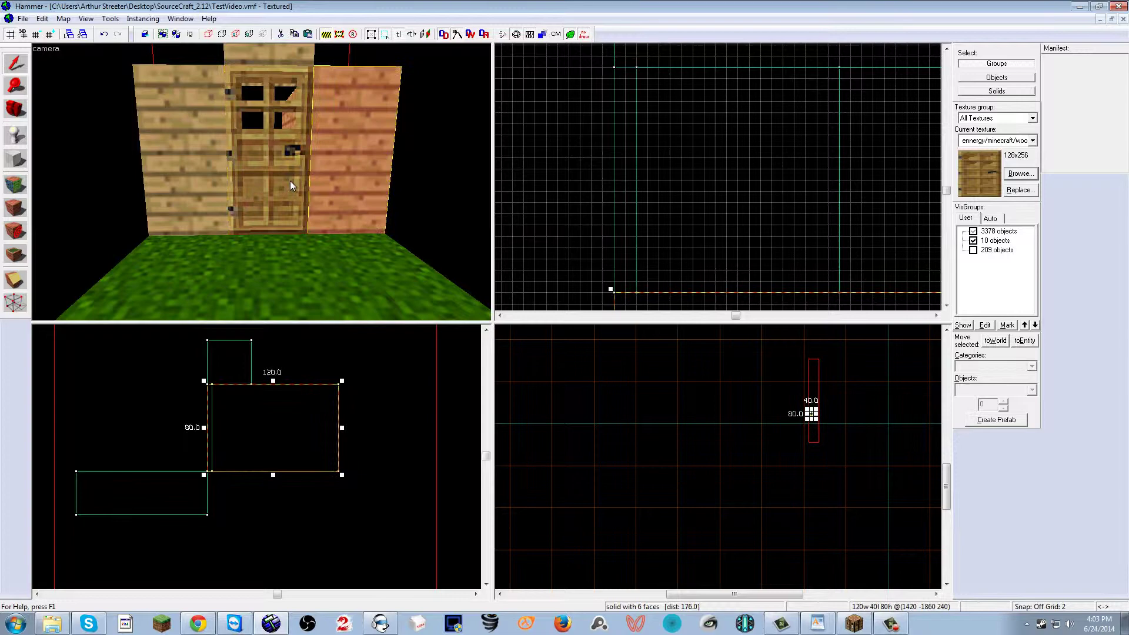
- Extend the grass floor block beneath the walls to their far end, making it 240 units long
key("z")
key("w")
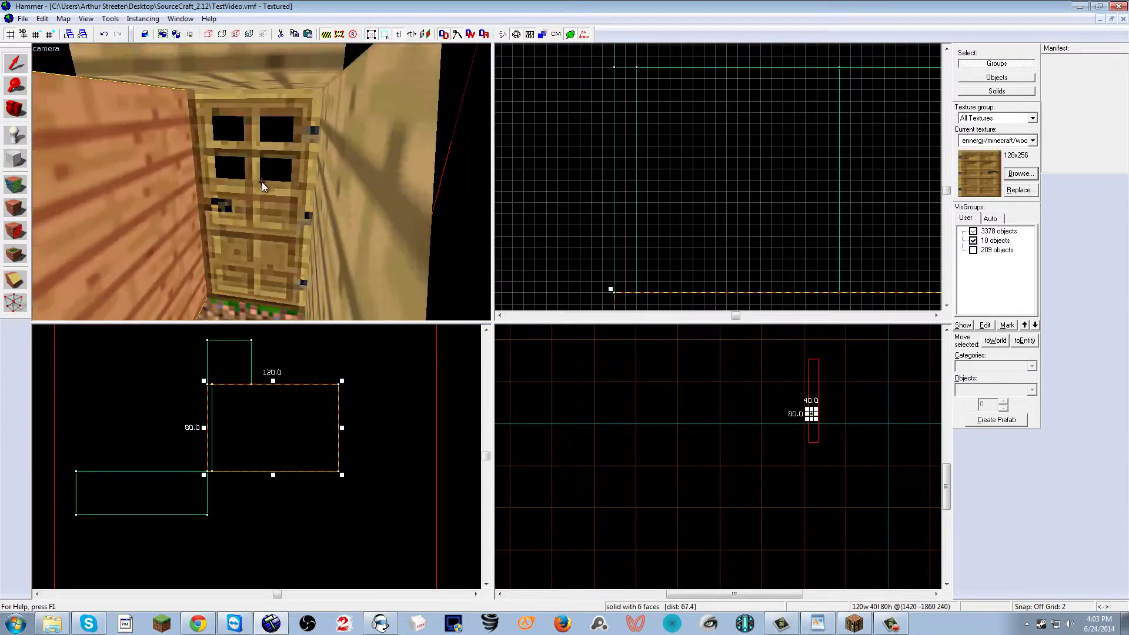
key("s")
key("w")
key("z")
left_click(270, 257)
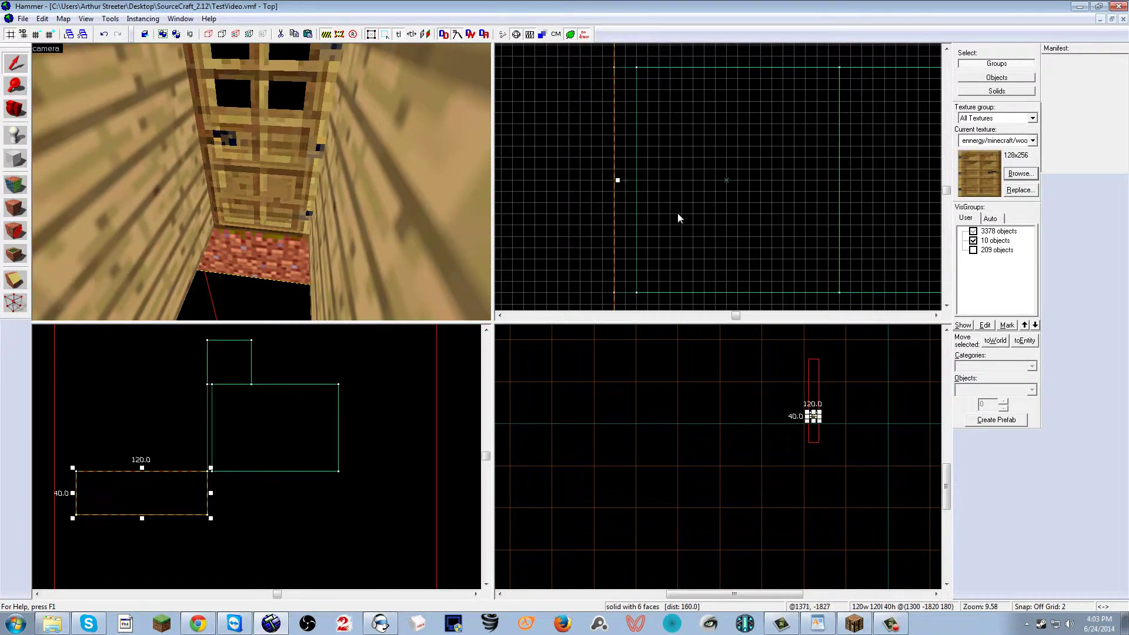
scroll(677, 213, "down", 5)
left_click(655, 204)
left_click(640, 203)
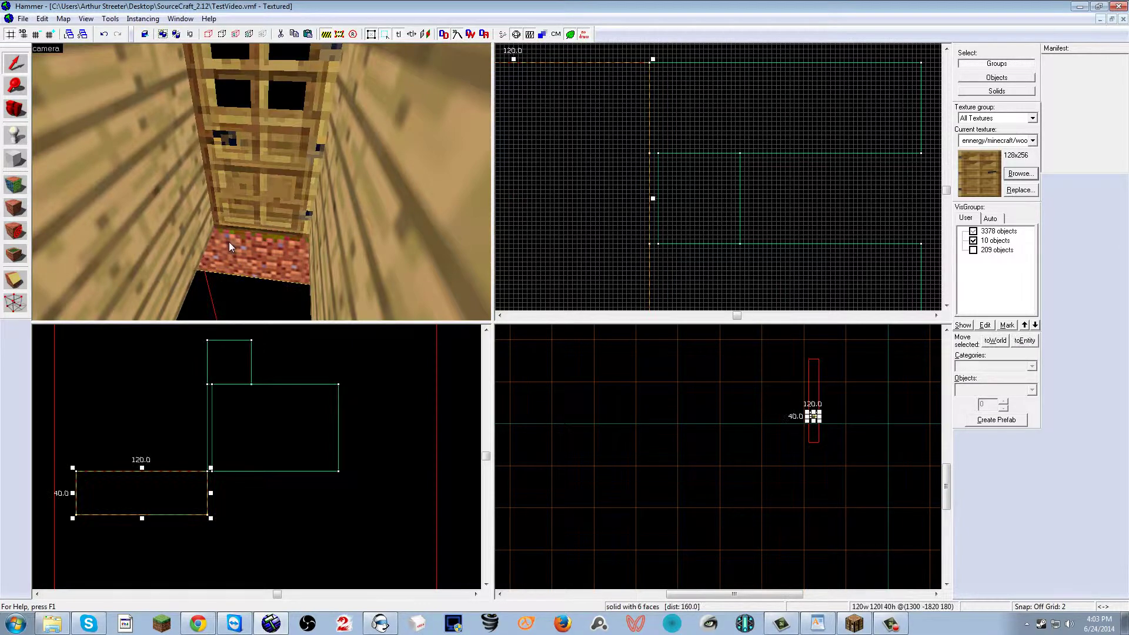
left_click_drag(650, 199, 923, 195)
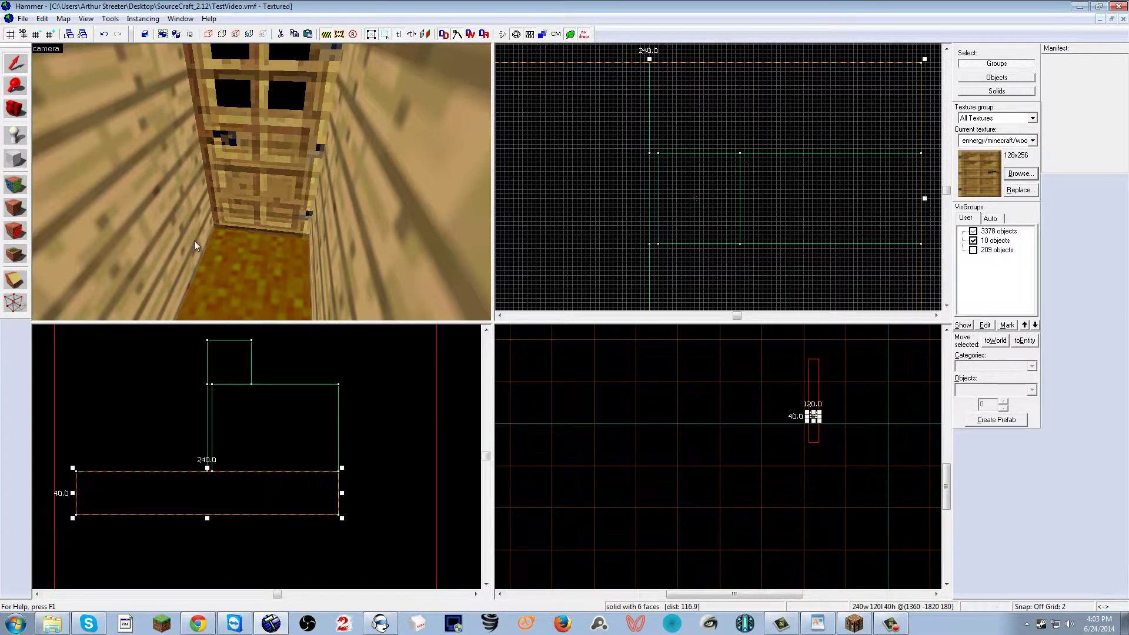
- Examine the door's fit in the doorway and the surrounding walls from several viewpoints
key("z")
key("w")
key("d")
key("z")
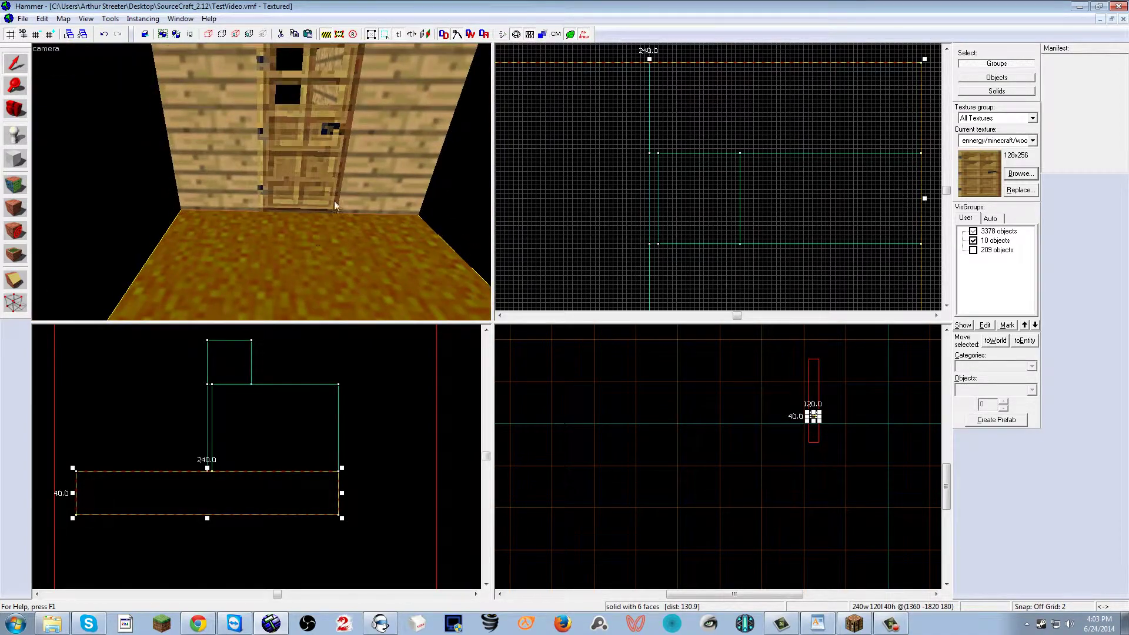
key("z")
key("d")
key("w")
key("s")
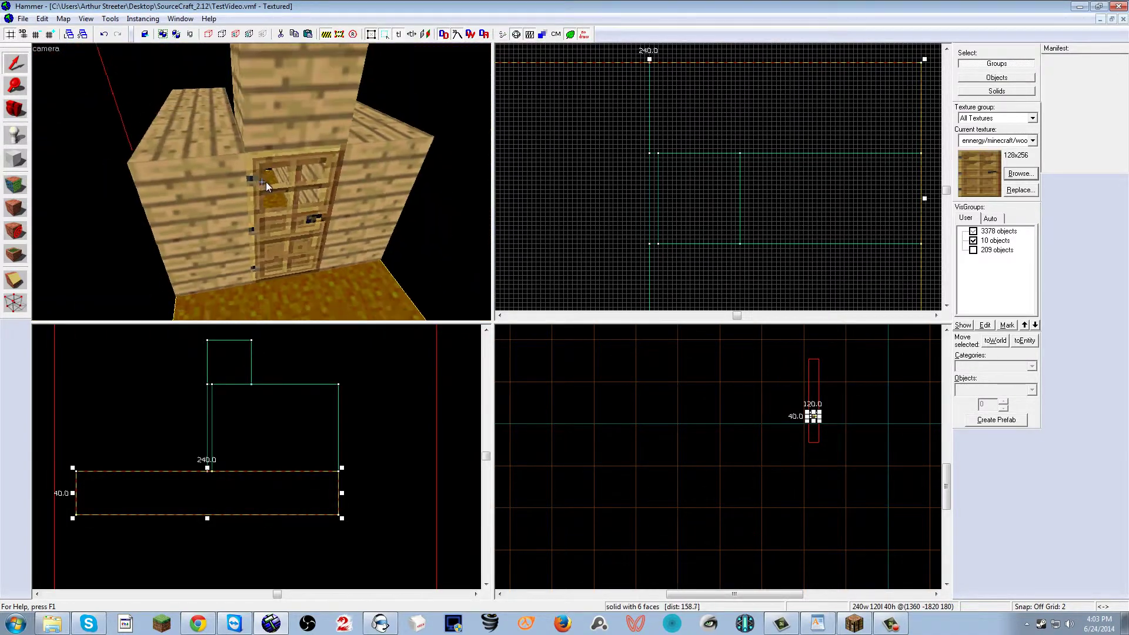
key("w")
key("s")
key("w")
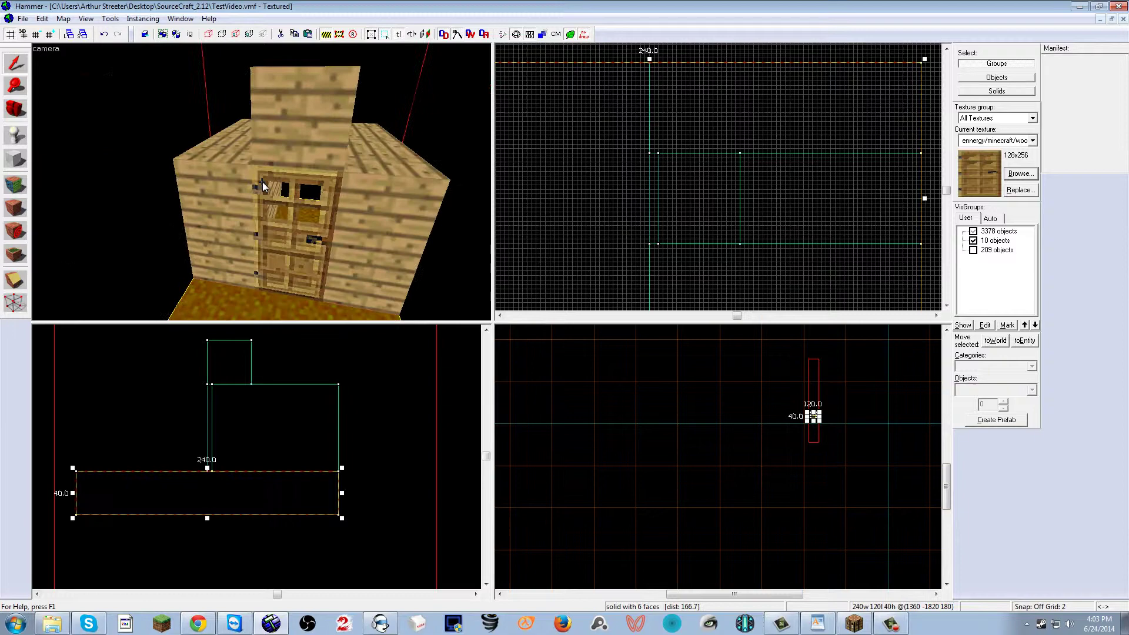
key("s")
- Tie the door block in the doorway to a brush entity and set its class to func_brush
left_click(265, 193)
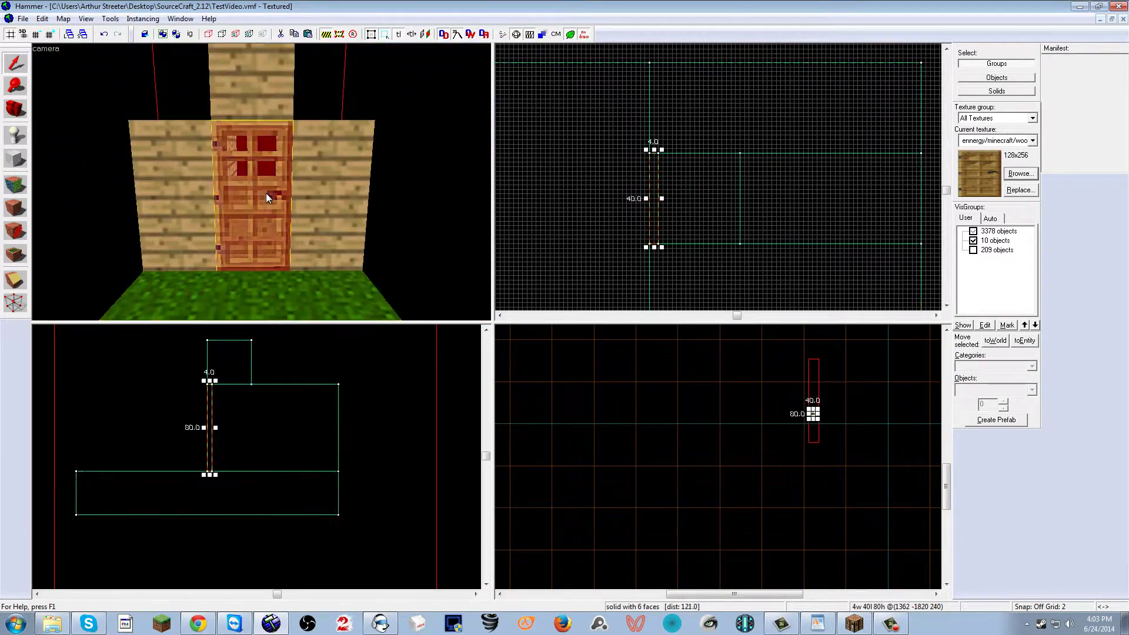
key("ctrl+t")
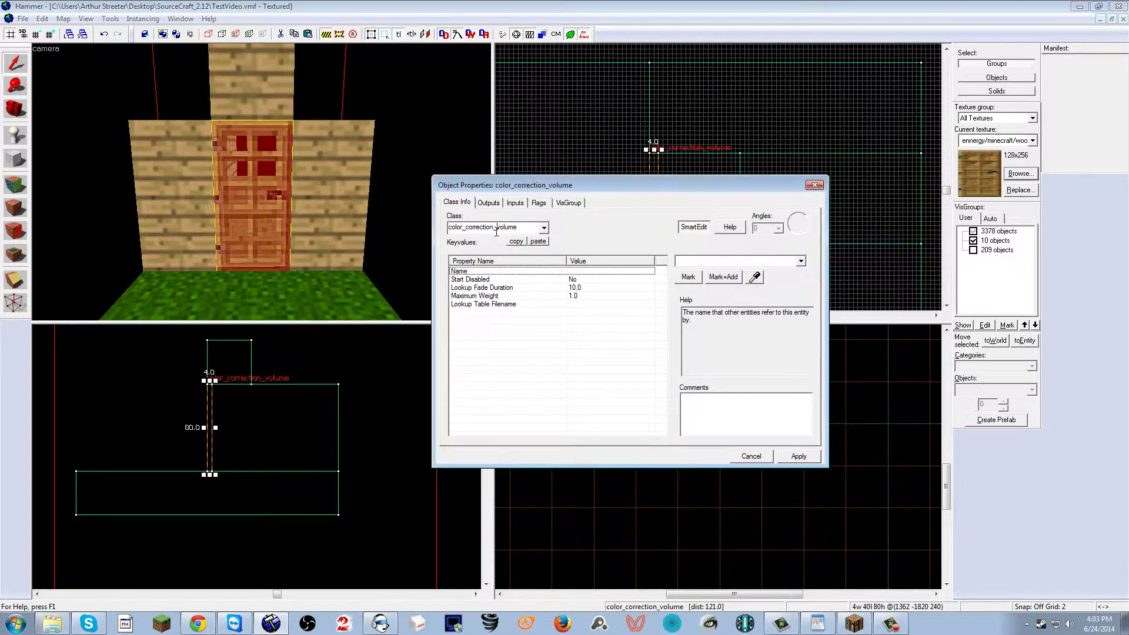
left_click(496, 229)
type("f")
key("BackSpace")
key("BackSpace")
key("BackSpace")
key("BackSpace")
key("BackSpace")
key("BackSpace")
key("BackSpace")
key("BackSpace")
key("BackSpace")
key("BackSpace")
key("BackSpace")
key("BackSpace")
key("BackSpace")
key("BackSpace")
key("BackSpace")
key("BackSpace")
key("BackSpace")
key("BackSpace")
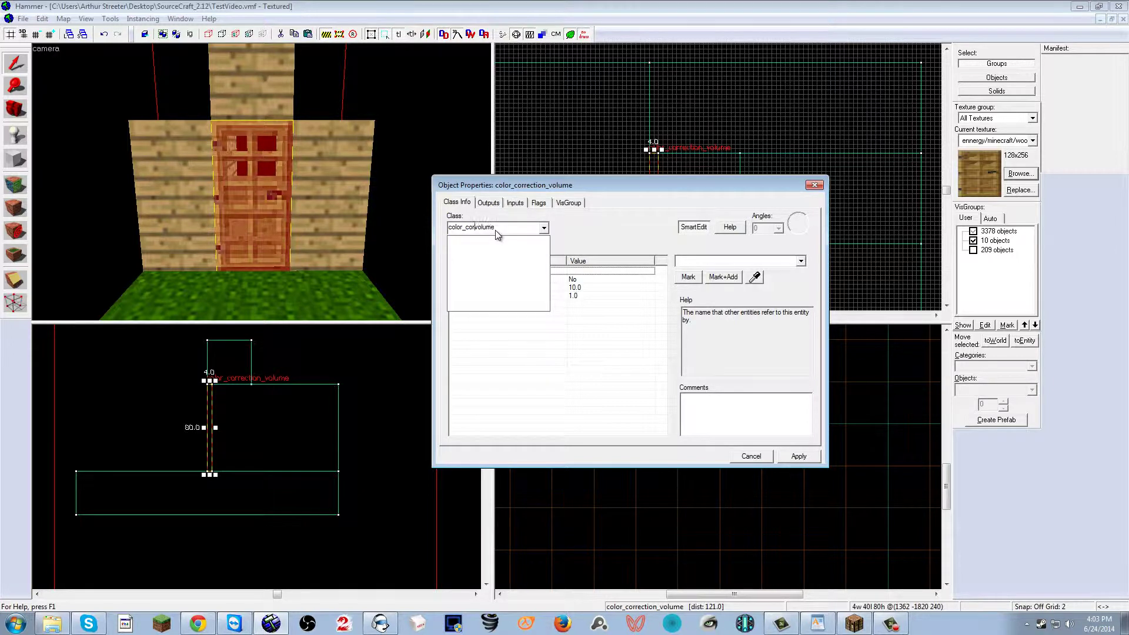
key("Delete")
key("Delete")
key("Delete")
key("Delete")
key("Delete")
key("Delete")
type("func_brush")
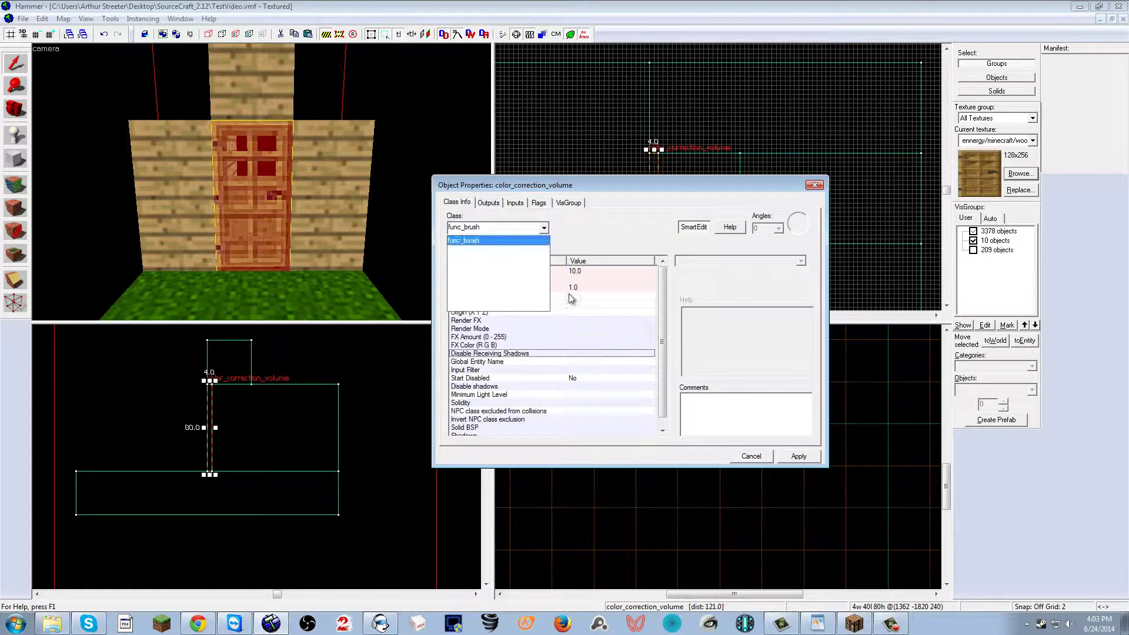
left_click(782, 457)
left_click(791, 458)
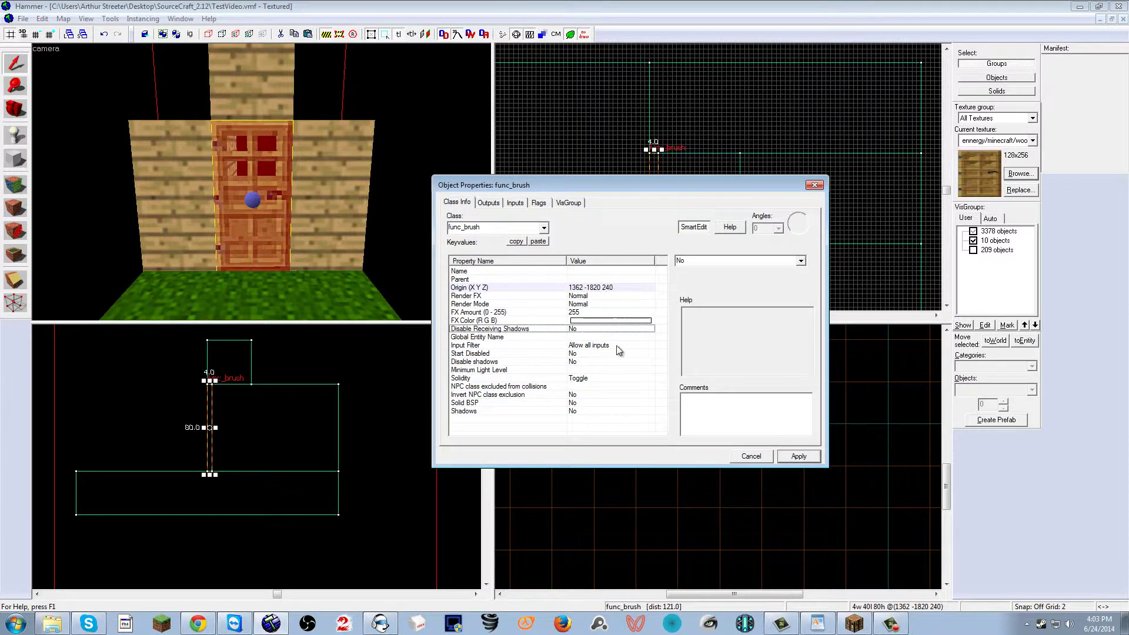
- Name the door entity door1_closed and apply the name
type("do")
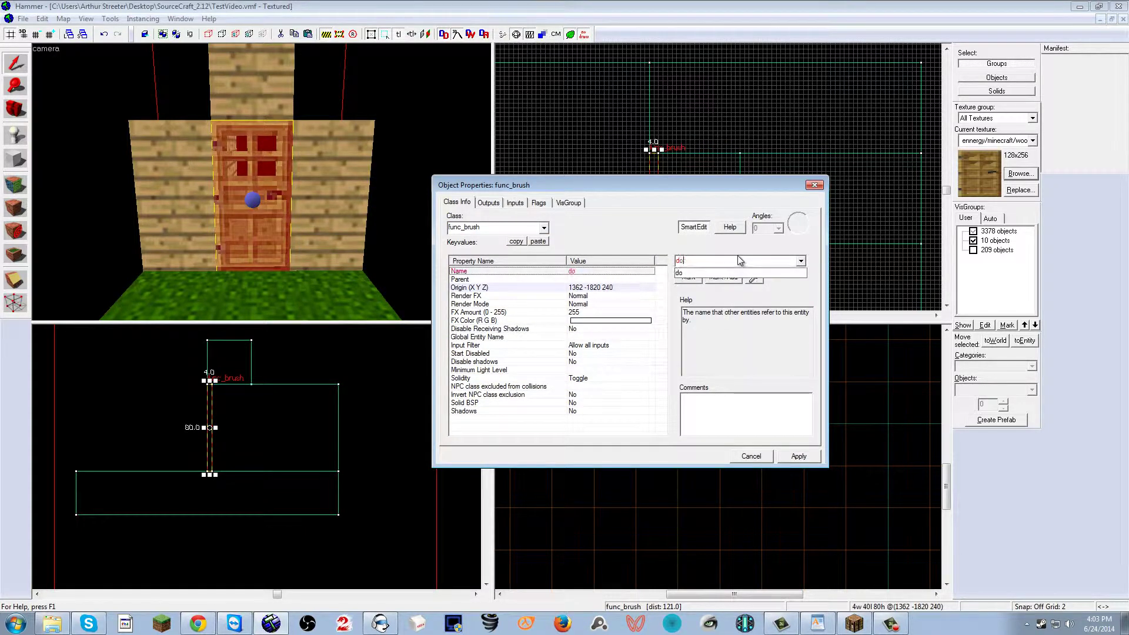
type("or1_o")
type("losed")
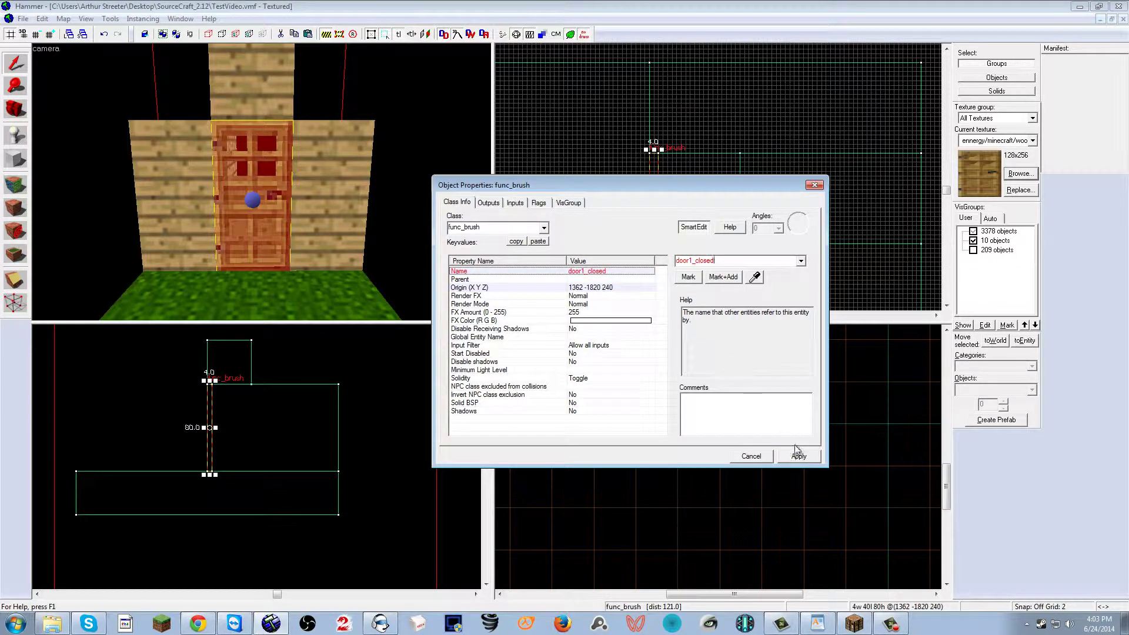
left_click(801, 457)
- Set Solid BSP to Yes for the closed door and apply the entity's properties
left_click(584, 379)
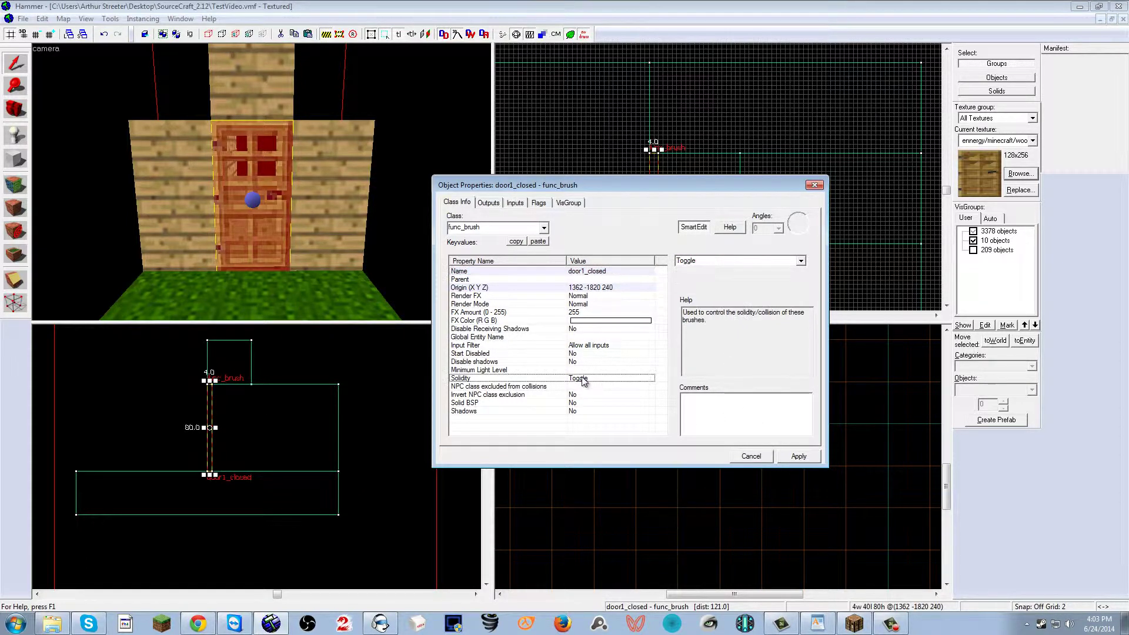
left_click(604, 403)
left_click(801, 261)
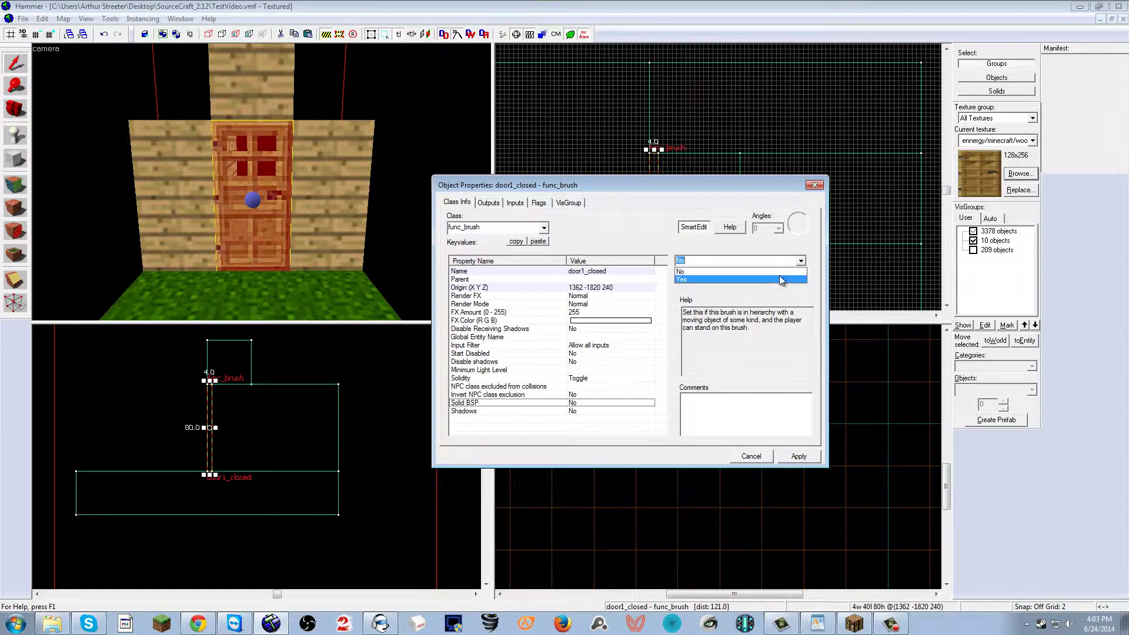
left_click(780, 280)
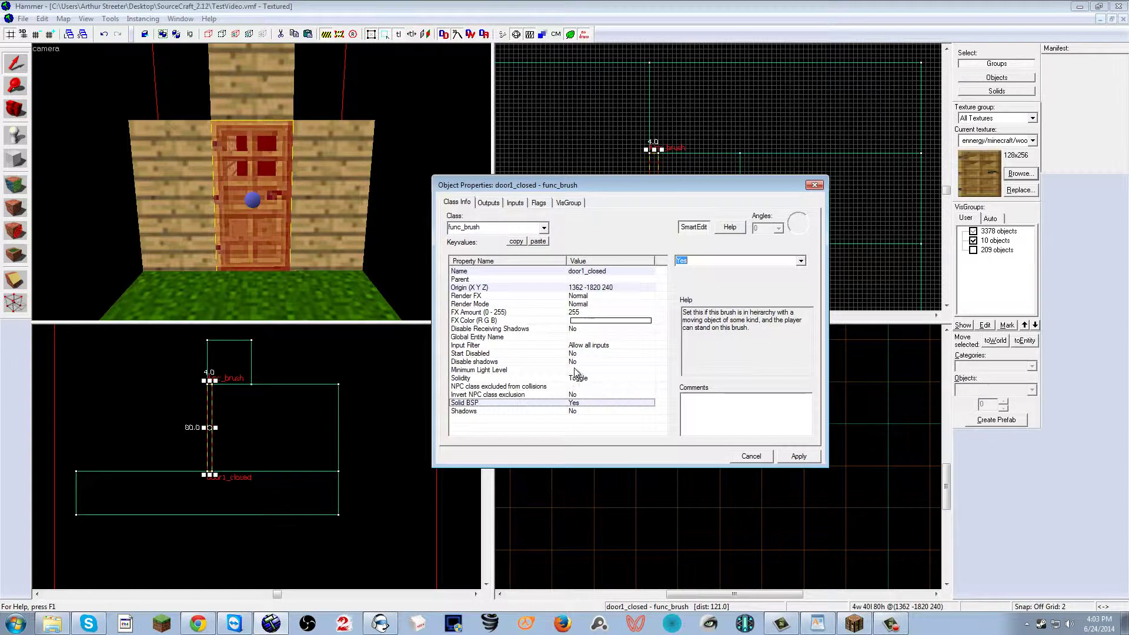
left_click(535, 202)
left_click(516, 203)
left_click(456, 203)
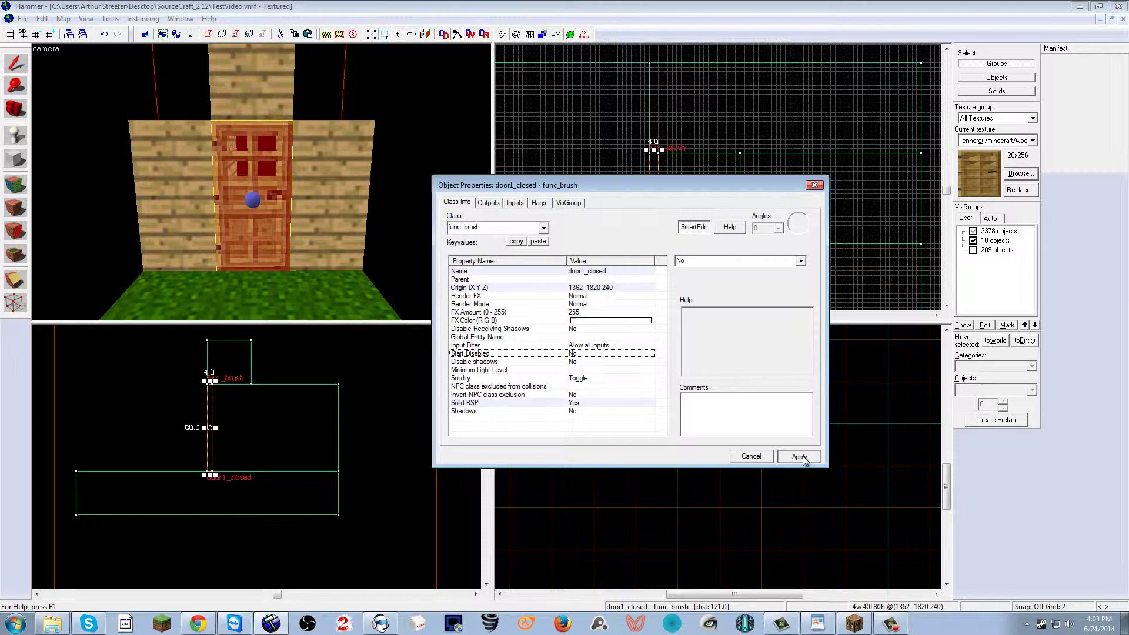
left_click(814, 185)
- Duplicate the closed door entity and move the copy exactly onto the original in the doorway
left_click_drag(397, 206, 255, 213)
key("ctrl+v")
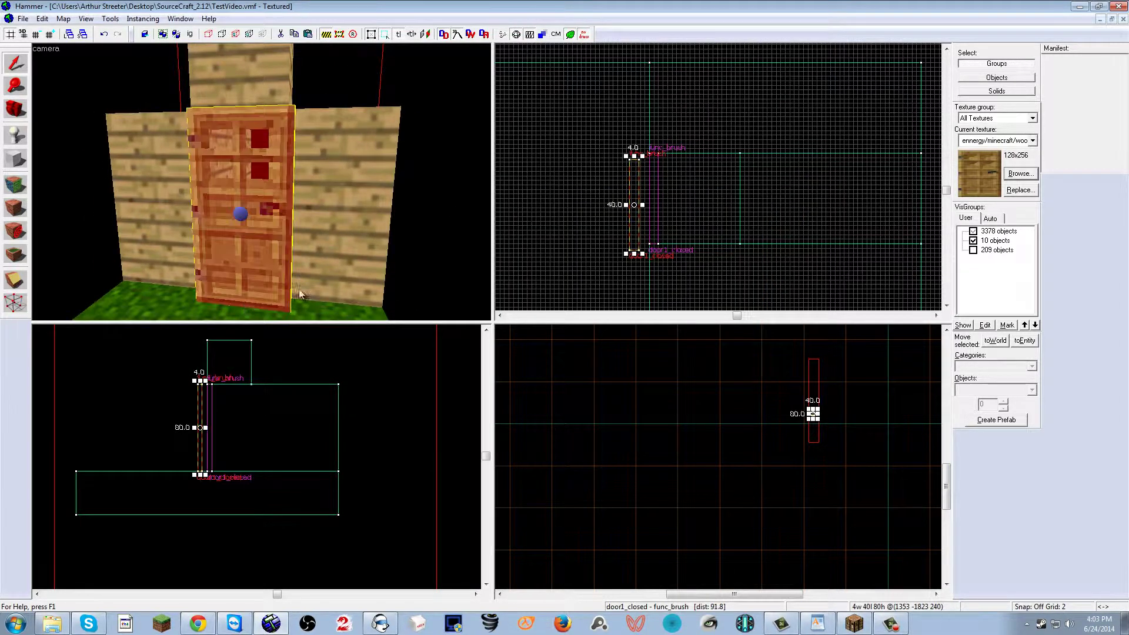
scroll(640, 229, "up", 7)
scroll(640, 234, "down", 4)
left_click_drag(633, 190, 657, 184)
- Rotate the door copy 90 degrees about the Z axis and move it flush against the hinge side of the doorway
right_click(657, 185)
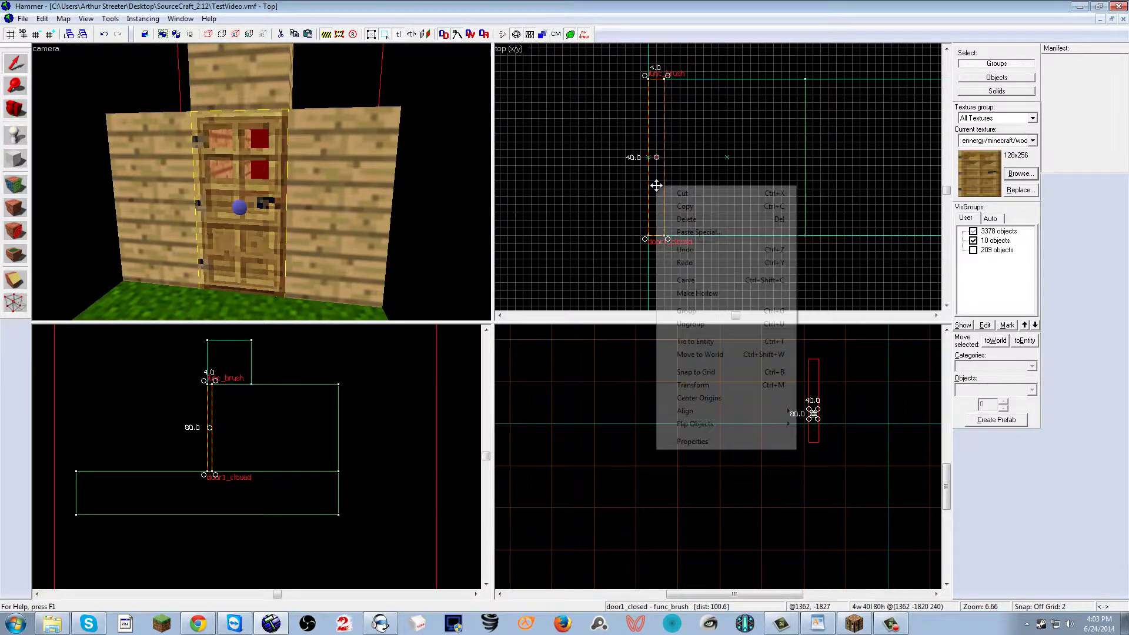
left_click(710, 385)
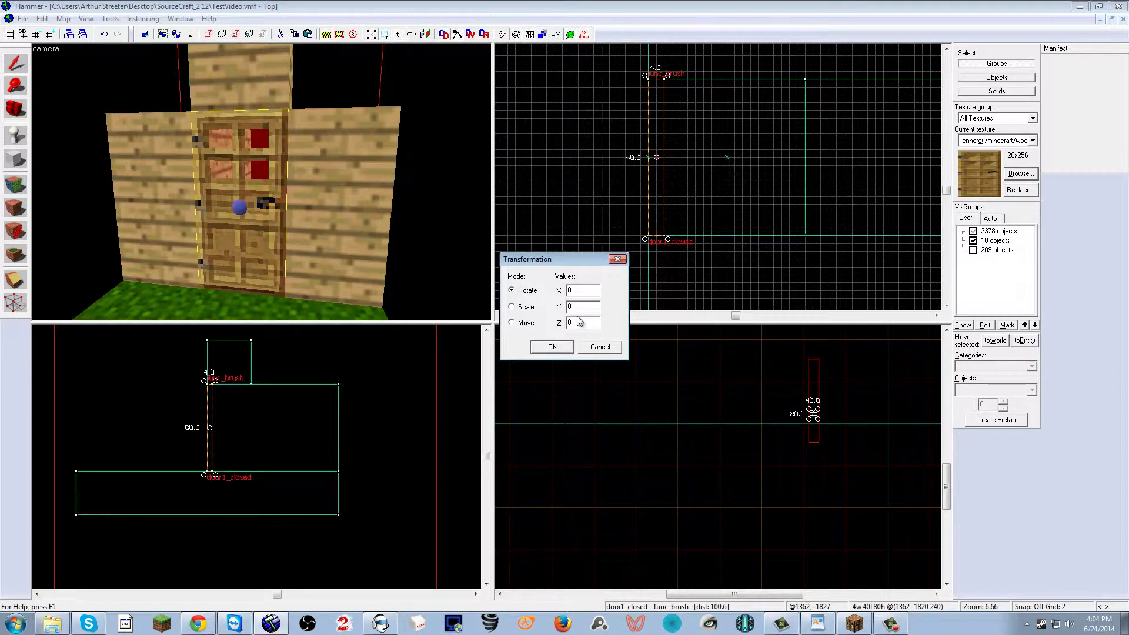
double_click(579, 319)
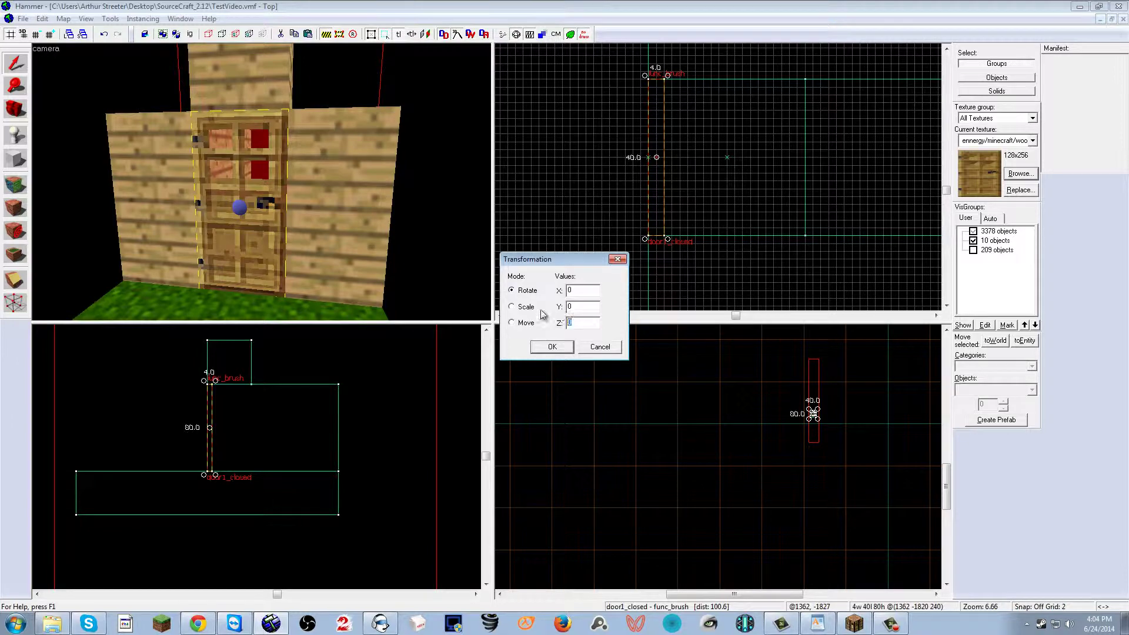
left_click(552, 347)
scroll(654, 165, "down", 2)
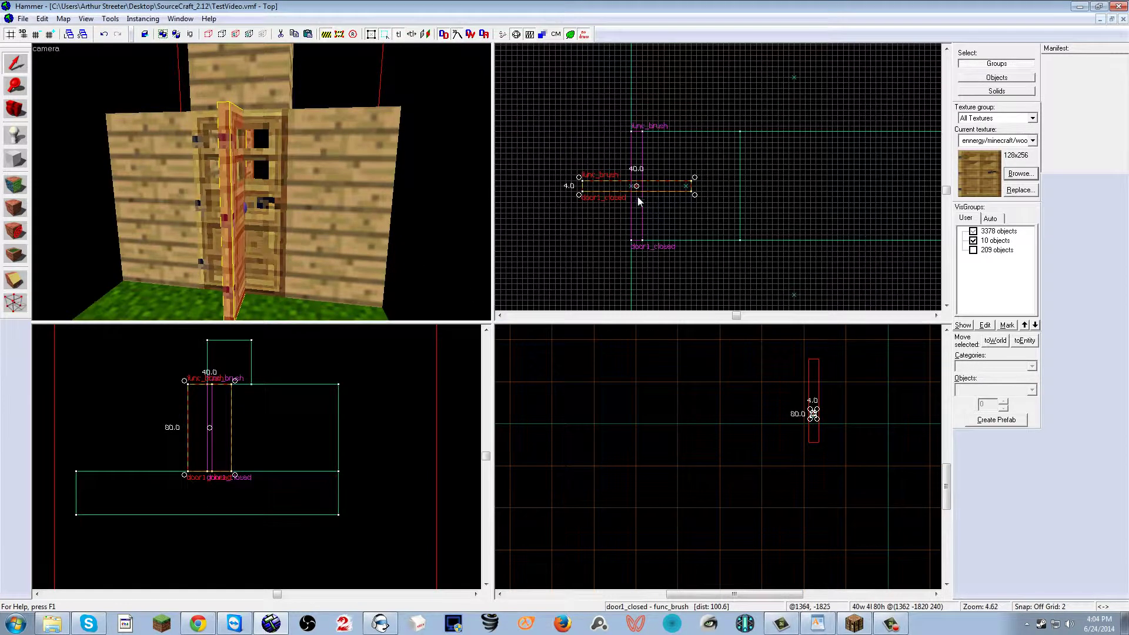
left_click_drag(601, 186, 674, 125)
scroll(634, 150, "up", 5)
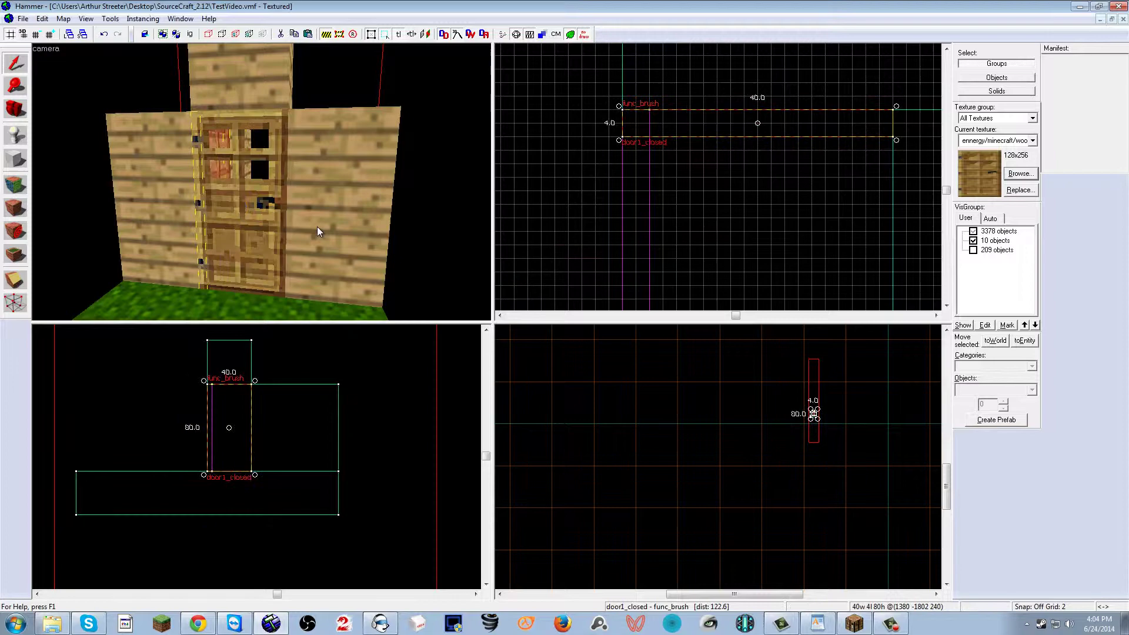
- Tie the rotated door copy to a new, separate entity and set its class to func_brush
key("z")
key("w")
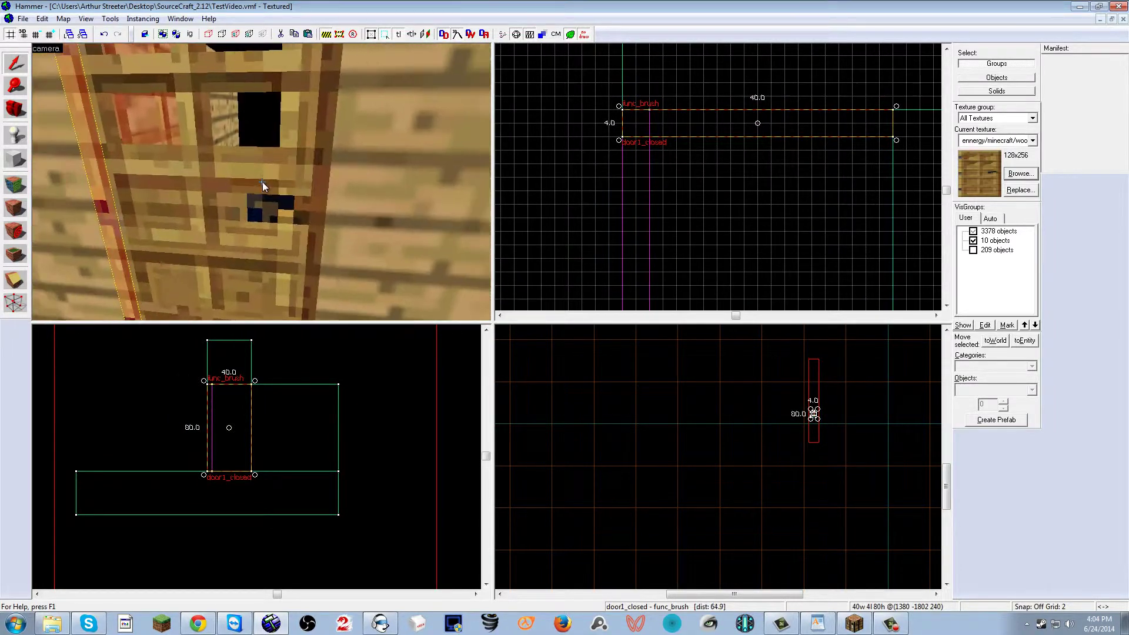
scroll(262, 184, "down", 6)
scroll(258, 183, "up", 6)
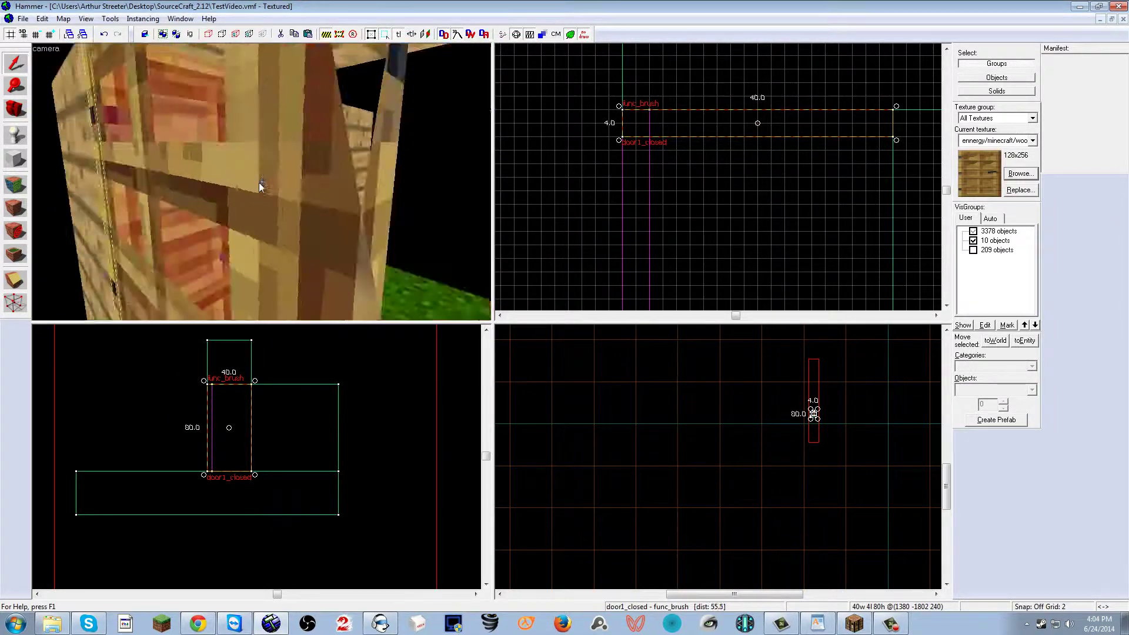
key("ctrl+t")
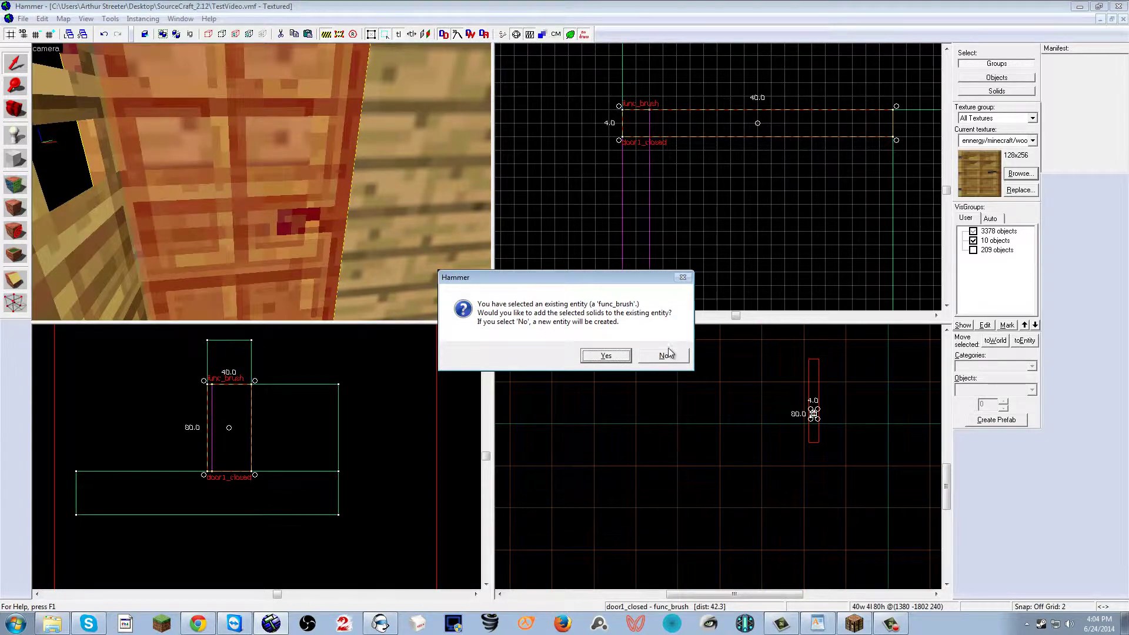
left_click(664, 356)
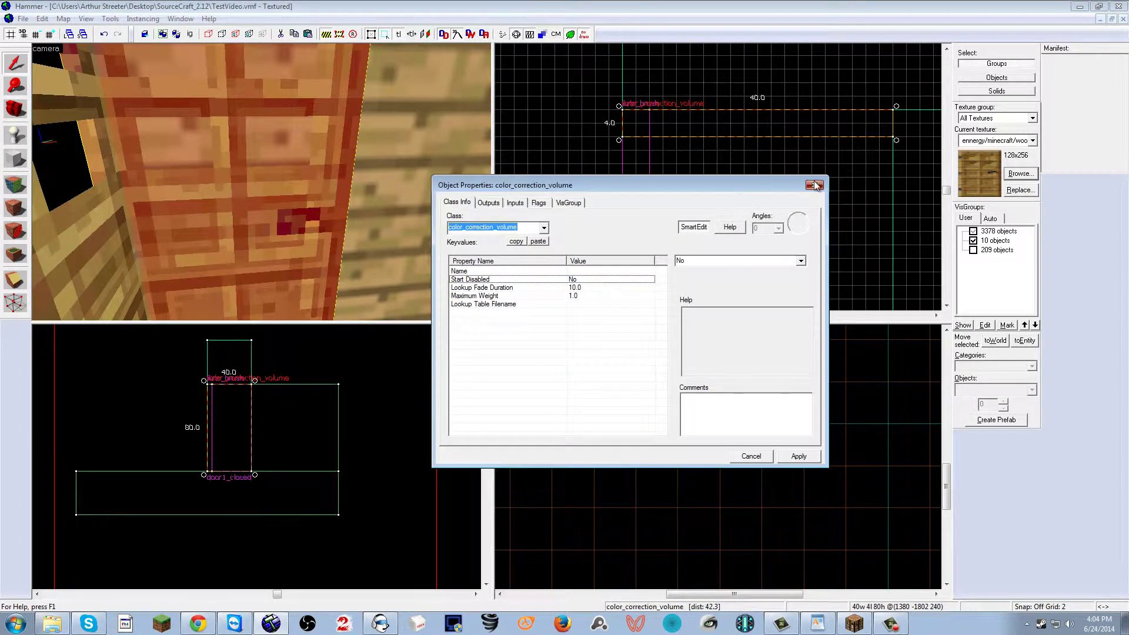
left_click(815, 185)
double_click(277, 183)
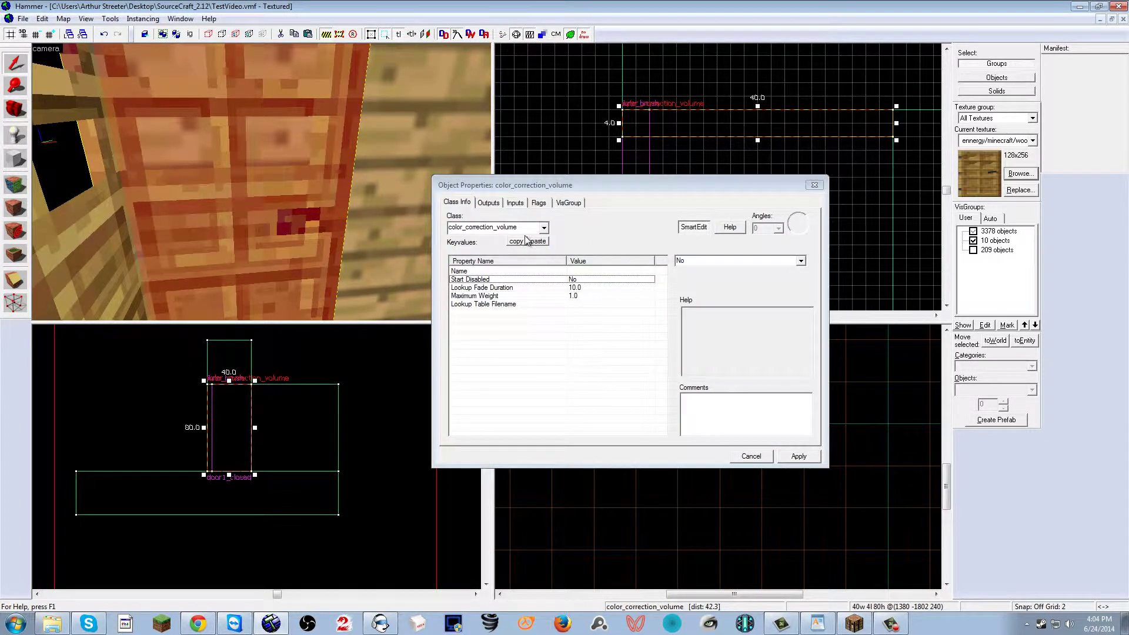
key("BackSpace")
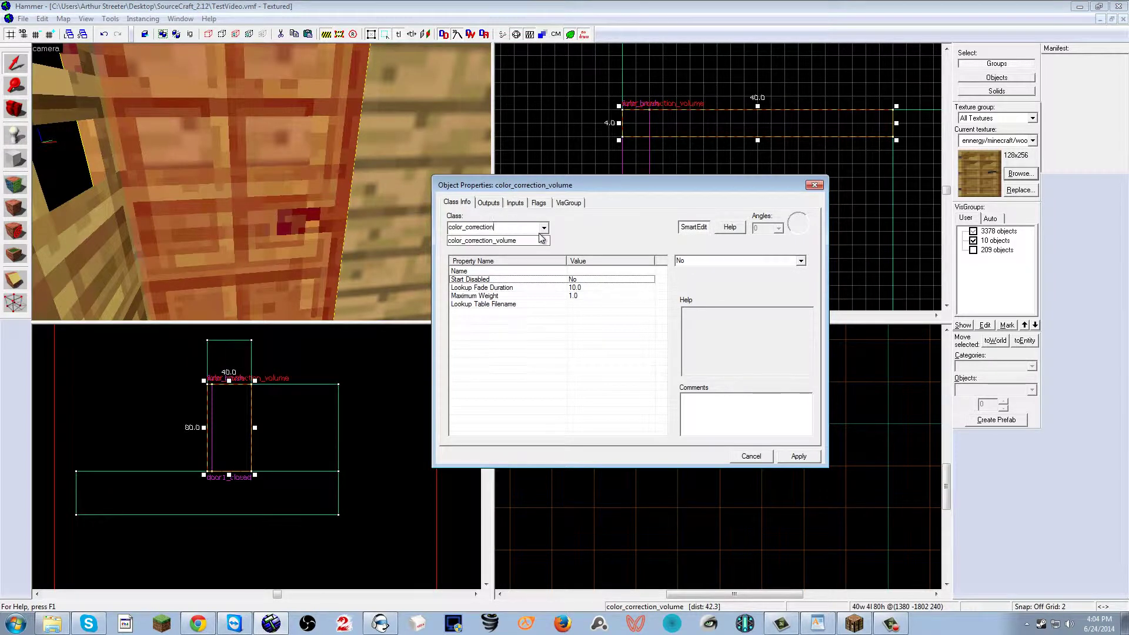
key("BackSpace")
type("func_brush")
key("Return")
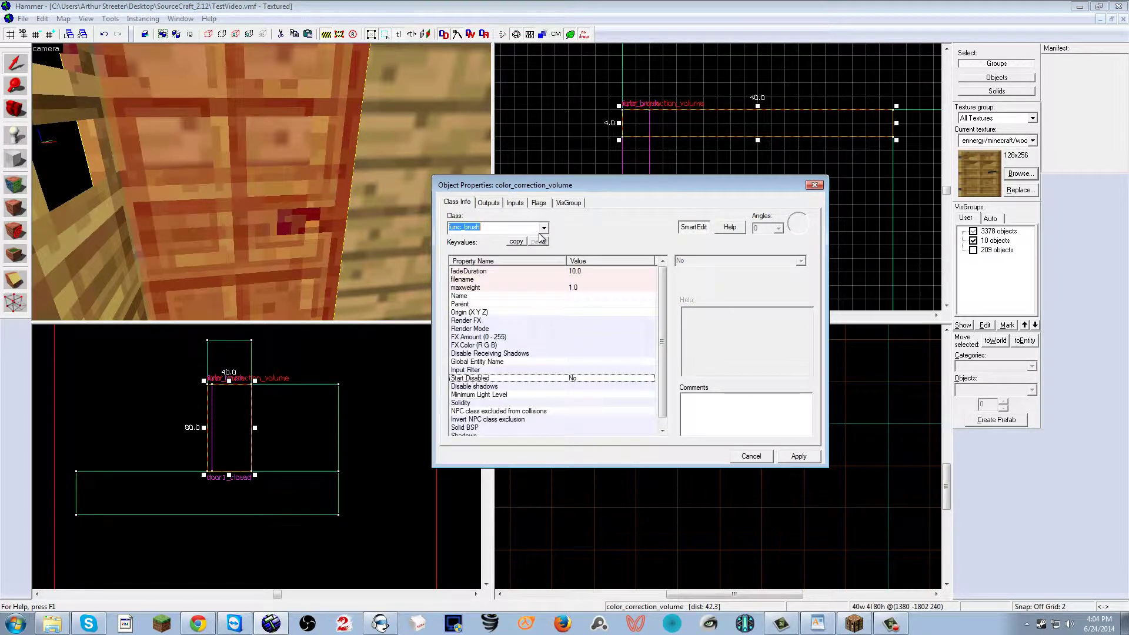
- Copy the keyvalues of the closed door entity and paste them onto the rotated door entity
left_click(106, 256)
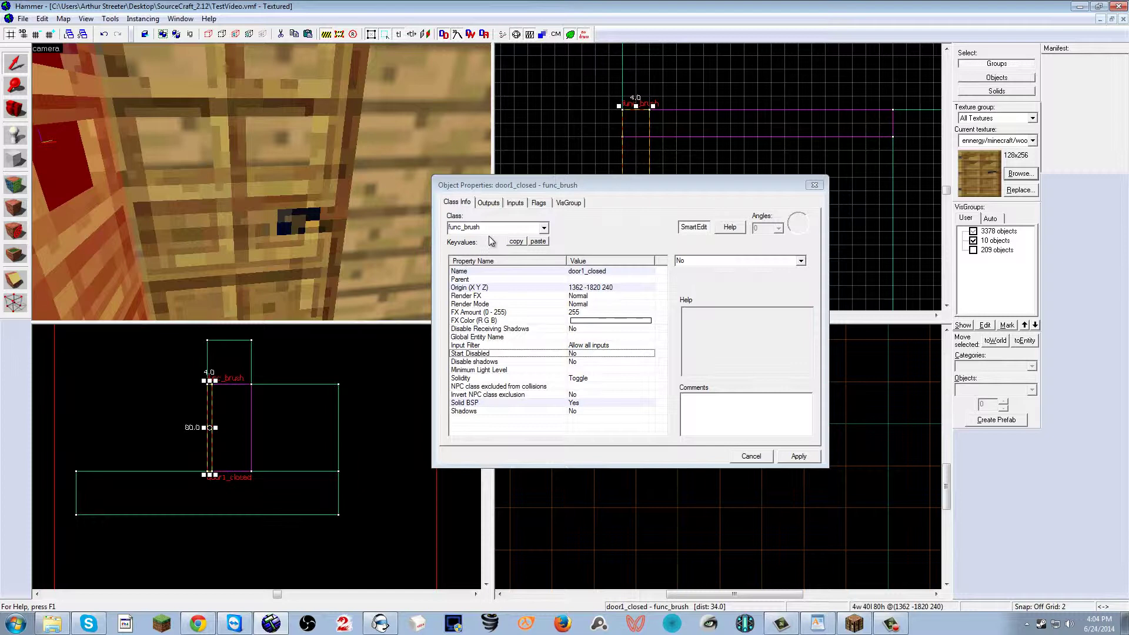
left_click(510, 242)
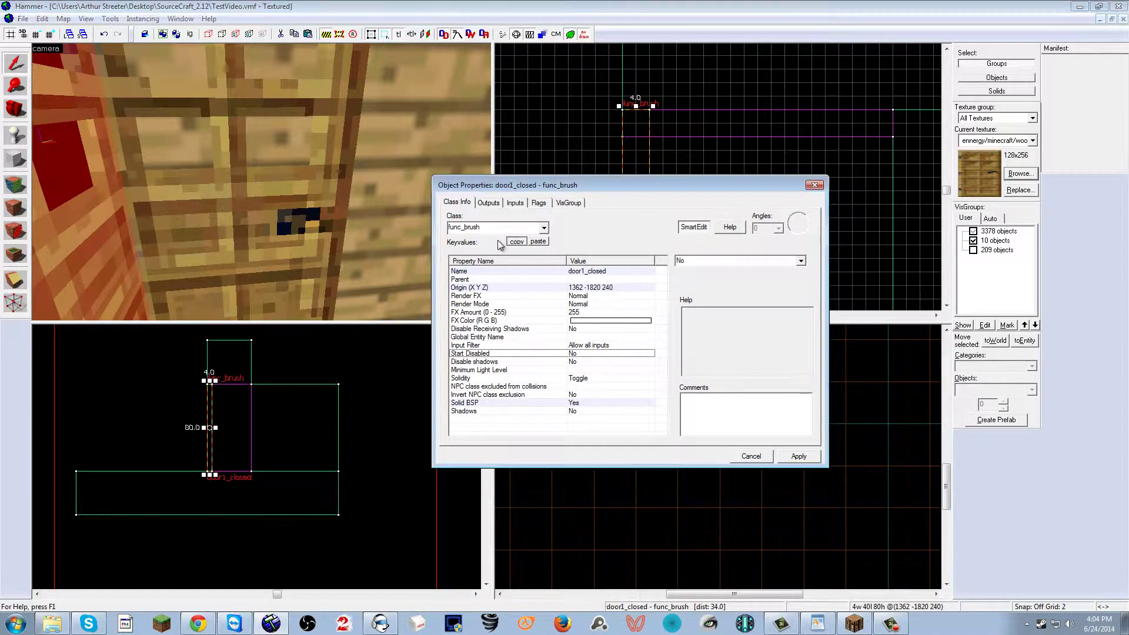
left_click(352, 221)
left_click(538, 241)
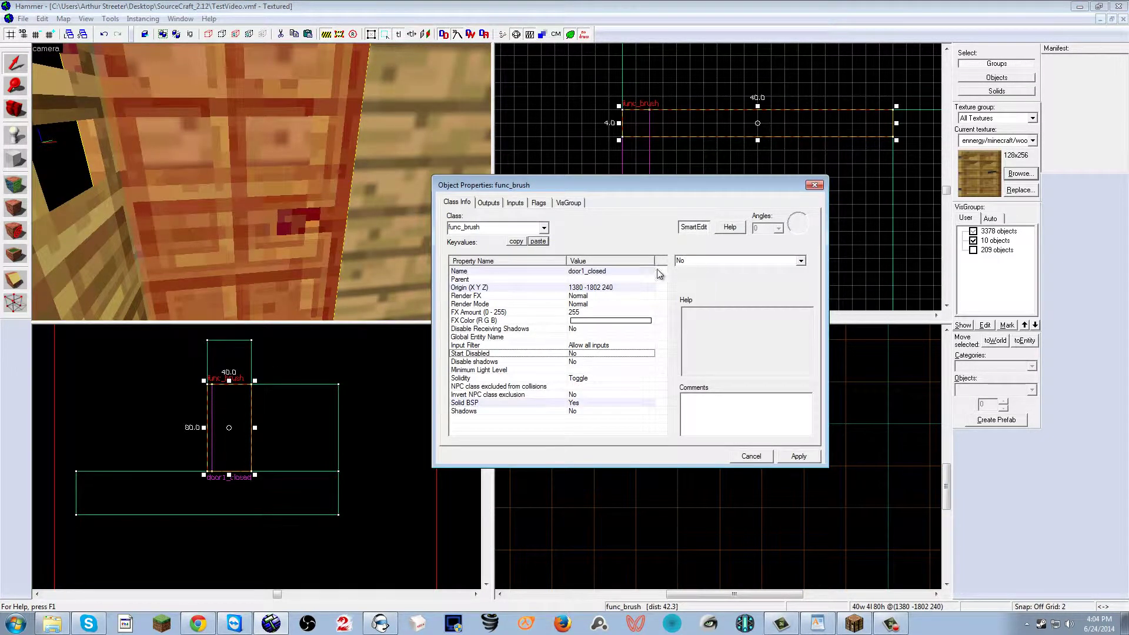
- Rename the rotated door entity as door1_open and apply the change
key("BackSpace")
key("BackSpace")
key("BackSpace")
key("BackSpace")
key("BackSpace")
key("BackSpace")
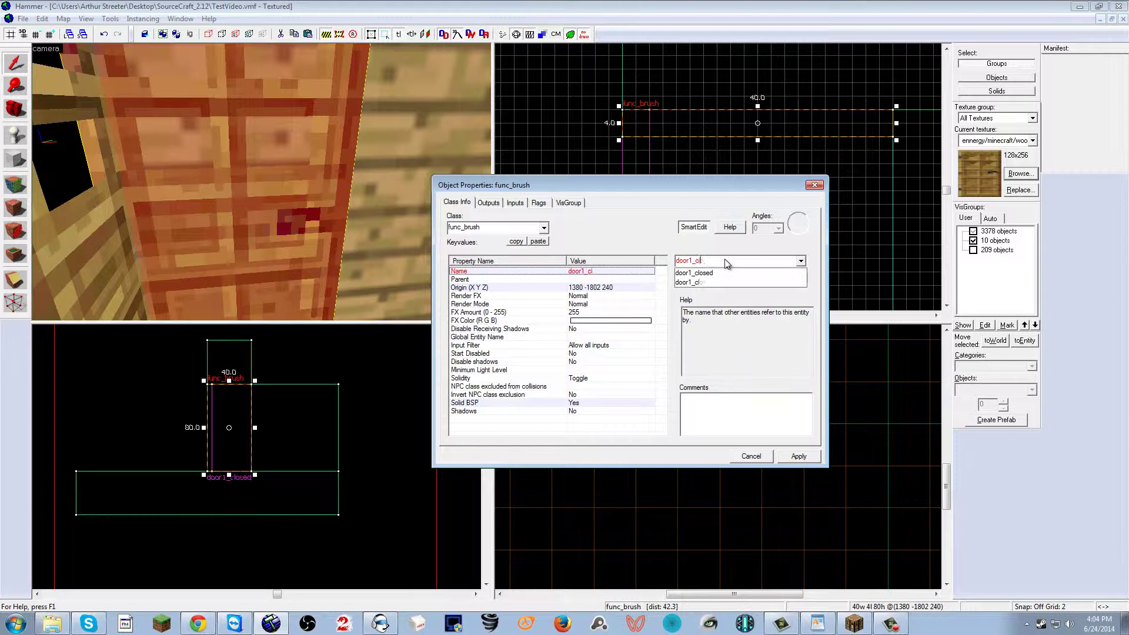
type("open")
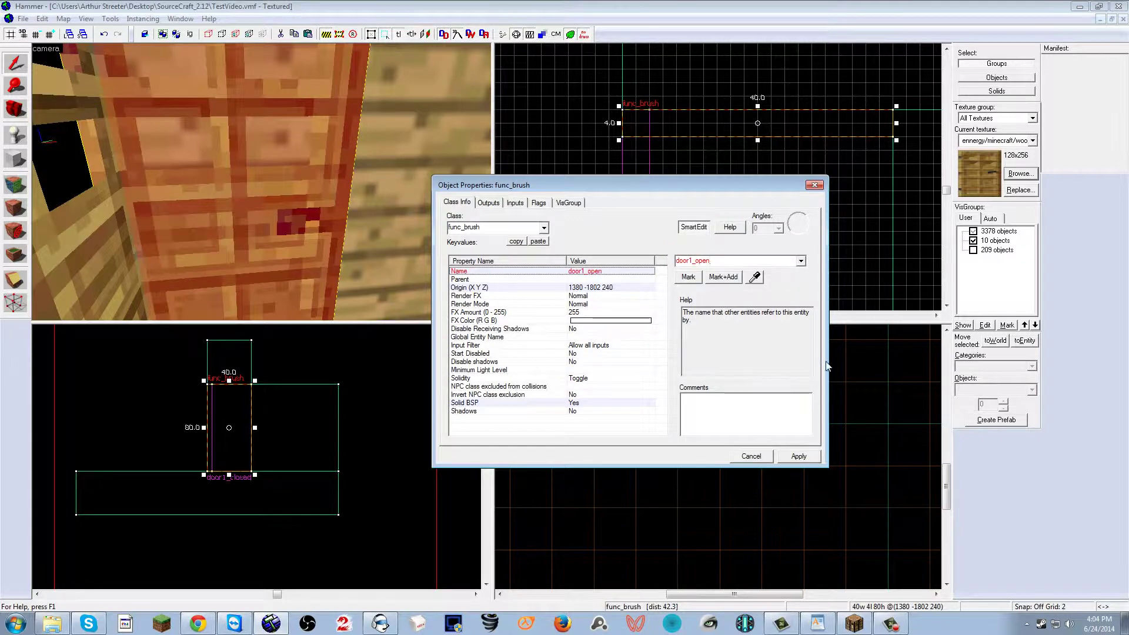
left_click(799, 456)
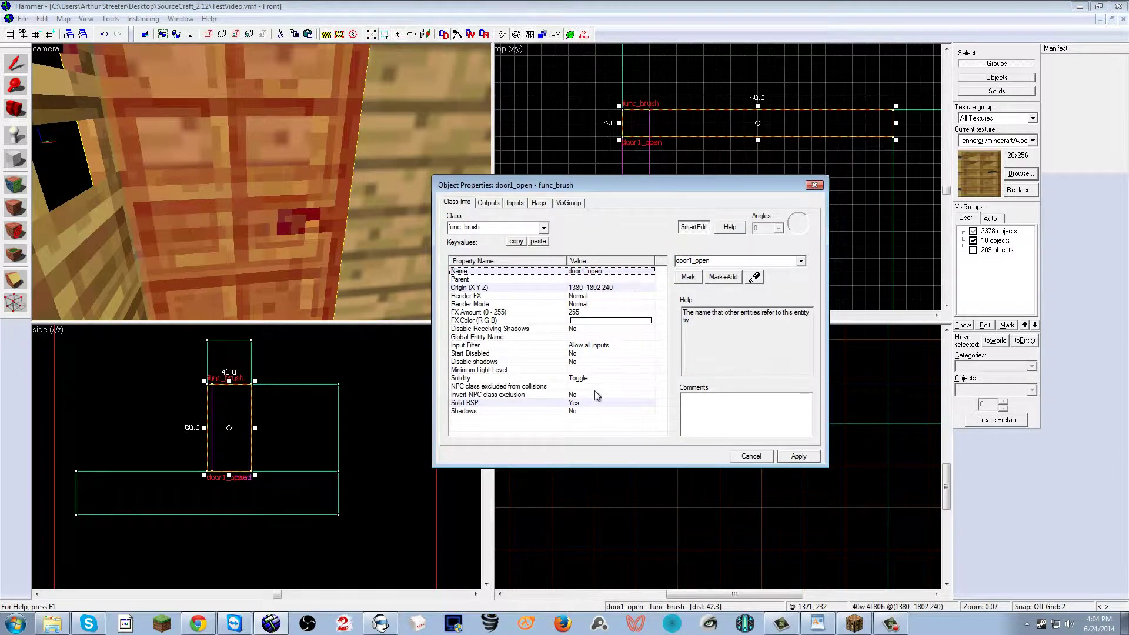
- Set the open door's Solidity to Toggle and its Solid BSP option to No
left_click(582, 380)
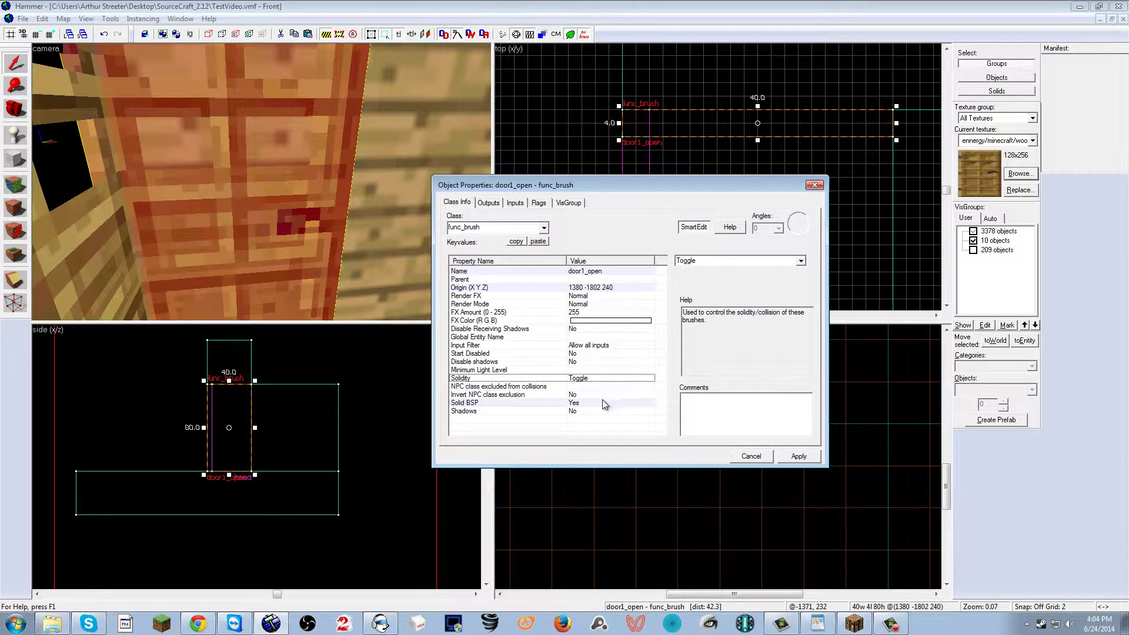
left_click(801, 261)
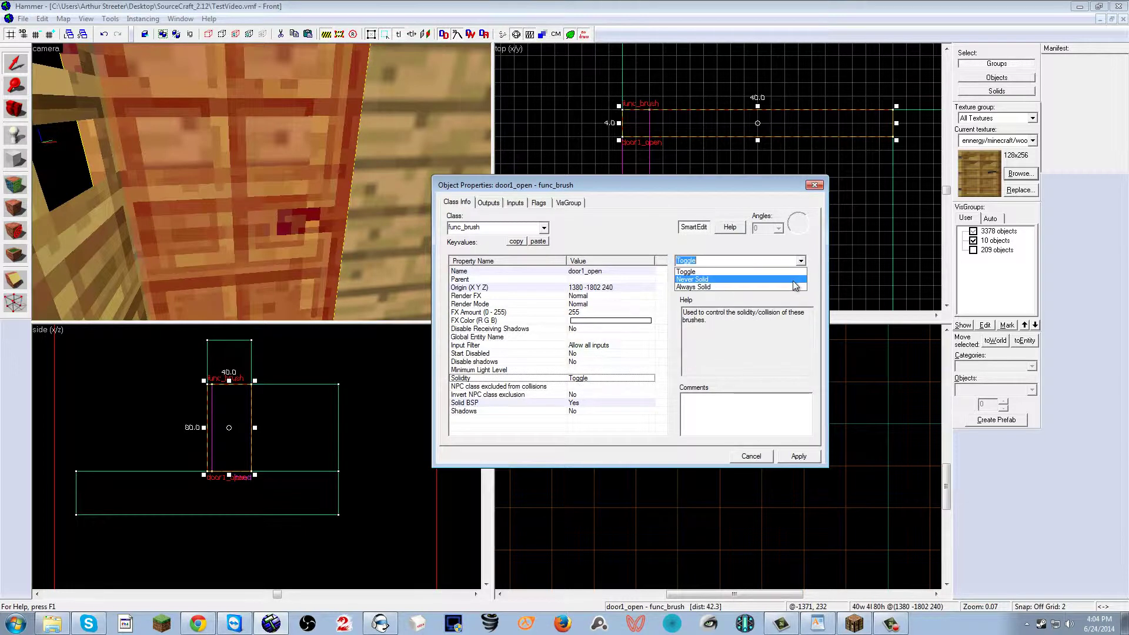
left_click(740, 271)
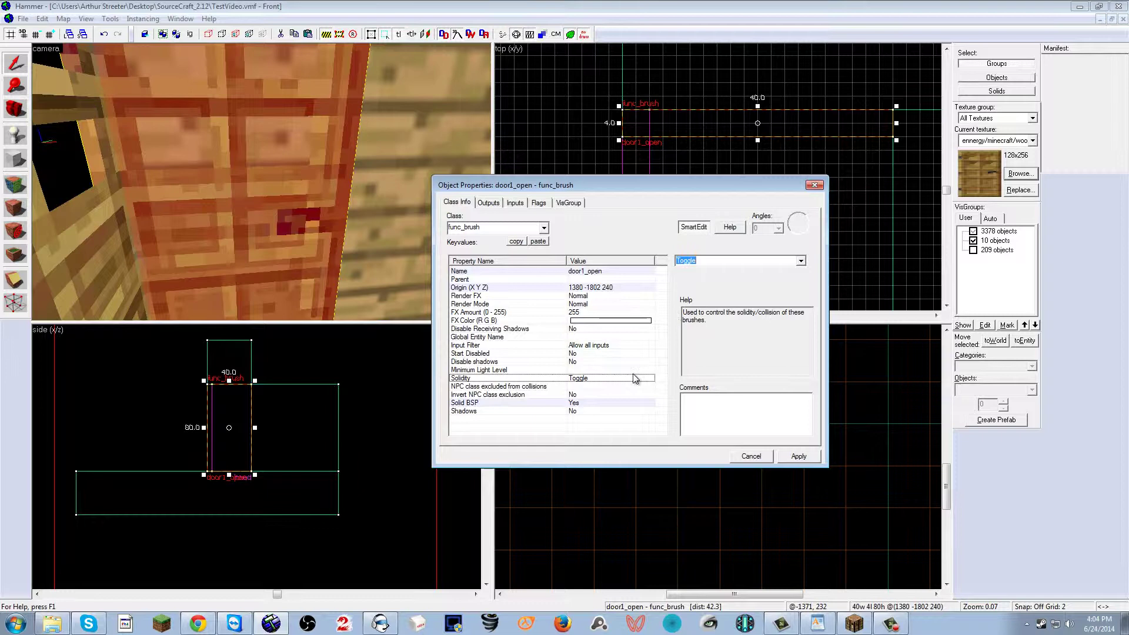
left_click(611, 402)
left_click(801, 261)
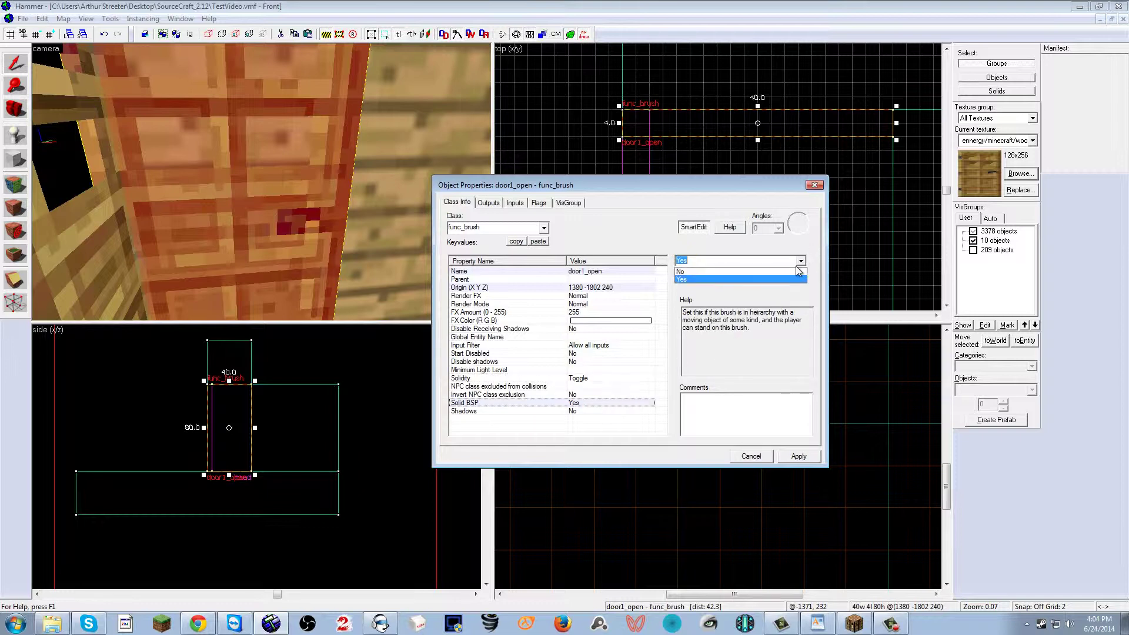
left_click(797, 274)
- Set Start Disabled to Yes for the open door and close its properties
left_click(612, 355)
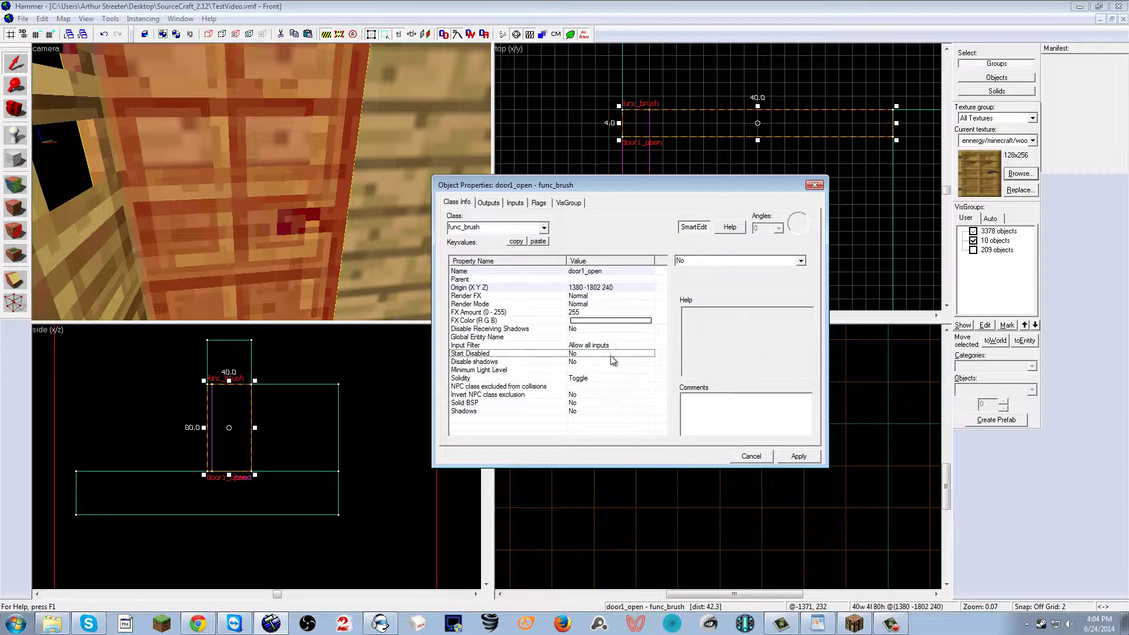
left_click(801, 260)
left_click(791, 281)
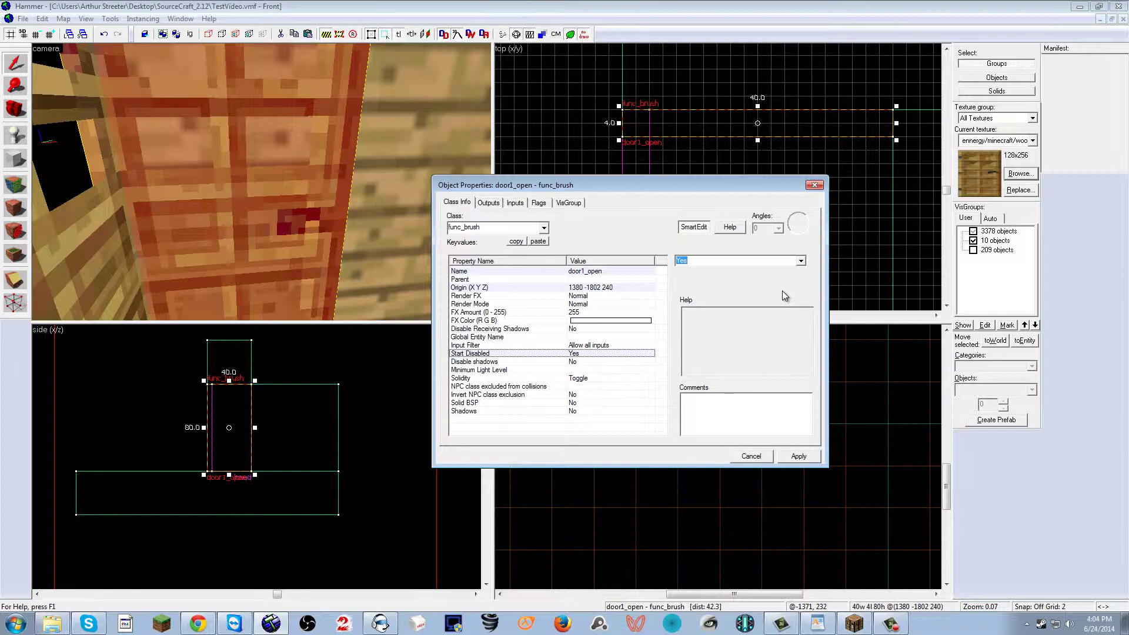
left_click(295, 211)
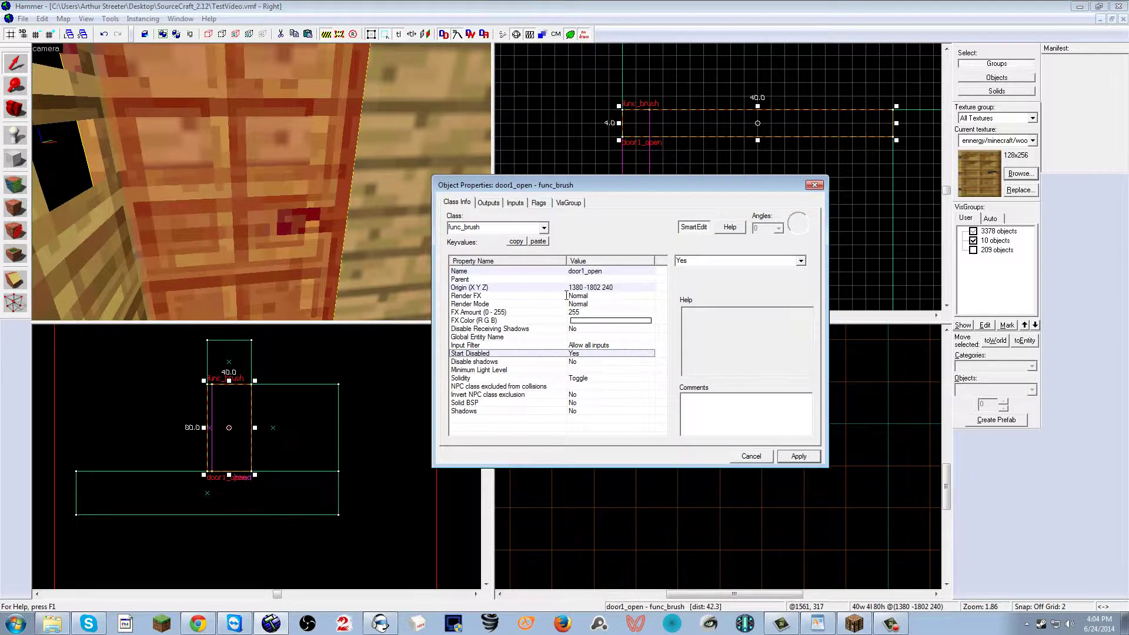
left_click(814, 185)
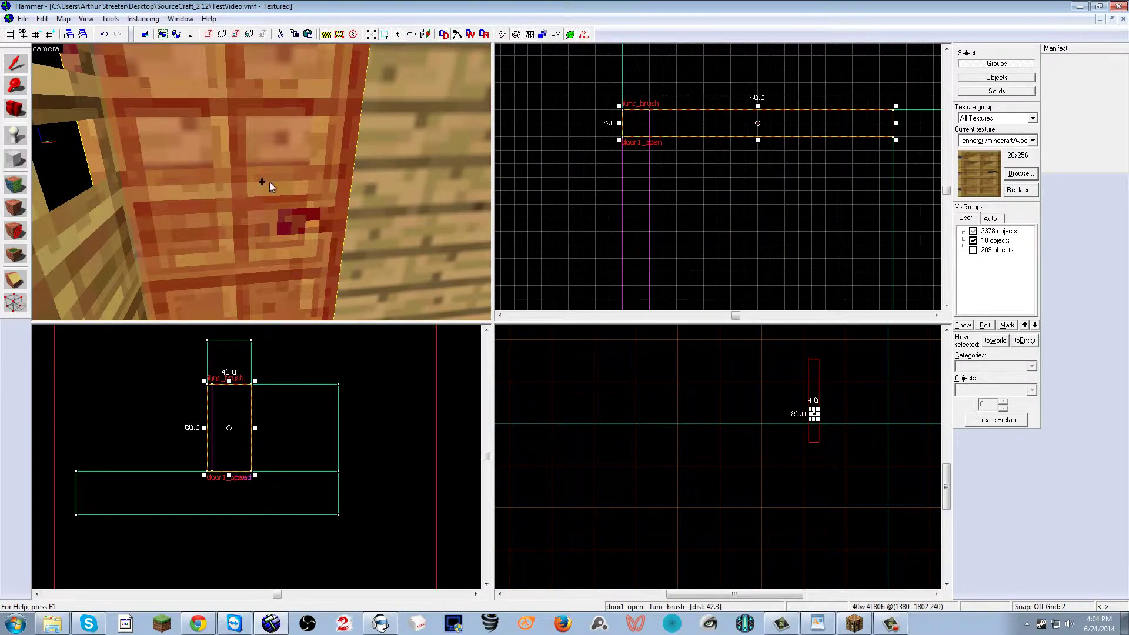
- Outline a new block 40 by 40 units on the ground directly in front of the closed door
key("z")
key("s")
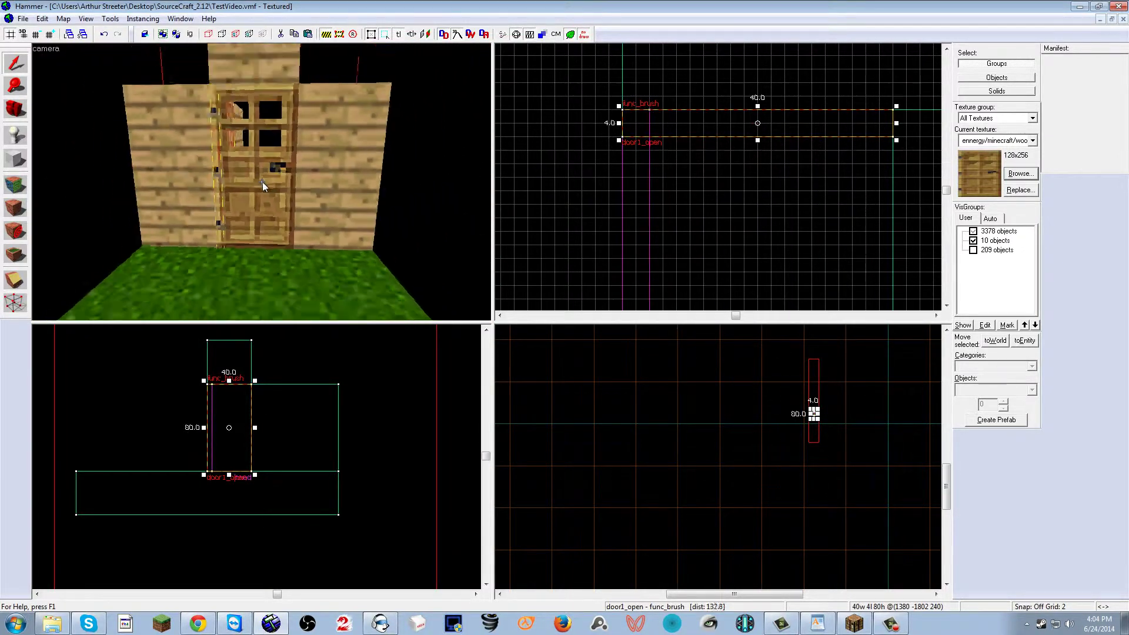
left_click(272, 210)
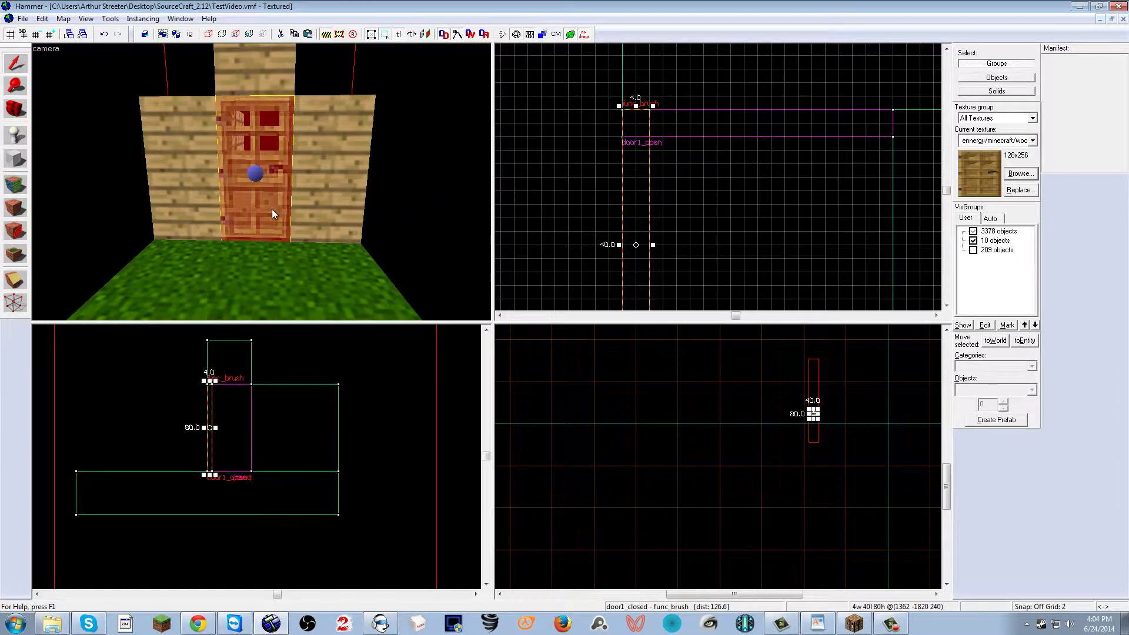
left_click(15, 159)
scroll(627, 219, "up", 3)
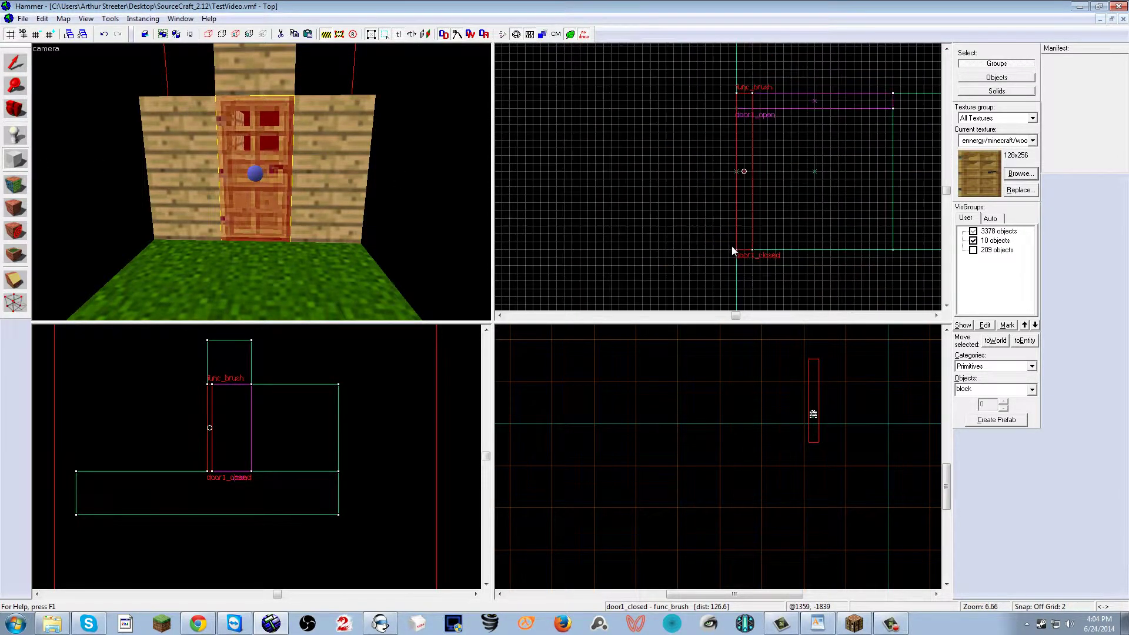
left_click_drag(736, 250, 580, 93)
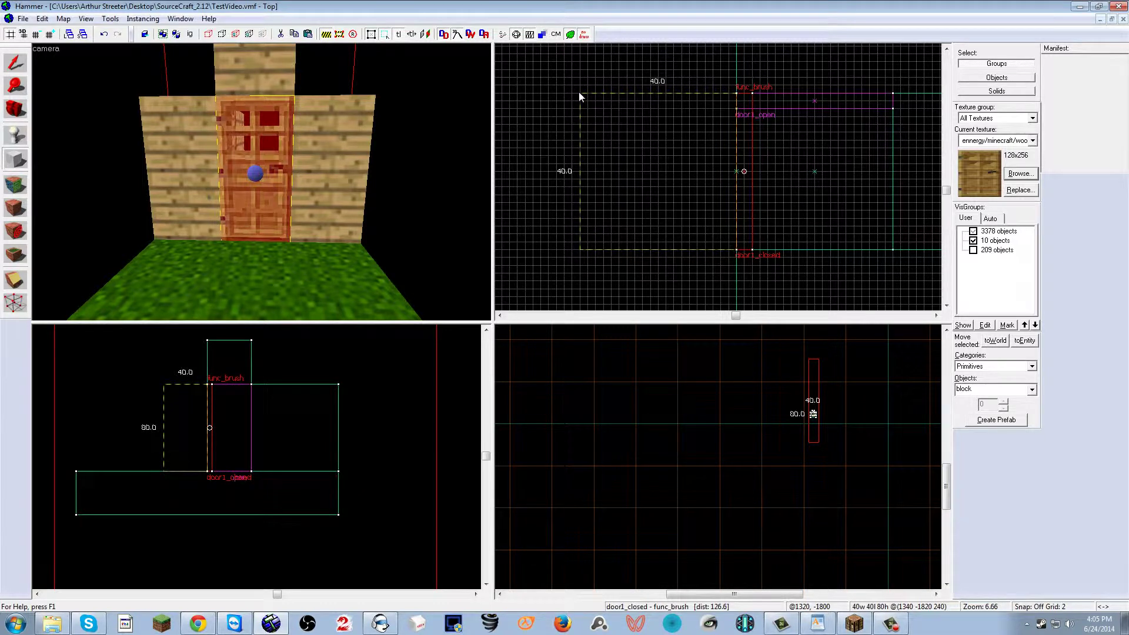
- Reduce the new block outline in front of the door to a height of 2 units, resting on the grass
left_click(289, 132)
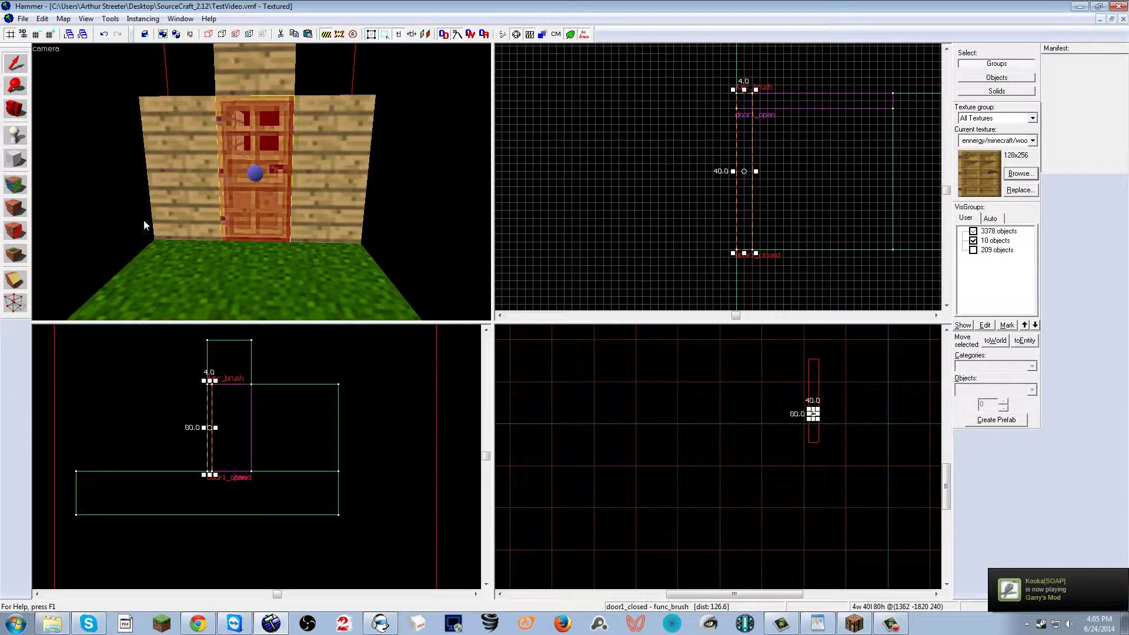
left_click(15, 159)
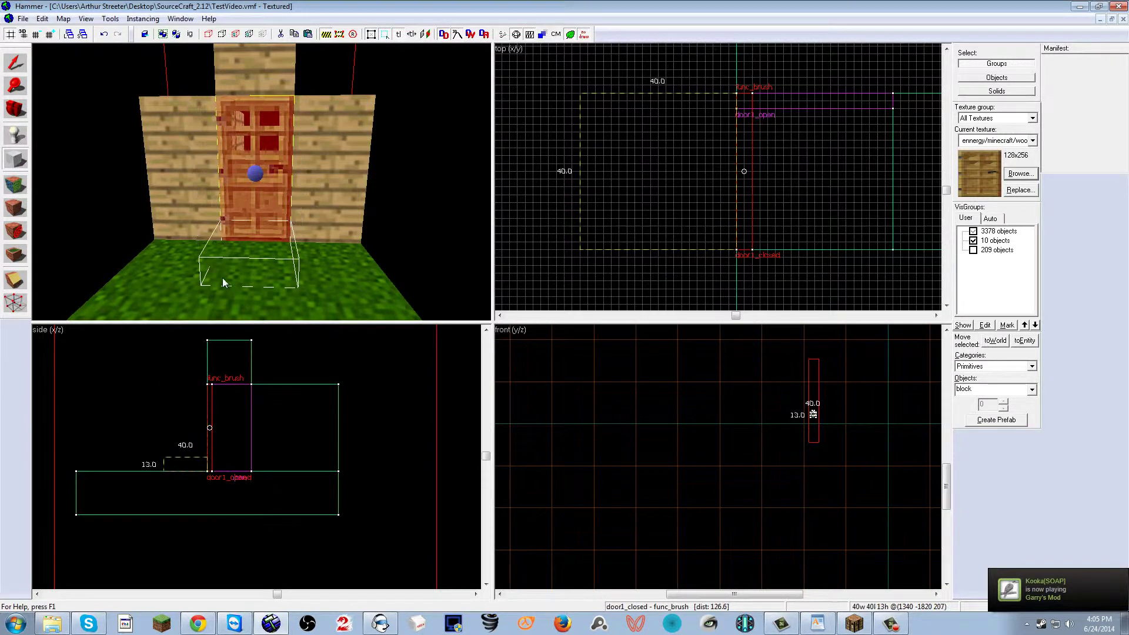
left_click_drag(223, 278, 227, 285)
scroll(170, 462, "up", 11)
scroll(258, 430, "down", 10)
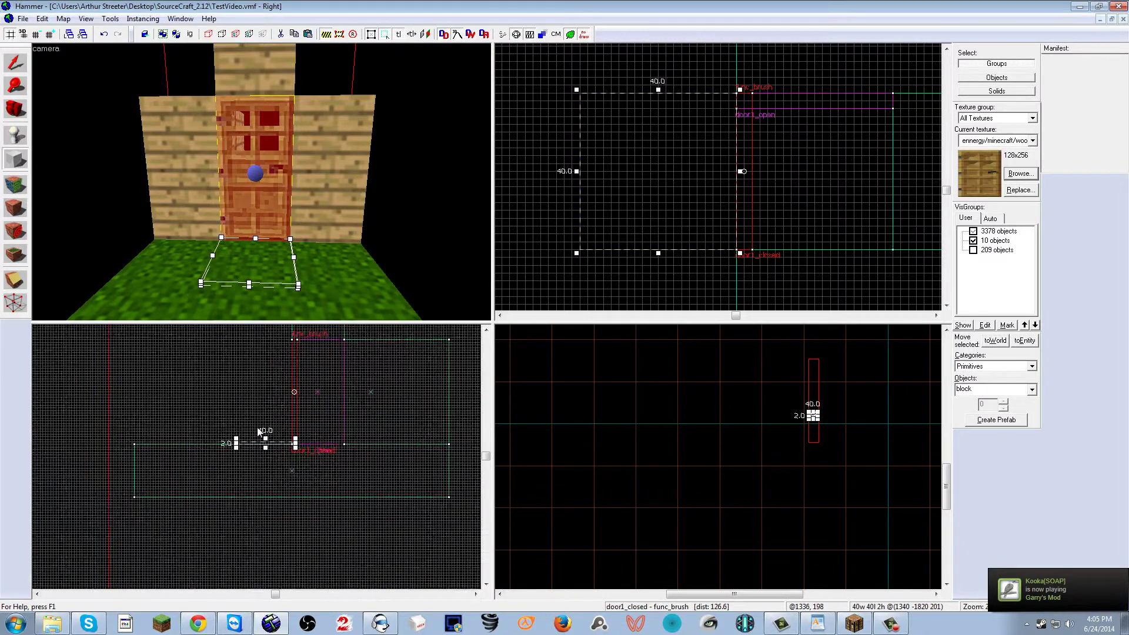
scroll(259, 433, "up", 8)
scroll(123, 475, "down", 2)
scroll(125, 460, "up", 2)
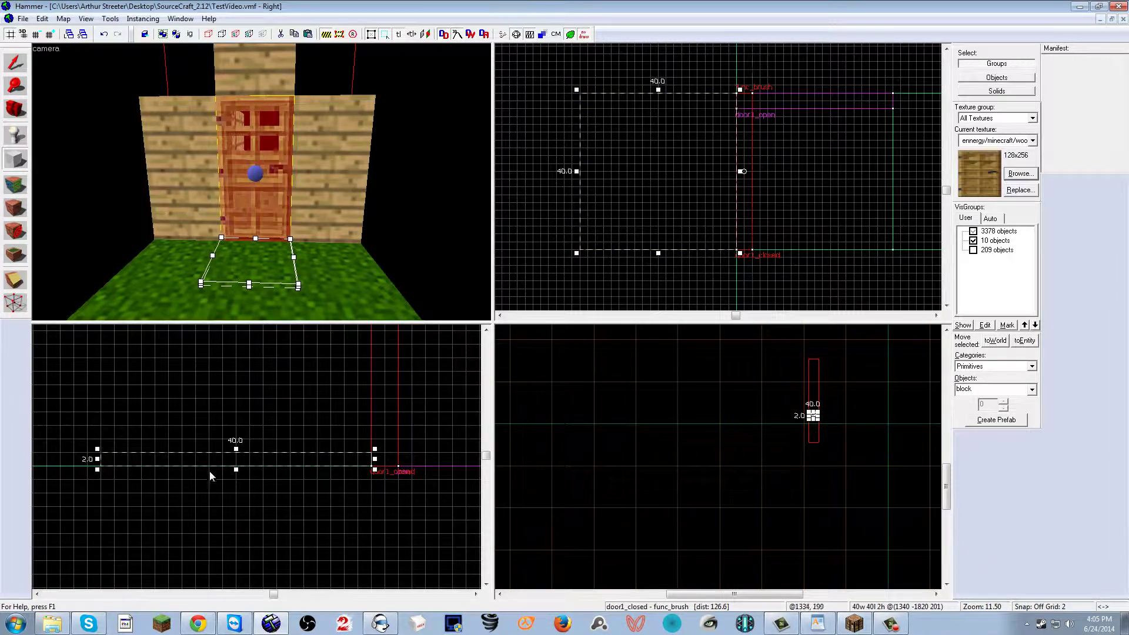
- Filter the textures by "ennergy wood", choose the ennergy/minecraft/wooden_planks texture and create the thin block with it
left_click(1021, 174)
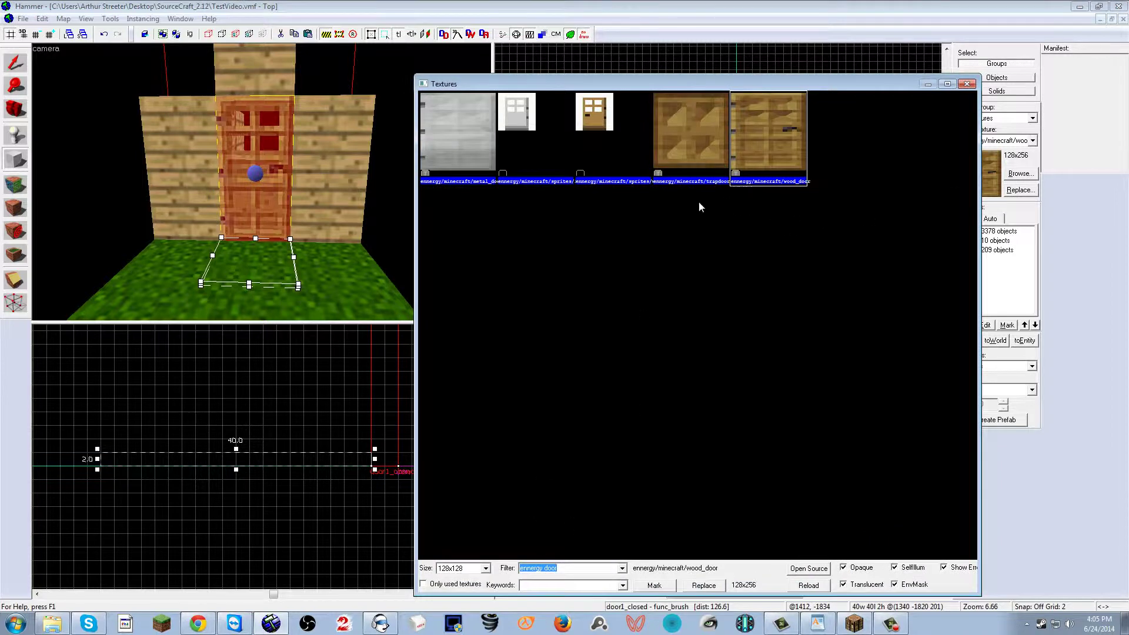
left_click(577, 568)
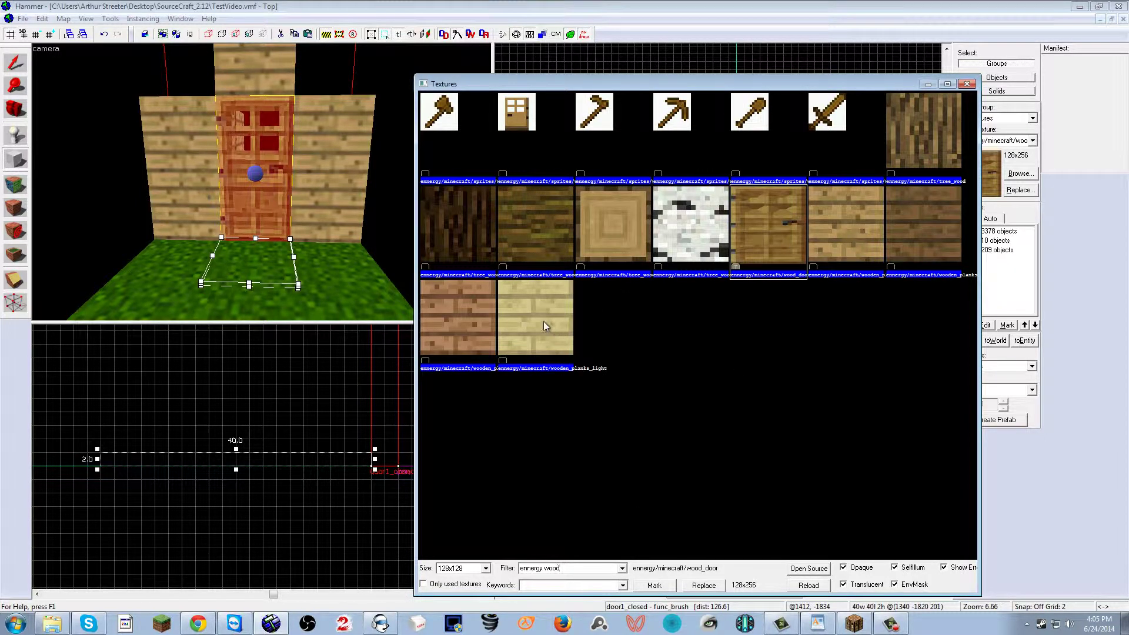
double_click(838, 237)
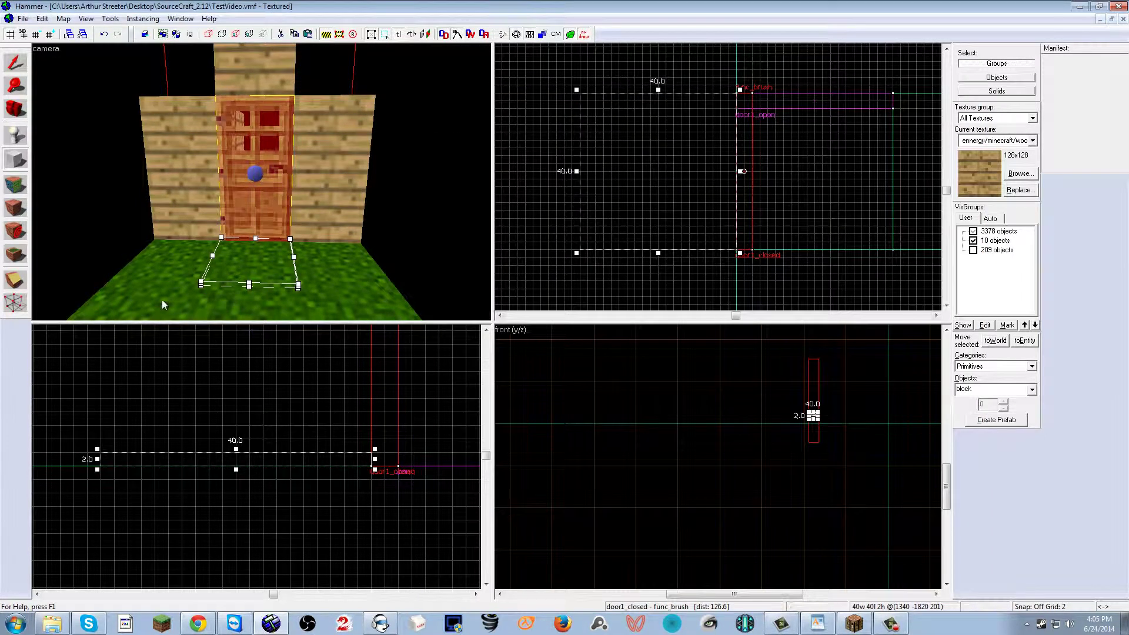
key("Return")
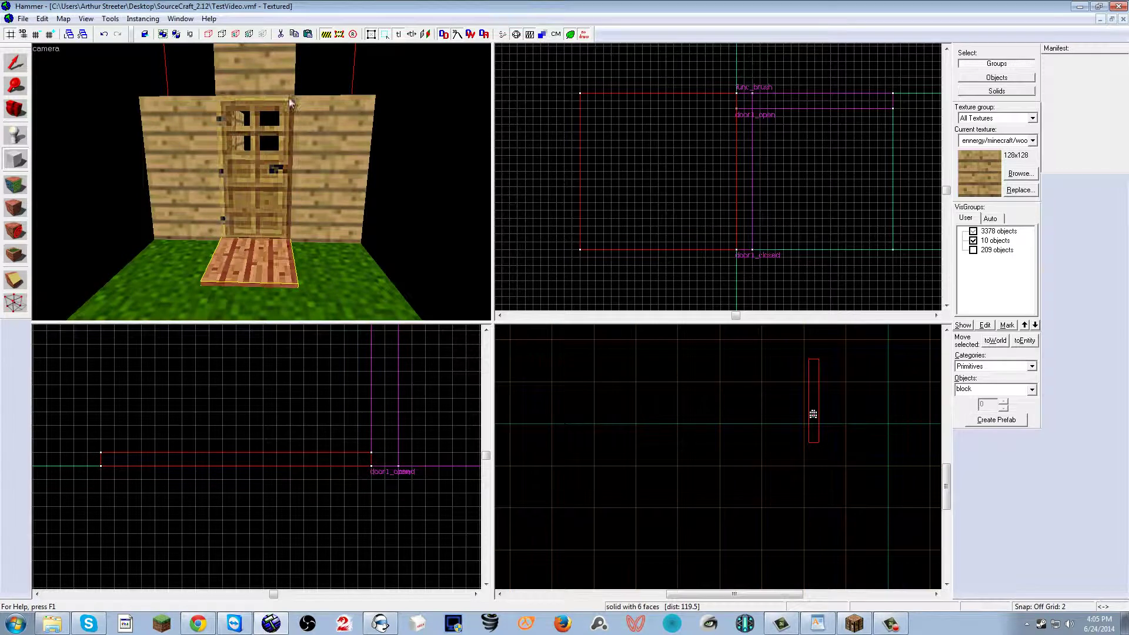
- Apply the wall's minecraft_original/wooden plank texture to the thin block in front of the door
left_click(20, 187)
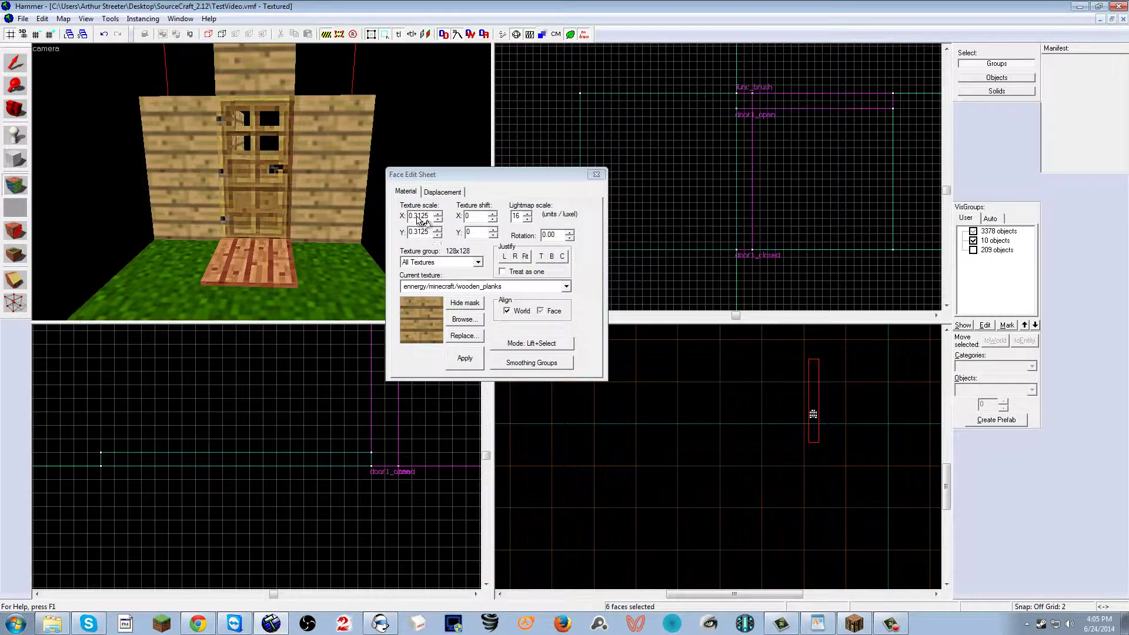
left_click(349, 156)
left_click(278, 285)
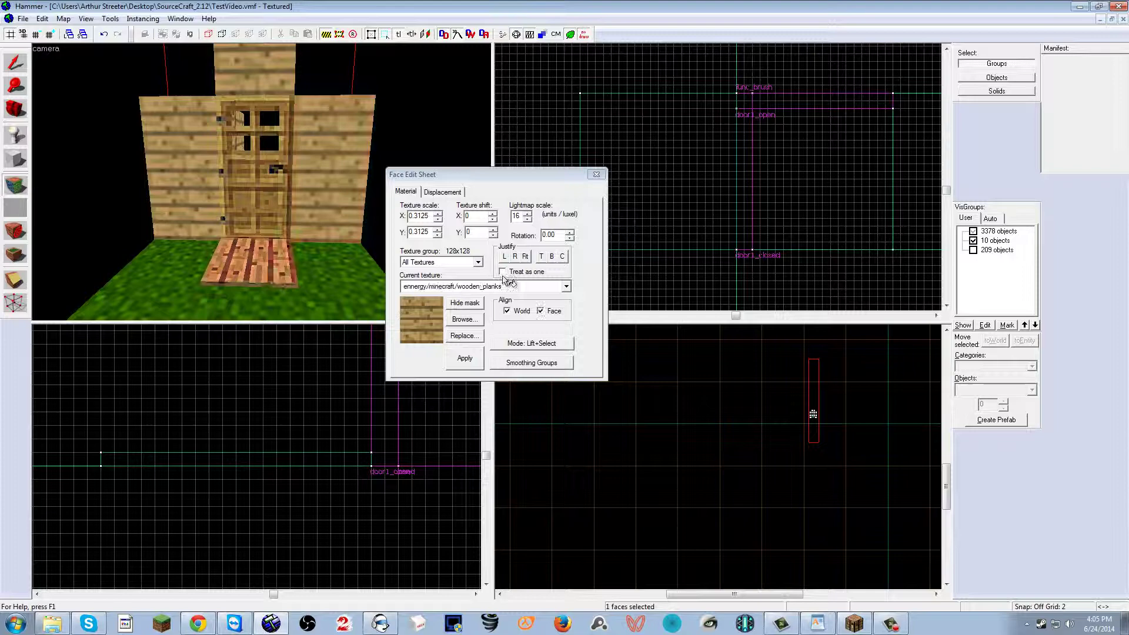
left_click(500, 287)
left_click(477, 361)
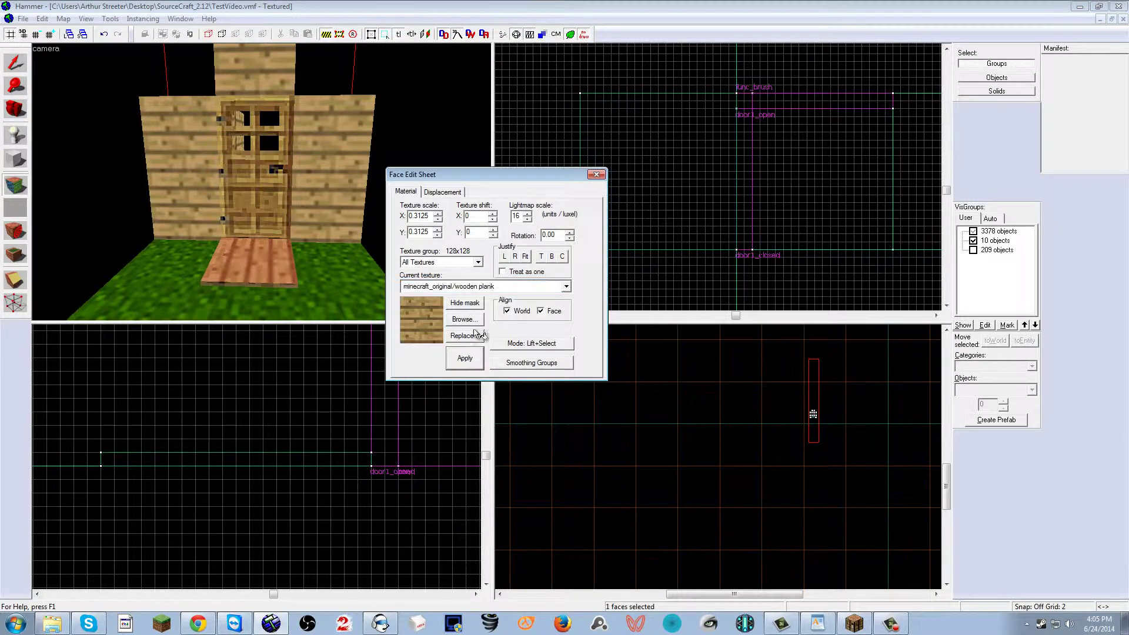
left_click(596, 174)
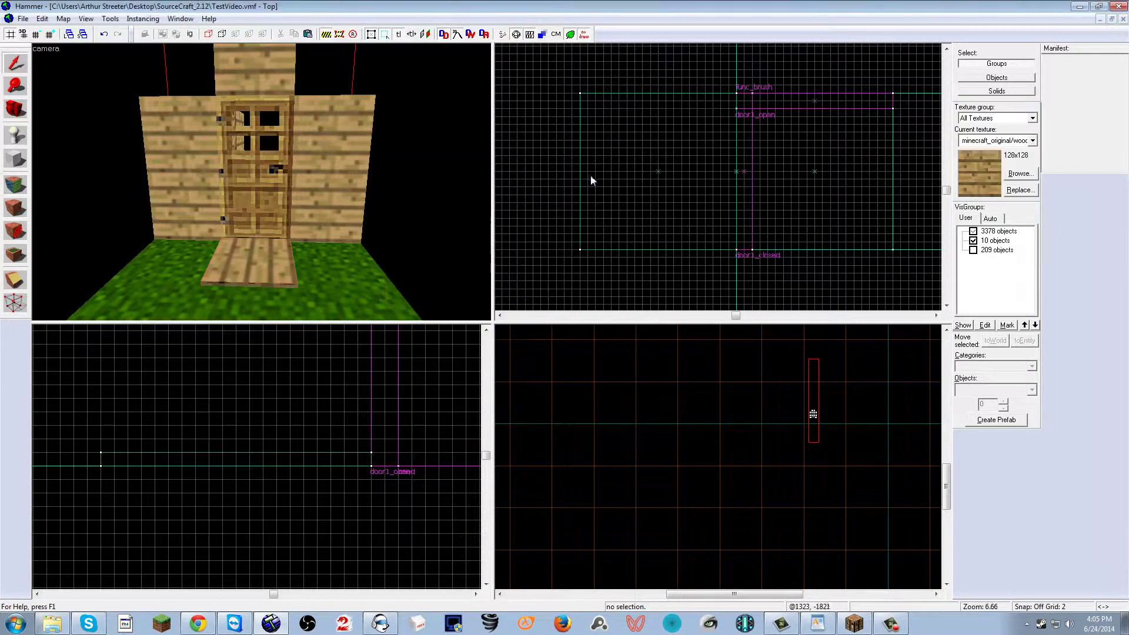
- Rotate the thin plank block about the Z axis so its planks run across the doorway
right_click(630, 181)
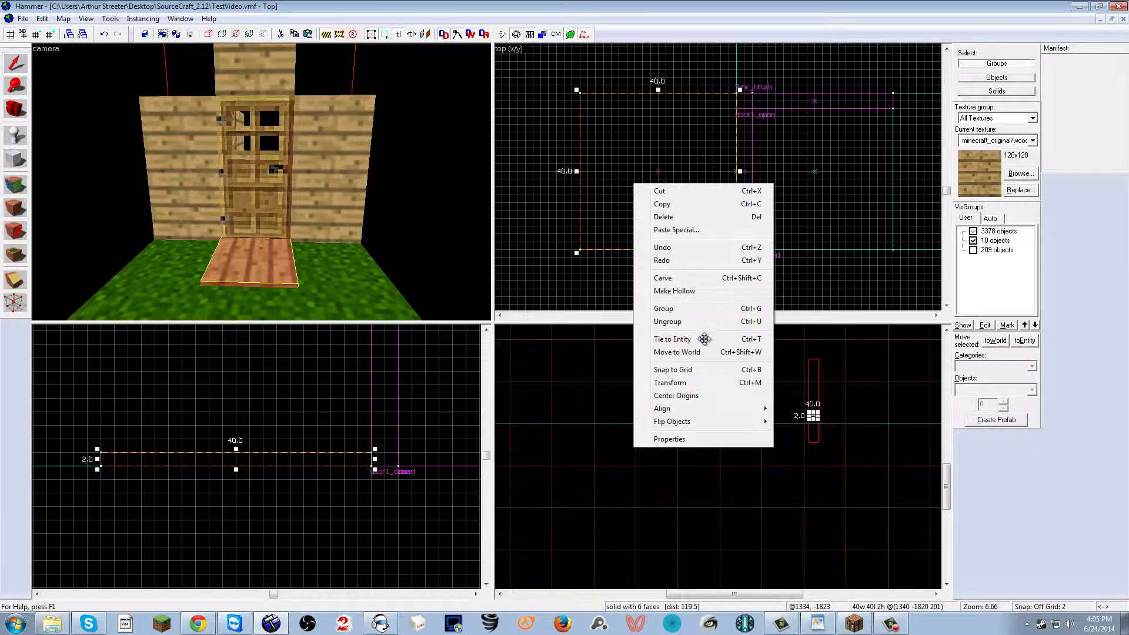
left_click(705, 385)
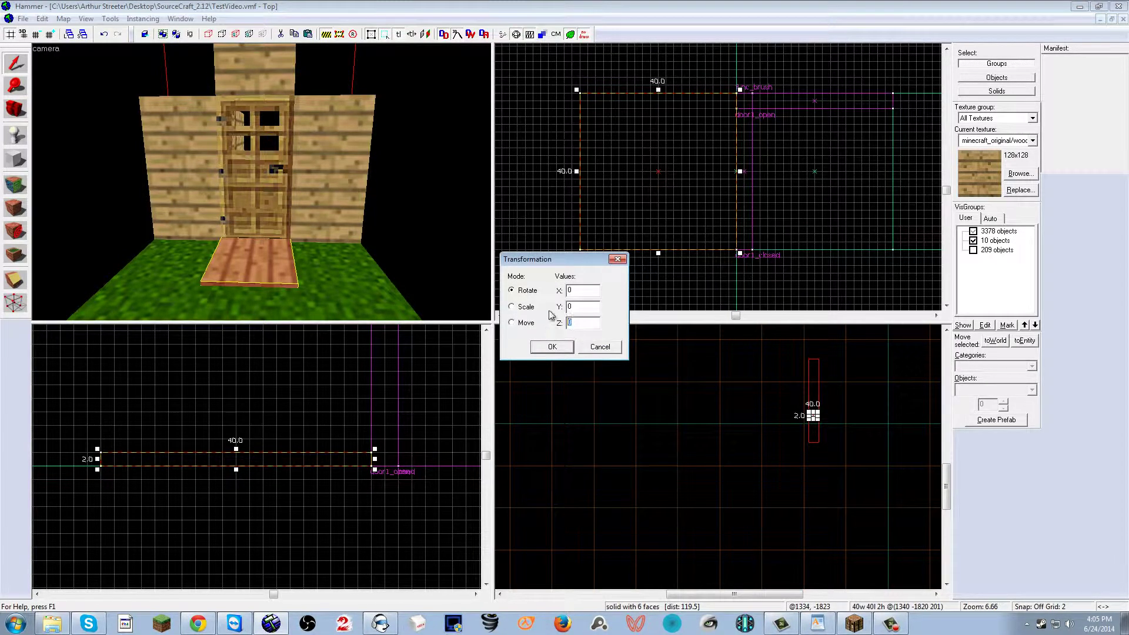
left_click(564, 348)
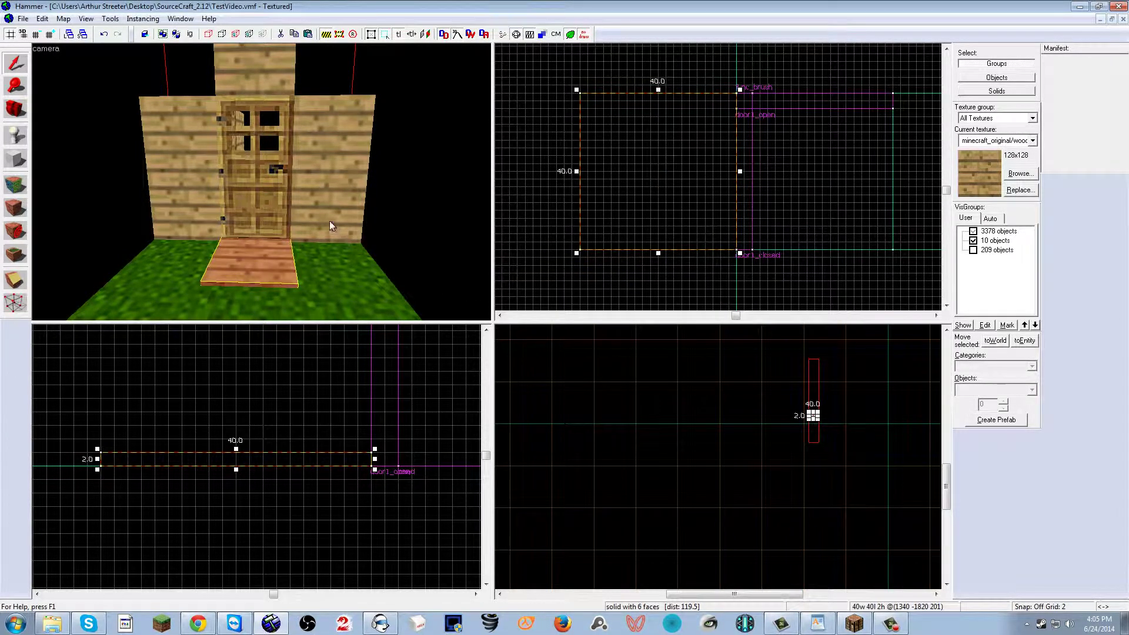
- Inspect the thin plank block and the doorway from several angles
key("z")
key("w")
key("s")
key("z")
left_click(302, 188)
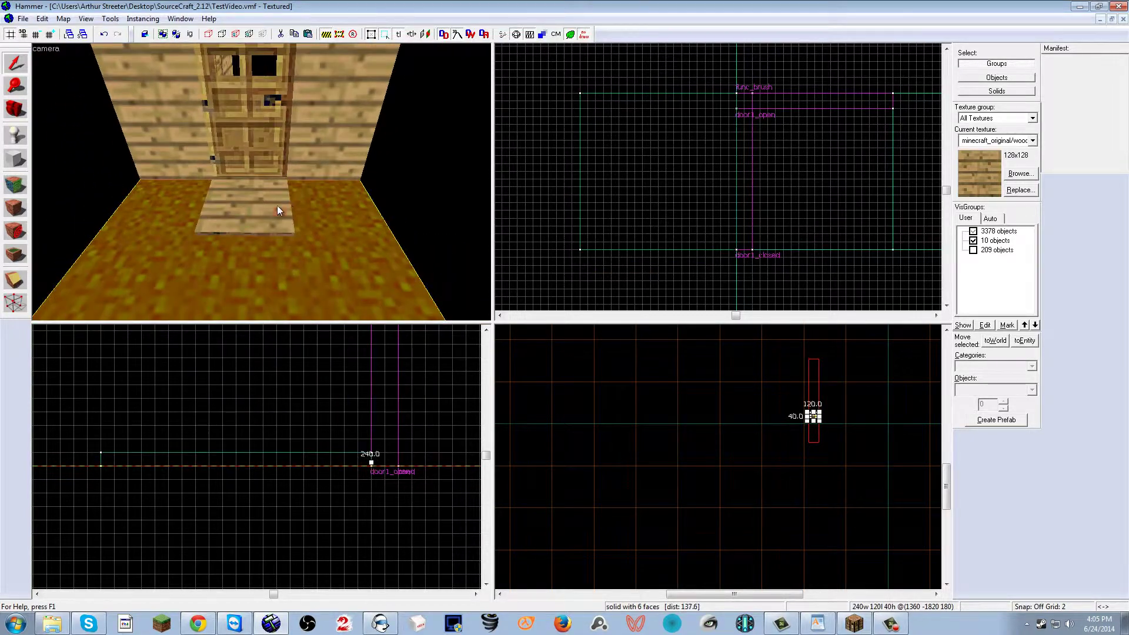
left_click(277, 206)
key("z")
scroll(259, 185, "down", 5)
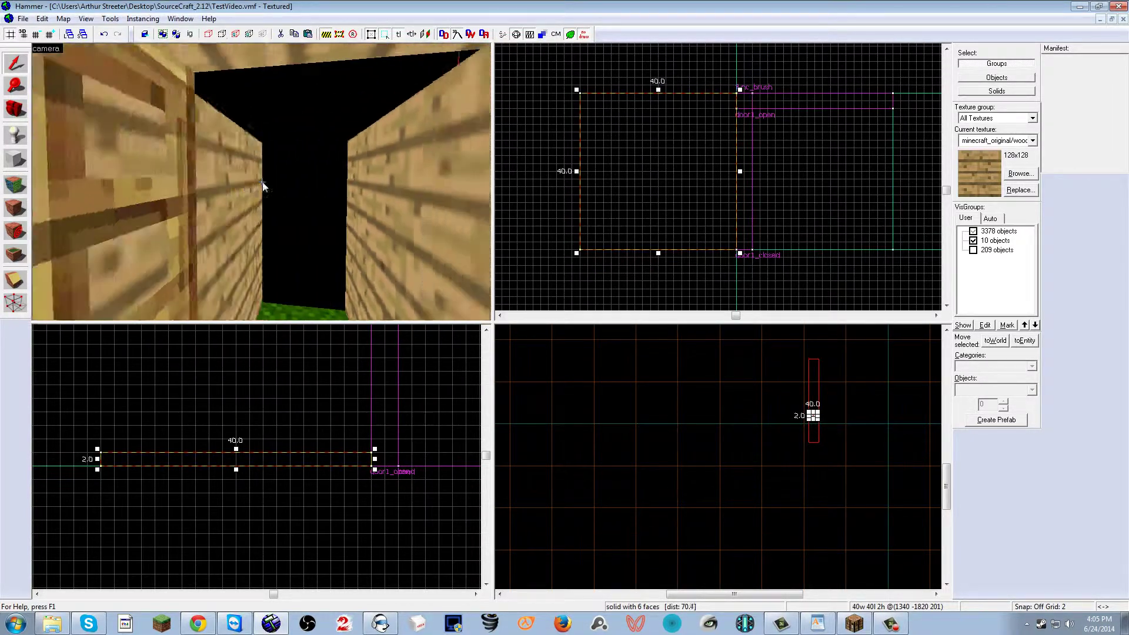
scroll(262, 182, "up", 1)
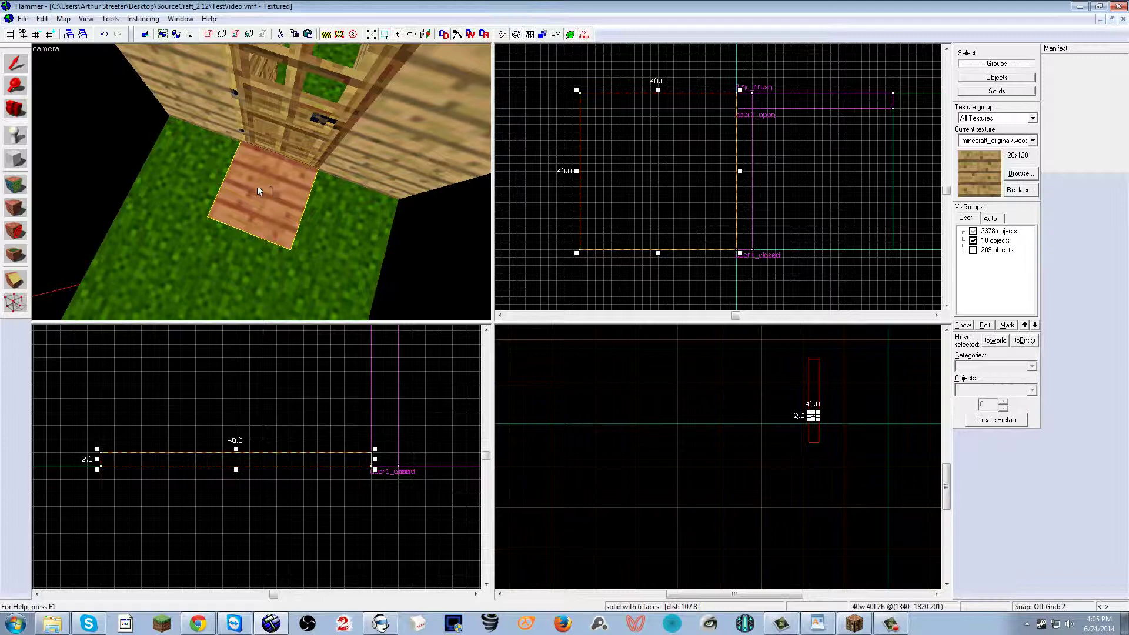
scroll(626, 139, "down", 6)
scroll(792, 143, "up", 6)
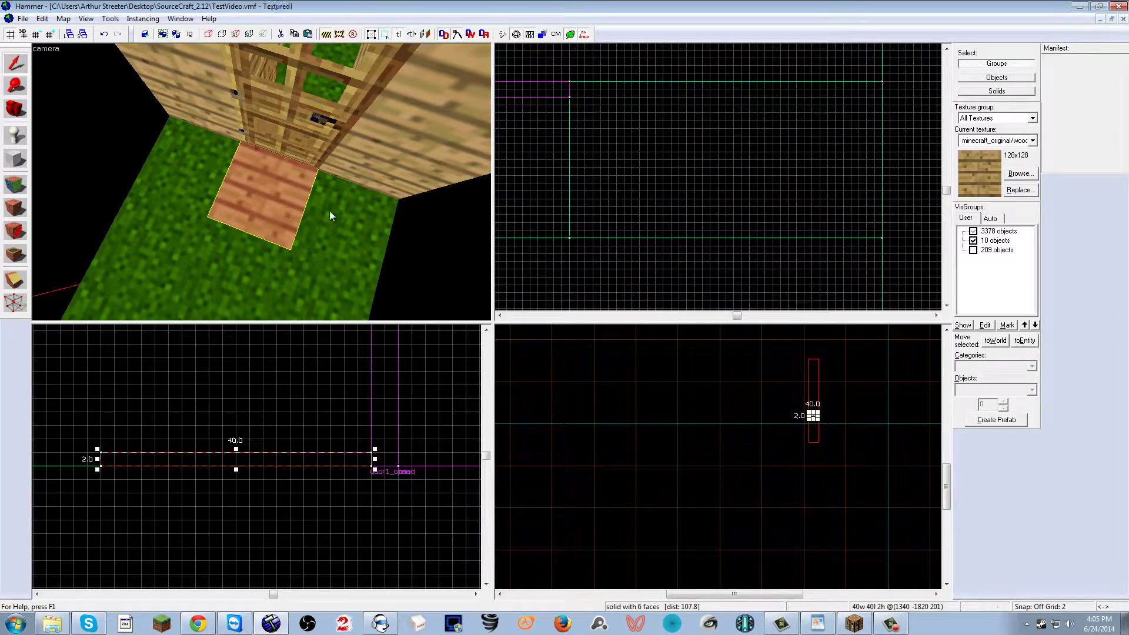
- Duplicate the thin plank block and place the copy on the ground directly behind the doorway
key("ctrl+c")
key("ctrl+v")
scroll(690, 178, "down", 7)
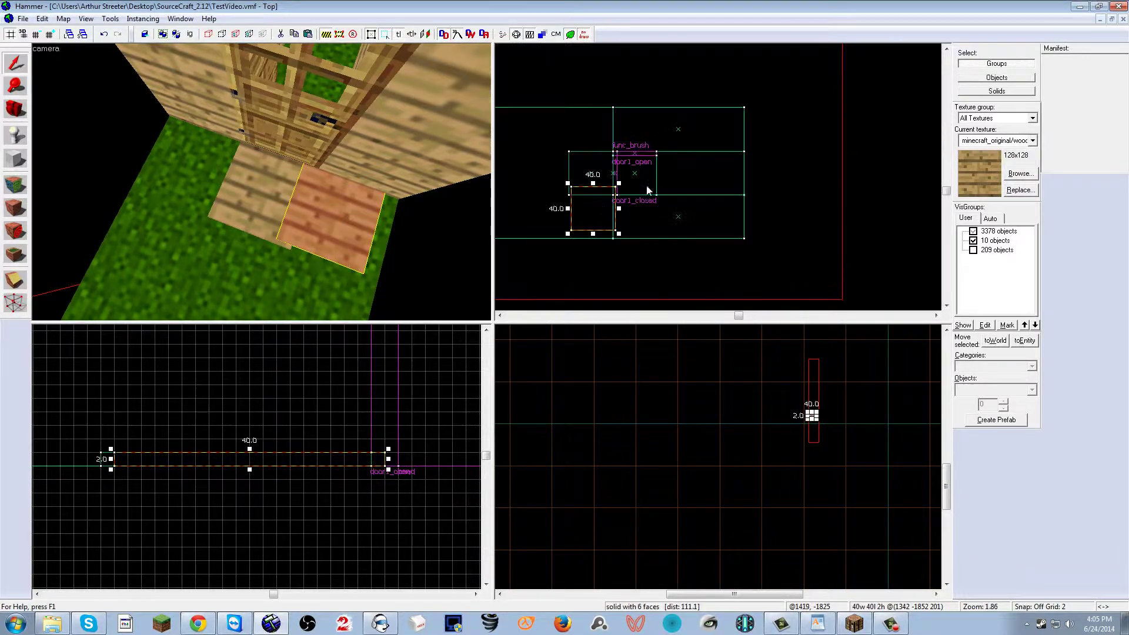
mouse_move(592, 210)
left_mouse_down()
mouse_move(686, 179)
mouse_move(674, 168)
left_mouse_up()
scroll(680, 180, "up", 5)
left_click(164, 276)
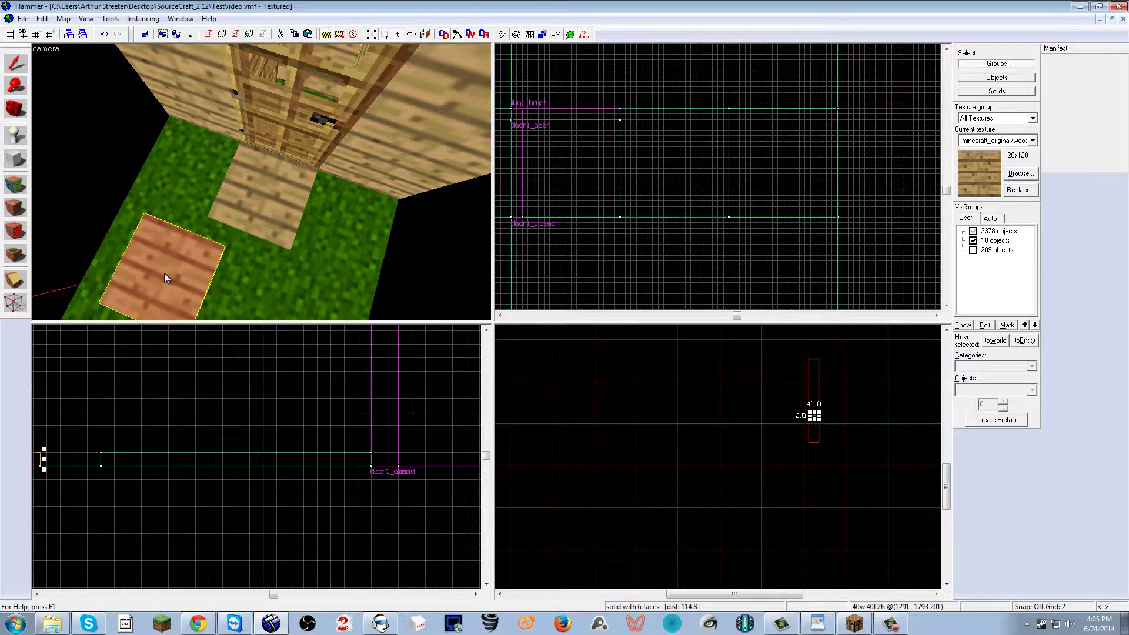
key("Escape")
key("ctrl+s")
key("ctrl+v")
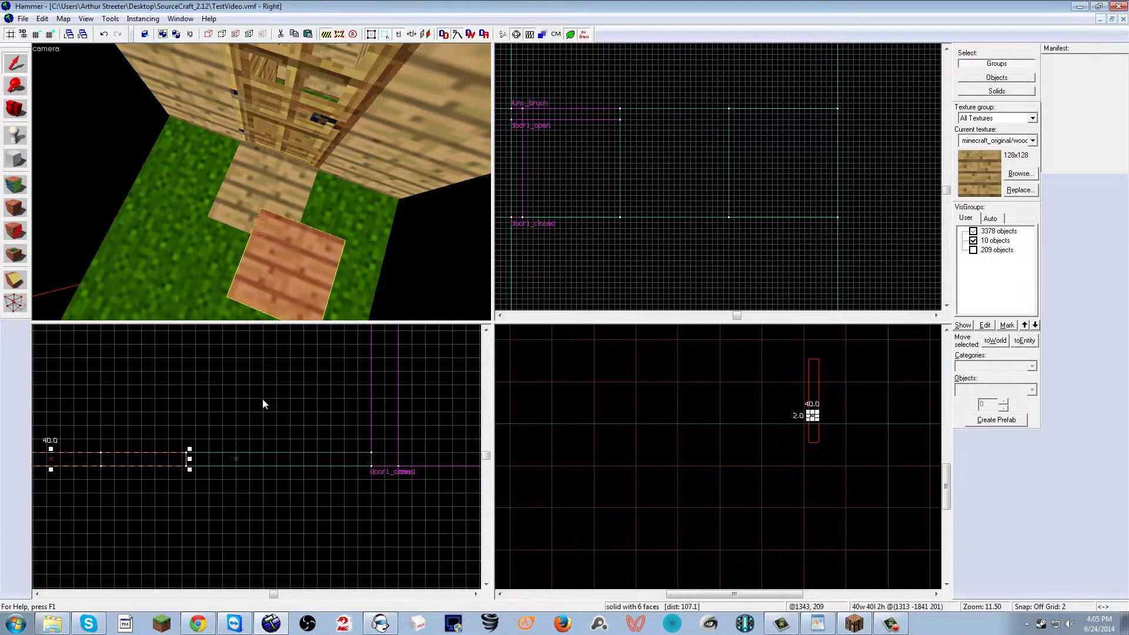
scroll(262, 399, "up", 3)
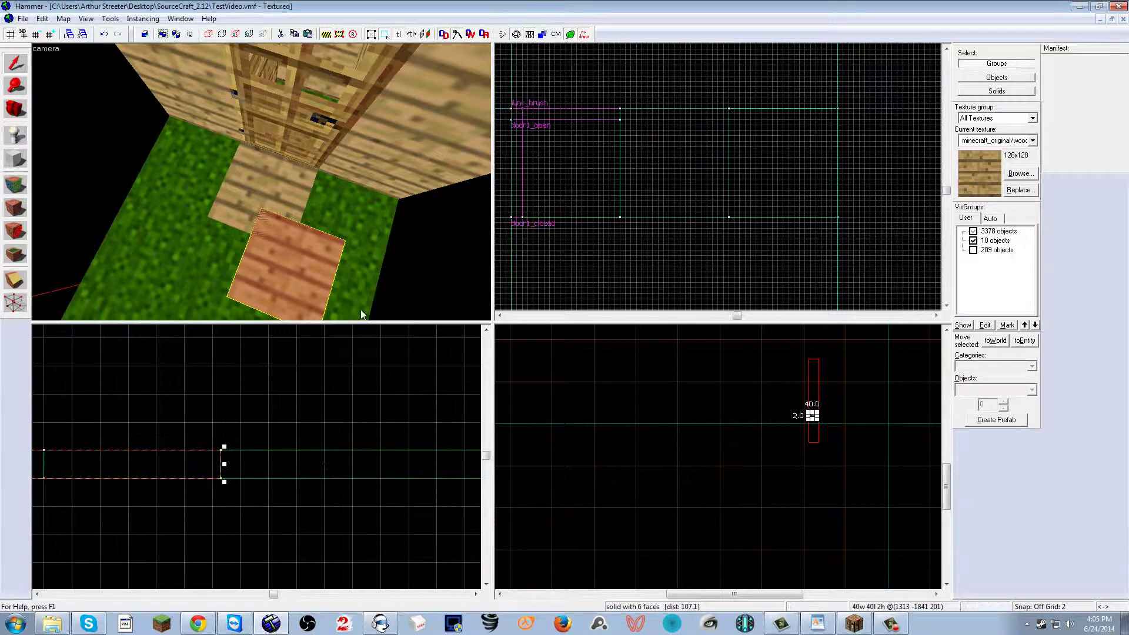
mouse_move(187, 457)
left_mouse_down()
mouse_move(227, 397)
mouse_move(273, 430)
left_mouse_up()
key("Delete")
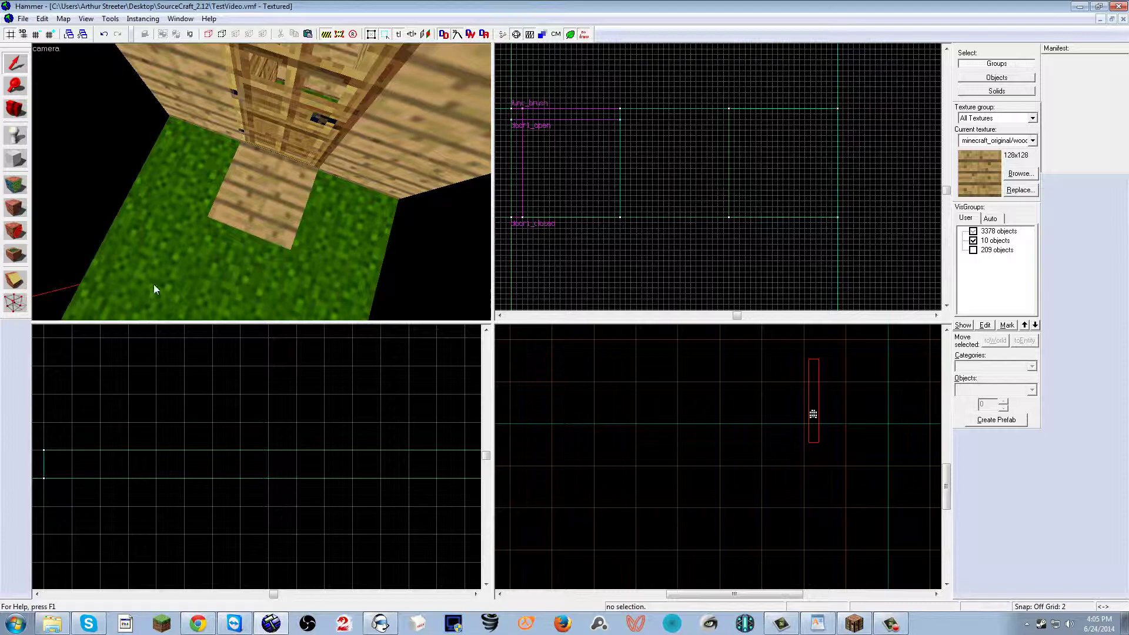
key("ctrl+v")
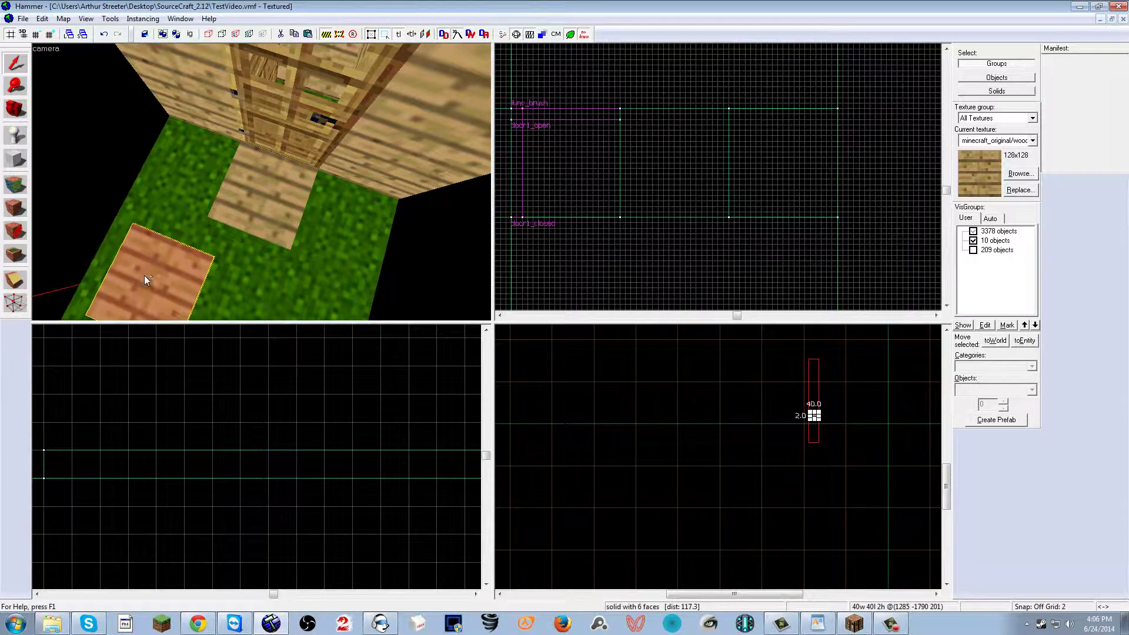
key("Delete")
- Inspect the doorway and the thin plank block from inside and outside the wall
key("z")
key("w")
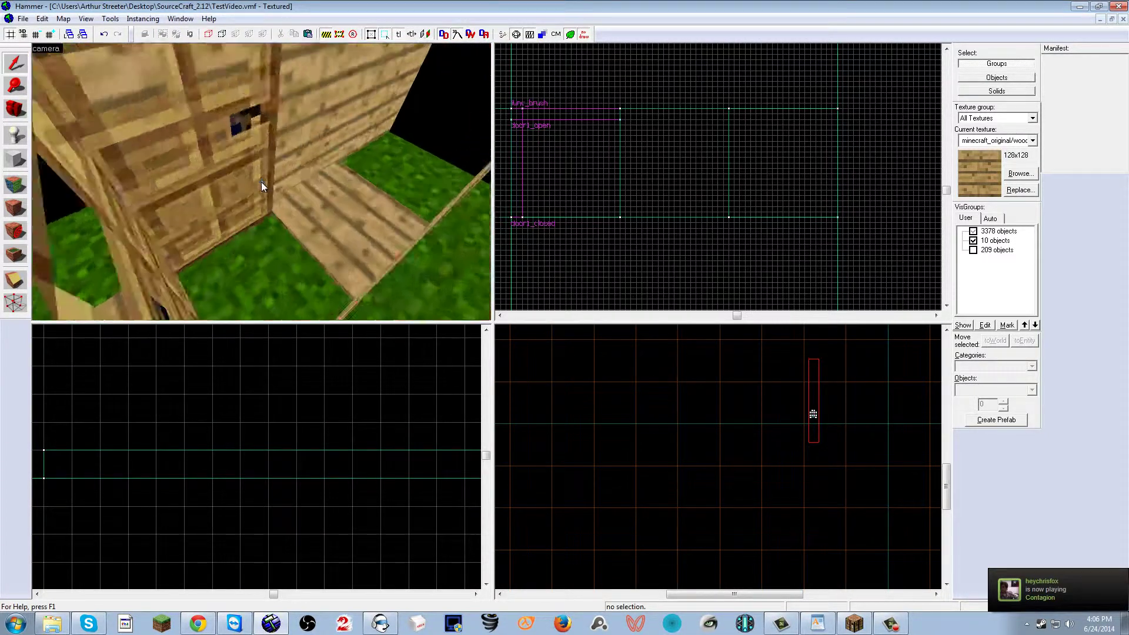
key("w")
key("a")
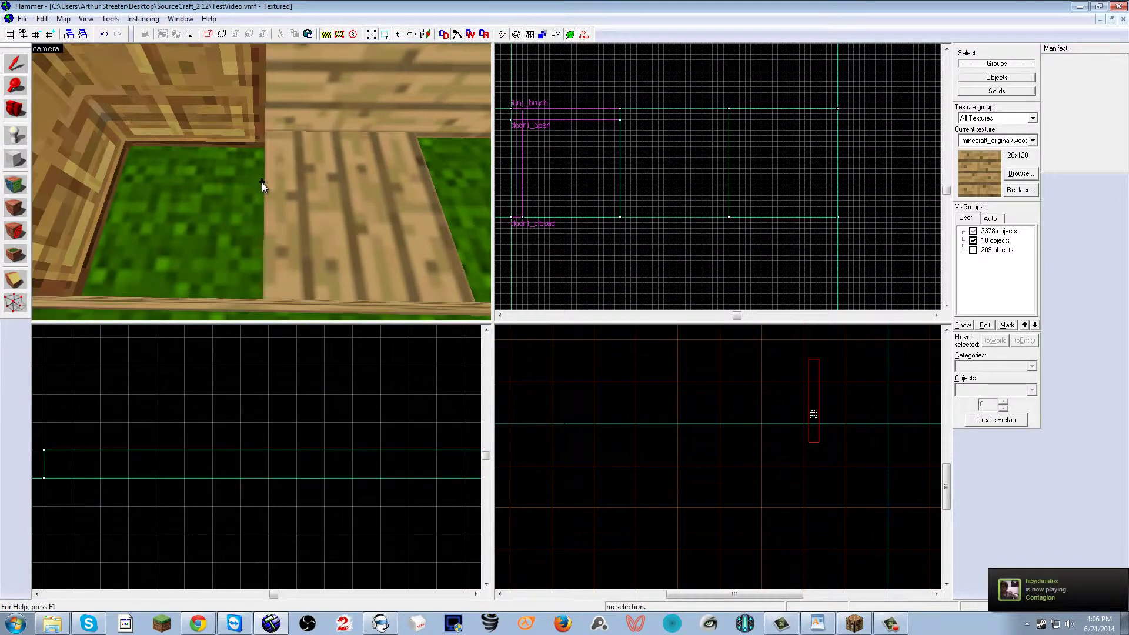
key("s")
key("w")
key("s")
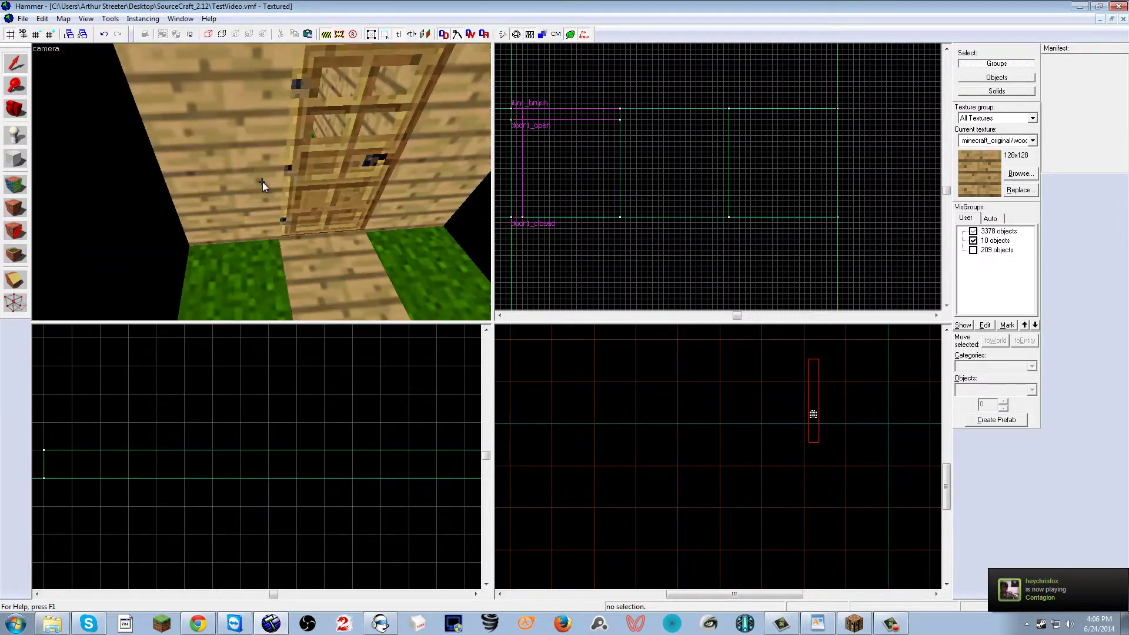
key("d")
key("s")
key("w")
key("s")
key("z")
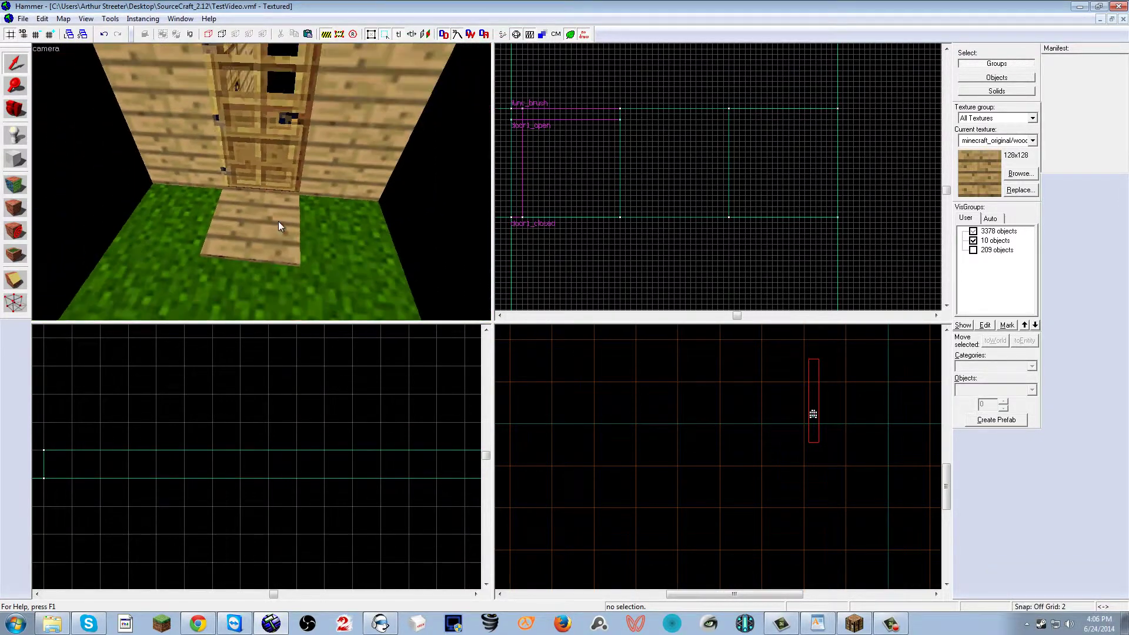
- With the plank block's height as reference, outline a 120 by 40 unit block through the doorway, covering the ground on both sides
left_click(279, 223)
key("w")
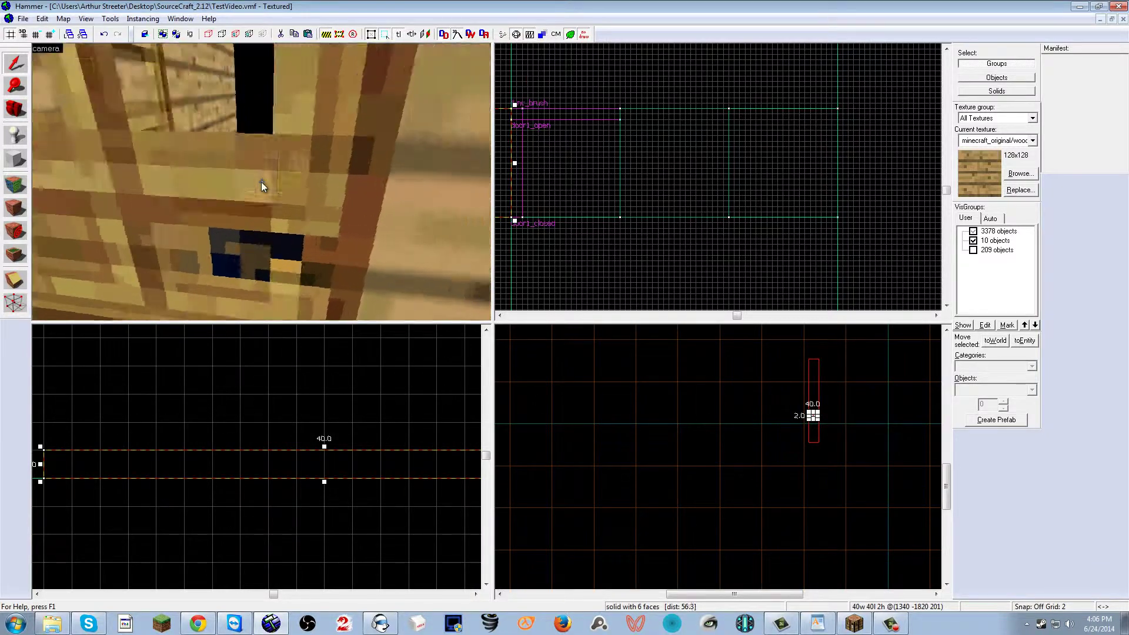
key("s")
key("z")
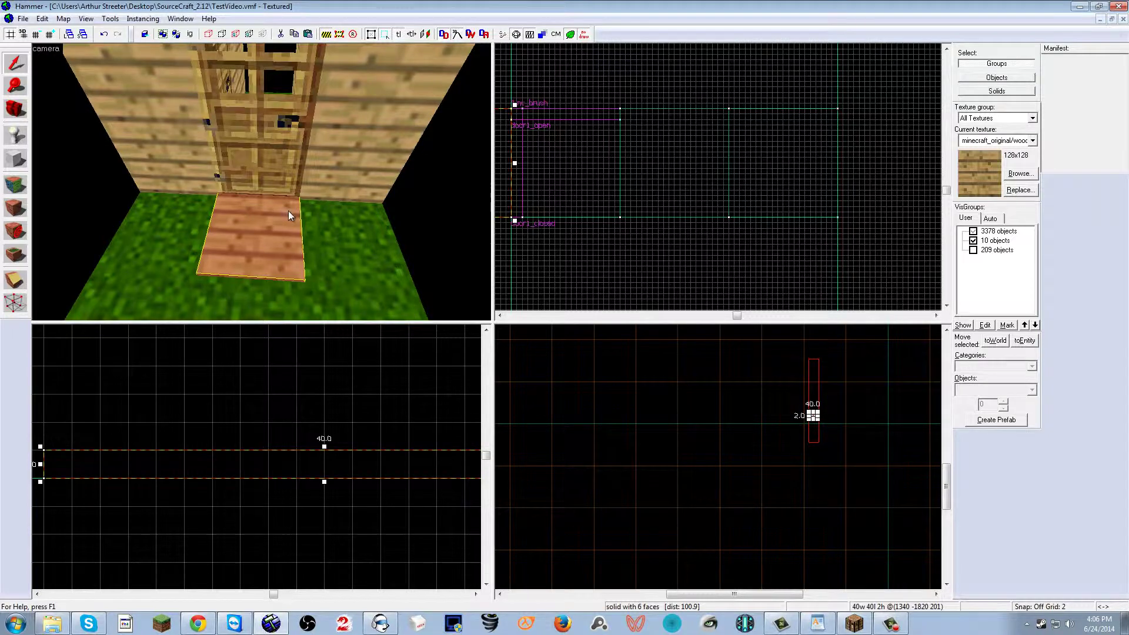
key("w")
key("s")
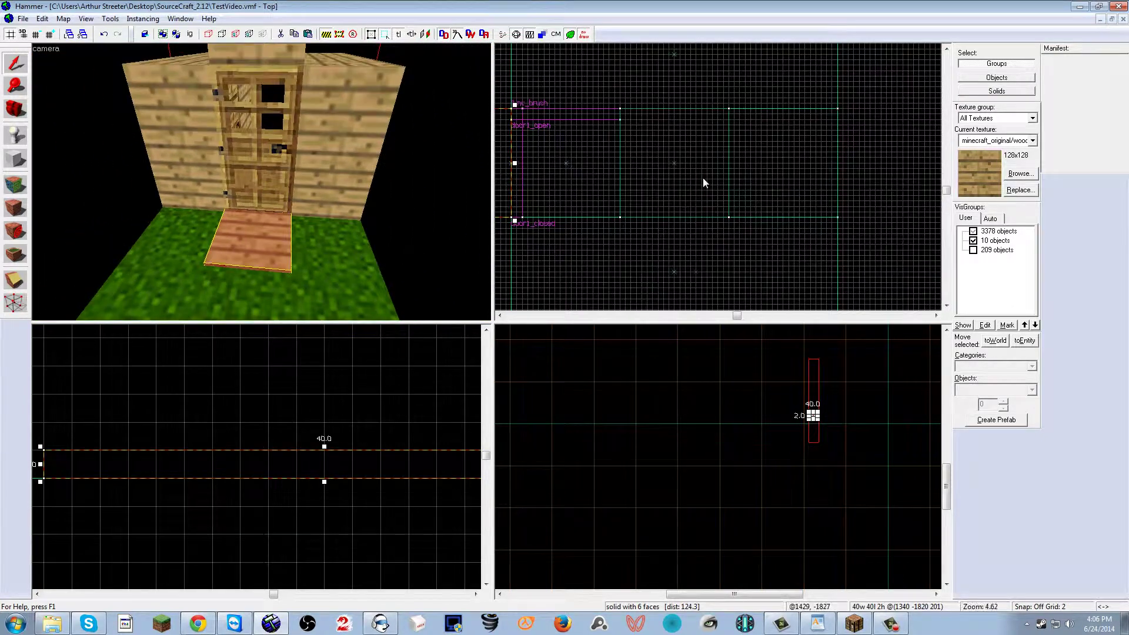
scroll(704, 178, "down", 3)
scroll(592, 169, "up", 4)
scroll(649, 193, "down", 2)
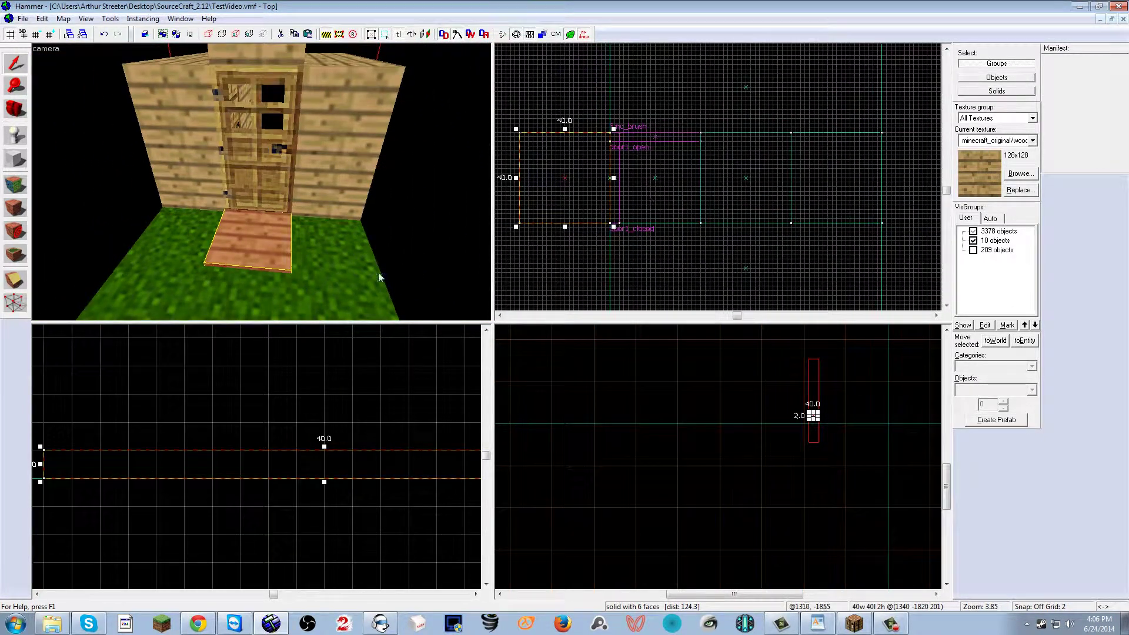
left_click(17, 158)
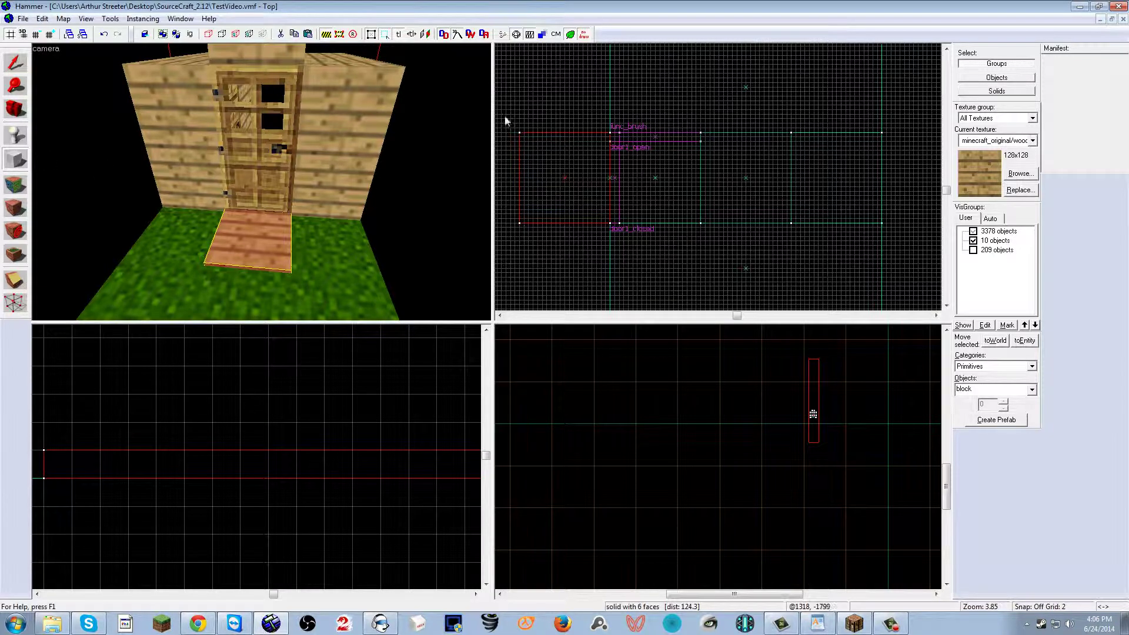
left_click_drag(518, 134, 792, 224)
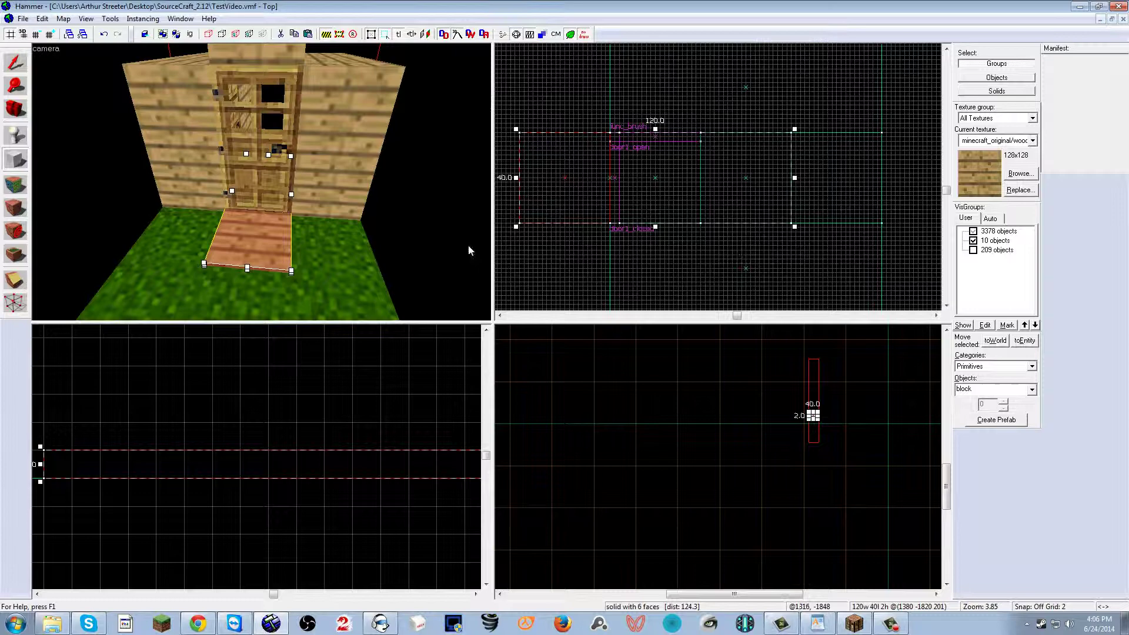
- Raise the top of the new block outline so it is 20 units high
key("z")
key("w")
key("z")
key("Escape")
key("Escape")
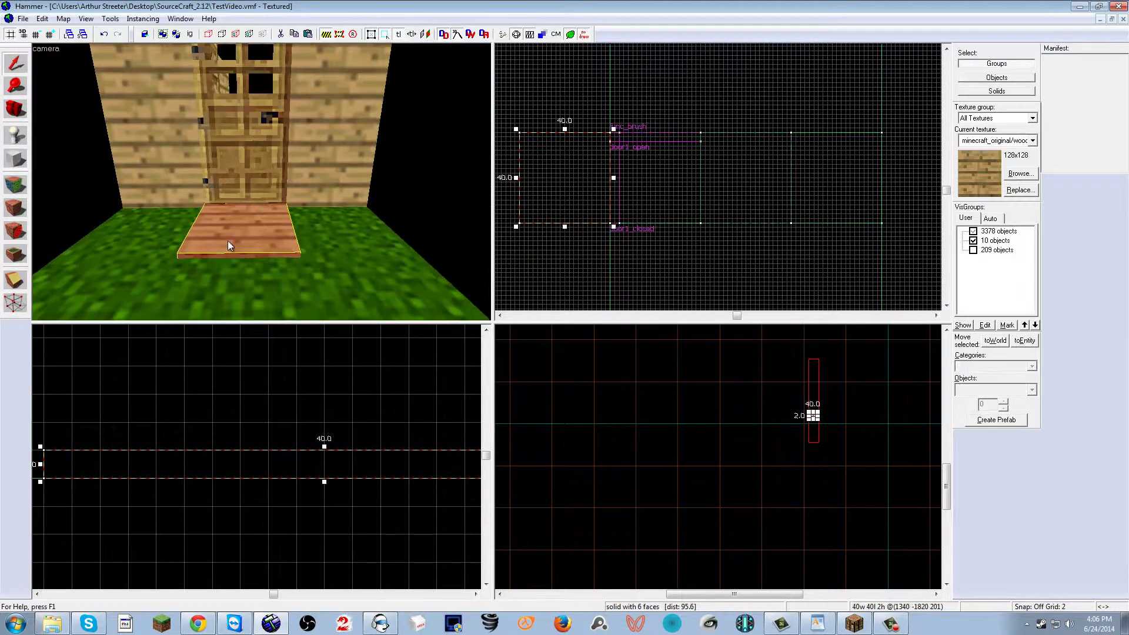
key("shift+b")
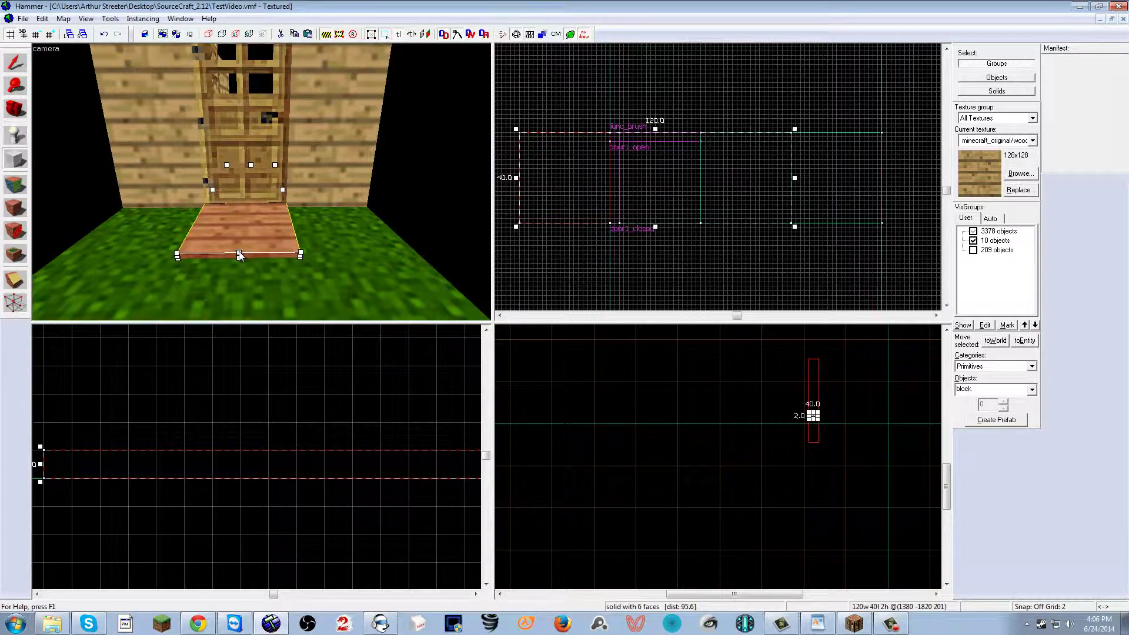
left_click_drag(239, 255, 242, 218)
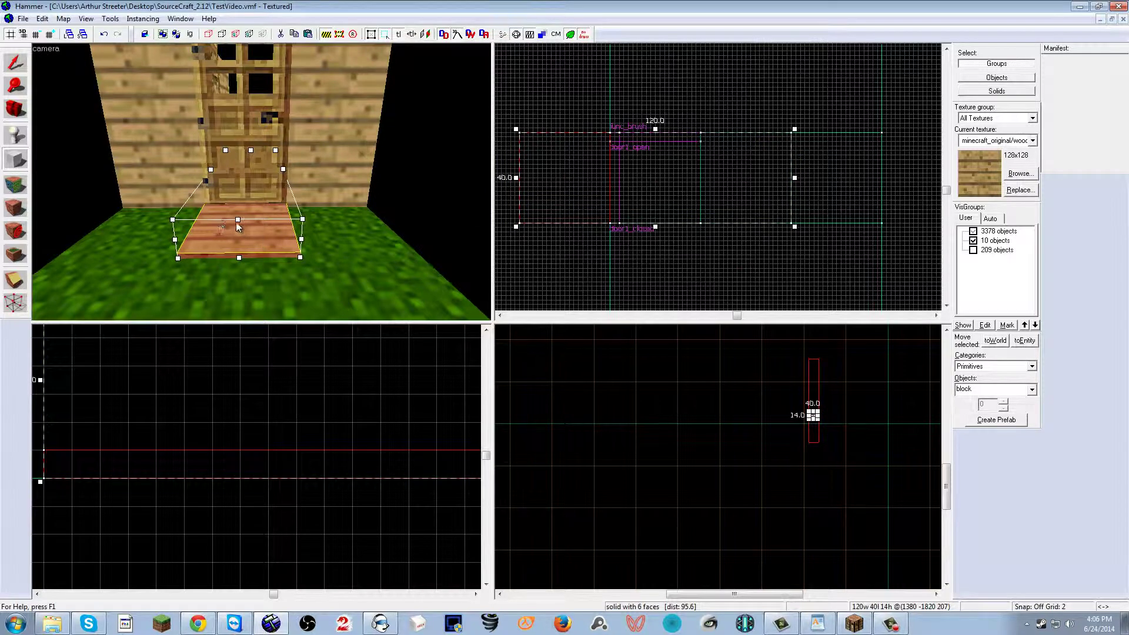
left_click_drag(237, 225, 240, 203)
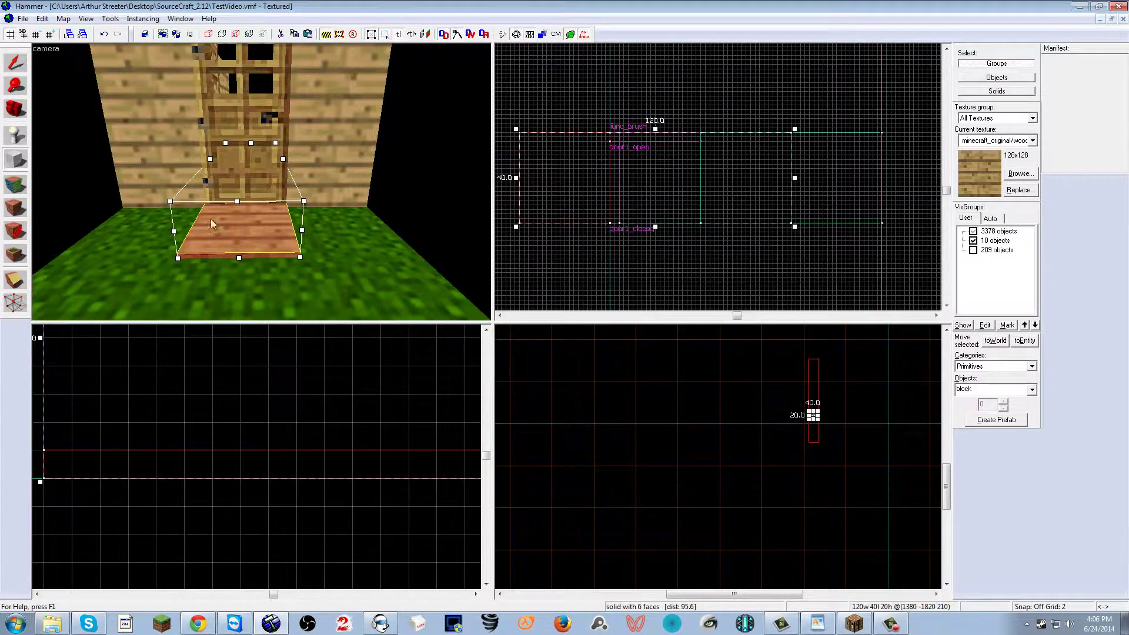
- Examine the block outline around the plank plate and door from several angles
key("z")
key("a")
key("d")
key("z")
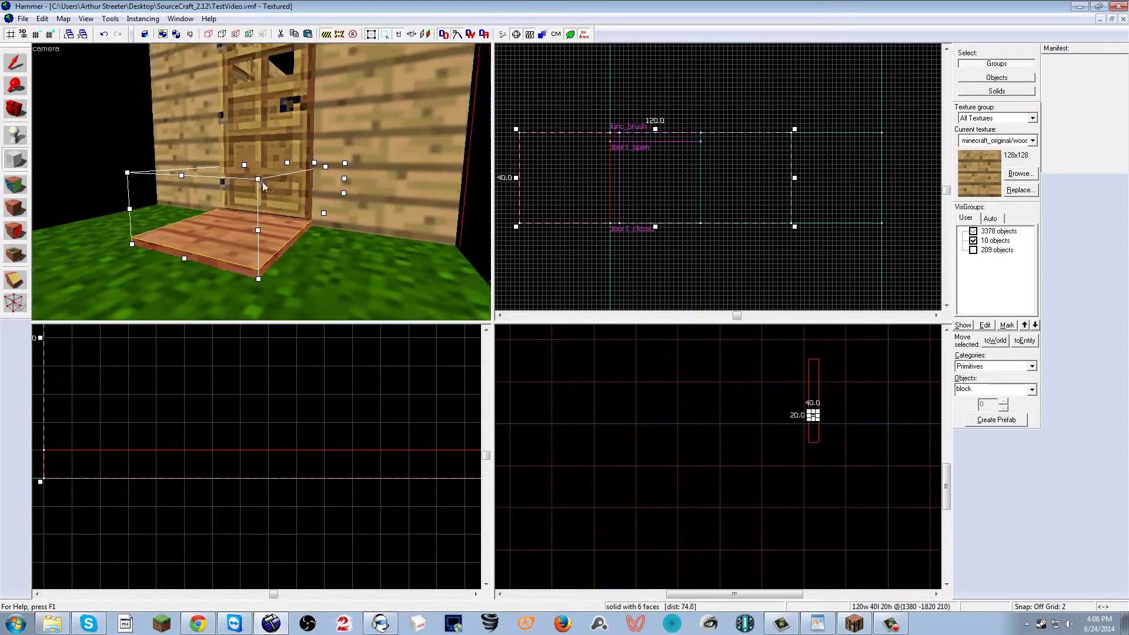
key("a")
key("z")
key("s")
key("w")
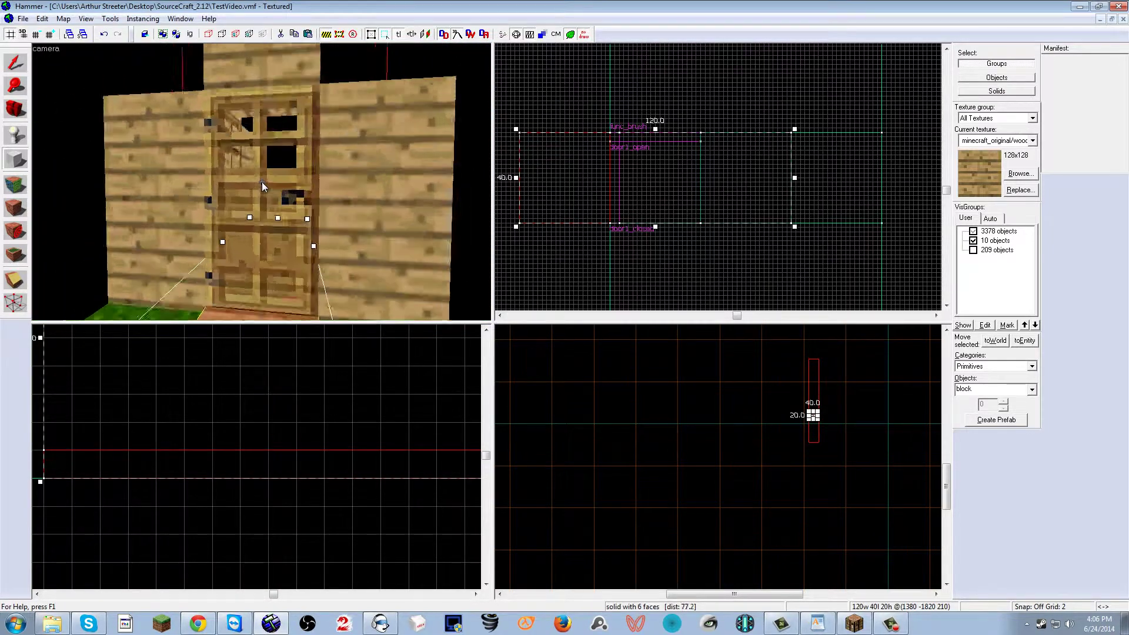
key("s")
scroll(262, 187, "down", 2)
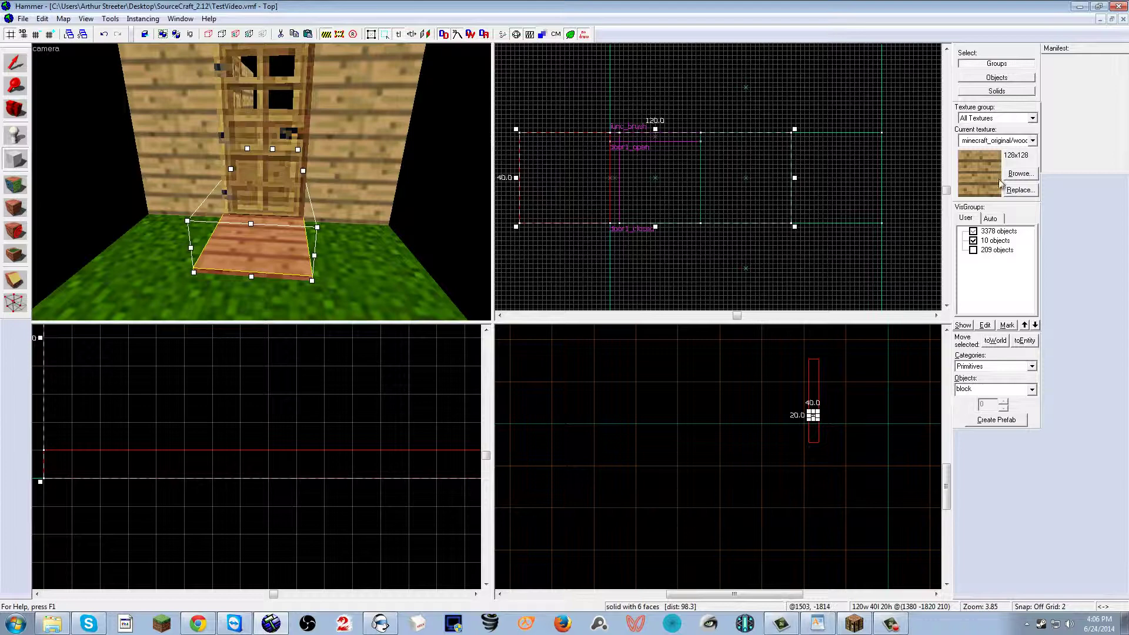
- Choose the tools/toolstrigger texture and create the outlined block through the doorway with it
left_click(1020, 174)
type("trigger")
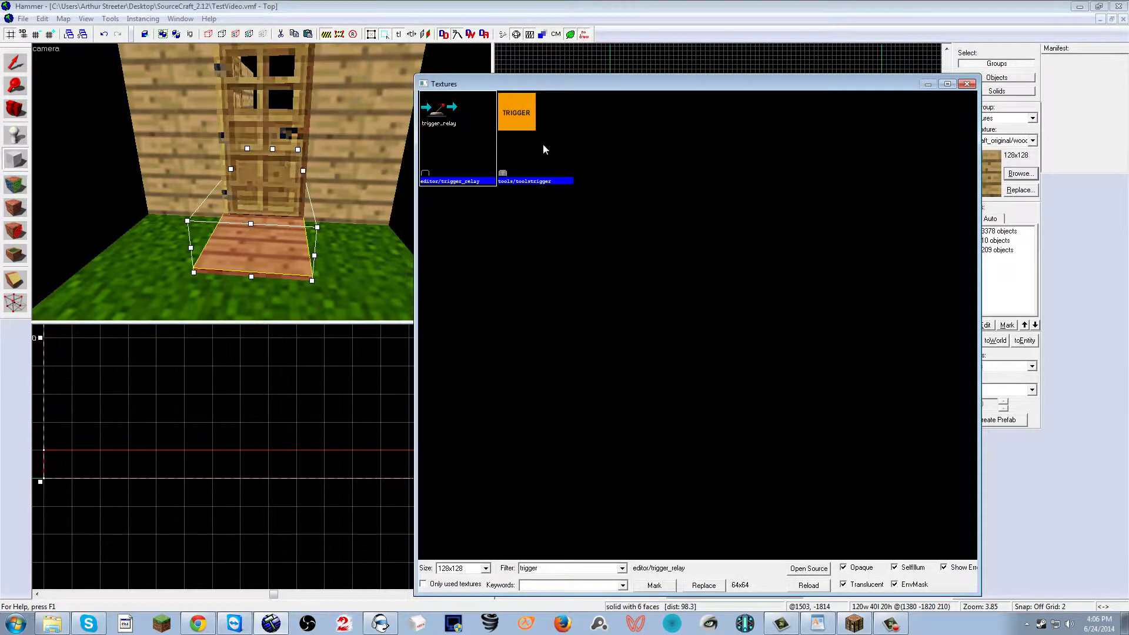
double_click(542, 144)
key("Return")
key("z")
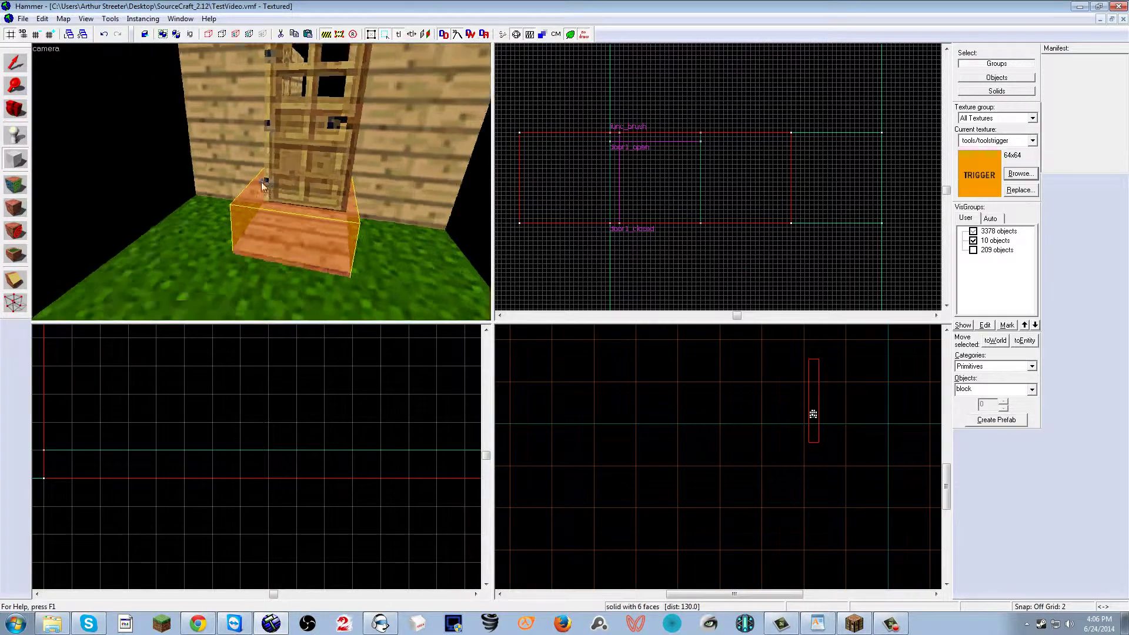
key("w")
scroll(263, 181, "down", 5)
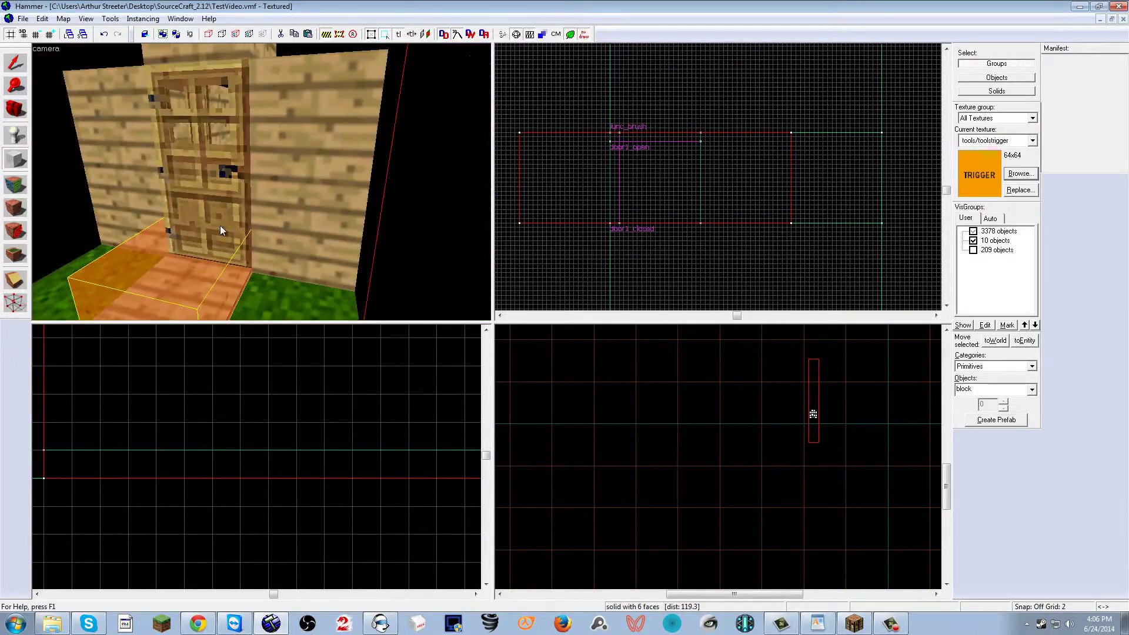
- Tie the trigger-textured block to a brush entity
key("alt+Return")
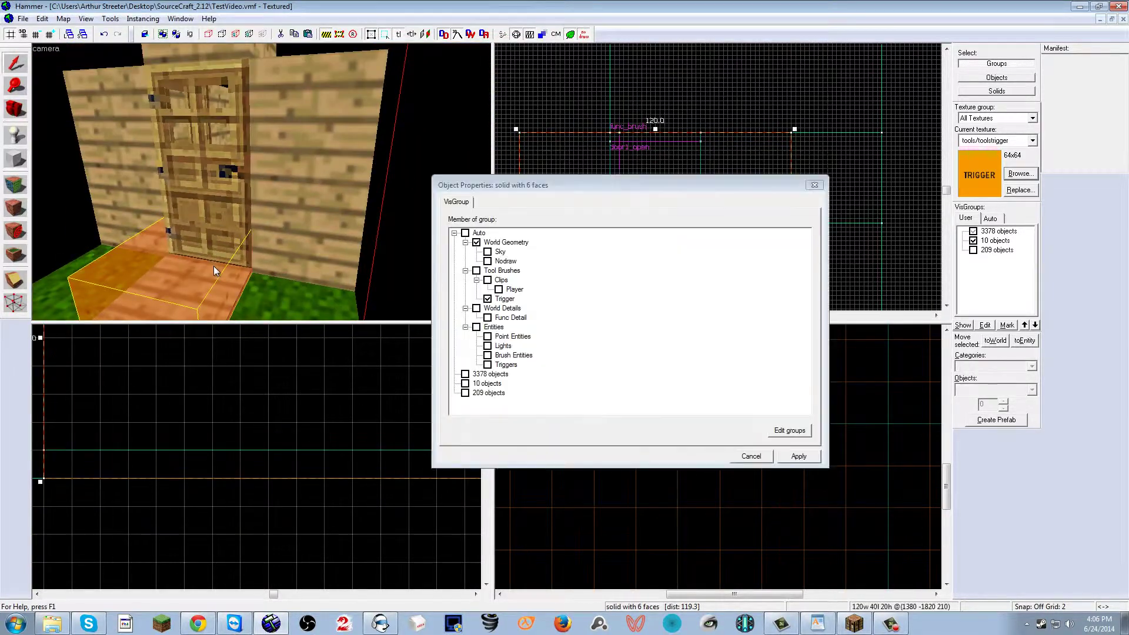
left_click(764, 457)
key("ctrl+t")
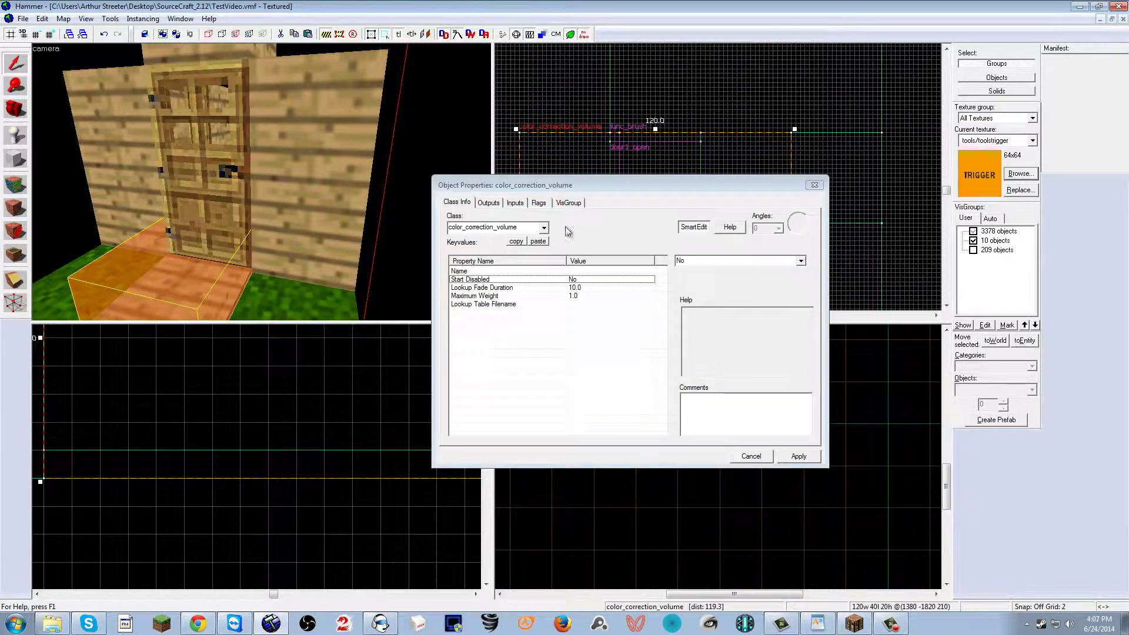
- Set the new brush entity's class to trigger_multiple and apply it
left_click(520, 233)
key("BackSpace")
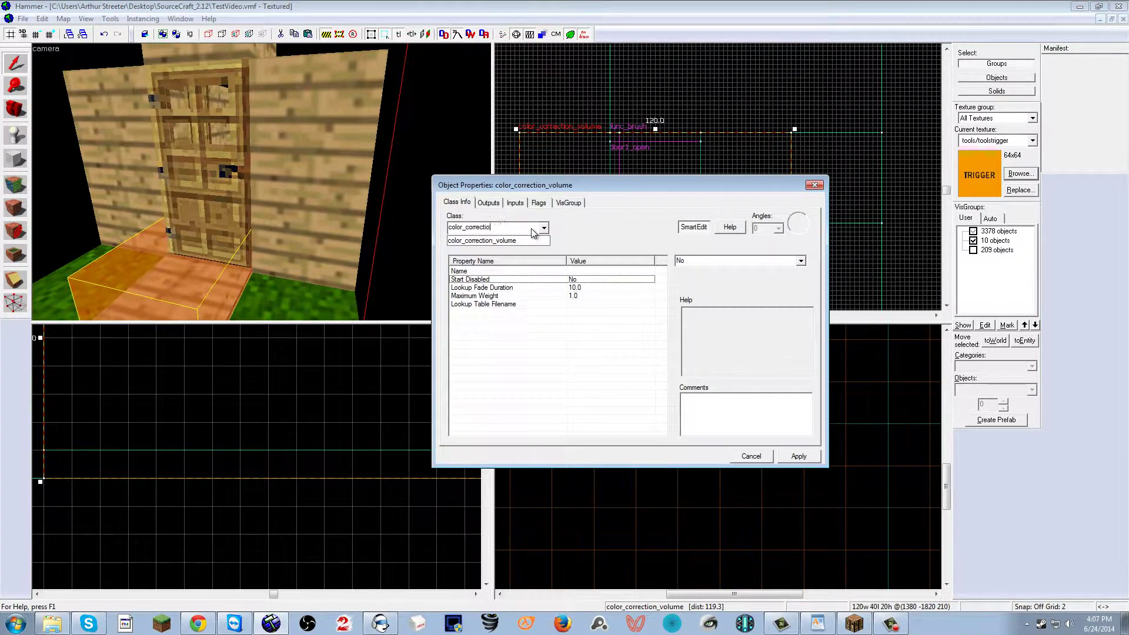
key("BackSpace")
key("BackSpace")
key("BackSpace")
key("BackSpace")
key("BackSpace")
key("BackSpace")
key("BackSpace")
key("BackSpace")
key("BackSpace")
key("BackSpace")
key("BackSpace")
key("BackSpace")
key("BackSpace")
key("BackSpace")
key("BackSpace")
type("trigger_multi")
key("Return")
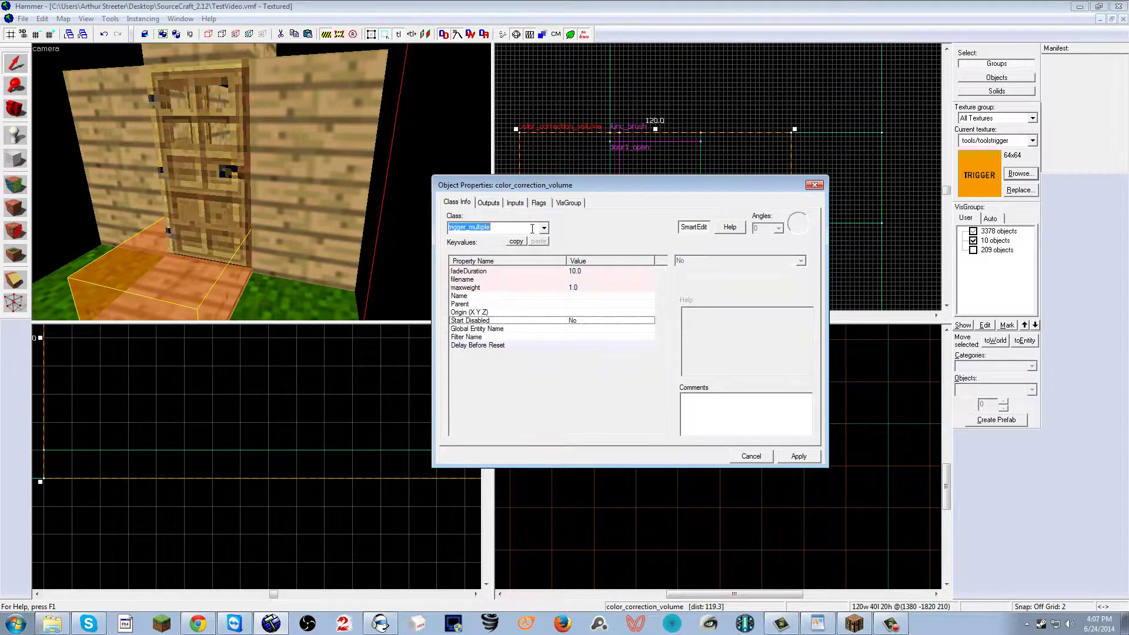
left_click(797, 455)
- Name the trigger_multiple entity door1_trigger and apply the change
left_click(580, 272)
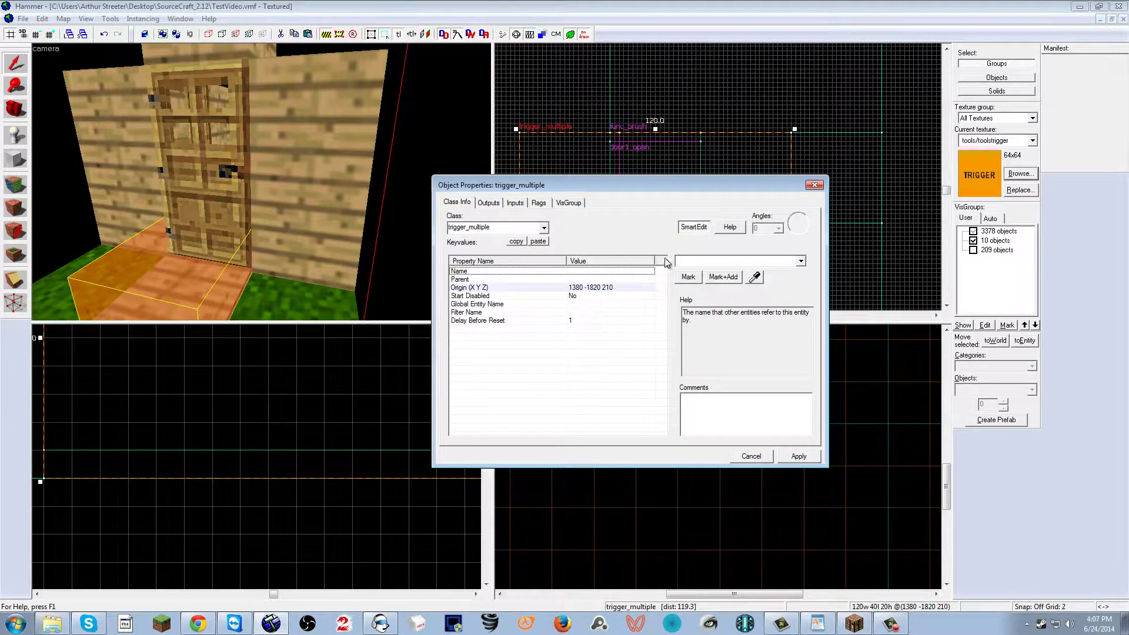
left_click(767, 261)
type("door1_trigger")
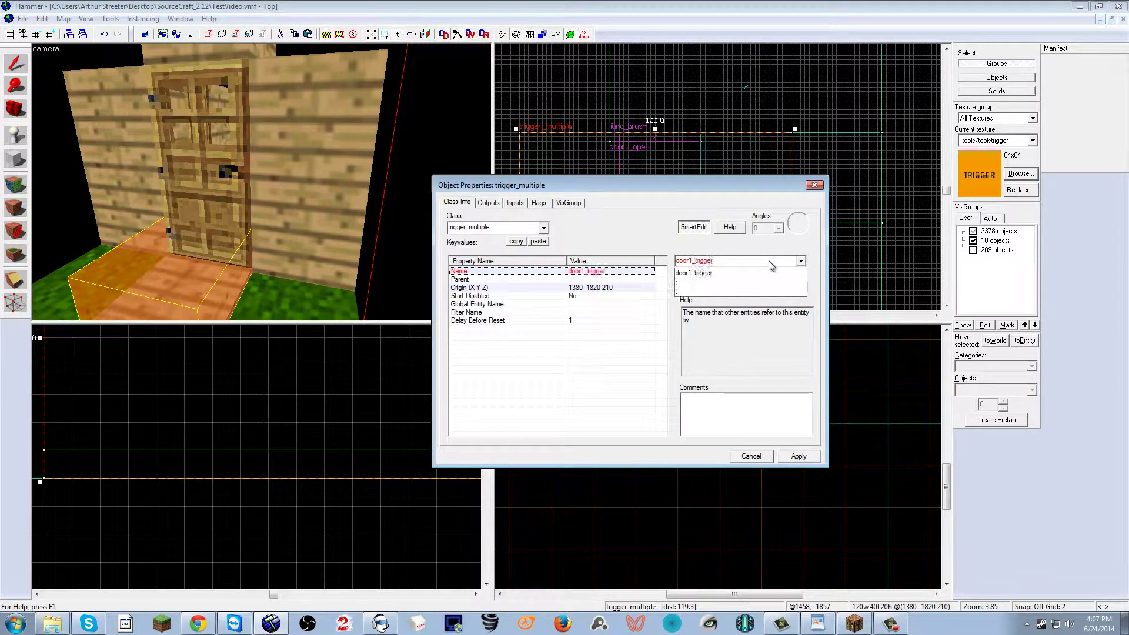
left_click(798, 456)
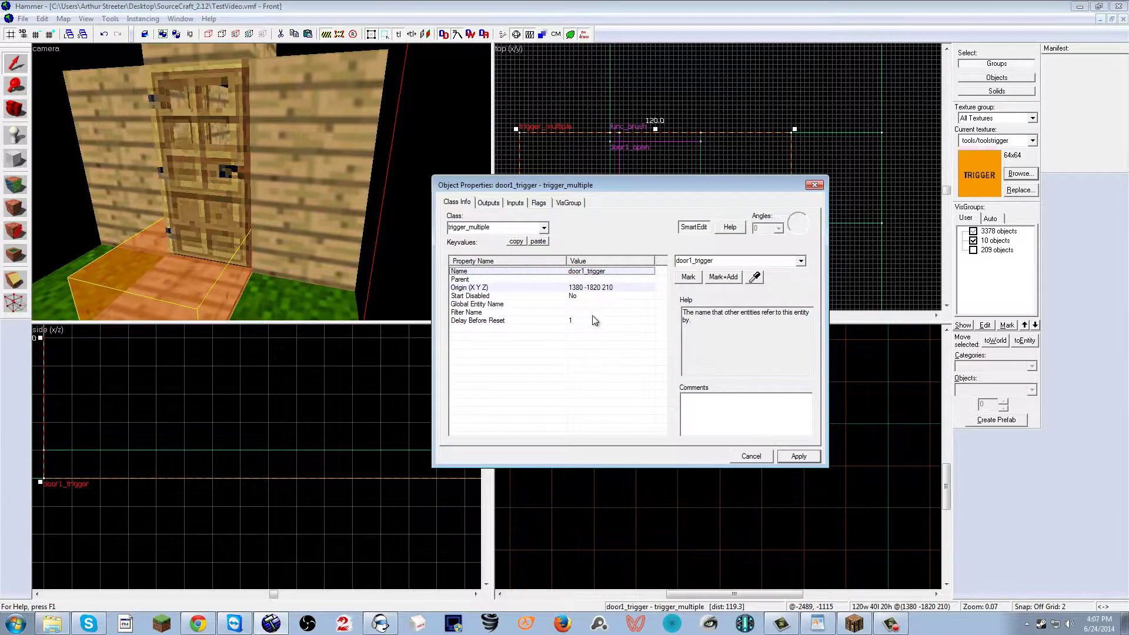
- Review the trigger's Start Disabled and Delay Before Reset settings and its placement around the door
left_click(580, 297)
left_click(589, 320)
left_click(590, 300)
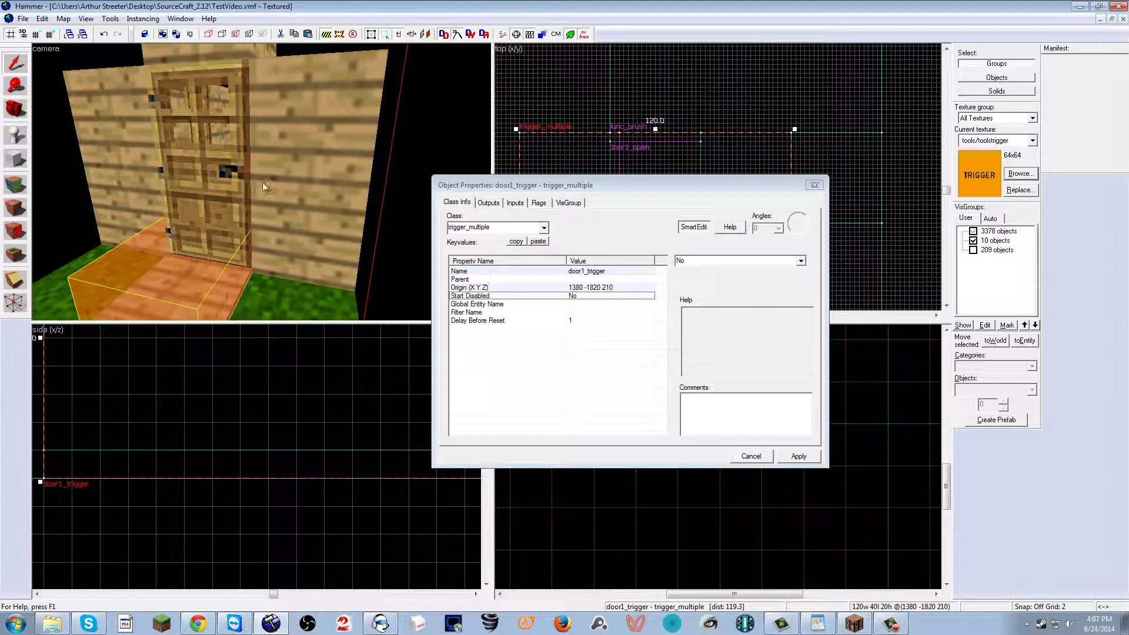
key("a")
key("s")
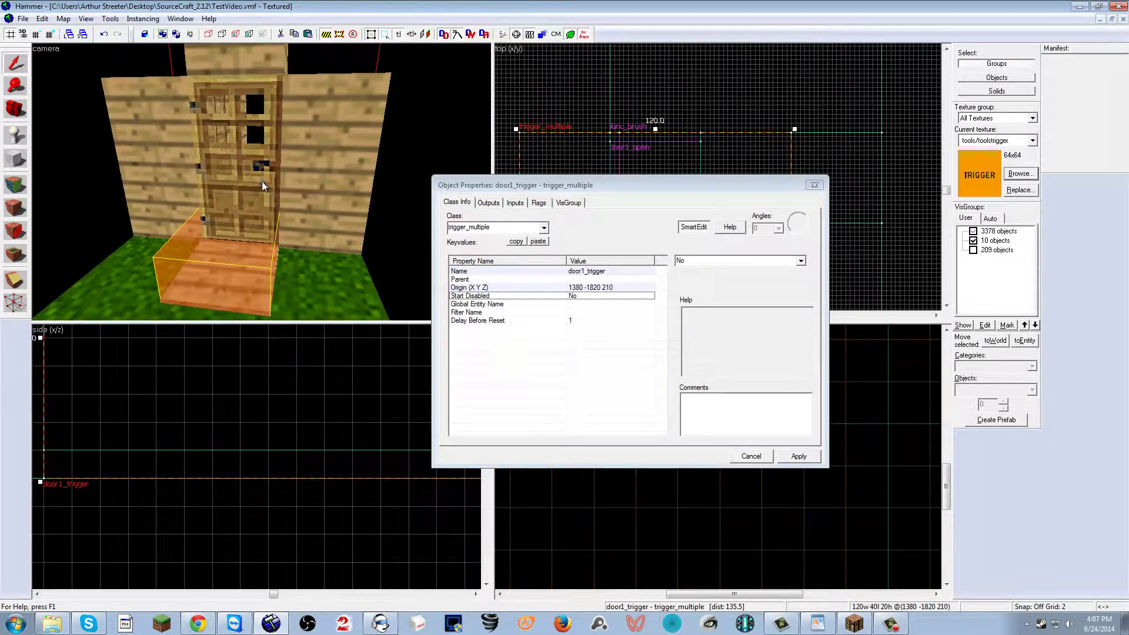
- Add an OnStartTouch output to door1_trigger that sends Disable to door1_closed, picking the closed door in the 3D view as target
left_click(488, 202)
left_click(516, 203)
left_click(488, 202)
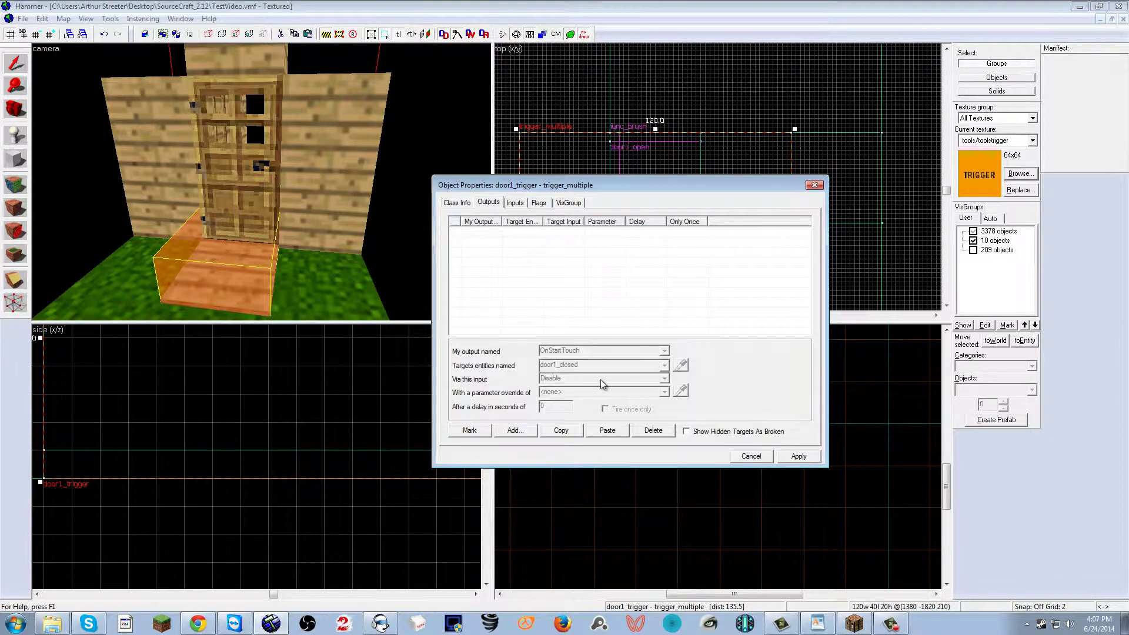
left_click(516, 430)
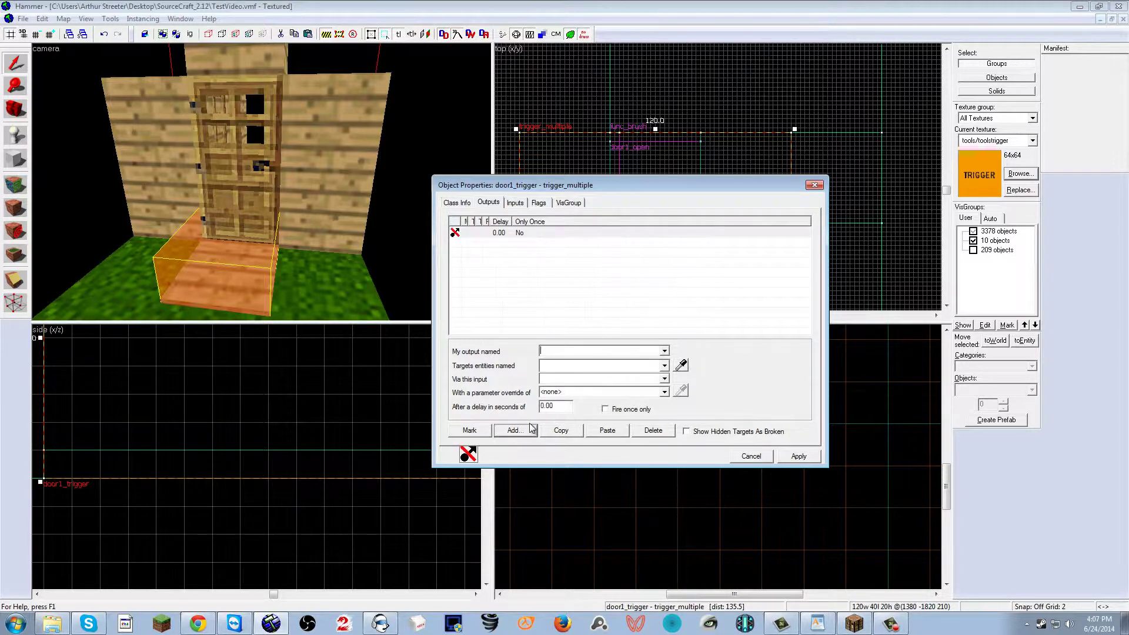
left_click(664, 350)
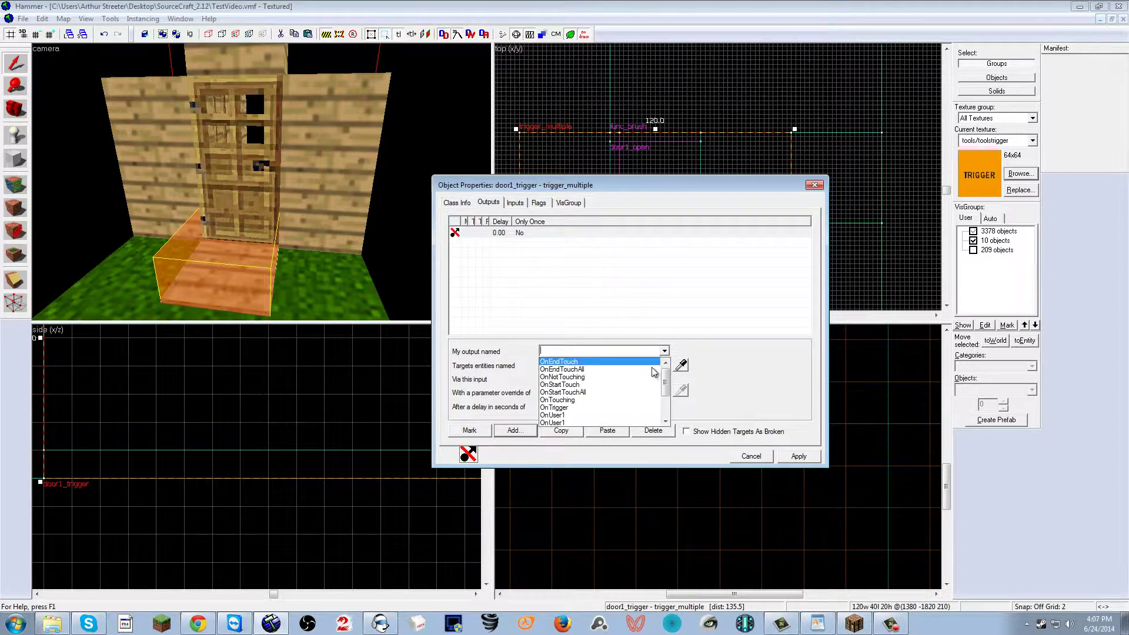
left_click(656, 386)
left_click(215, 240)
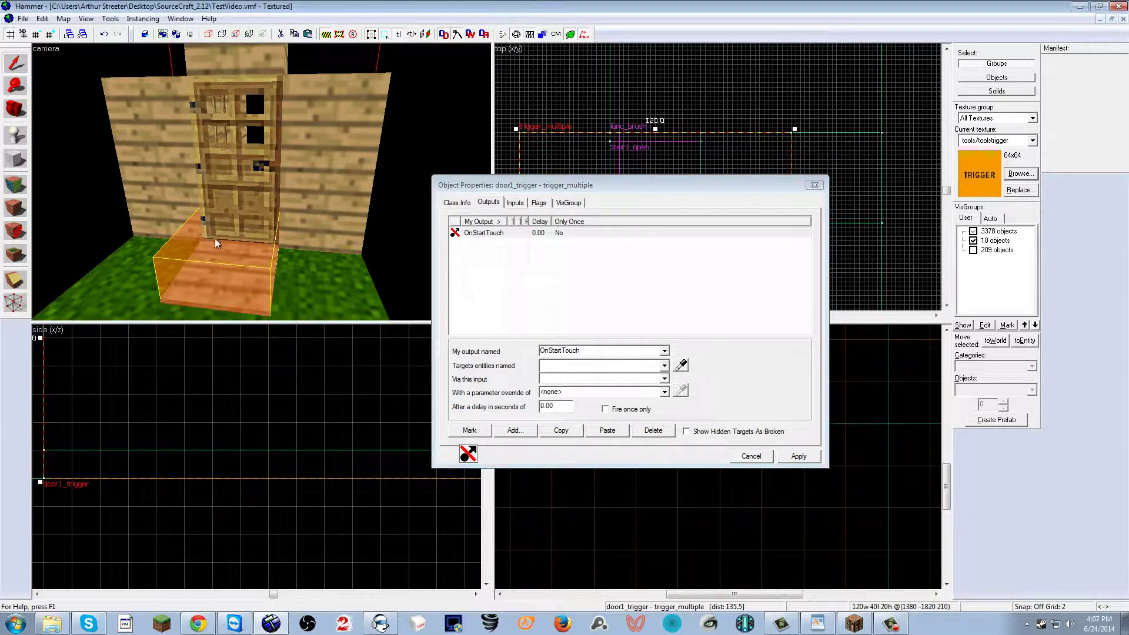
left_click(681, 366)
left_click(247, 171)
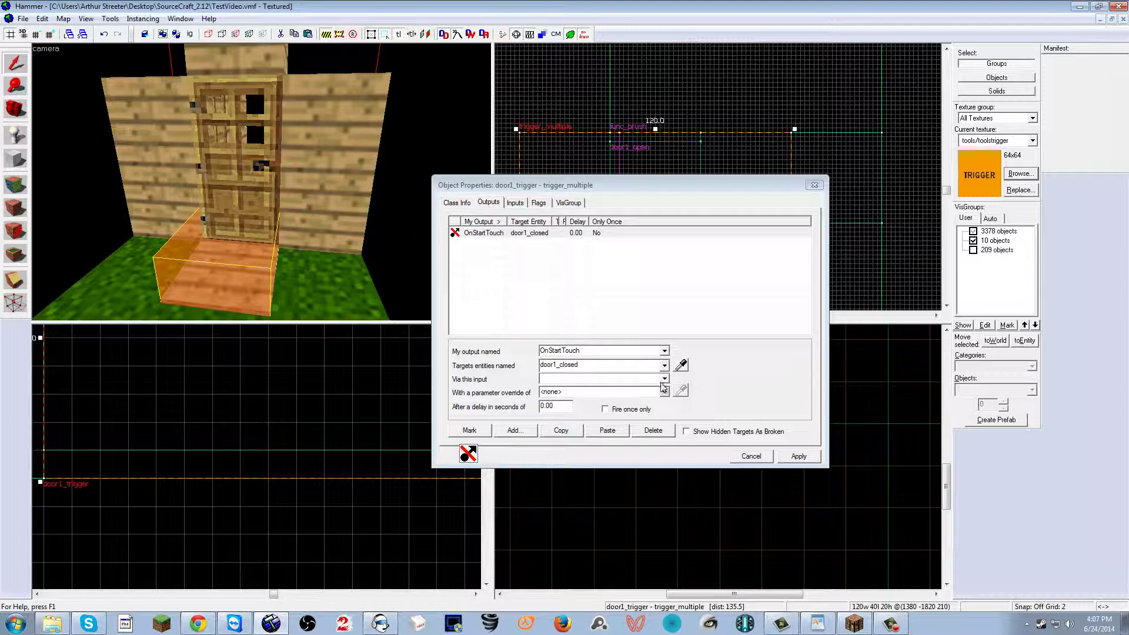
left_click(664, 379)
left_click(667, 410)
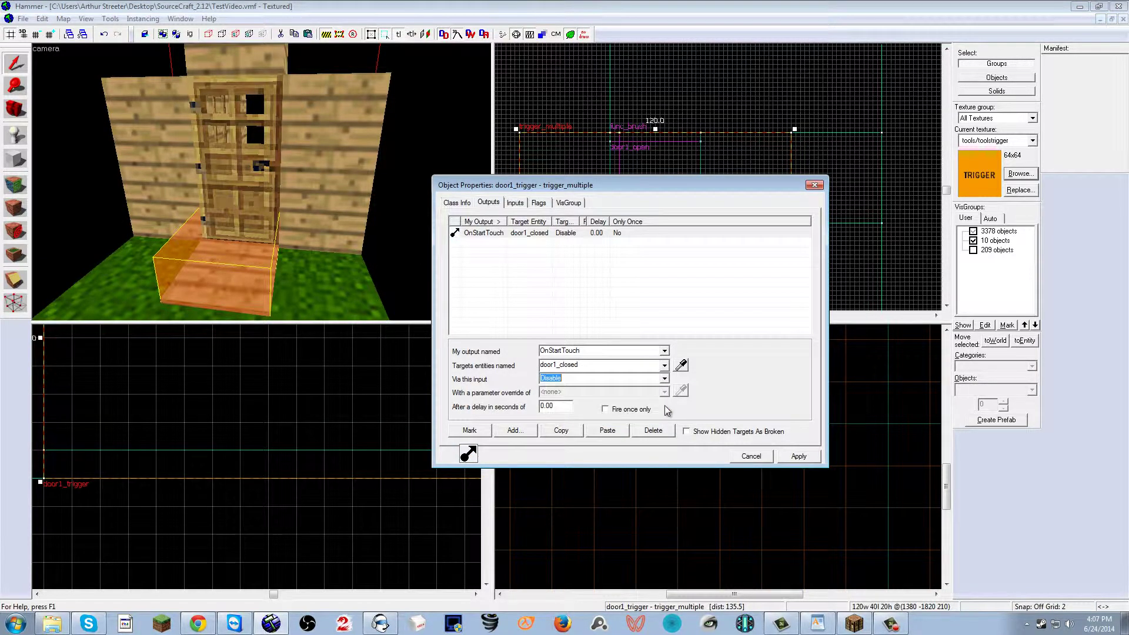
- Add a second OnStartTouch output that sends Enable to door1_open, and apply the trigger's outputs
key("w")
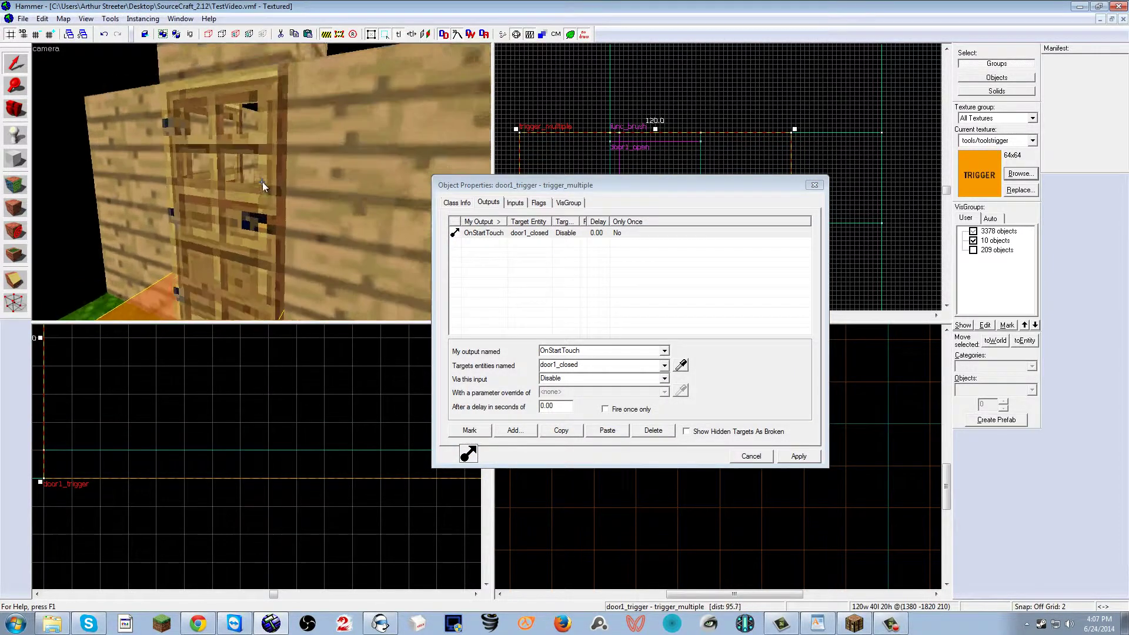
key("z")
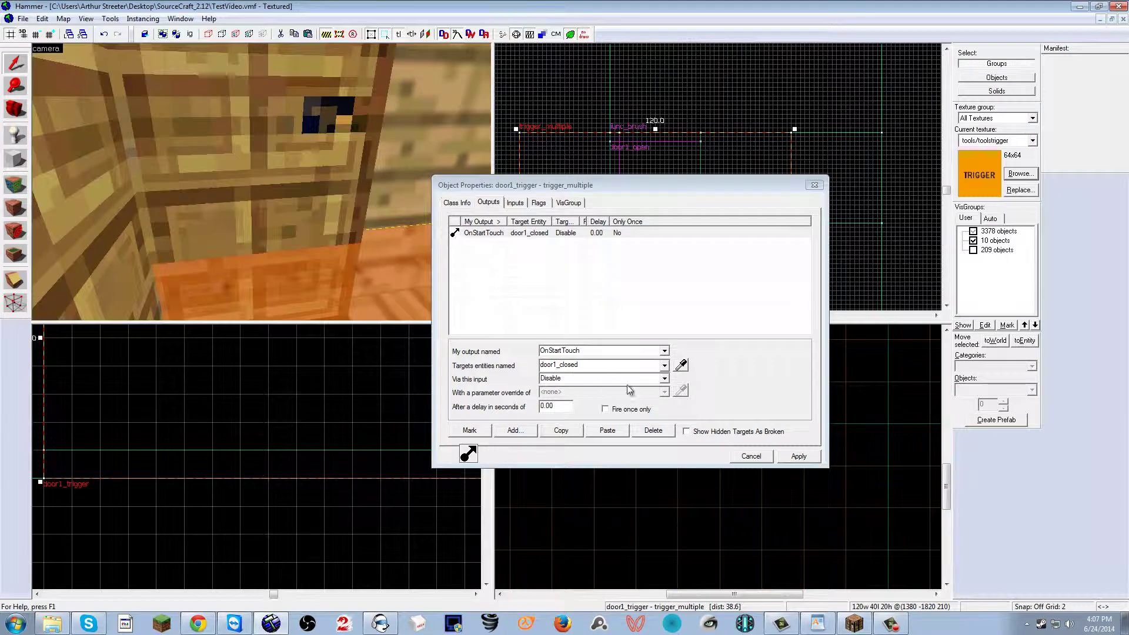
left_click(515, 430)
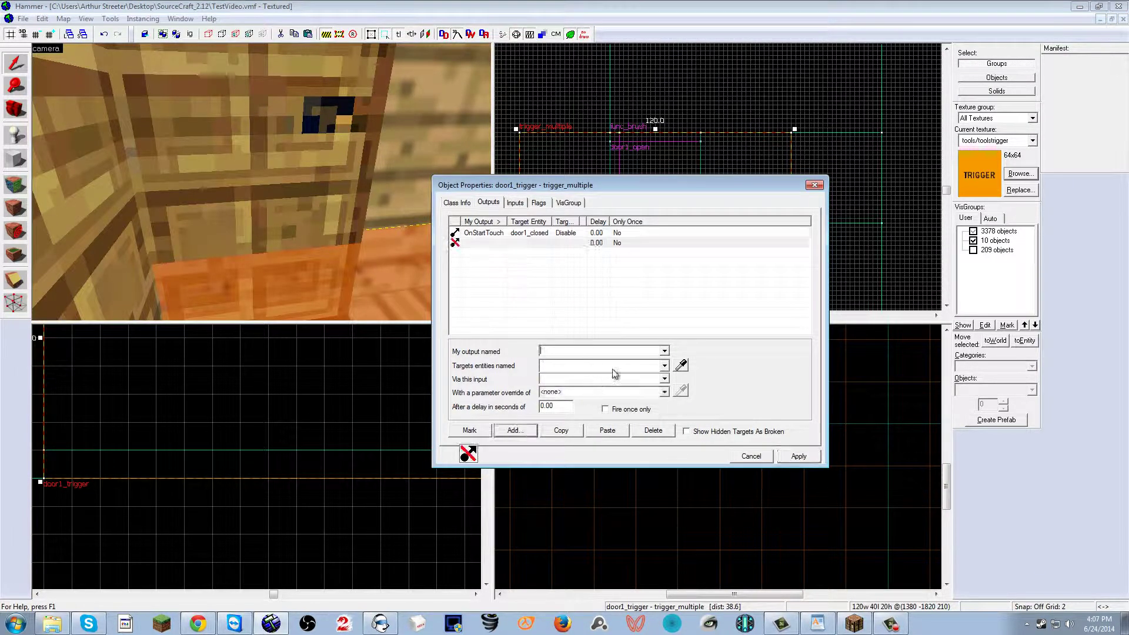
left_click(666, 352)
left_click(650, 383)
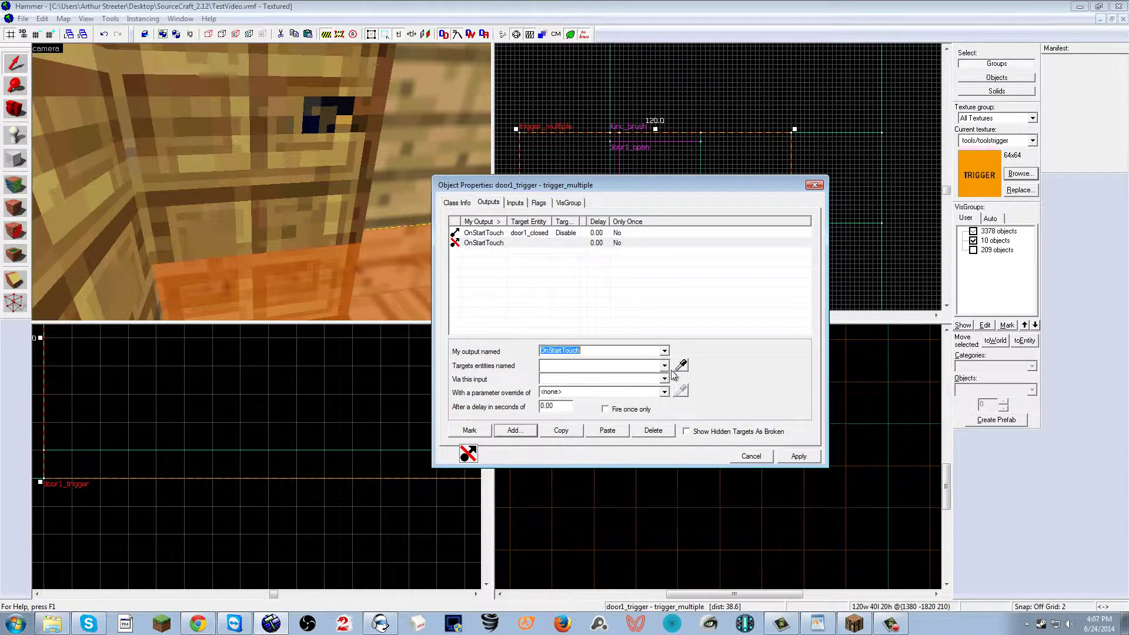
left_click(392, 221)
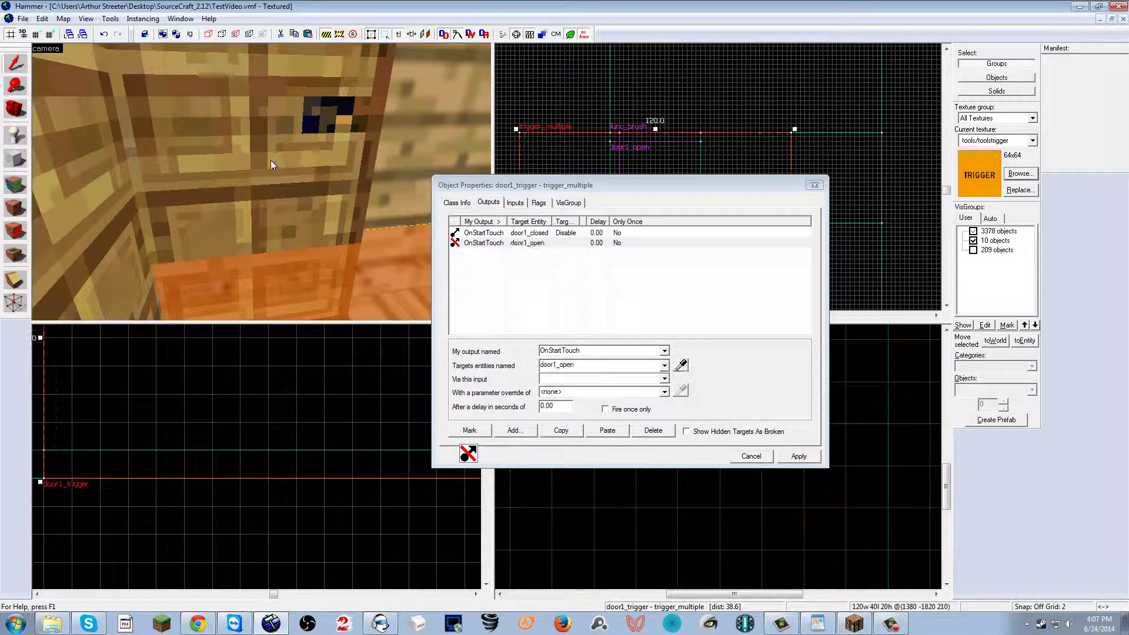
left_click(664, 379)
left_click(653, 435)
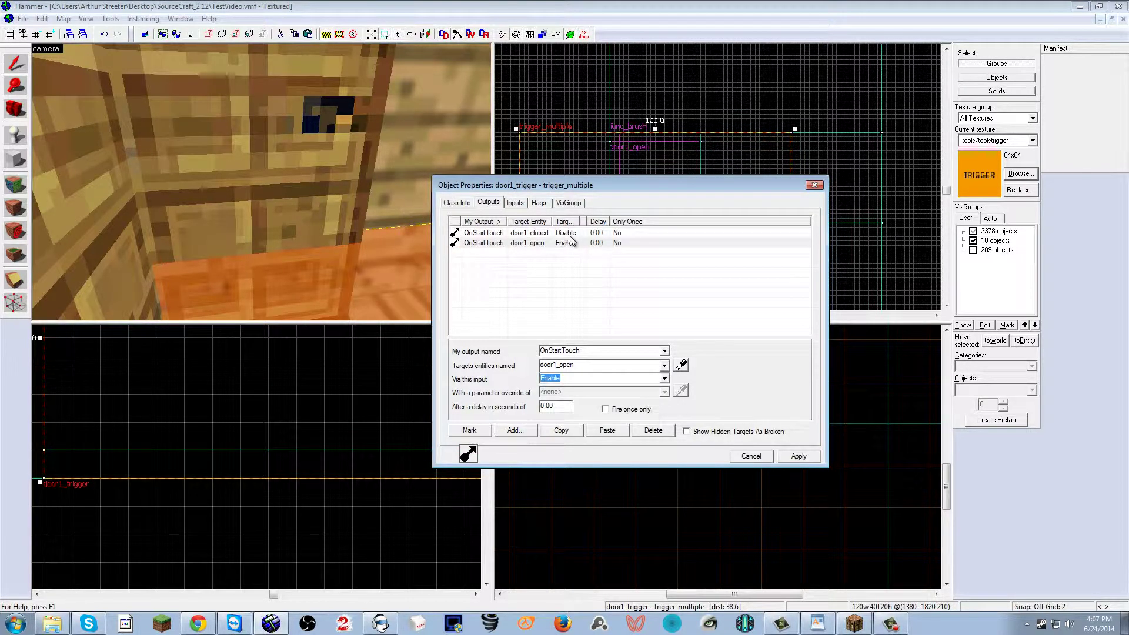
left_click(798, 457)
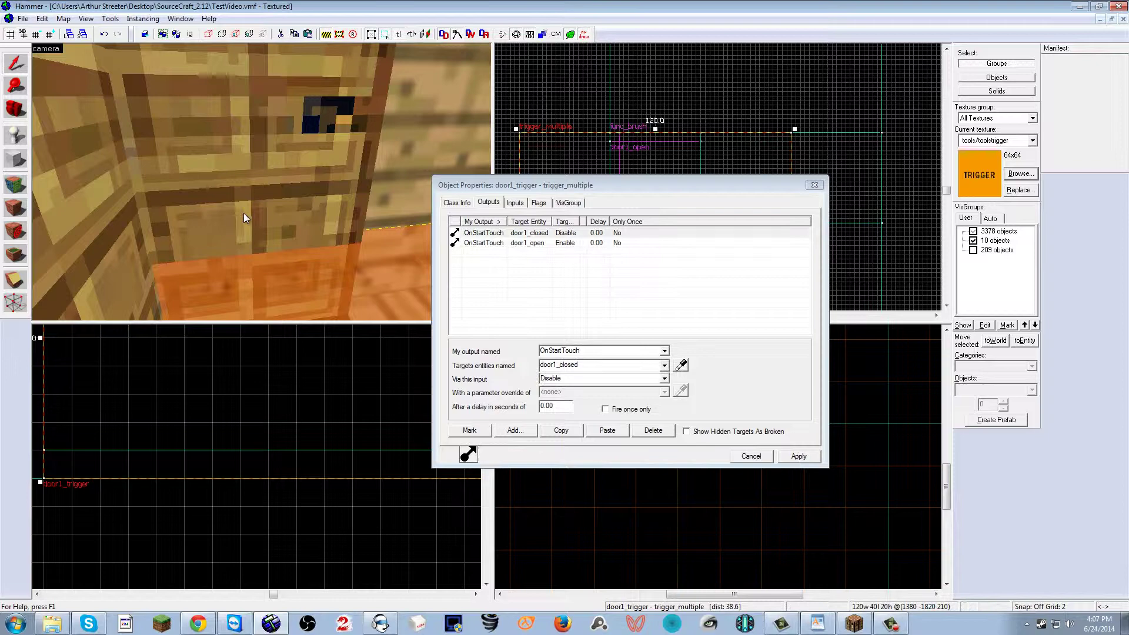
- Duplicate both OnStartTouch outputs in the trigger's output list
key("z")
key("s")
key("s")
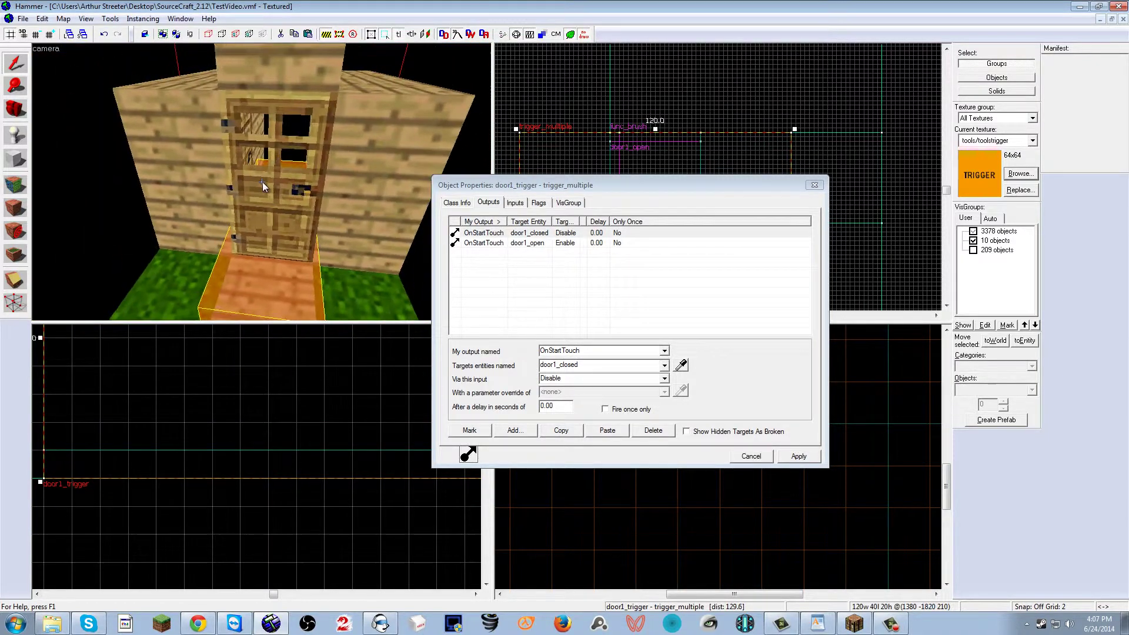
key("z")
left_click_drag(547, 233, 548, 246)
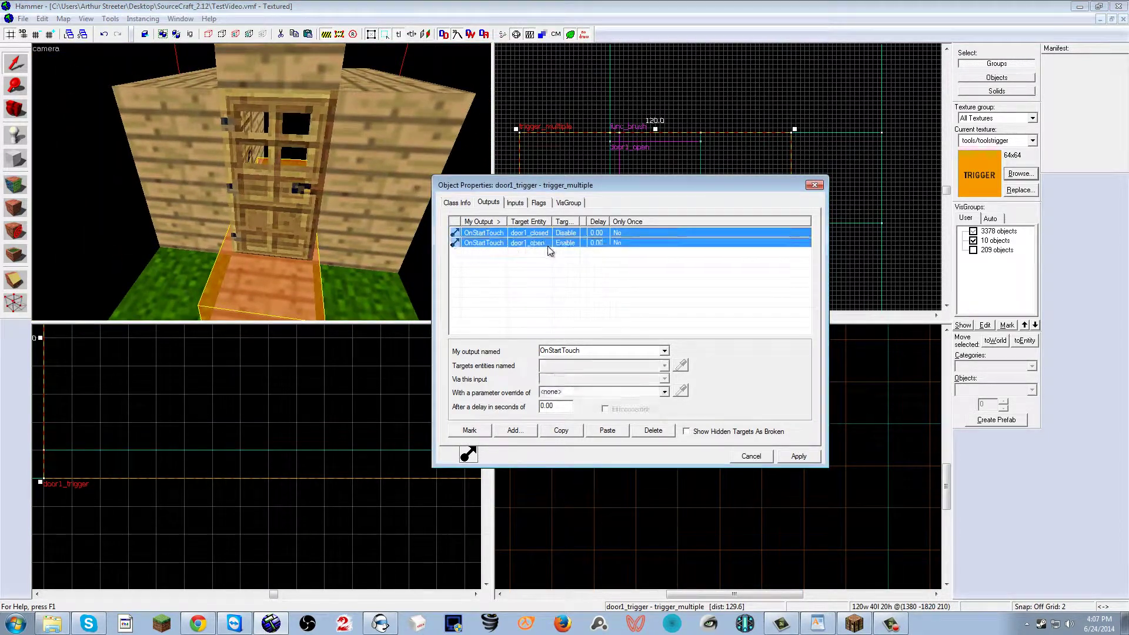
left_click(572, 438)
left_click(607, 437)
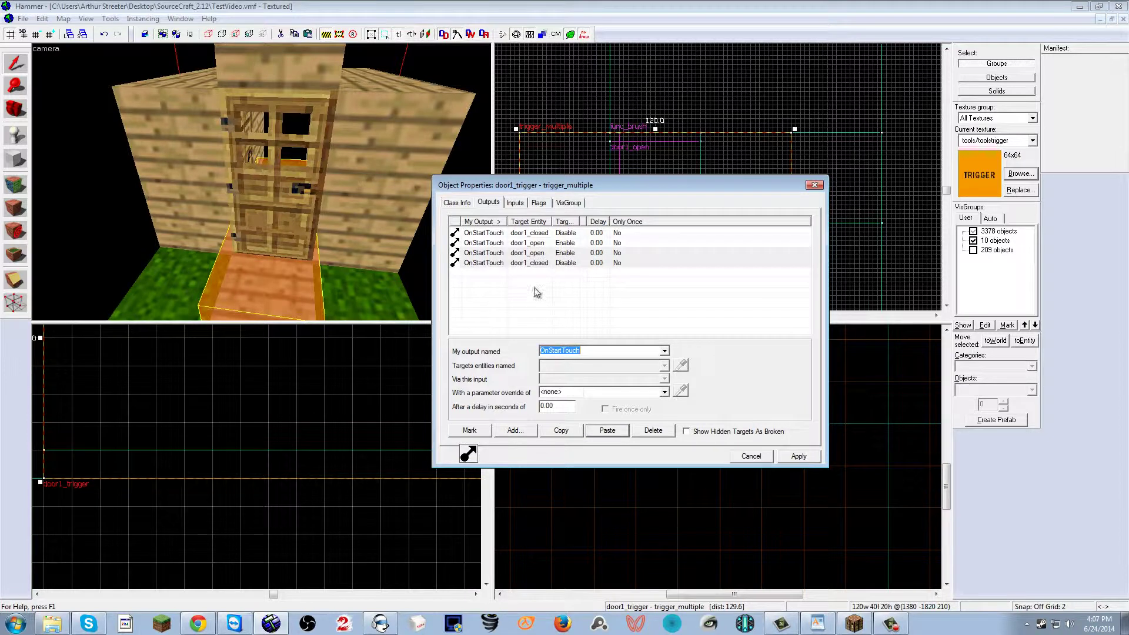
- Change the duplicated door1_open output to fire OnEndTouch with the Disable input
left_click(524, 253)
left_click(664, 351)
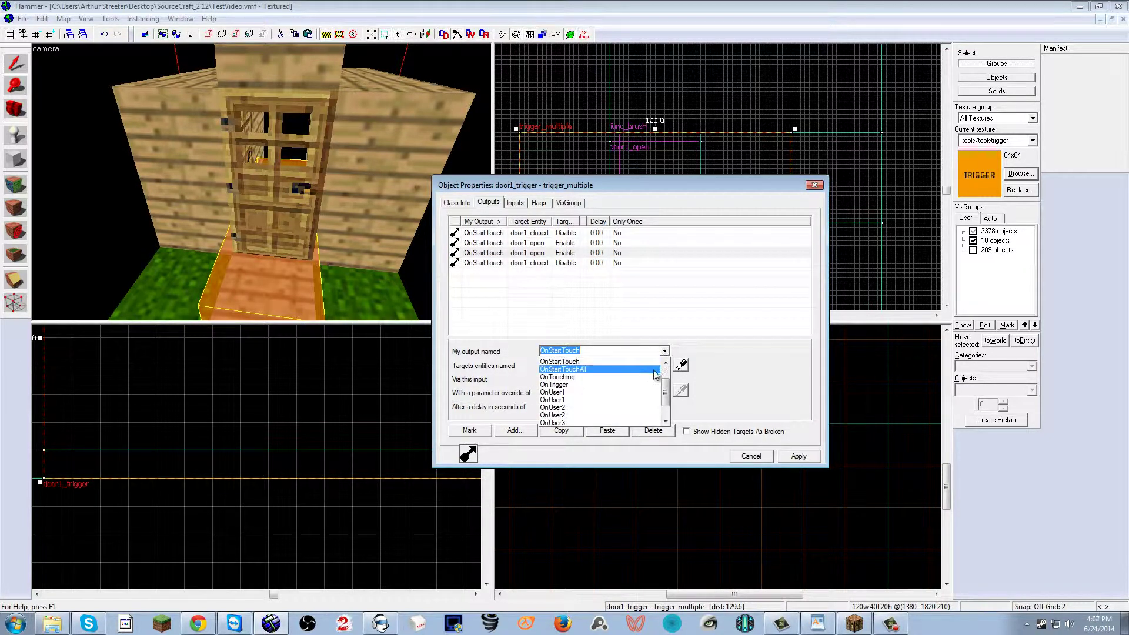
scroll(654, 372, "up", 1)
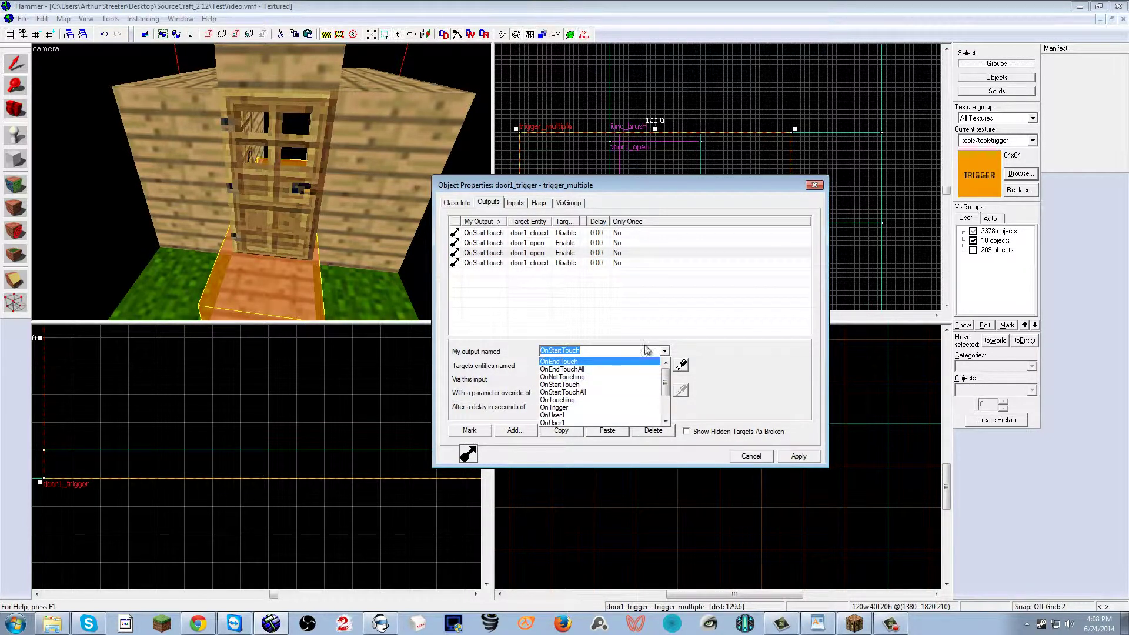
left_click(634, 360)
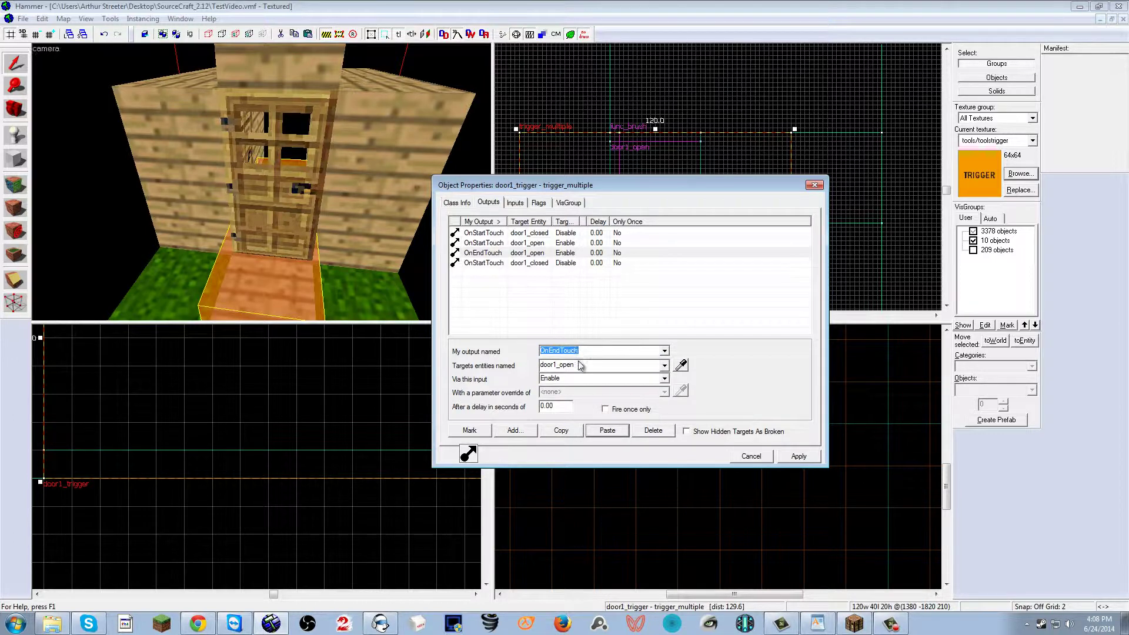
left_click(664, 378)
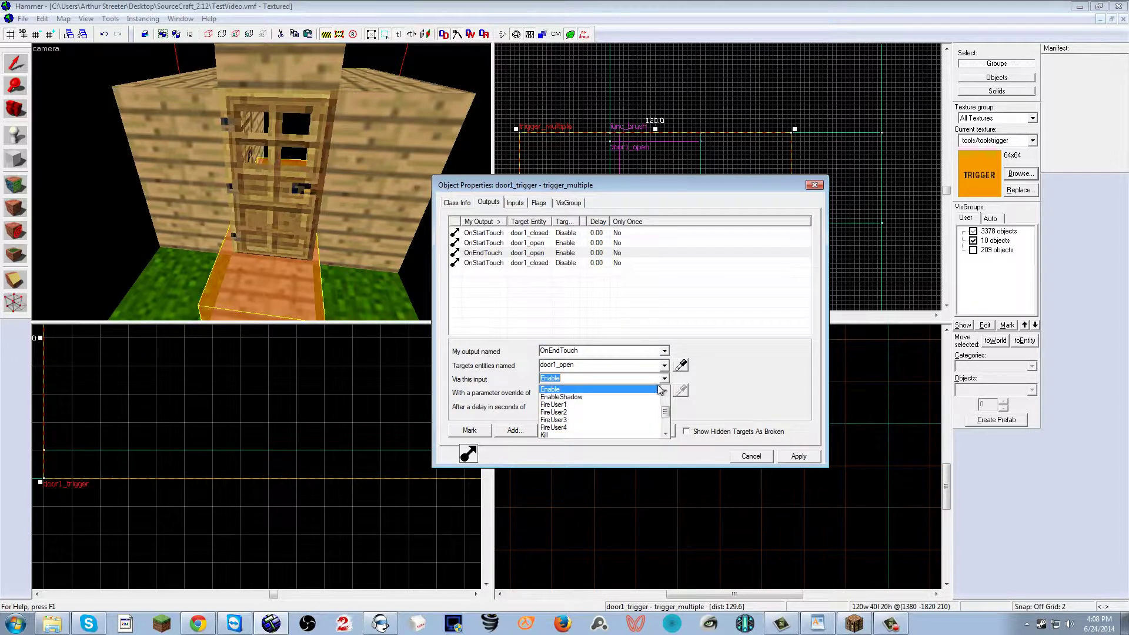
left_click(613, 414)
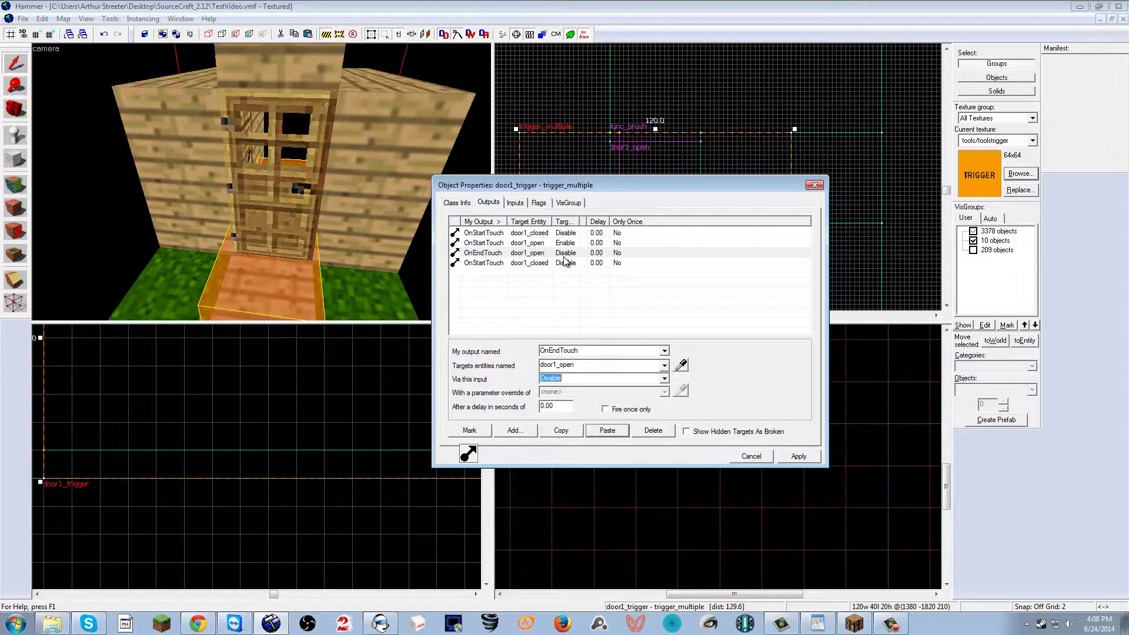
- Change the duplicated door1_closed output to fire OnEndTouch with the Enable input, and apply the outputs
left_click(566, 263)
left_click(666, 354)
scroll(643, 375, "up", 3)
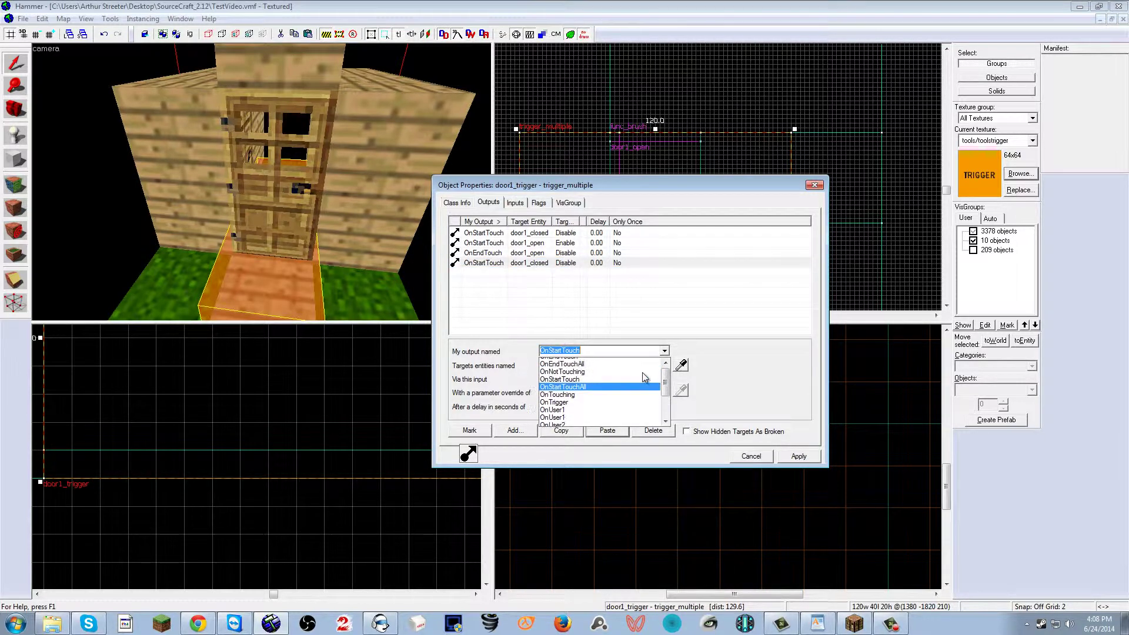
left_click(636, 361)
left_click(526, 264)
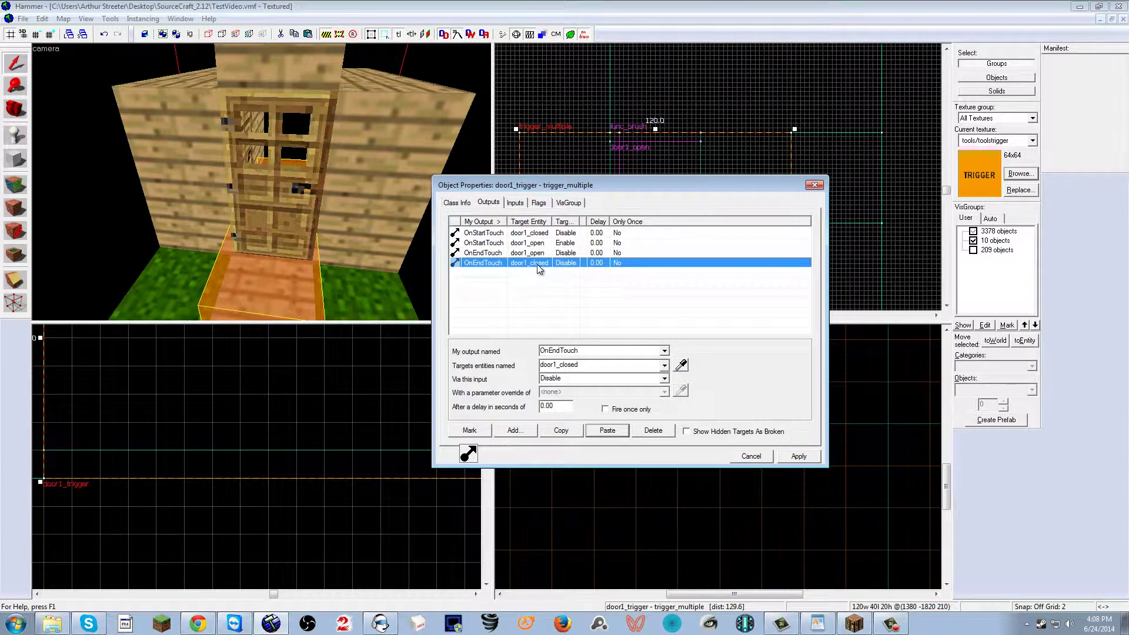
left_click(665, 380)
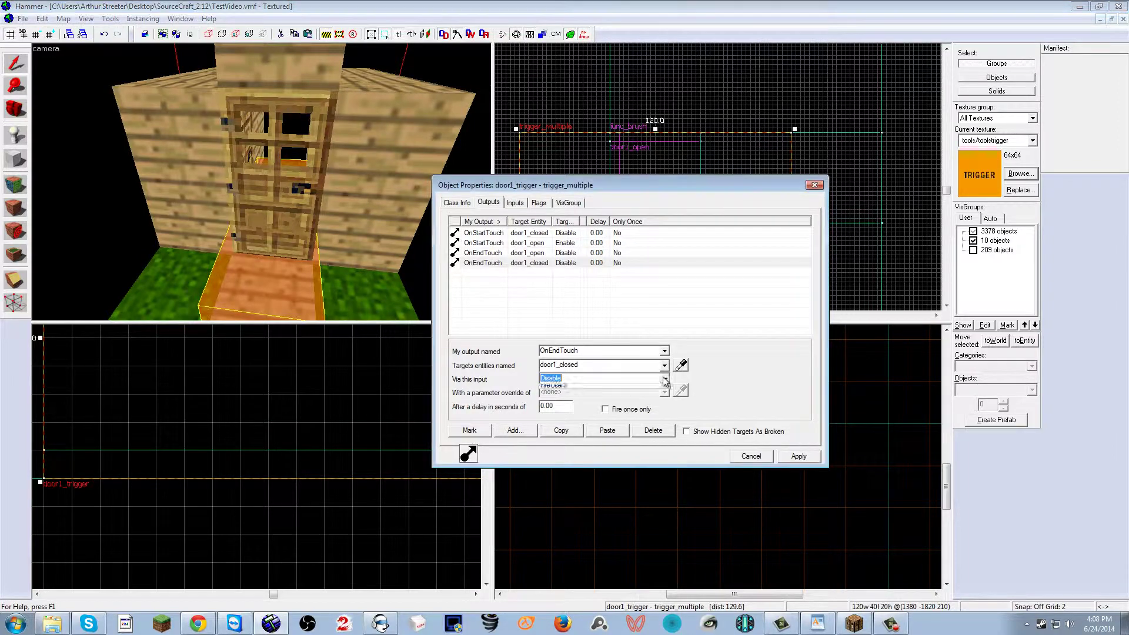
left_click(664, 380)
left_click(589, 405)
left_click(797, 458)
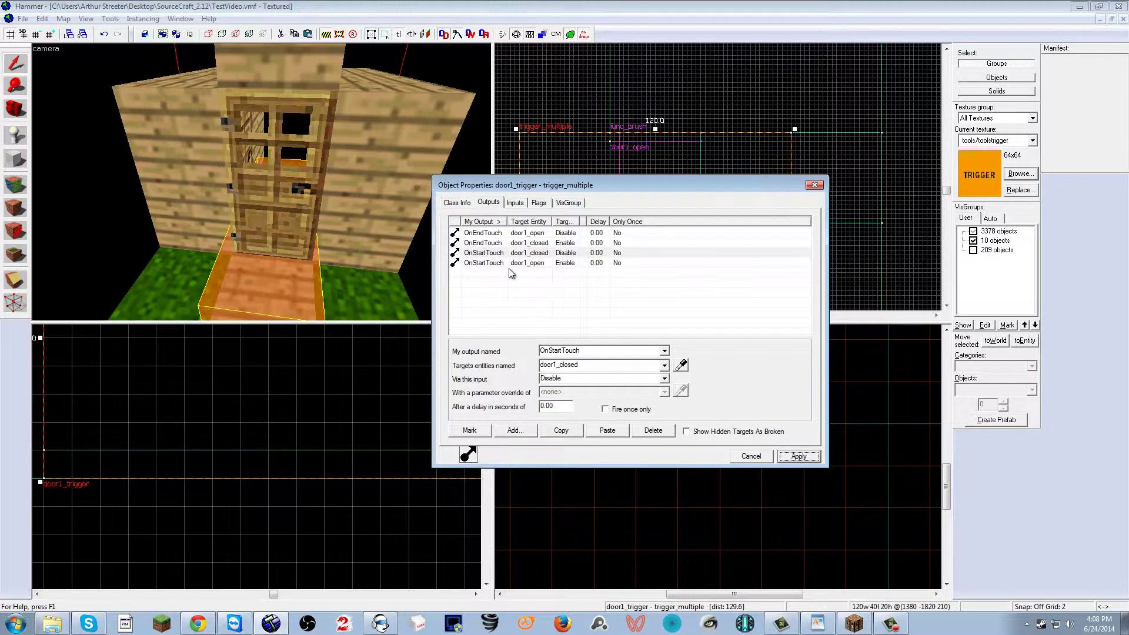
- Inspect the door and its trigger in the 3D view from near and far, and close the trigger's properties
key("z")
key("w")
scroll(263, 183, "up", 8)
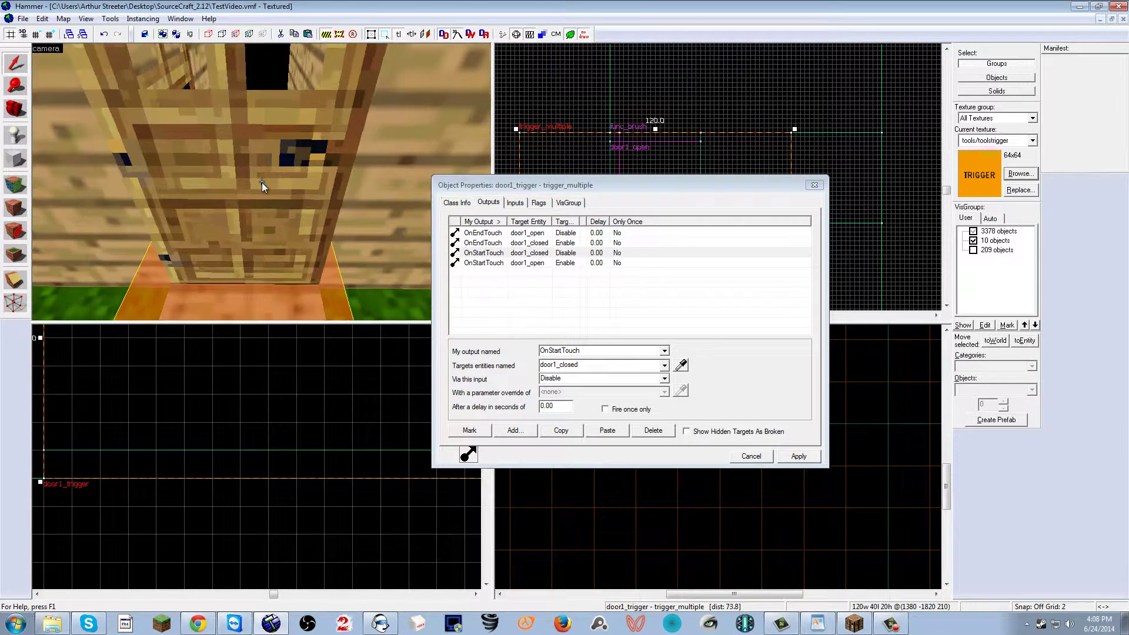
key("s")
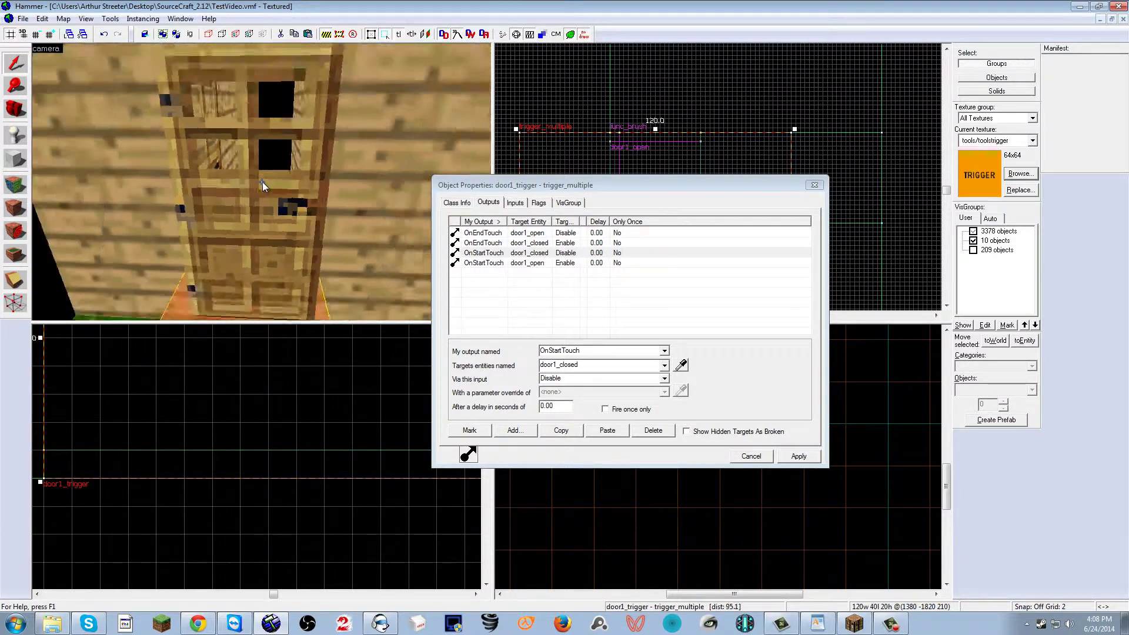
scroll(262, 185, "down", 6)
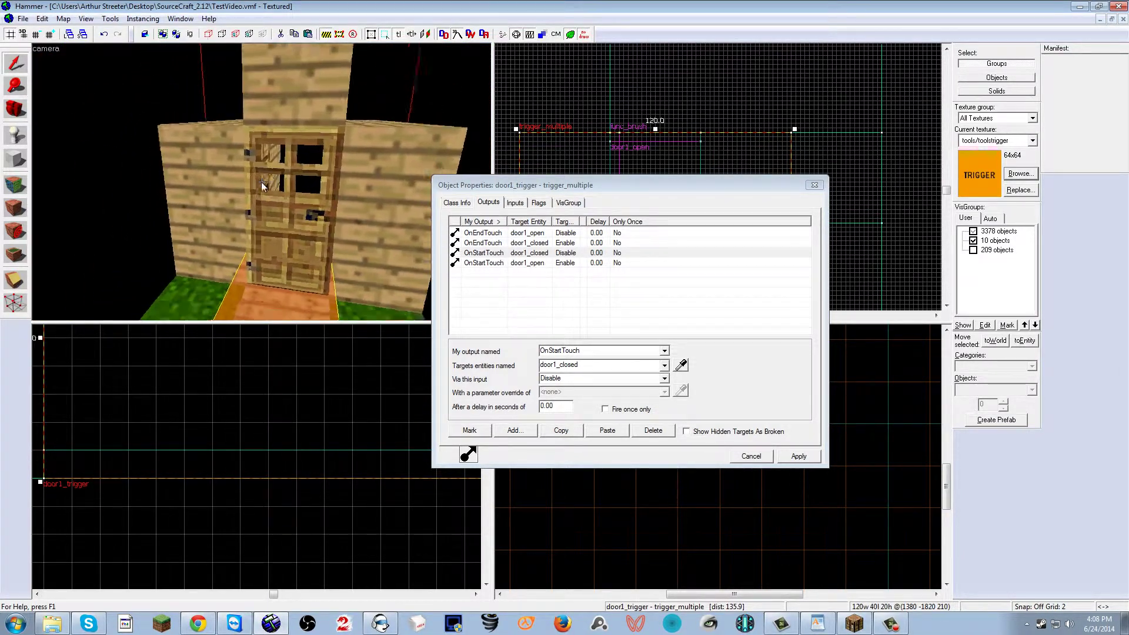
key("s")
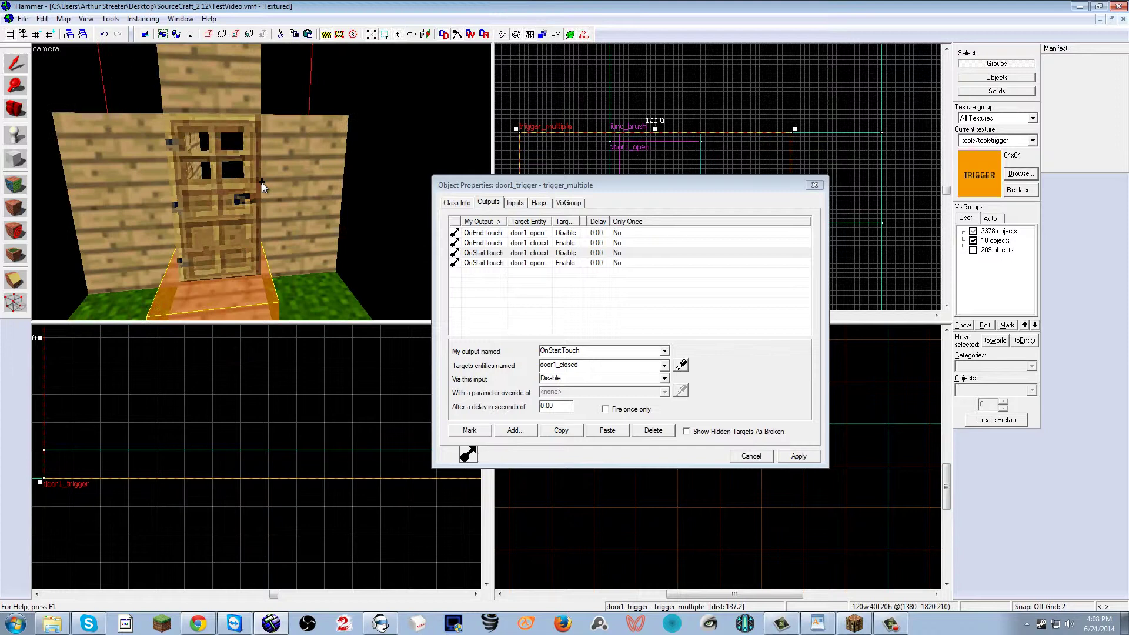
key("z")
left_click_drag(625, 182, 687, 163)
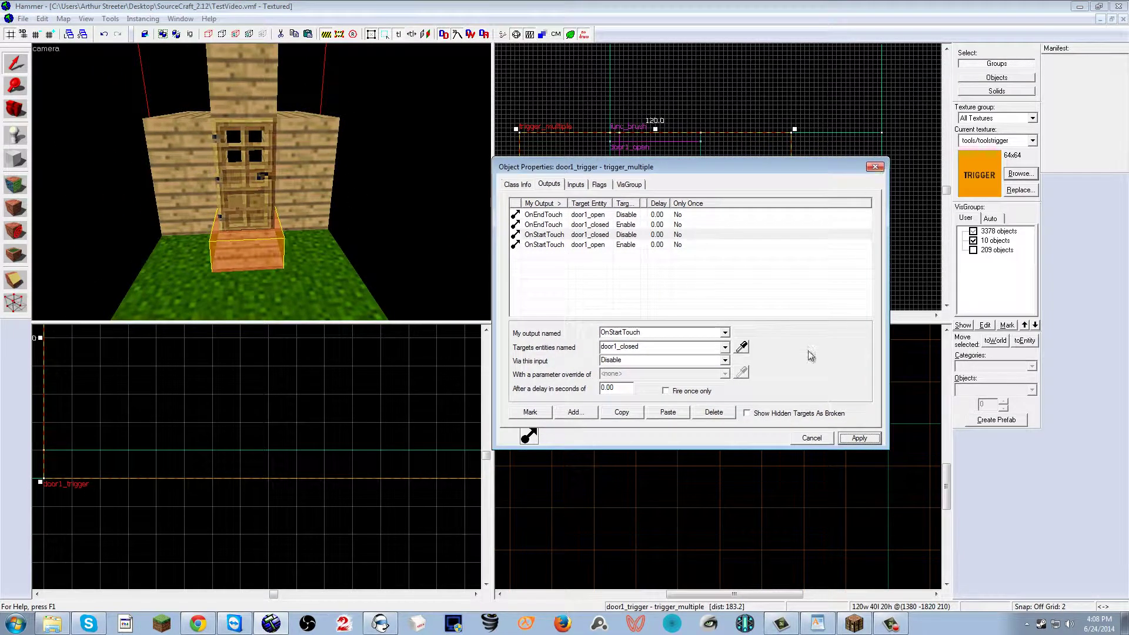
left_click(879, 167)
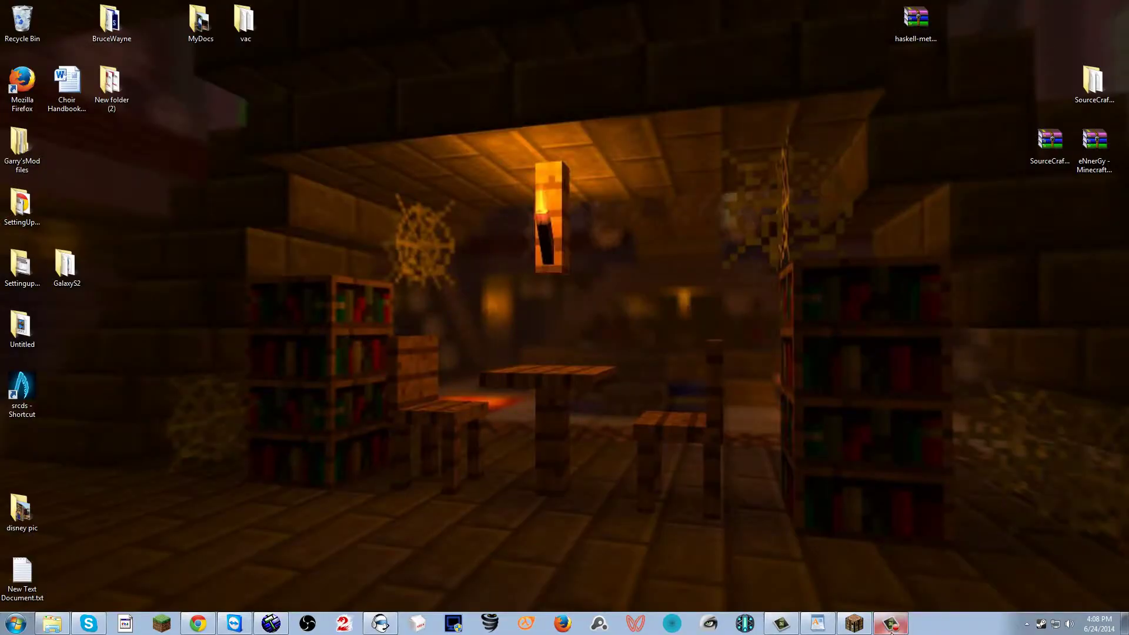
- Switch to Minecraft and resume the game to look at the wooden and iron doors
key("alt+Tab")
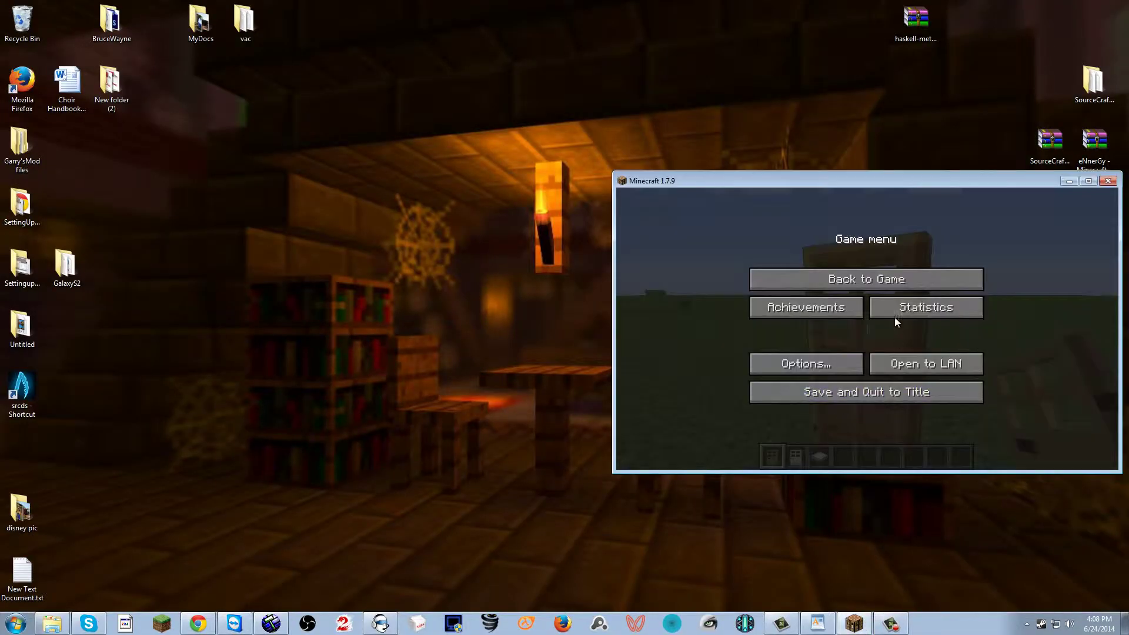
left_click(847, 286)
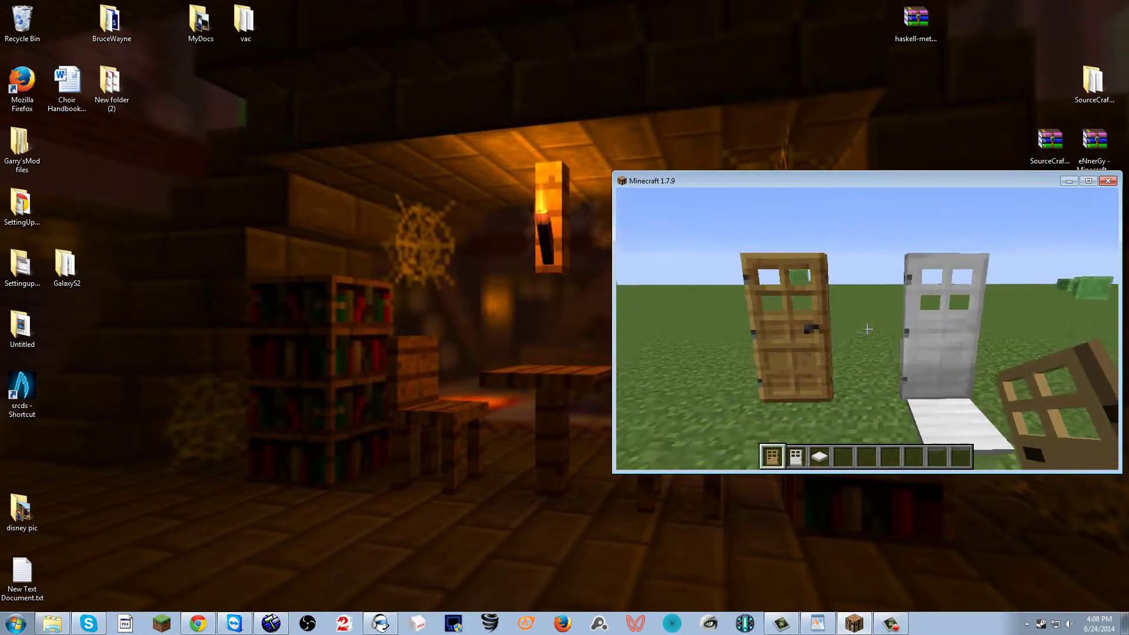
key("alt+Tab")
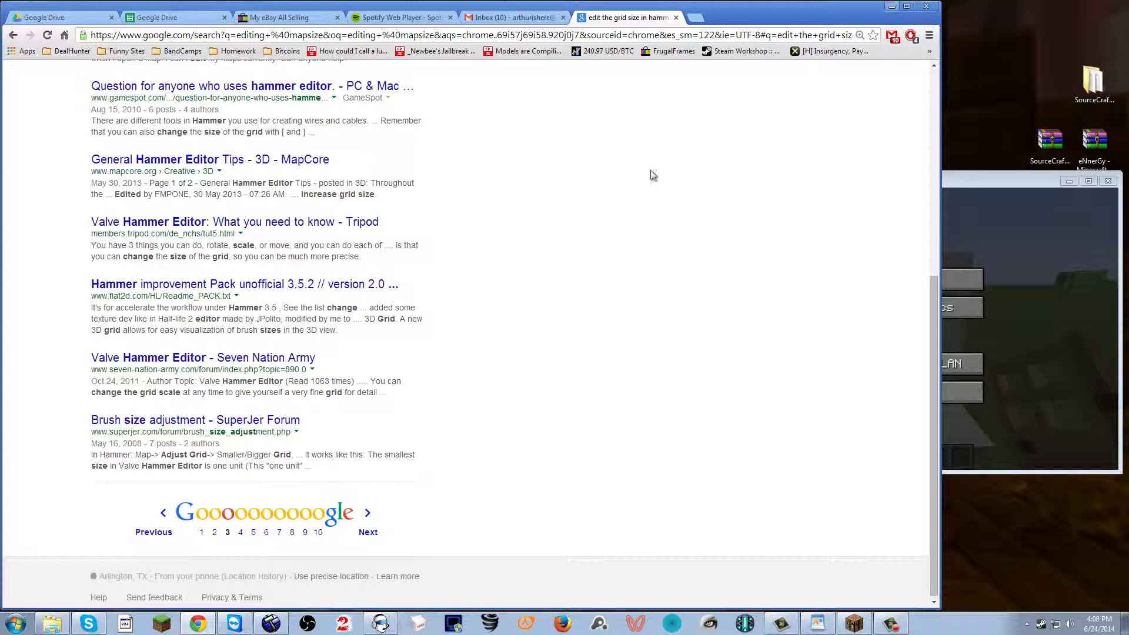
left_click(893, 5)
left_click(465, 120)
left_click_drag(397, 280, 303, 399)
left_click(892, 624)
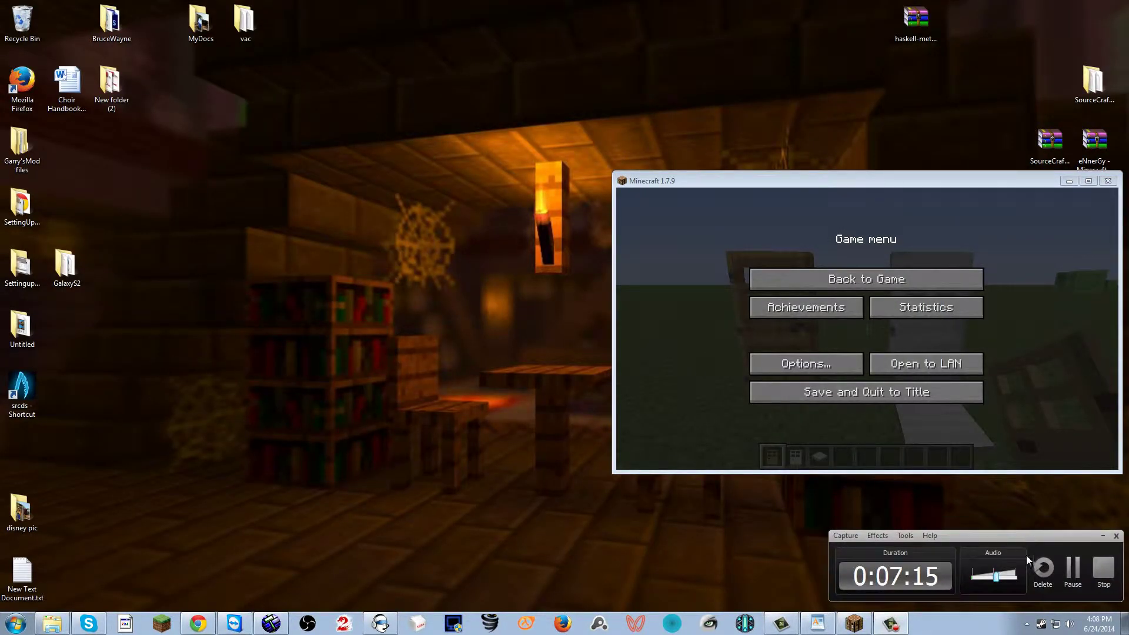
- Launch Audacity, dismiss its welcome message and shift its window clear of the Minecraft window
left_click(1074, 573)
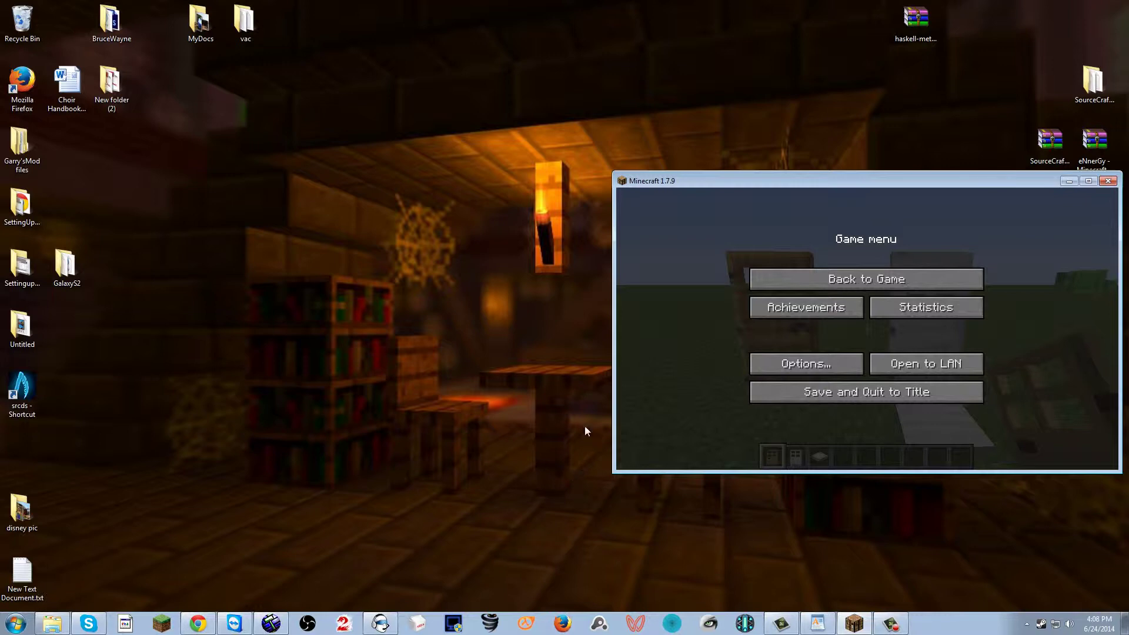
left_click(16, 622)
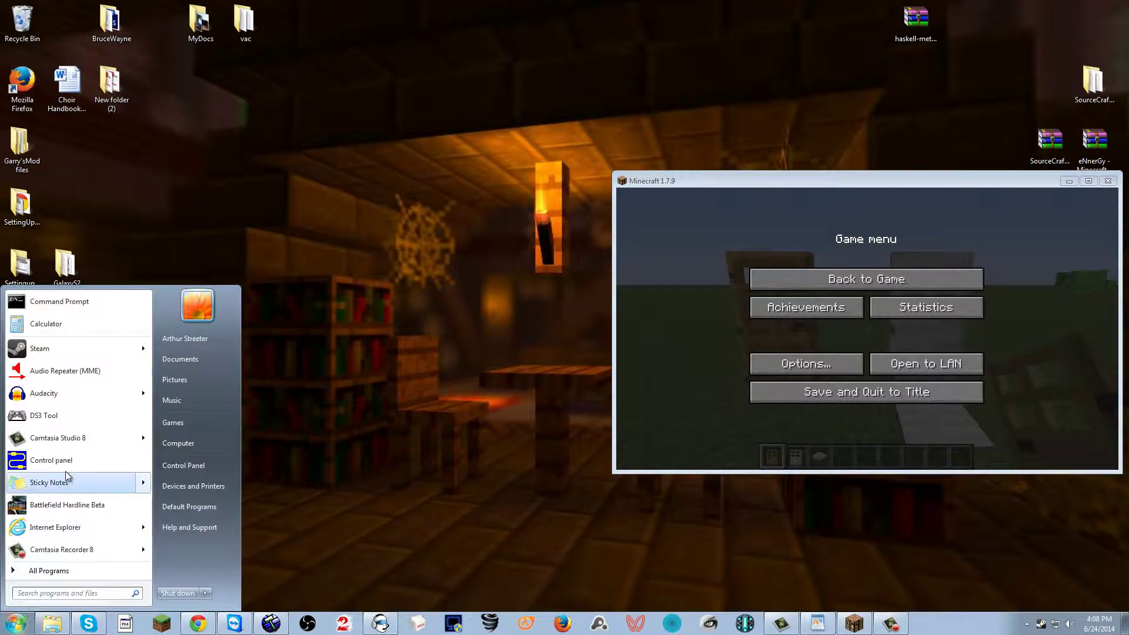
left_click(77, 399)
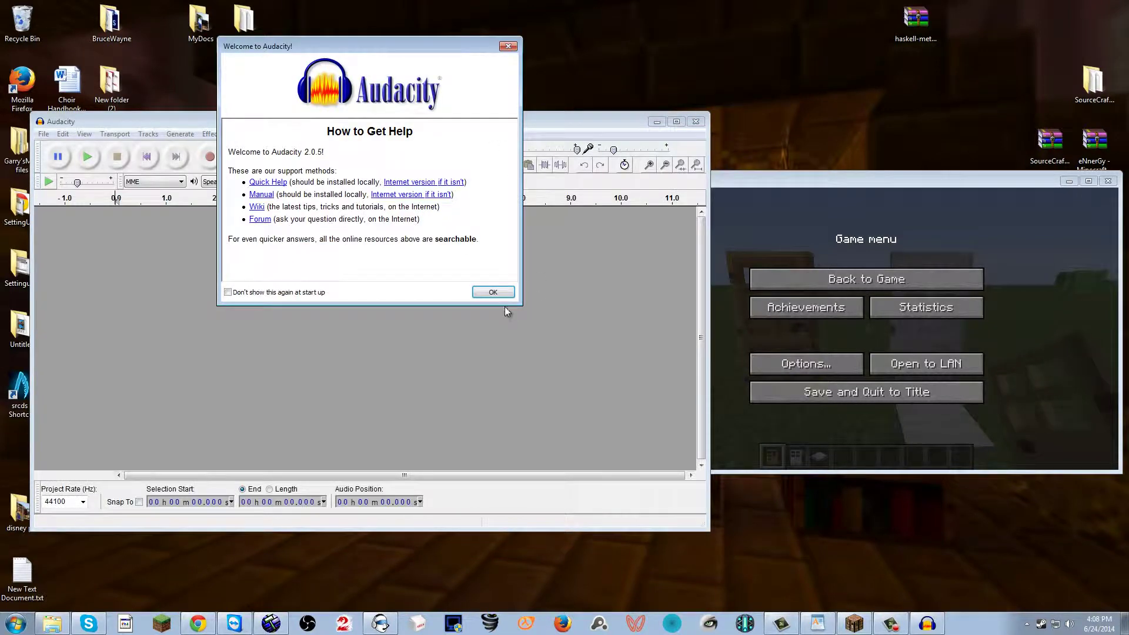
left_click(492, 290)
left_click_drag(519, 122, 494, 117)
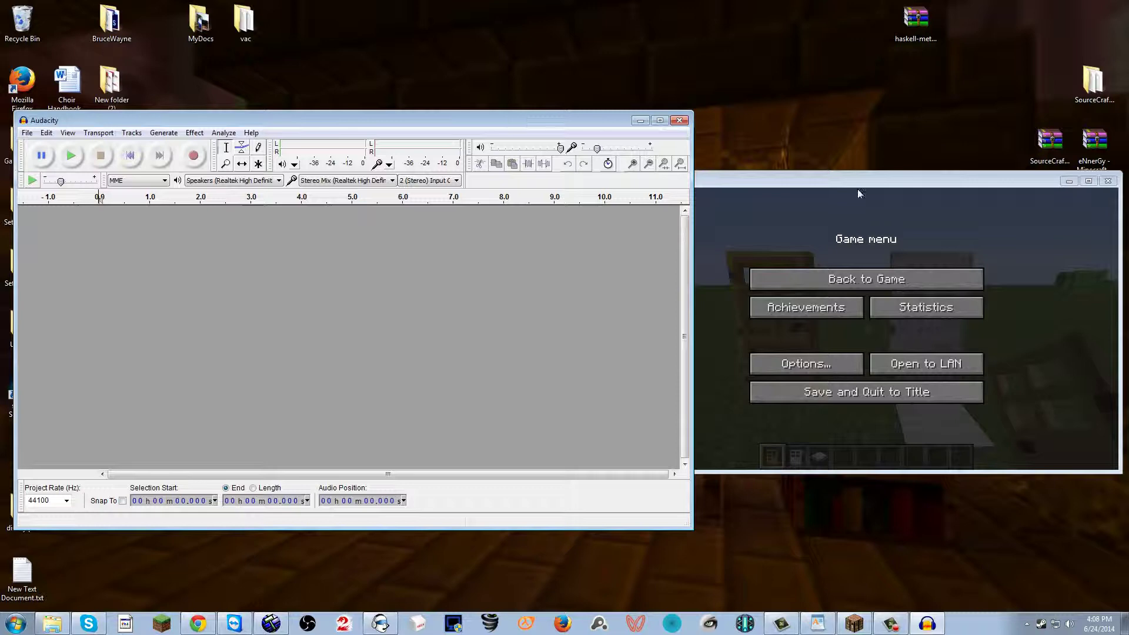
- Switch to Minecraft, review its Music & Sound Options, and return to the wooden door before pausing the game
left_click(887, 244)
left_click(866, 279)
key("Escape")
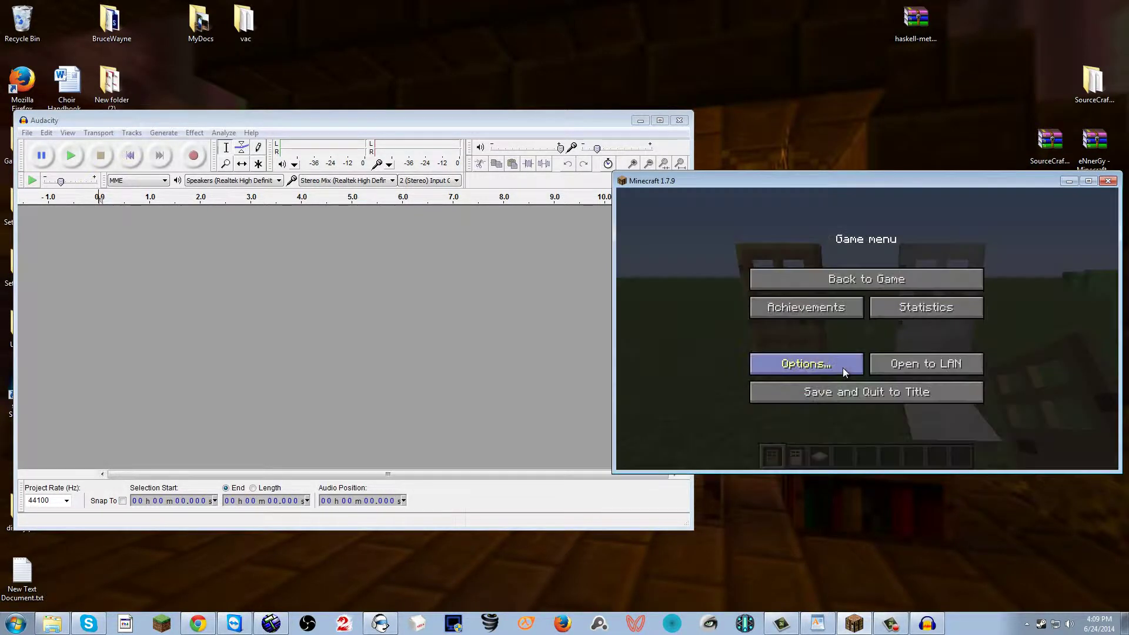
left_click(835, 363)
left_click(795, 328)
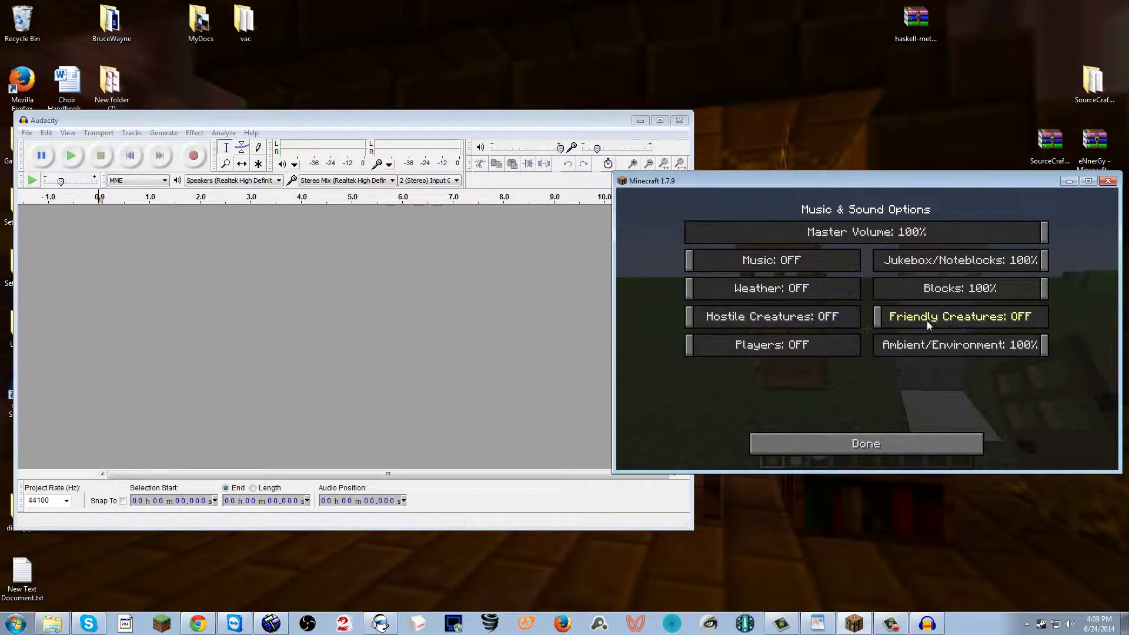
key("Escape")
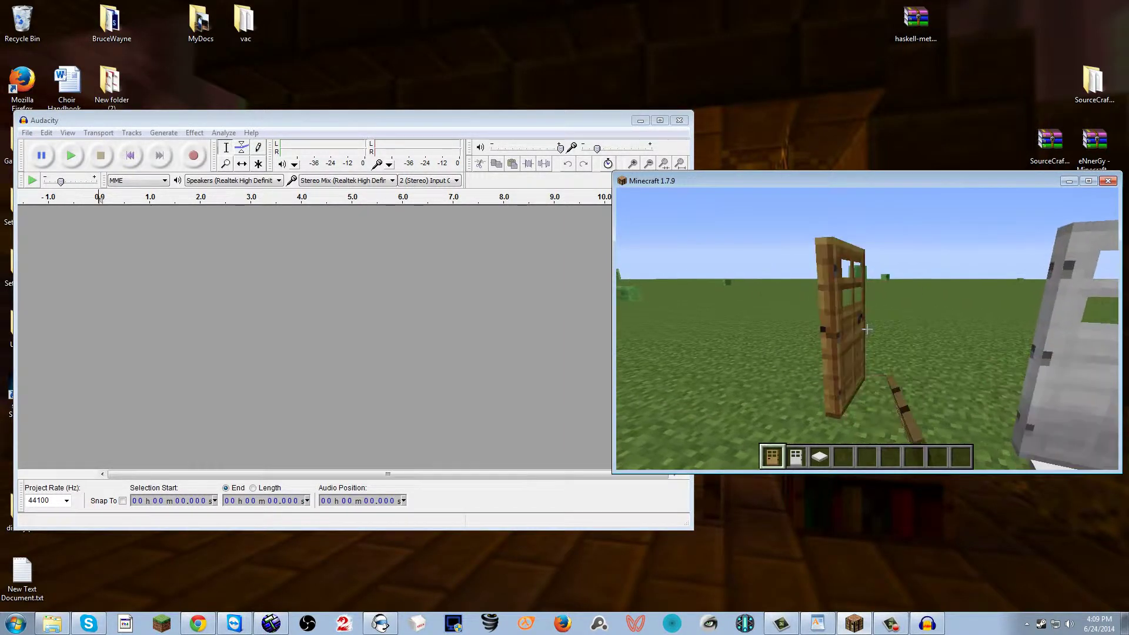
key("alt+Tab")
left_click(887, 253)
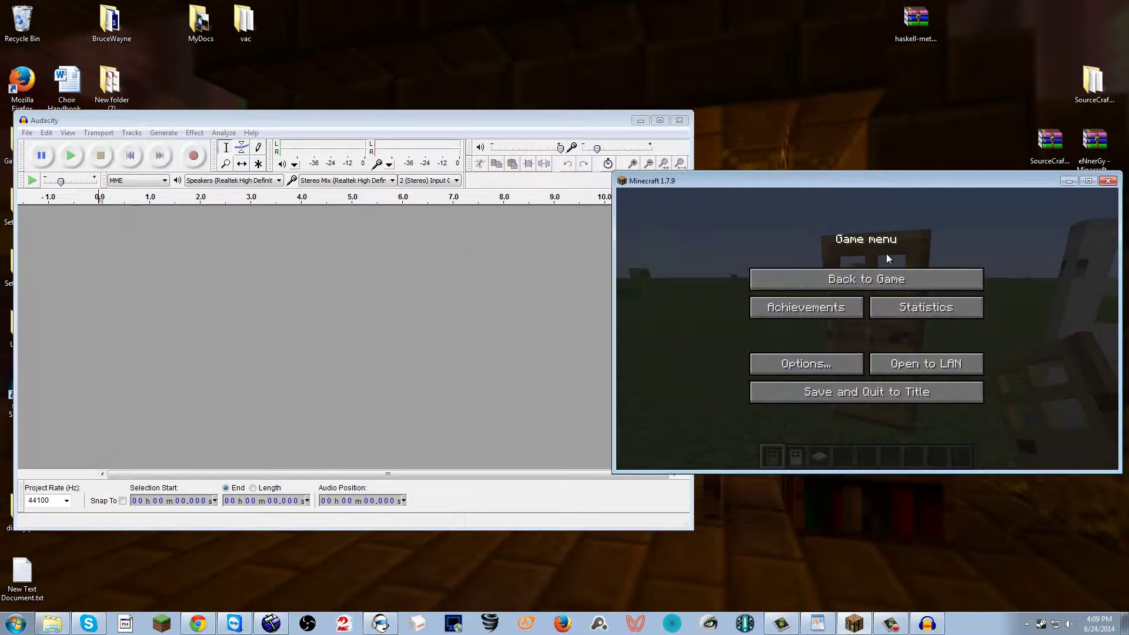
- Record the Minecraft wooden door opening and closing in Audacity, using Stereo Mix as the recording device
left_click(303, 342)
left_click(336, 186)
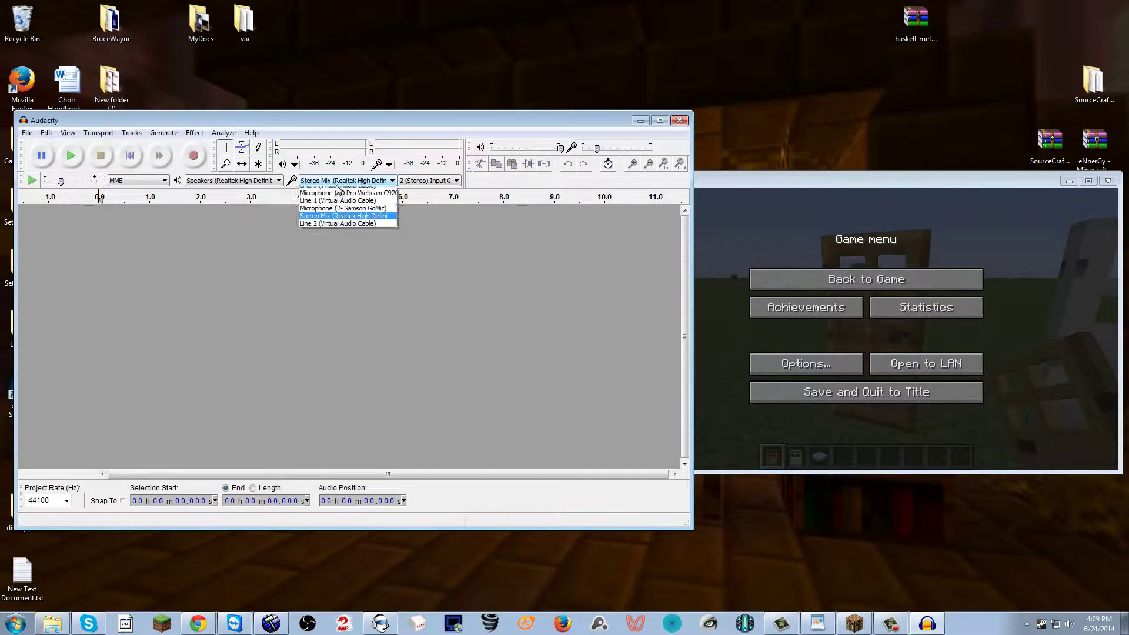
left_click(322, 231)
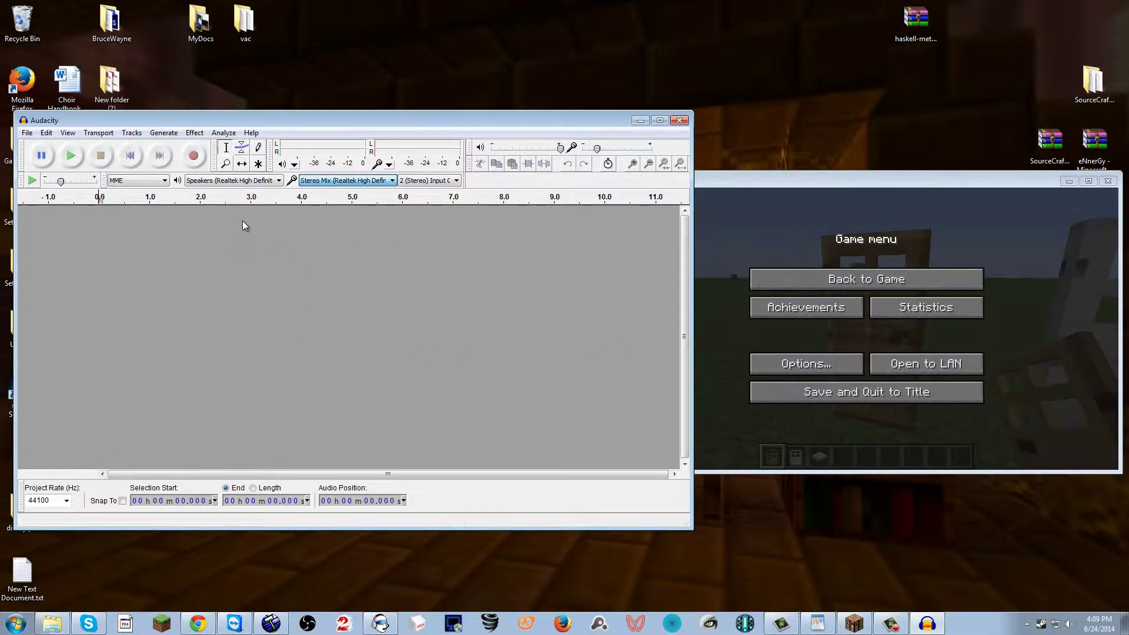
left_click(194, 155)
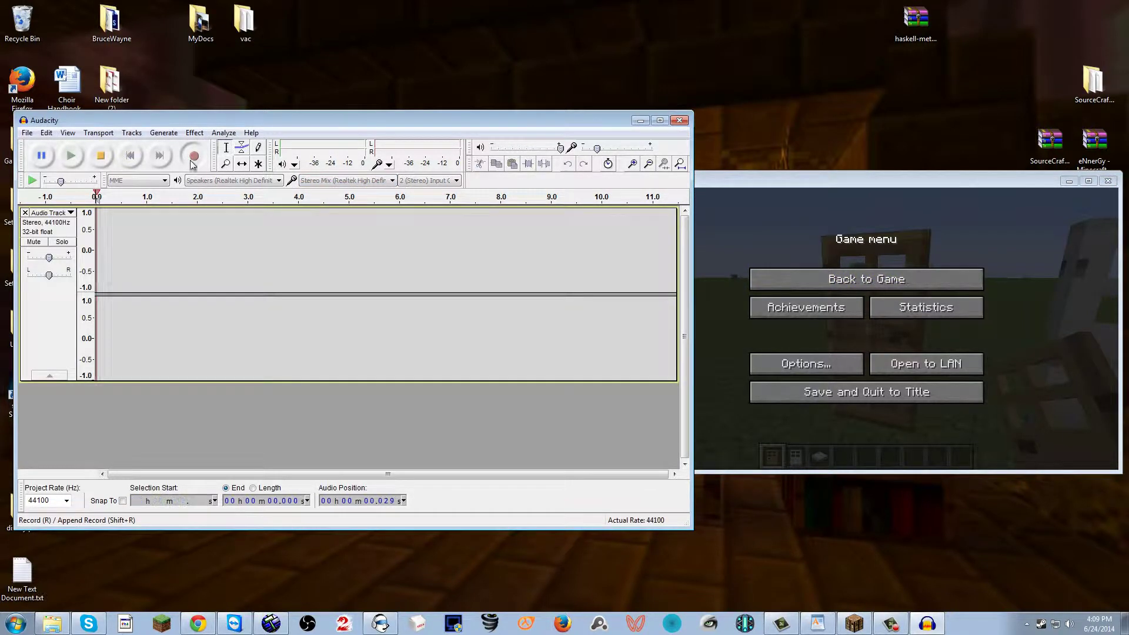
left_click(828, 281)
right_click(868, 329)
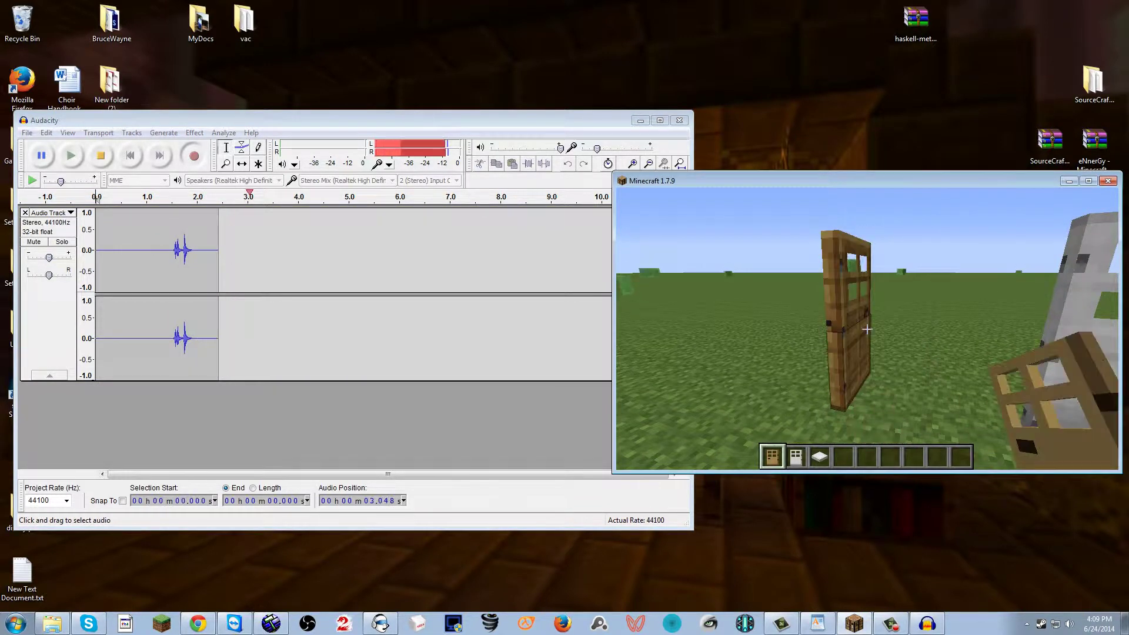
right_click(868, 329)
key("alt+Tab")
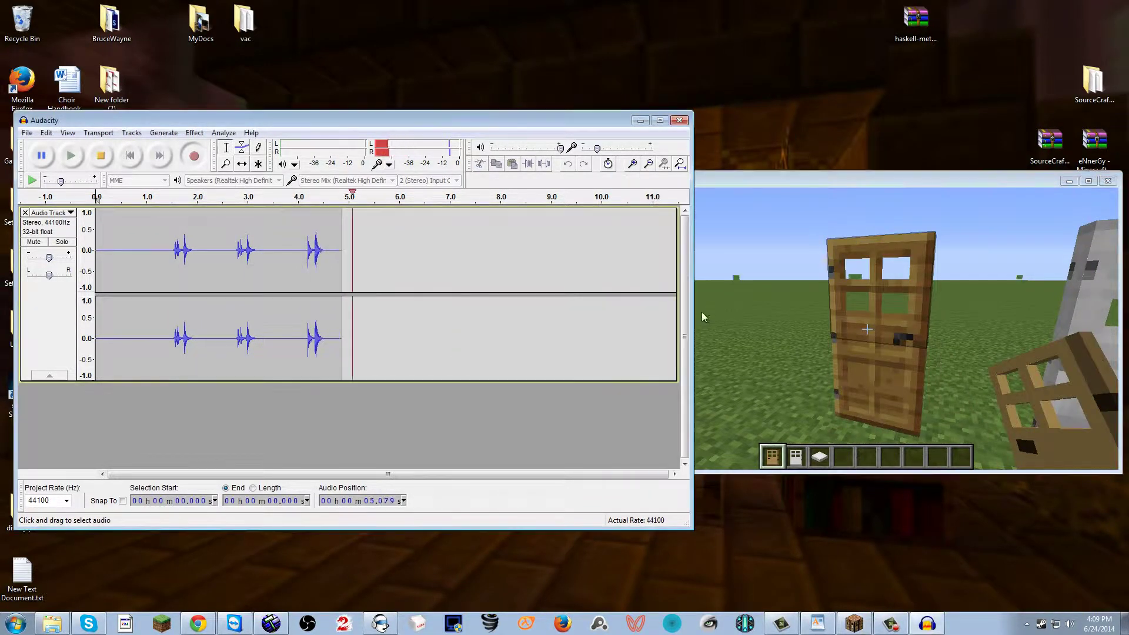
left_click(109, 156)
- Zoom in on the second recorded door sound and play the recording from just past its peak
left_click_drag(223, 246, 226, 246)
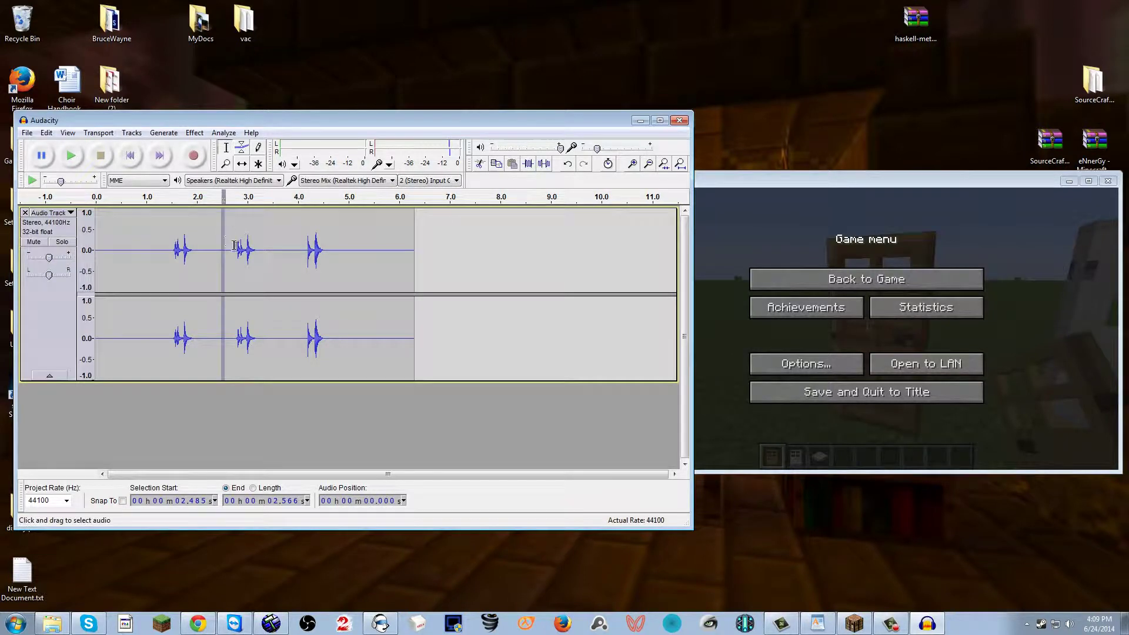
left_click(250, 238)
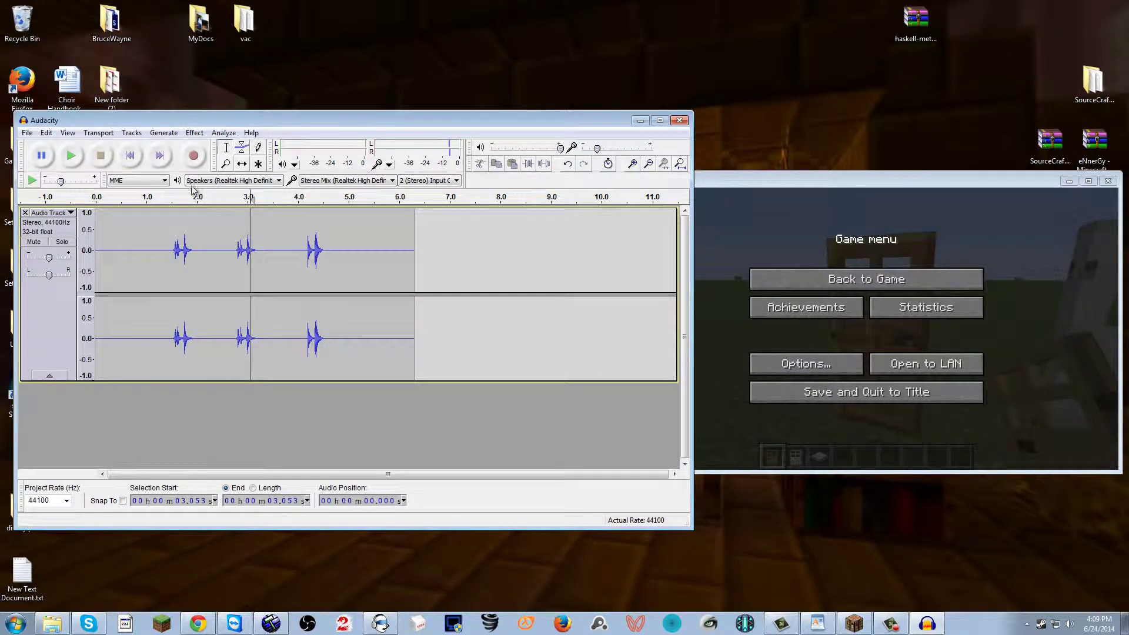
left_click(233, 272)
left_click(234, 271)
left_click(234, 271)
left_click(234, 271)
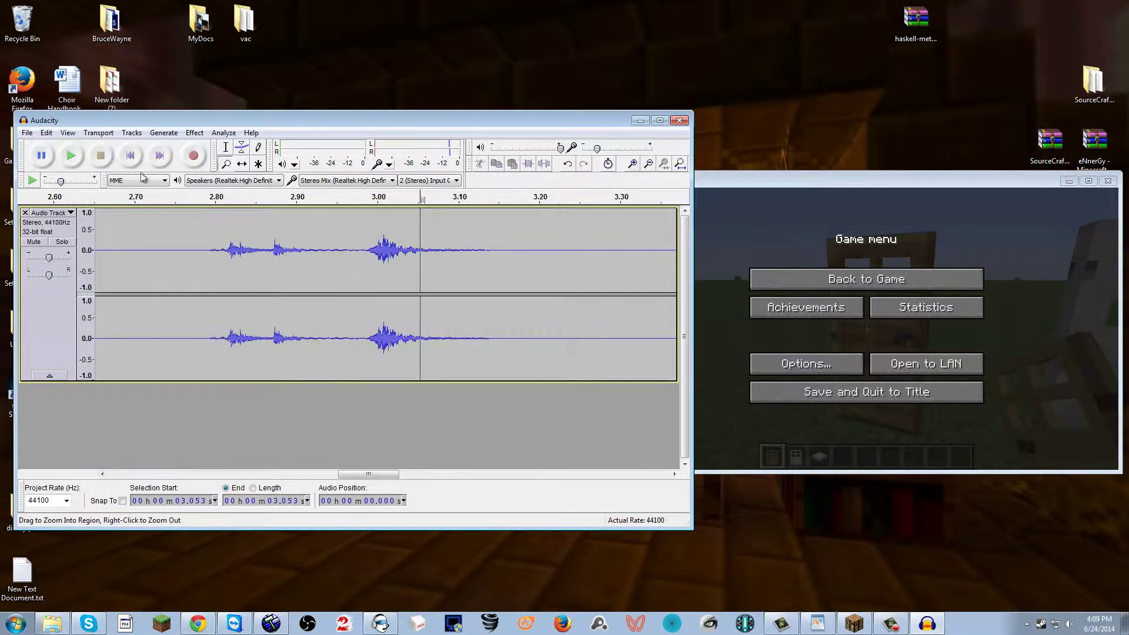
left_click(70, 156)
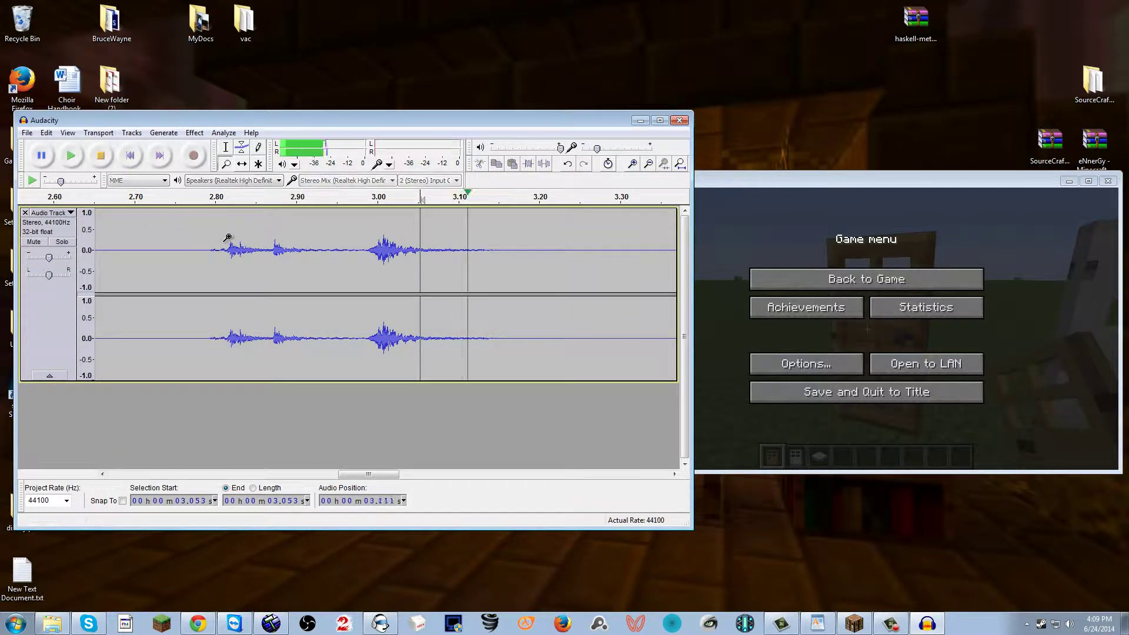
left_click(111, 160)
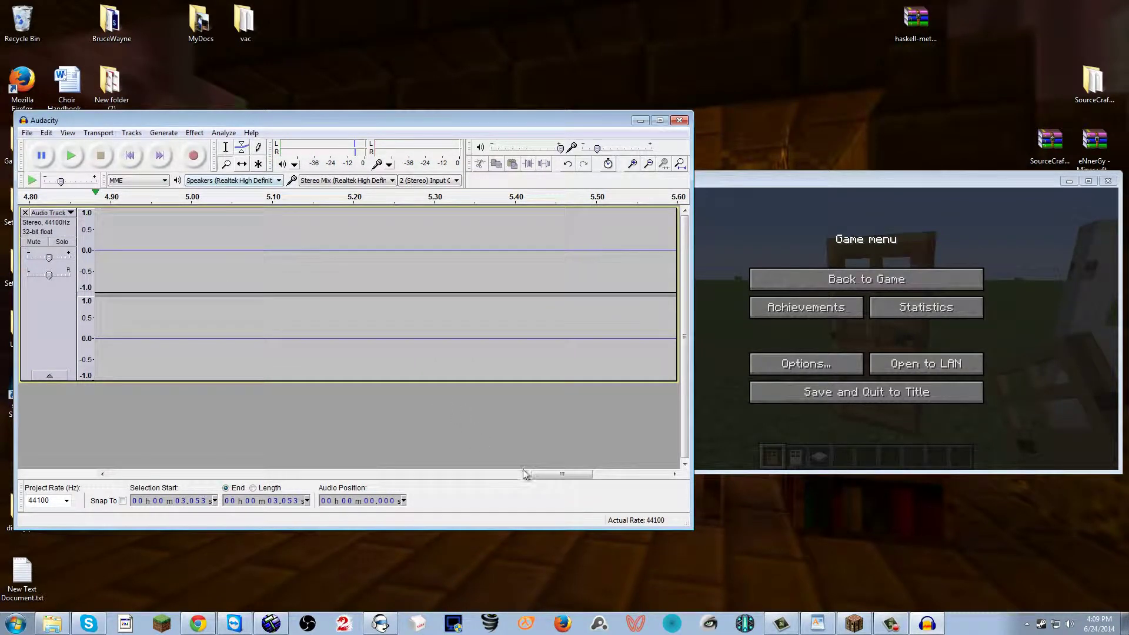
- Copy the second door sound, about 0.36 s long, into a new Audacity project and play it
left_click_drag(525, 473, 330, 474)
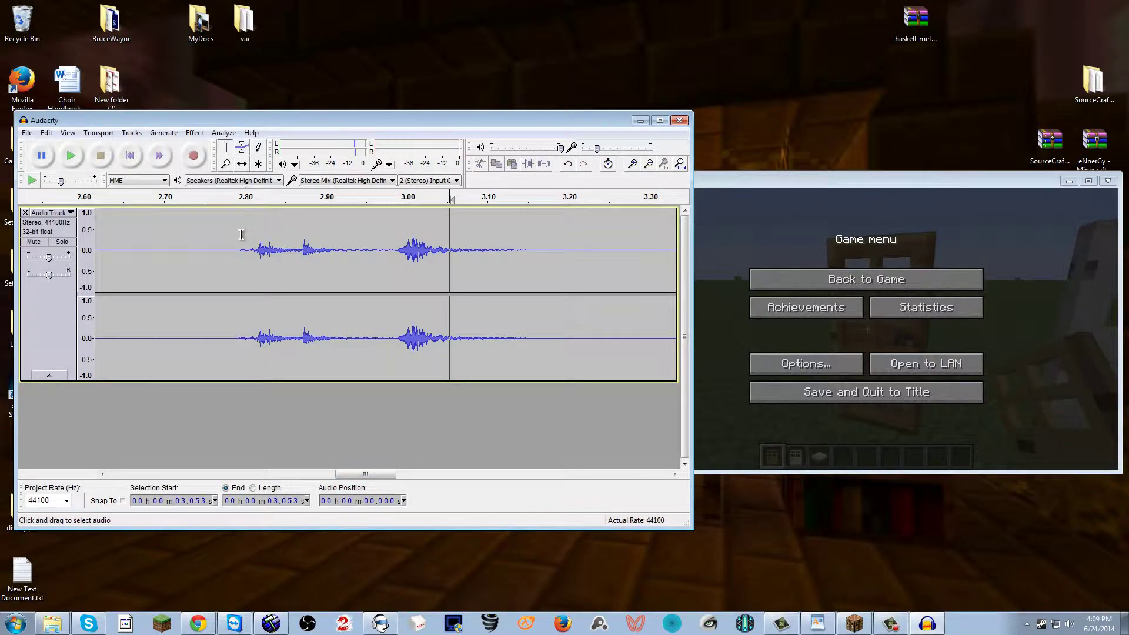
left_click_drag(238, 246, 528, 249)
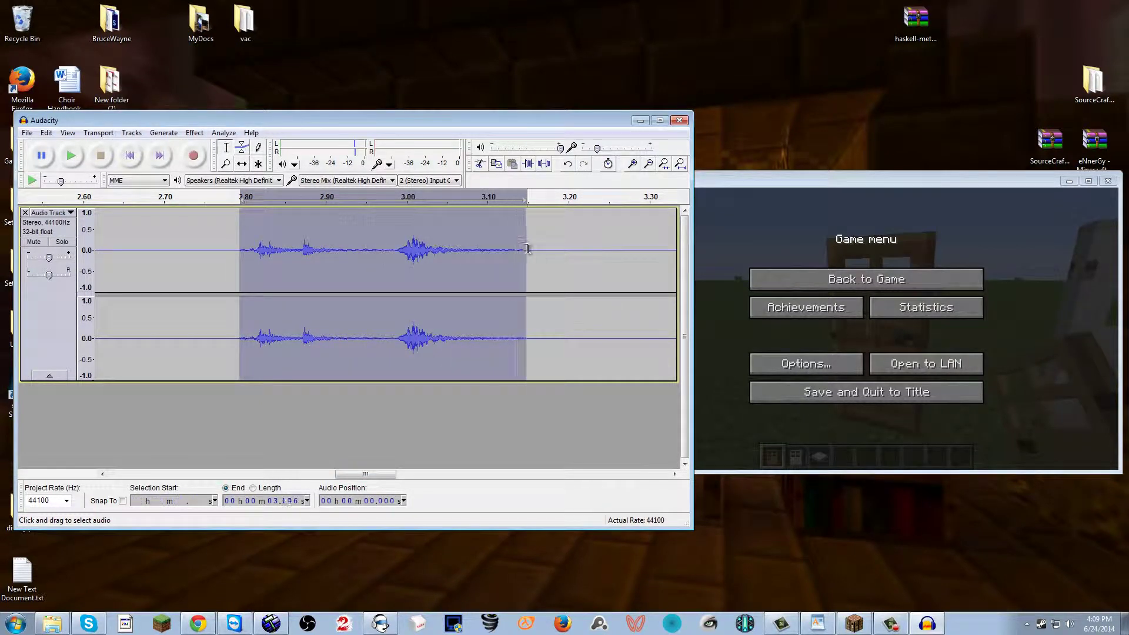
key("ctrl+n")
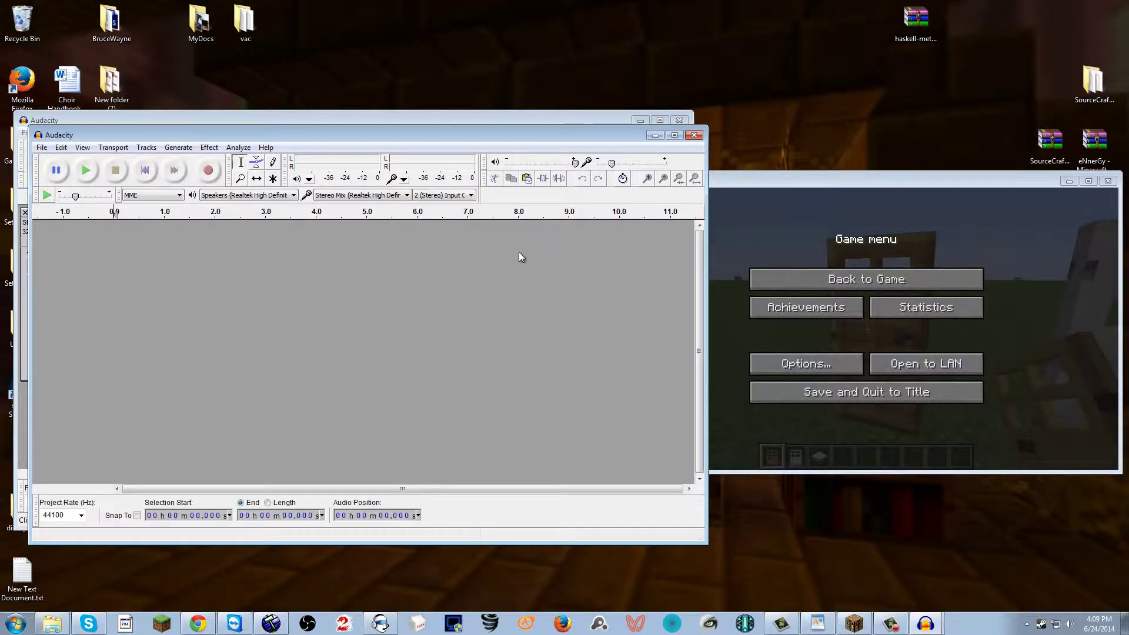
key("ctrl+v")
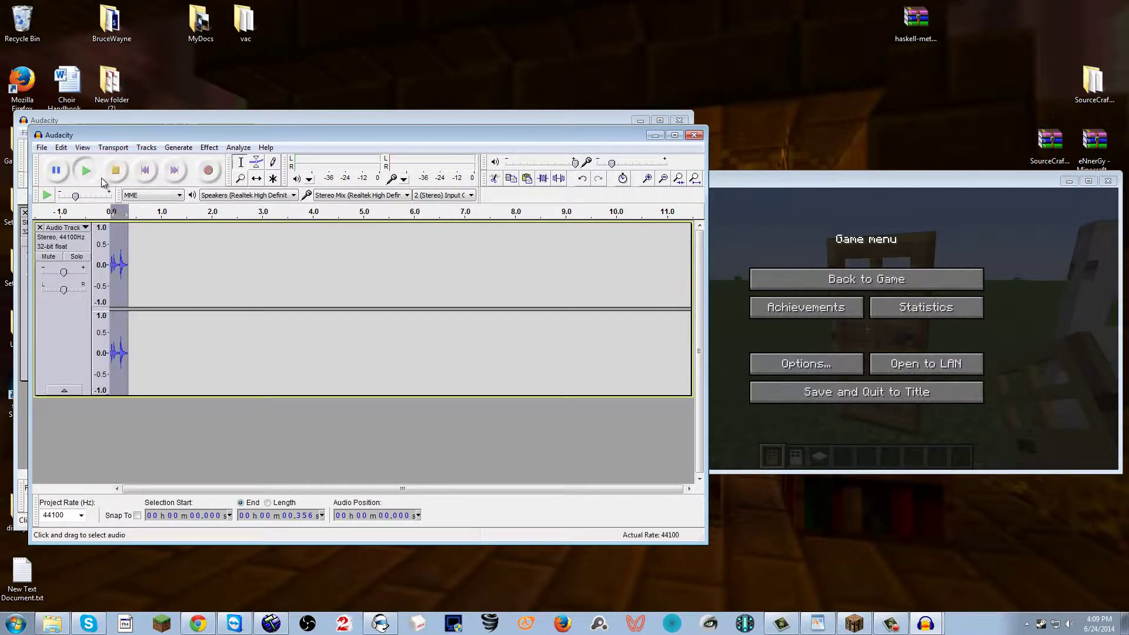
left_click(94, 173)
left_click(42, 148)
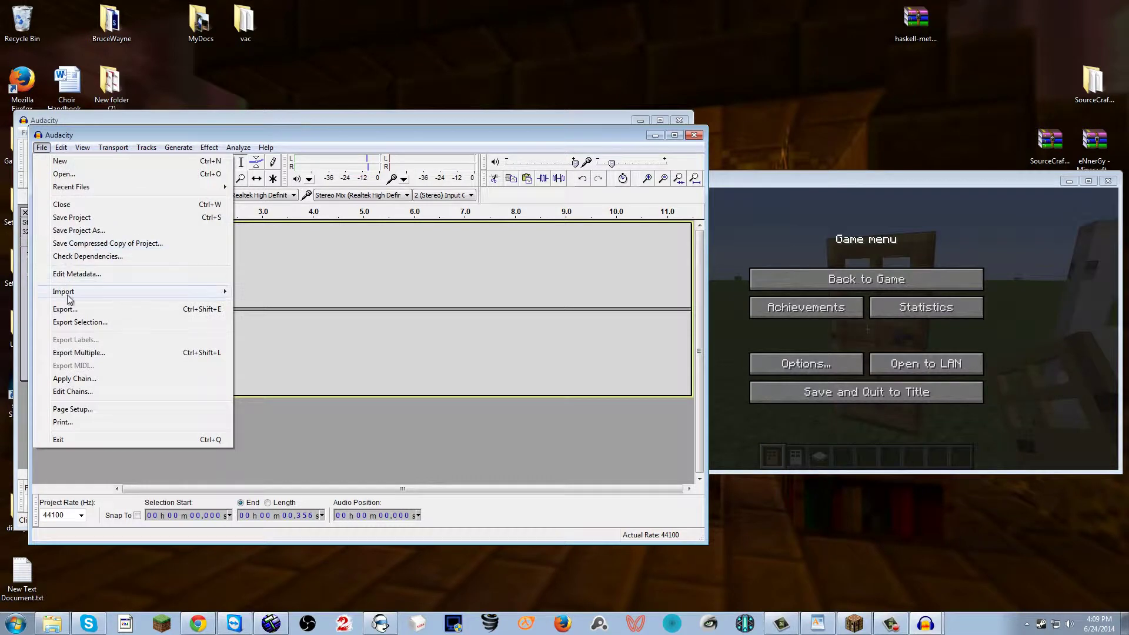
left_click(78, 310)
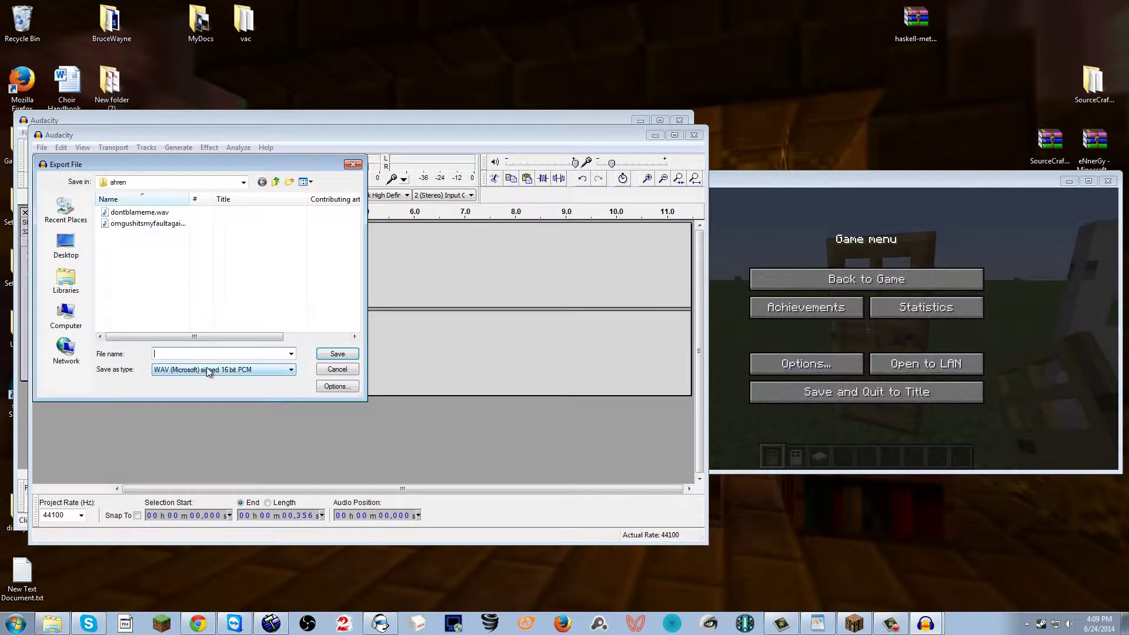
left_click(351, 369)
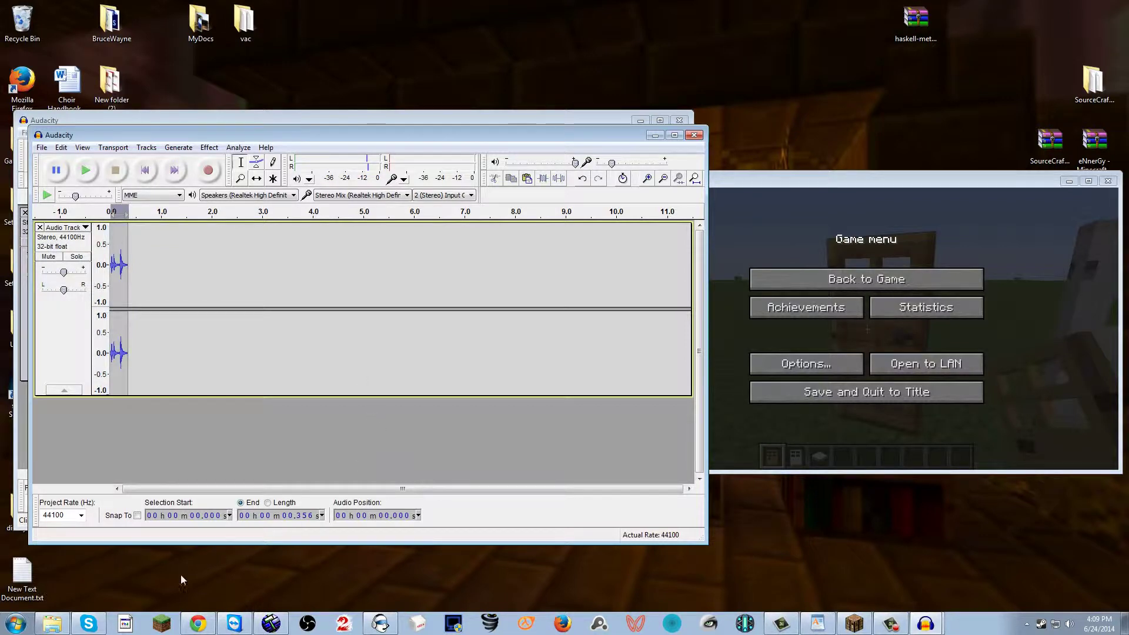
- Open the user's profile folder inside Users on Local Disk (C:) in Windows Explorer
left_click(53, 623)
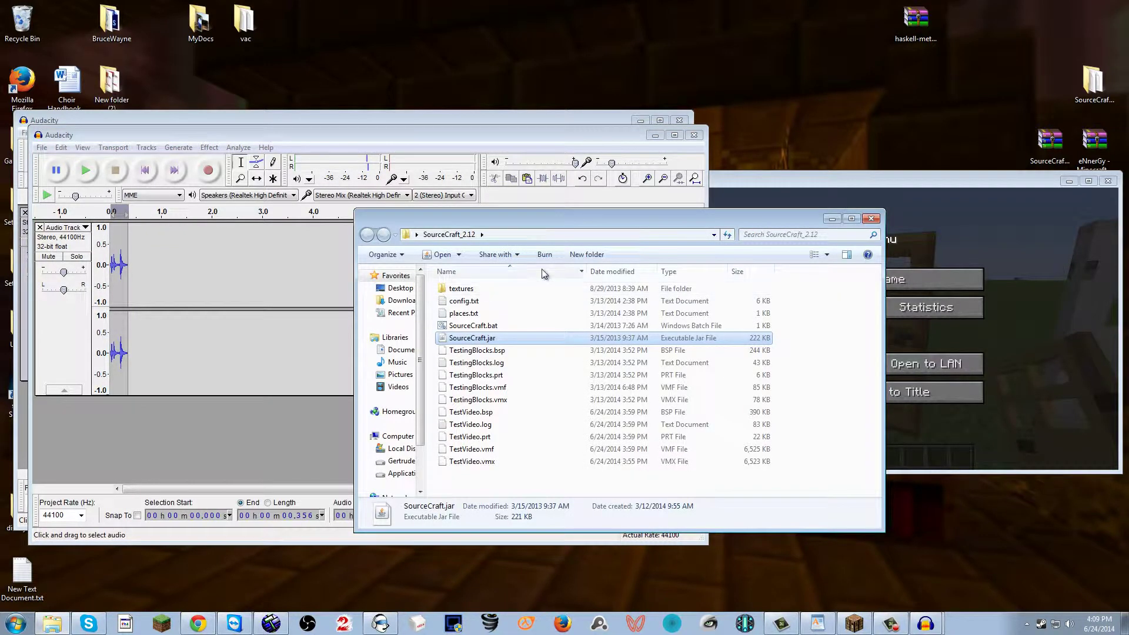
left_click(16, 623)
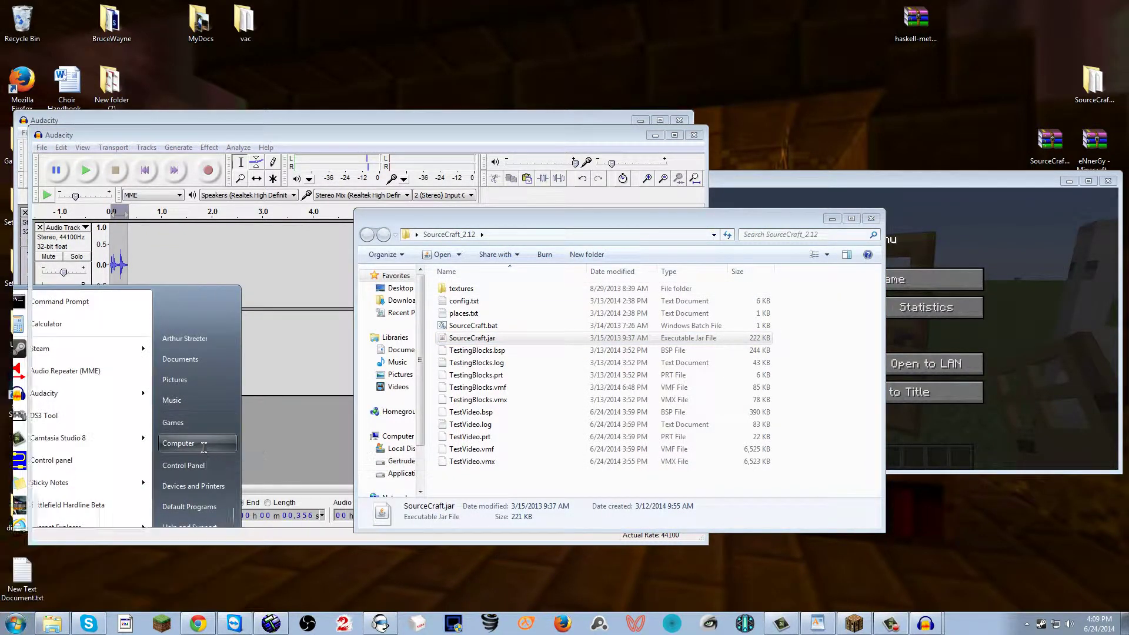
left_click(180, 441)
double_click(345, 307)
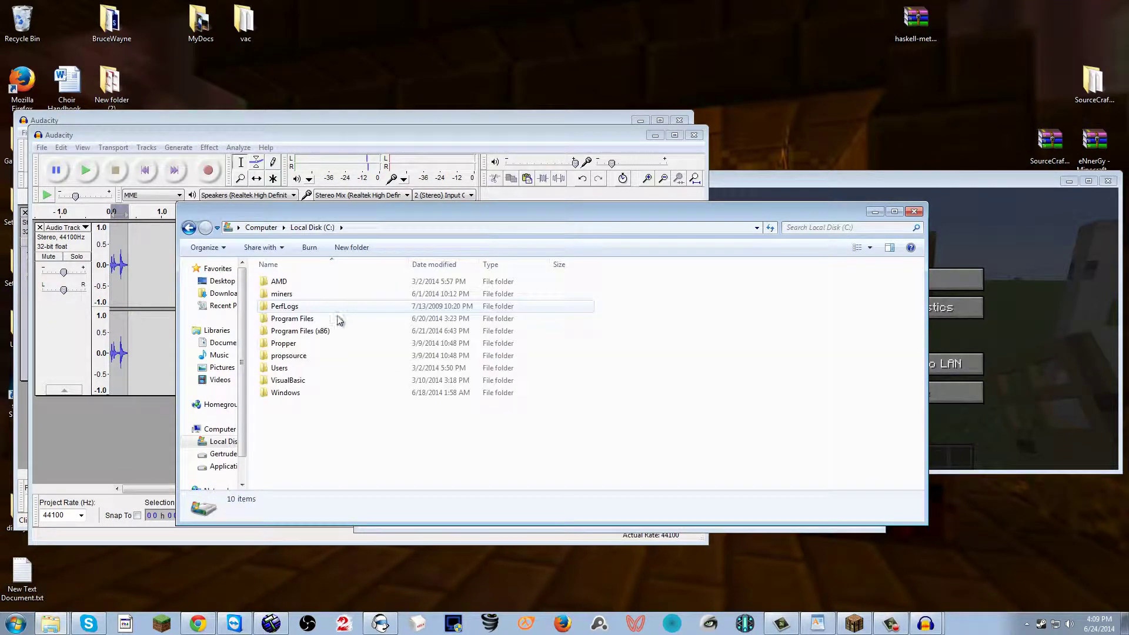
double_click(280, 368)
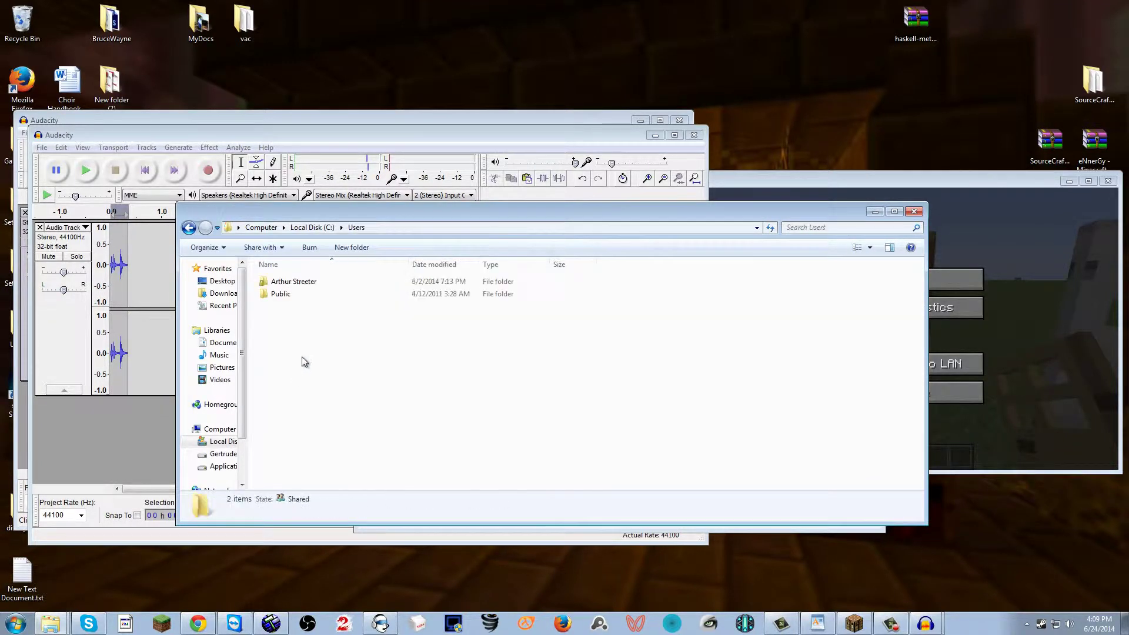
double_click(303, 283)
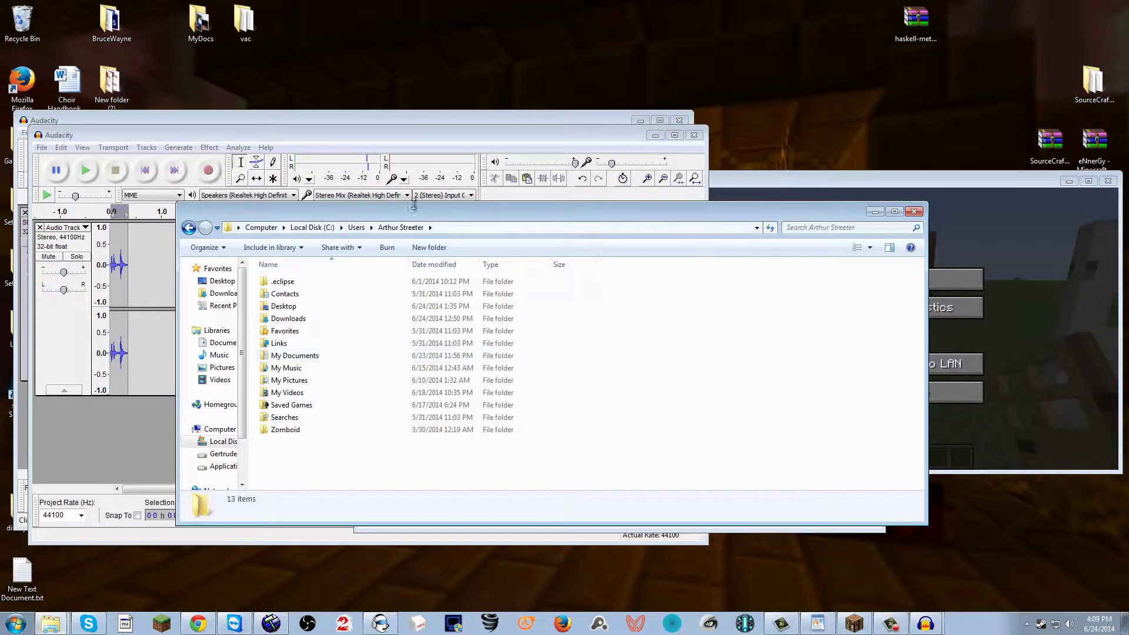
- Go to the profile's hidden AppData folder and open the .minecraft folder inside Roaming
left_click(507, 227)
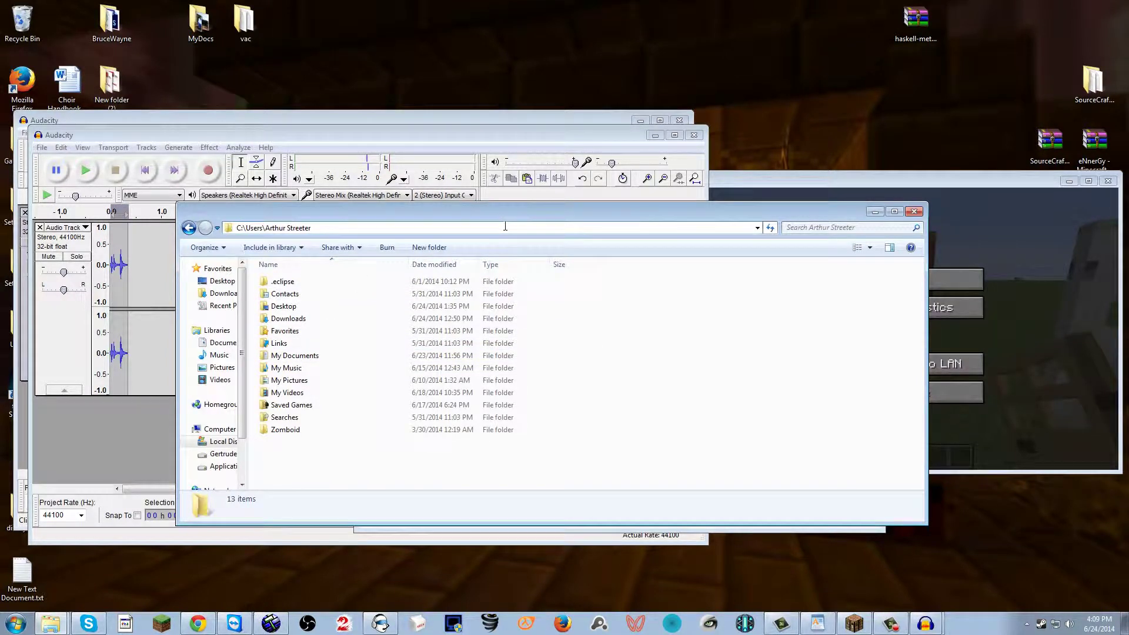
type("\\appdat")
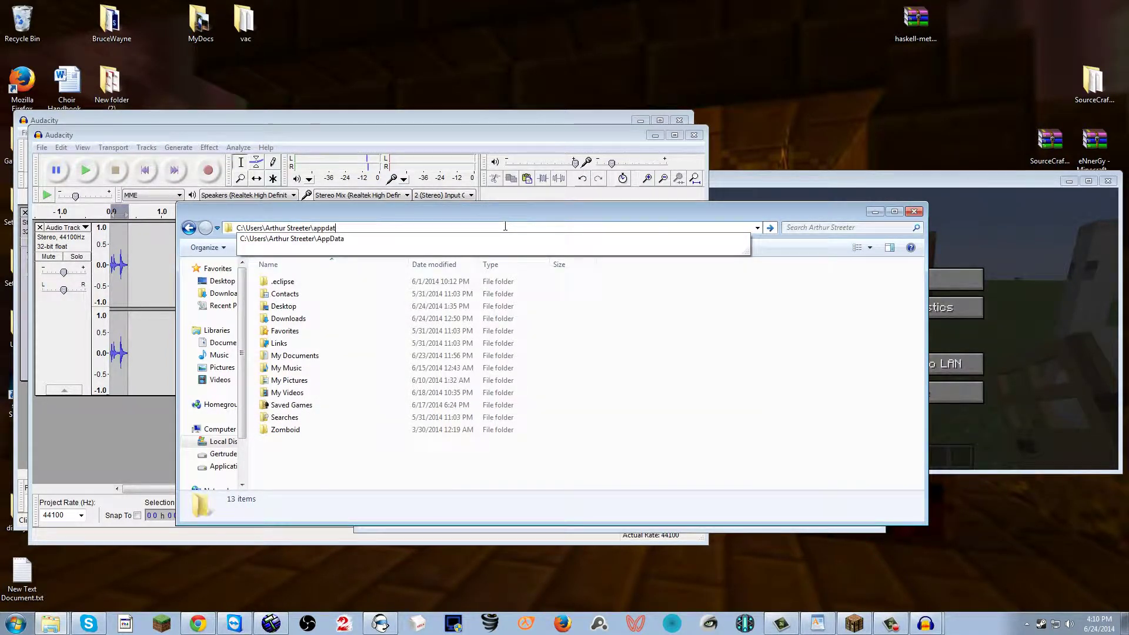
type("a")
key("Return")
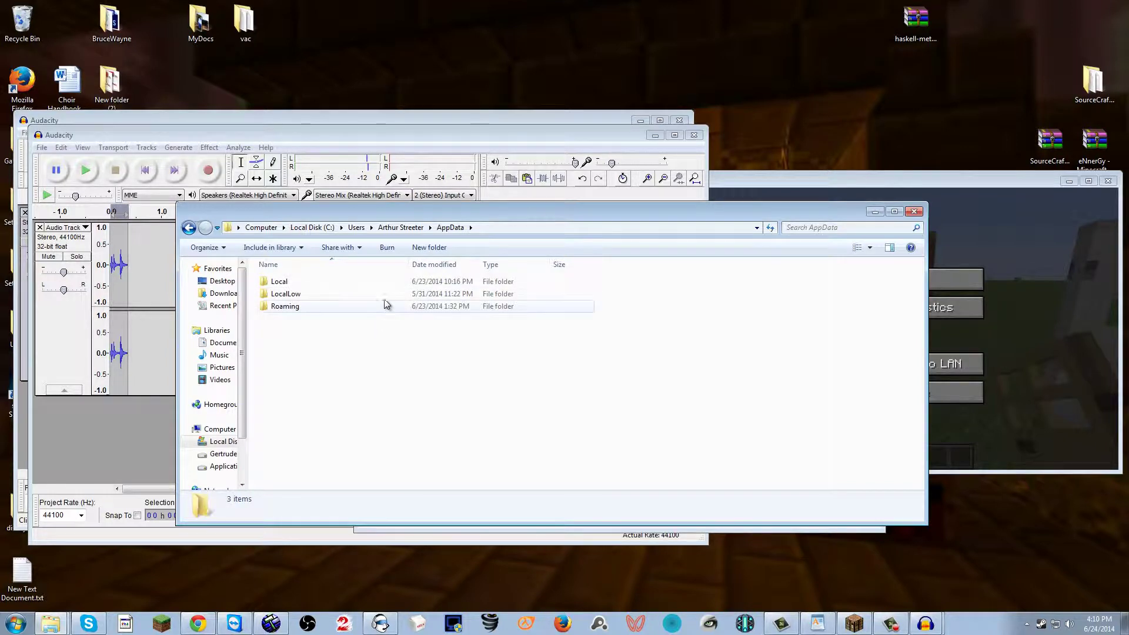
double_click(387, 304)
left_click(281, 282)
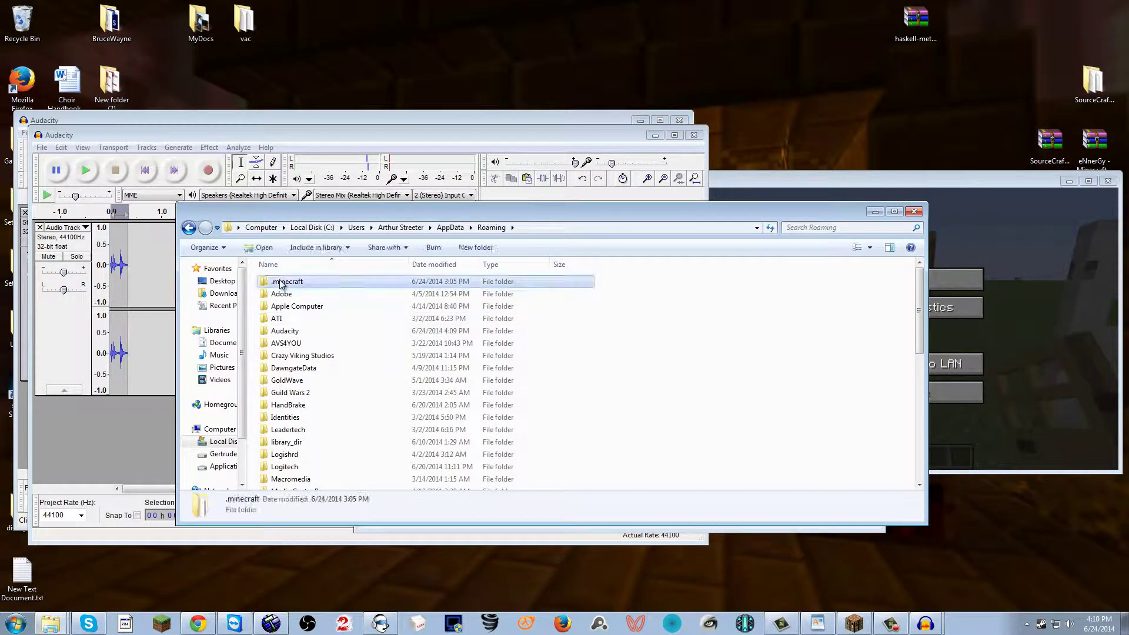
double_click(281, 284)
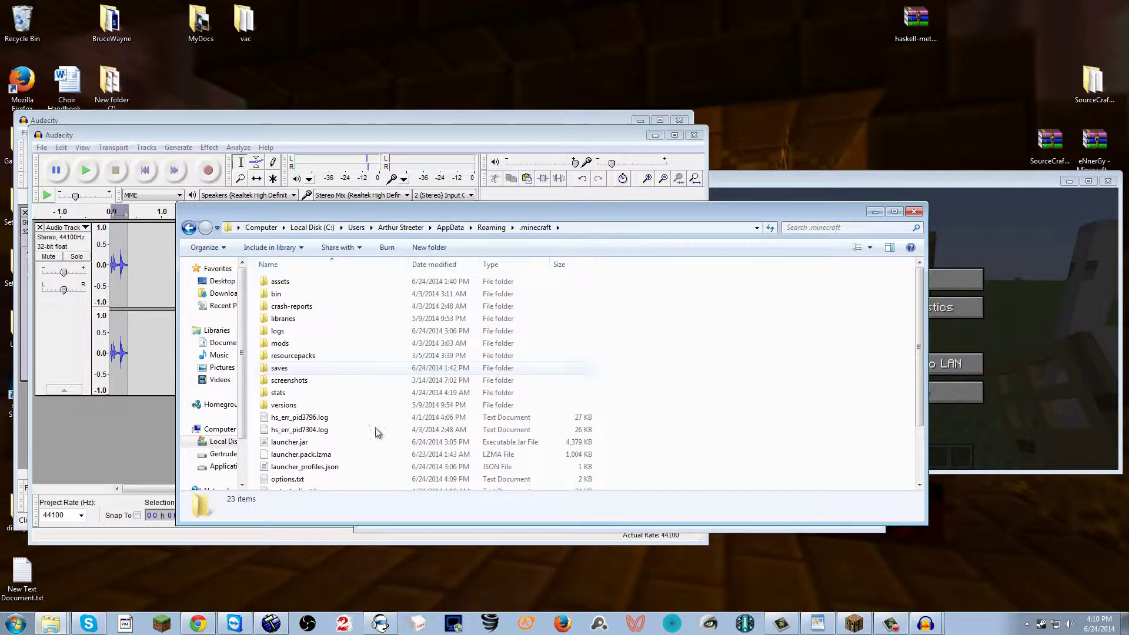
- Open the sounds folder inside .minecraft by way of assets, virtual and legacy
double_click(330, 282)
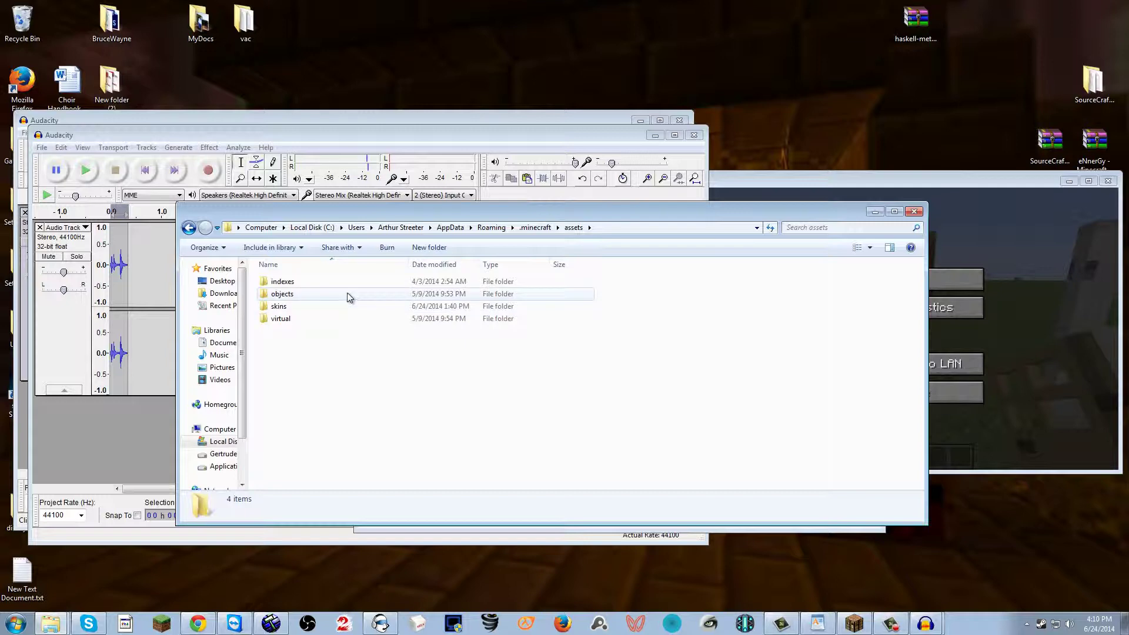
left_click(326, 319)
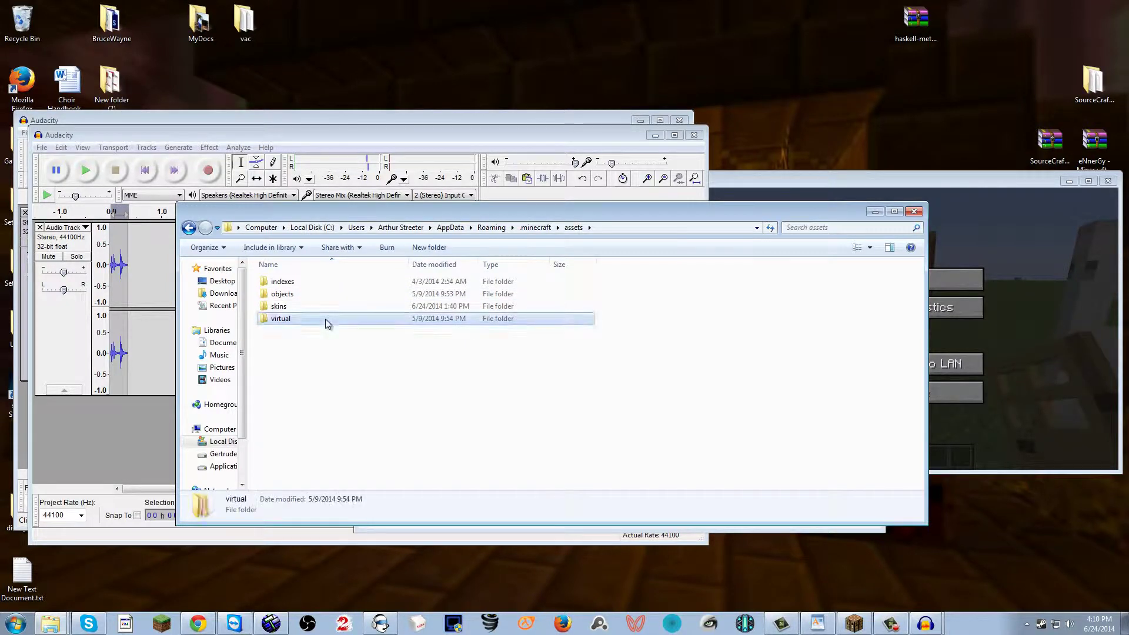
double_click(326, 319)
double_click(309, 286)
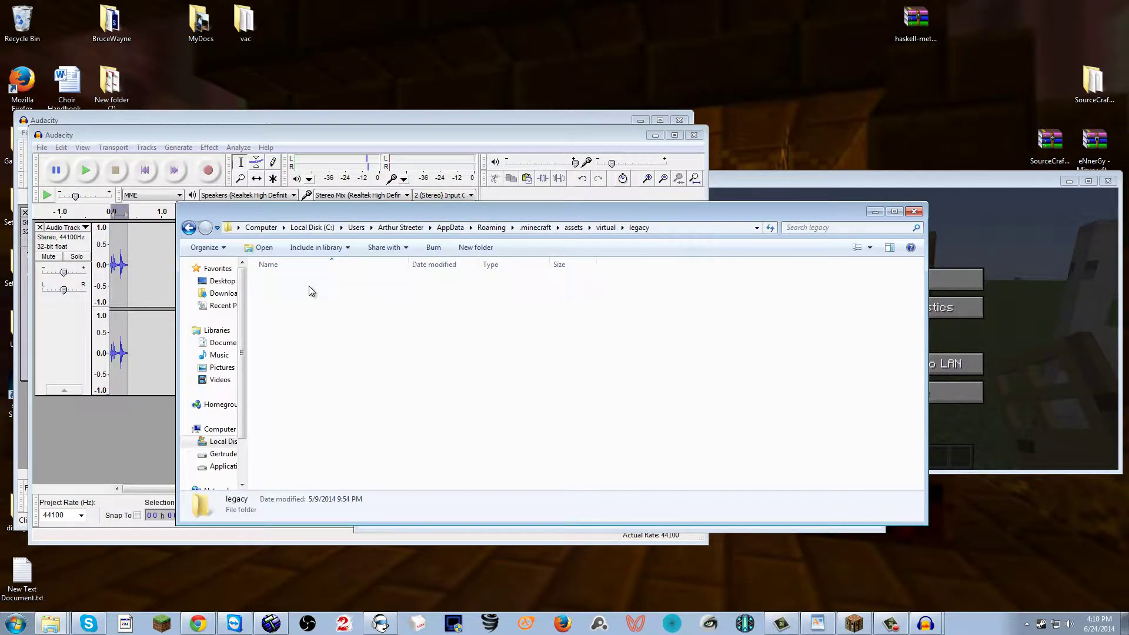
left_click(285, 343)
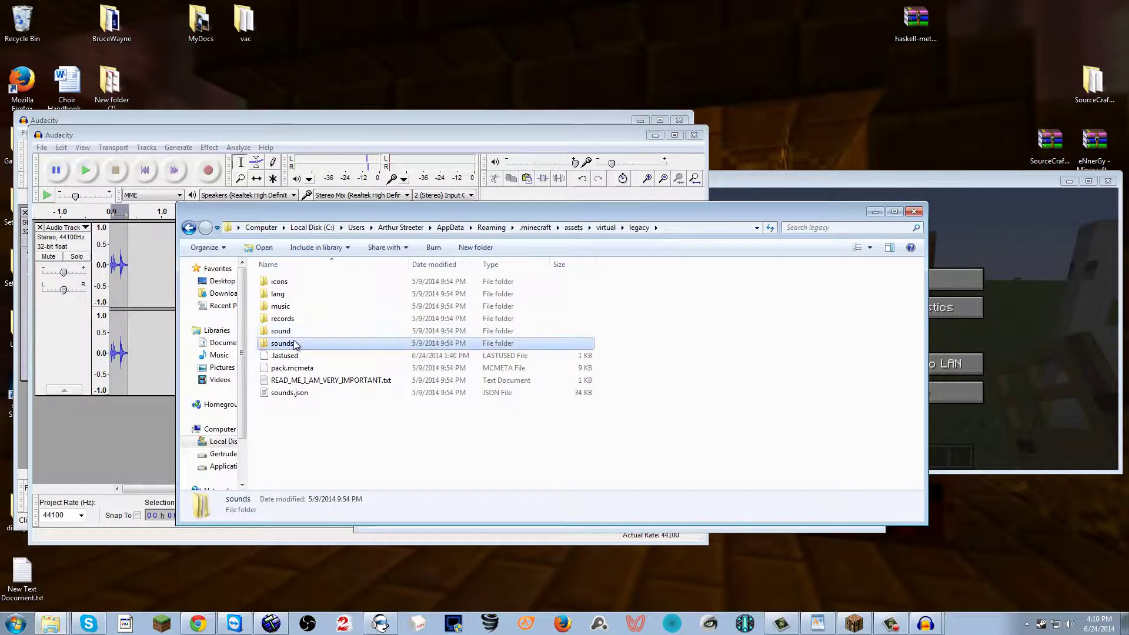
double_click(285, 343)
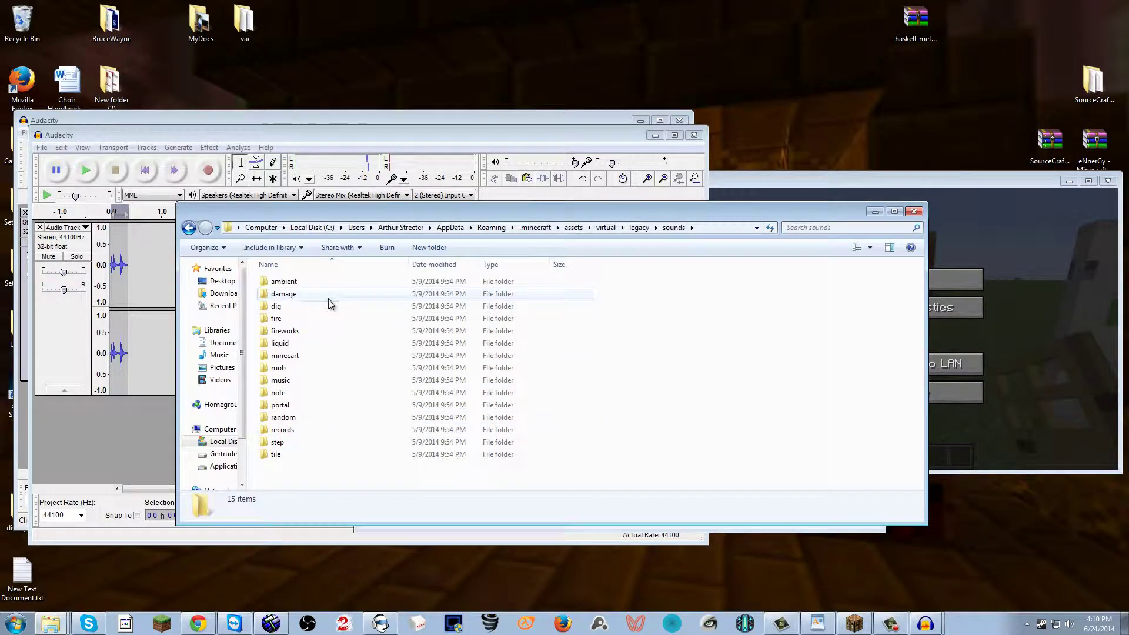
- Look through the ambient and liquid sound folders and select swim2.ogg inside liquid
double_click(280, 343)
left_click(188, 228)
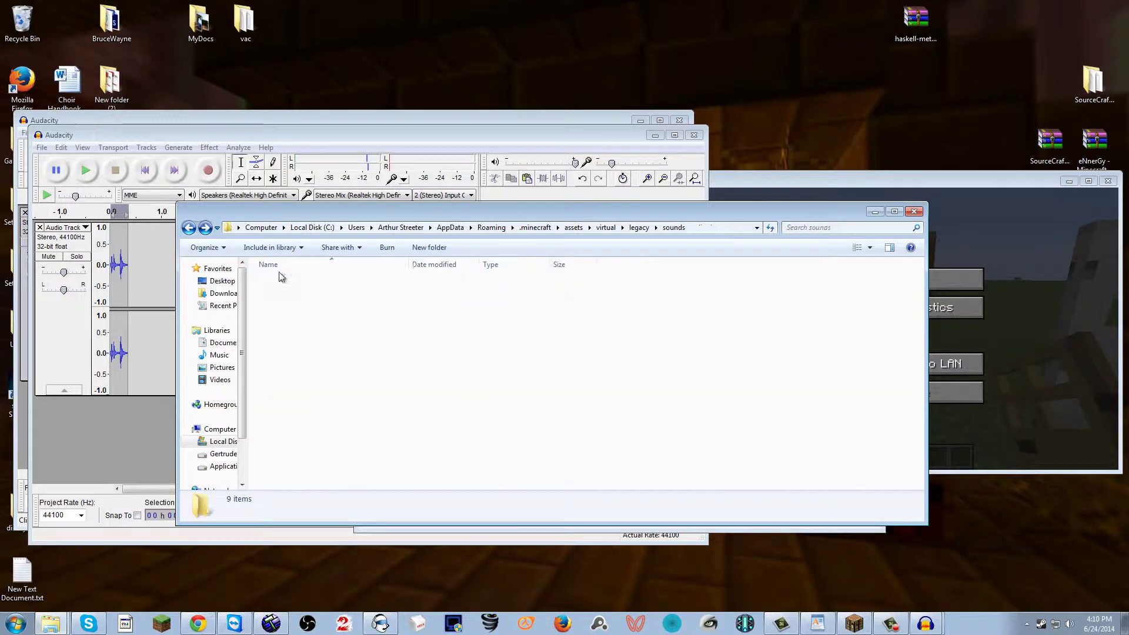
double_click(289, 283)
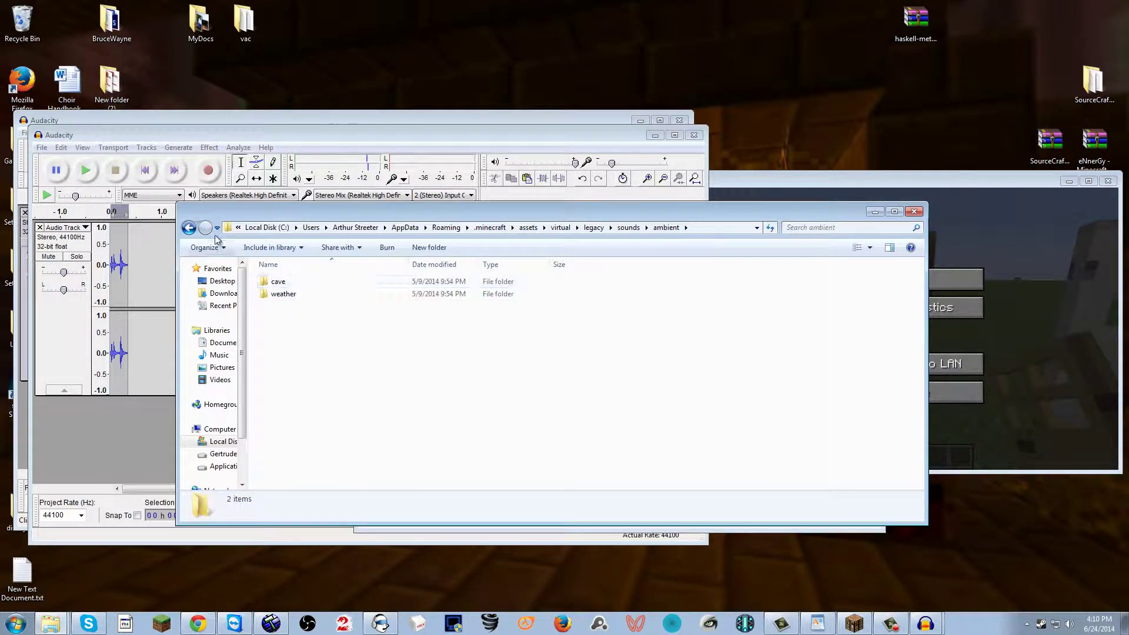
left_click(188, 227)
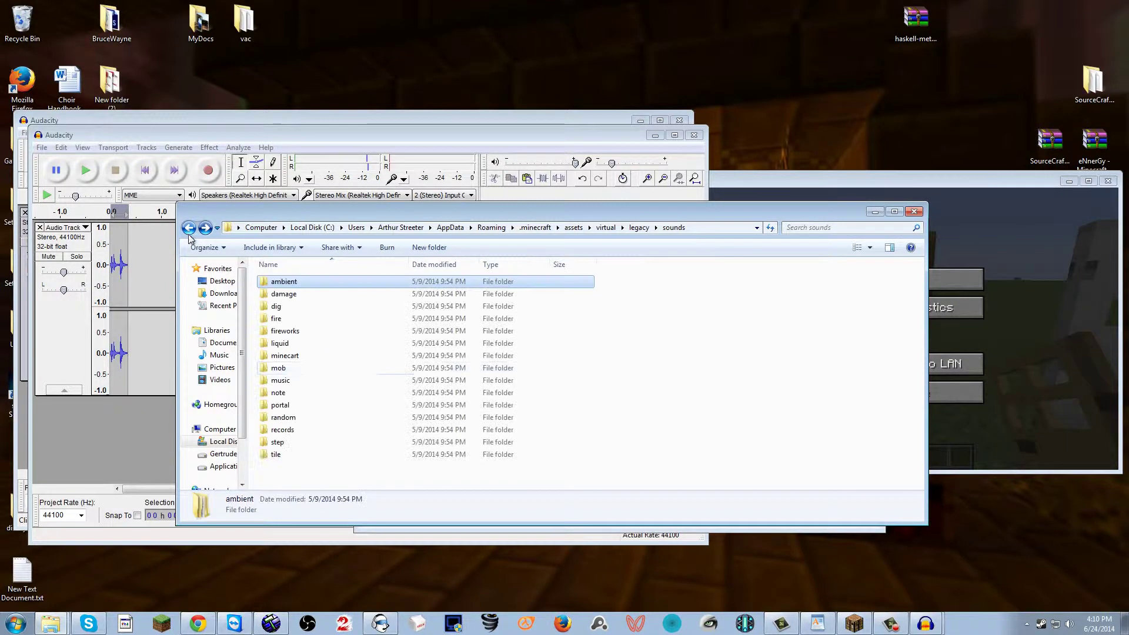
double_click(339, 347)
left_click(292, 345)
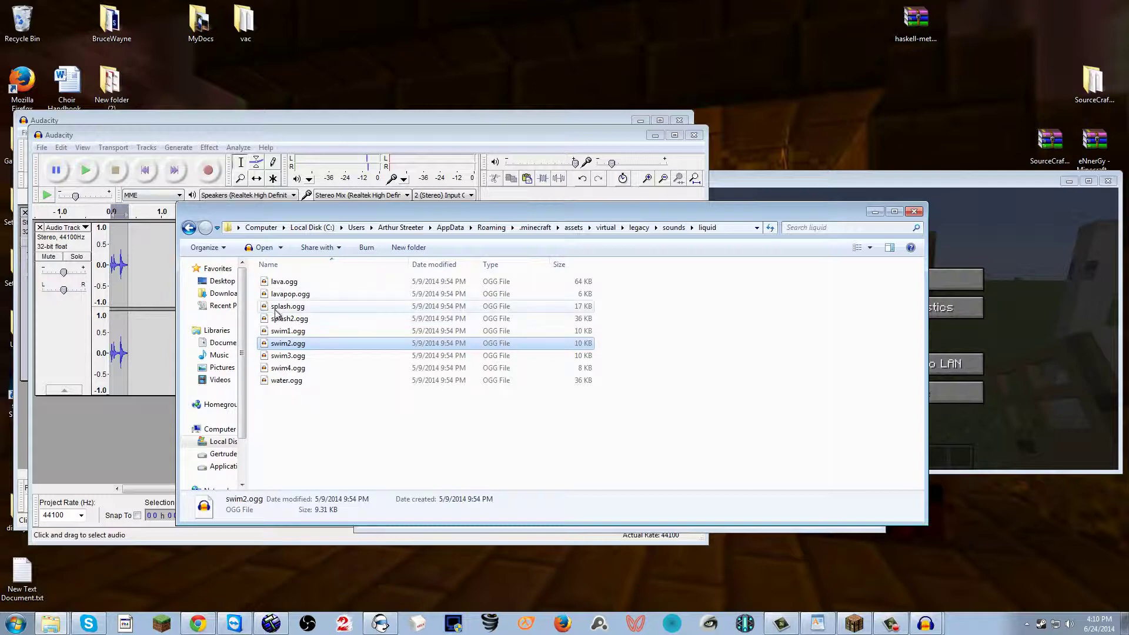
- Replace the Audacity project's audio track with swim4.ogg from the liquid folder and view the available export commands
left_click(50, 238)
left_click(40, 226)
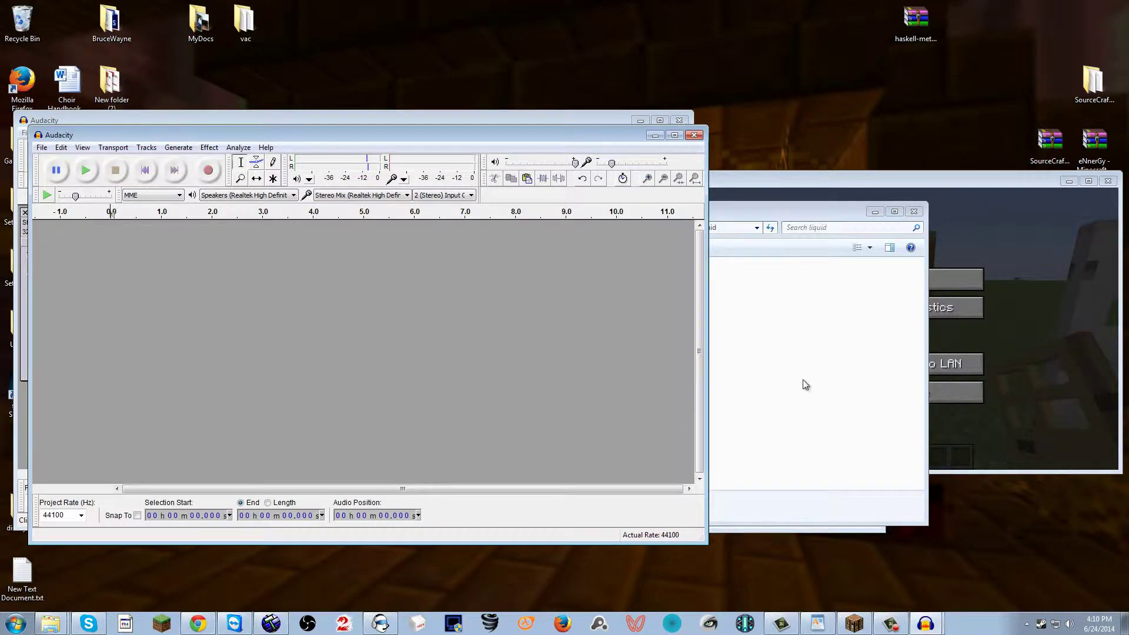
left_click(804, 380)
mouse_move(322, 373)
left_mouse_down()
mouse_move(151, 332)
mouse_move(333, 396)
mouse_move(302, 374)
left_mouse_up()
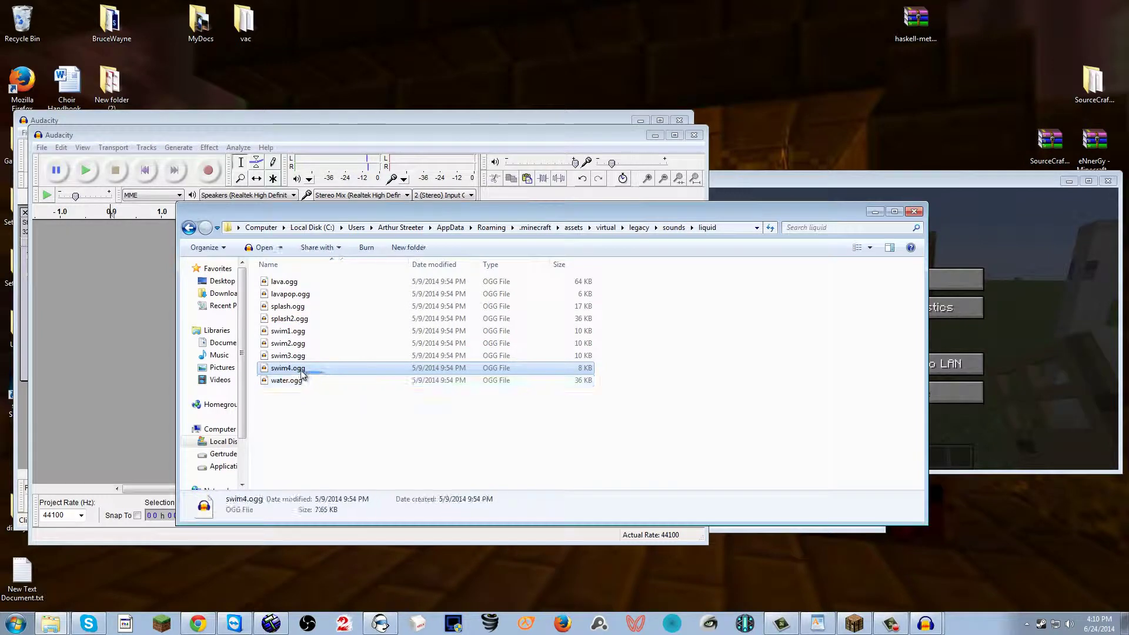
left_click_drag(122, 345, 118, 351)
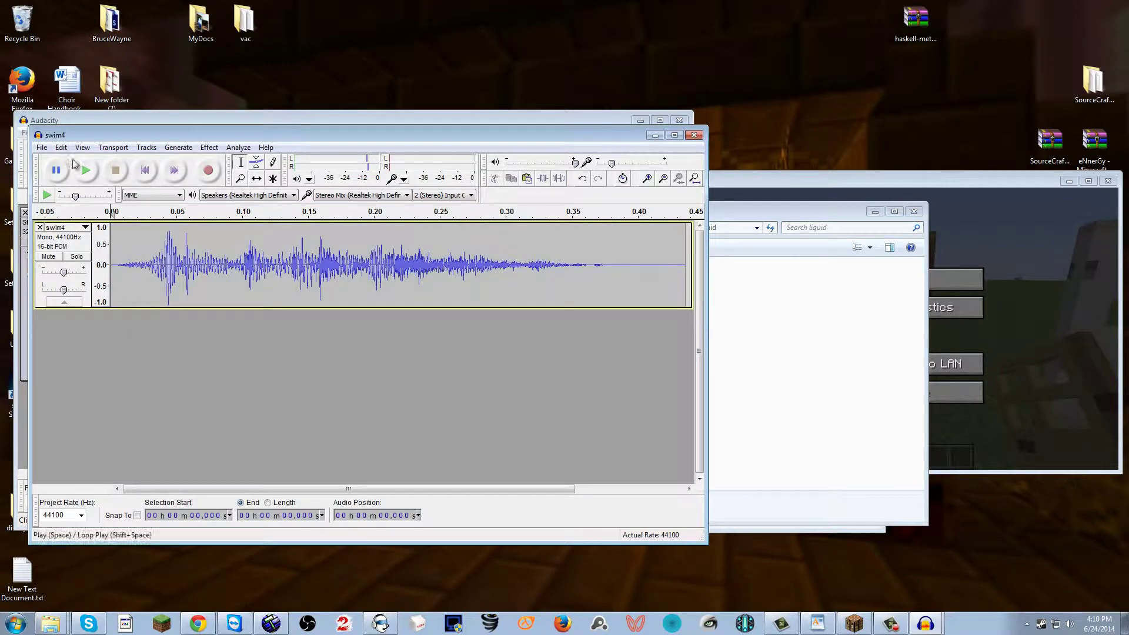
left_click(41, 148)
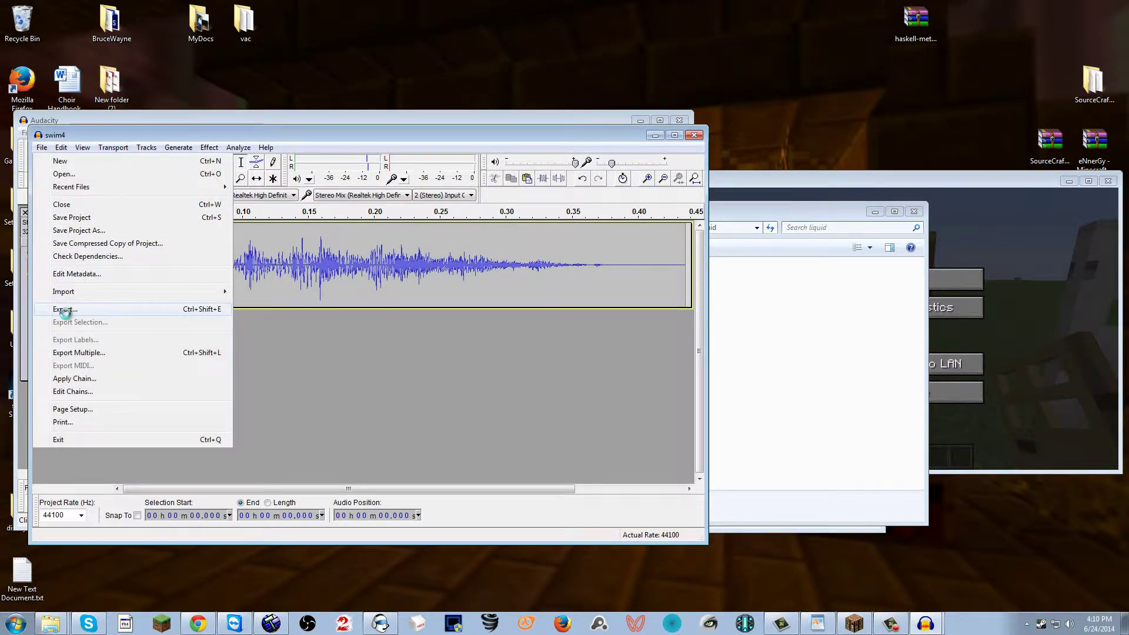
left_click(117, 304)
left_click(319, 371)
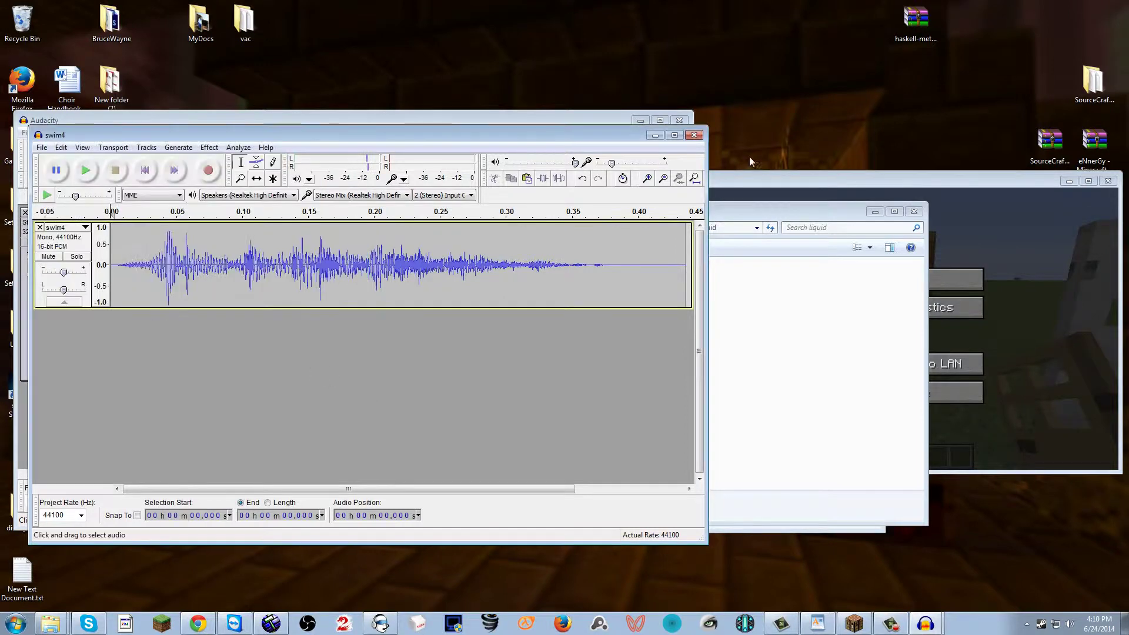
- Close both Audacity projects without saving their changes and return to the liquid folder window
left_click(694, 136)
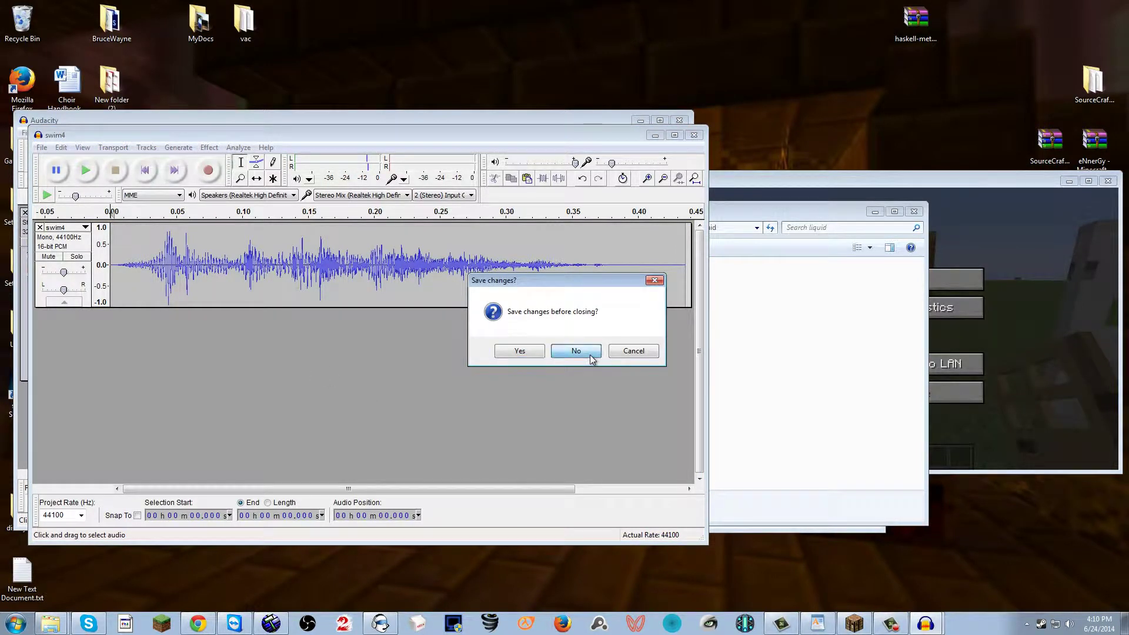
left_click(576, 351)
left_click(679, 120)
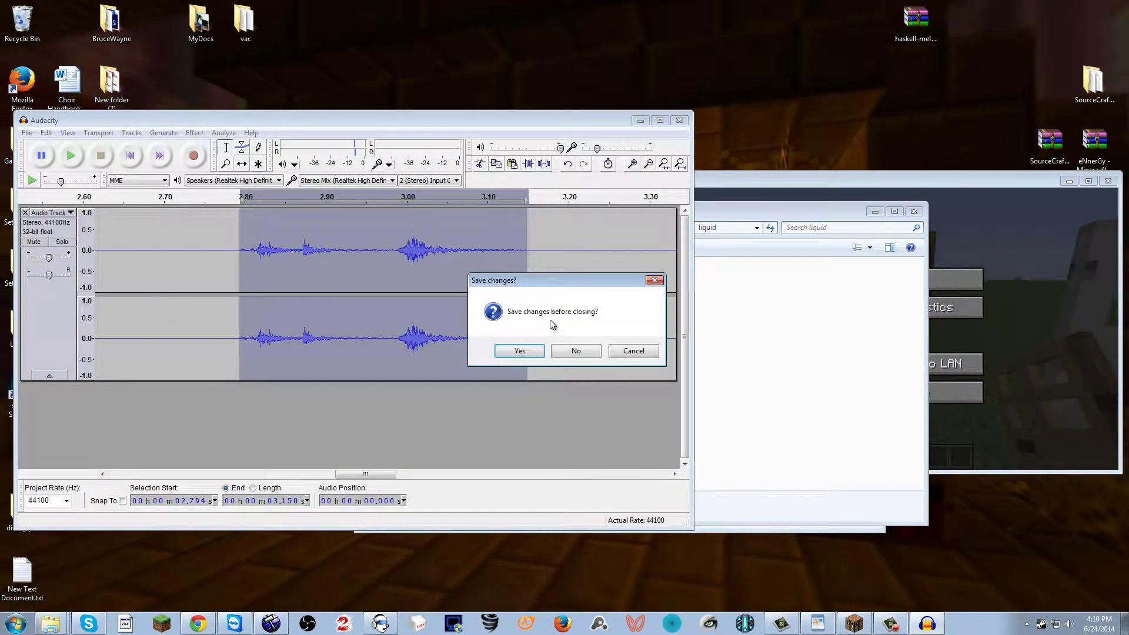
left_click(570, 349)
left_click(471, 484)
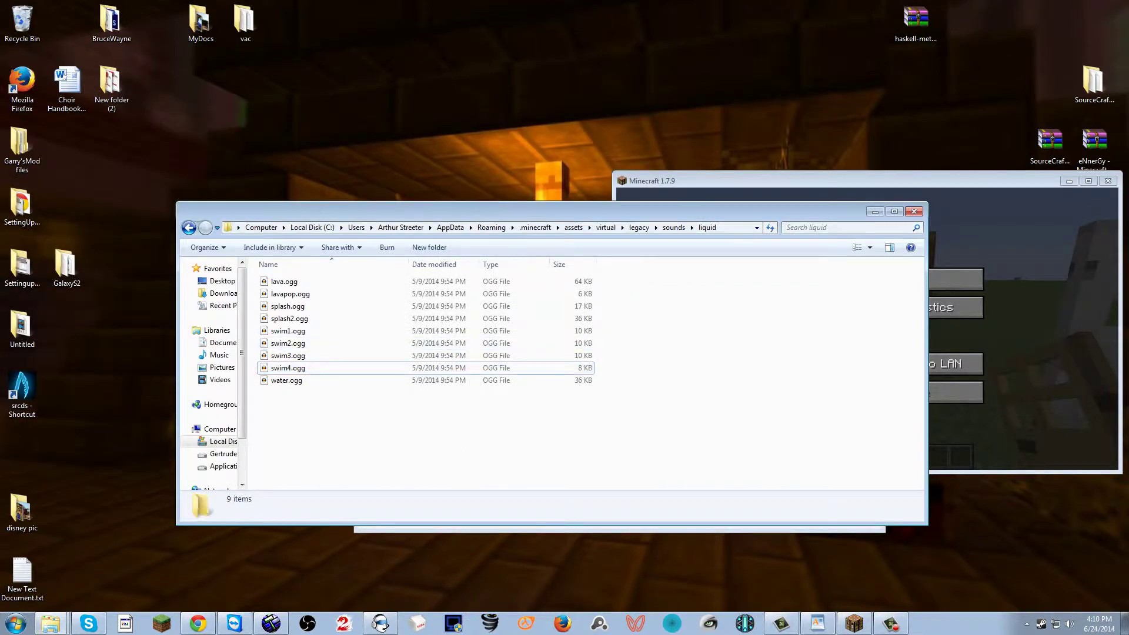
- In a new Windows Explorer window, open the common folder inside SteamGame\SteamApps on the Applications (H:) drive
key("super")
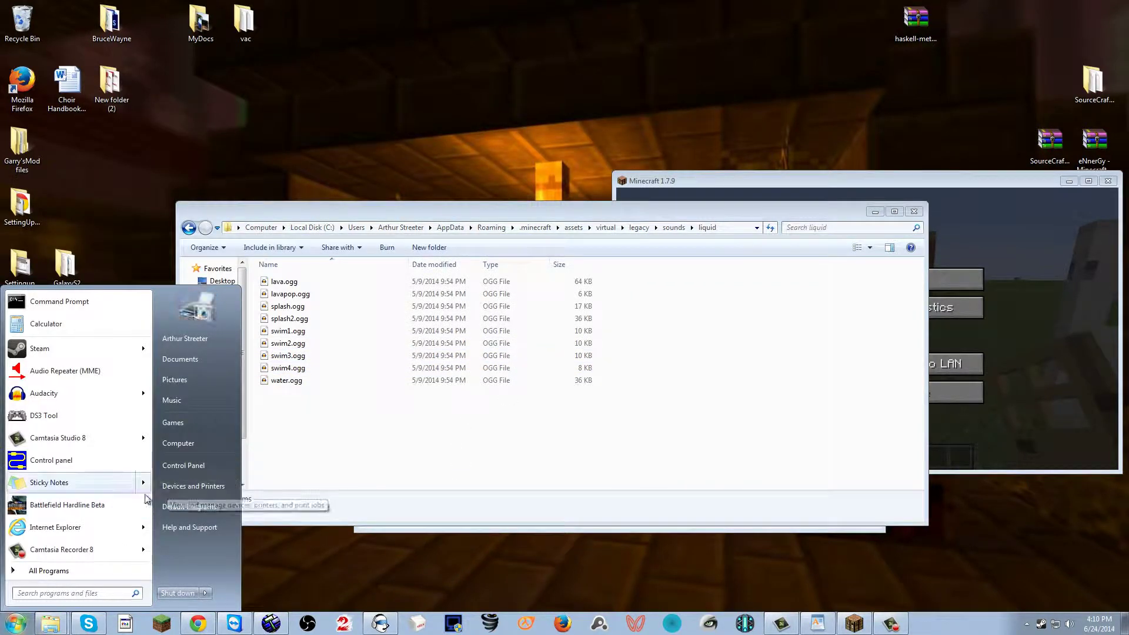
left_click(187, 444)
left_click(621, 306)
double_click(620, 304)
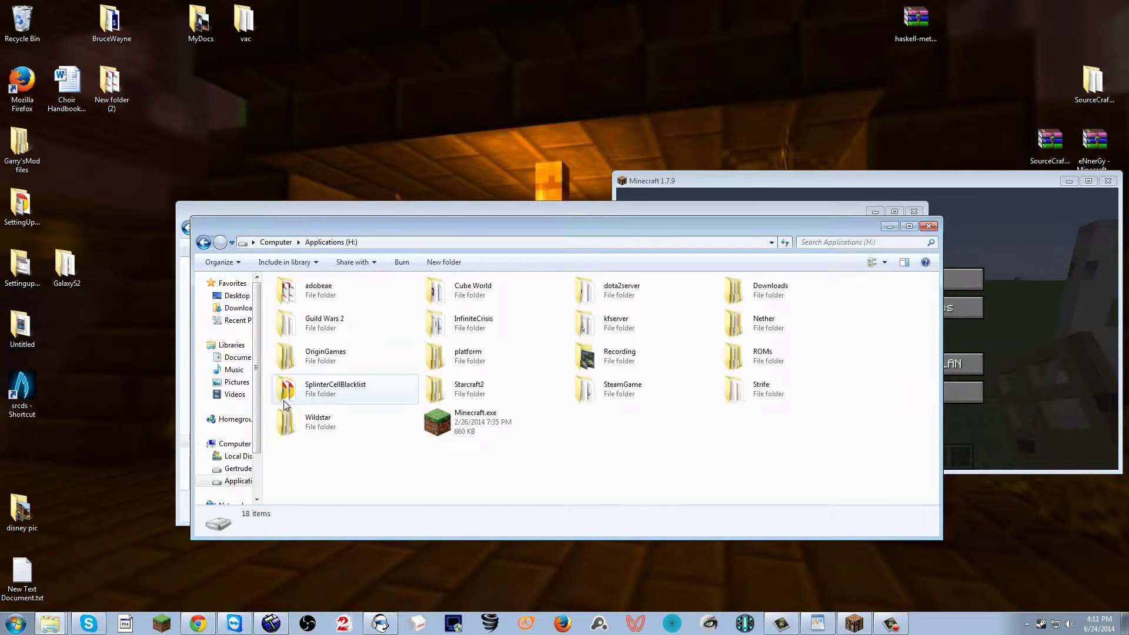
double_click(571, 390)
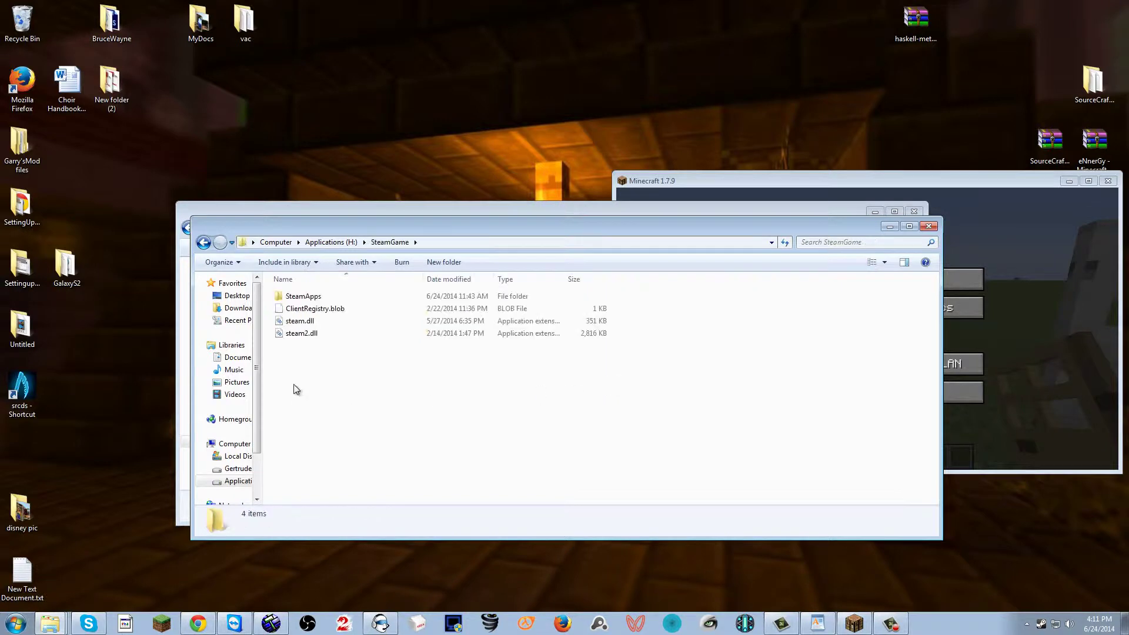
double_click(333, 296)
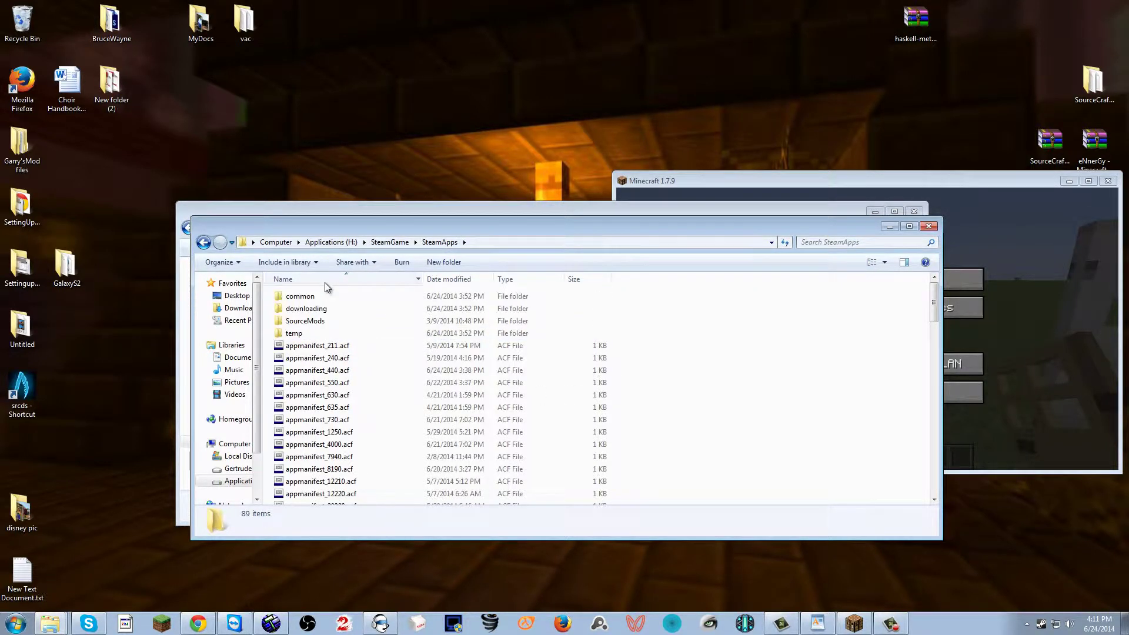
double_click(323, 296)
- Open the sound folder inside GarrysMod\garrysmod
scroll(361, 395, "down", 7)
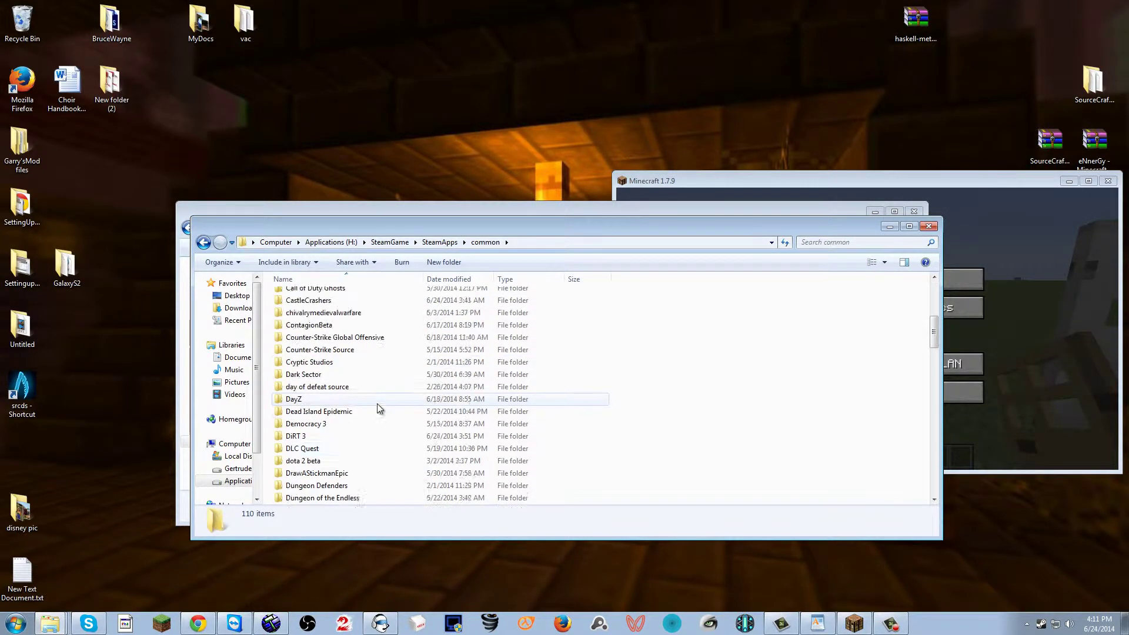
scroll(328, 347, "down", 3)
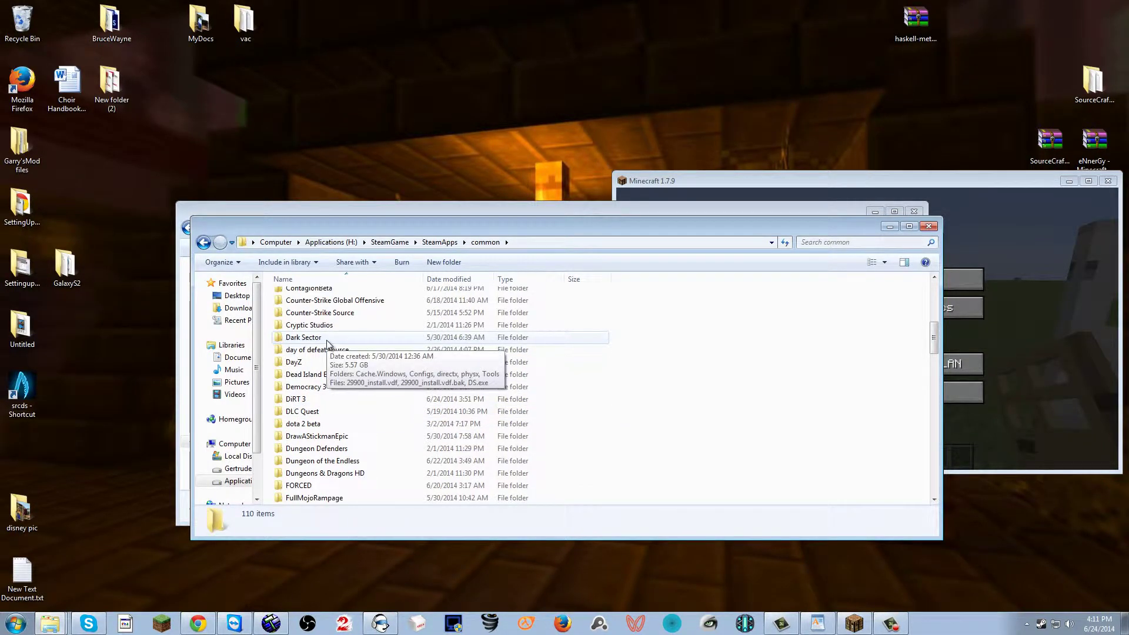
left_click(317, 451)
double_click(317, 450)
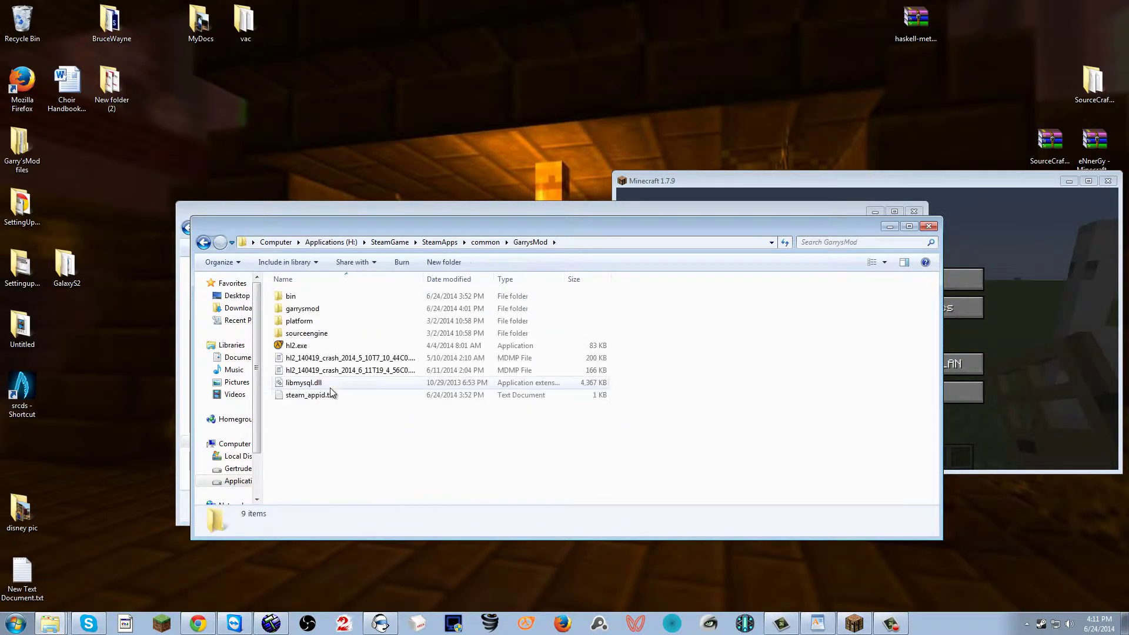
double_click(323, 308)
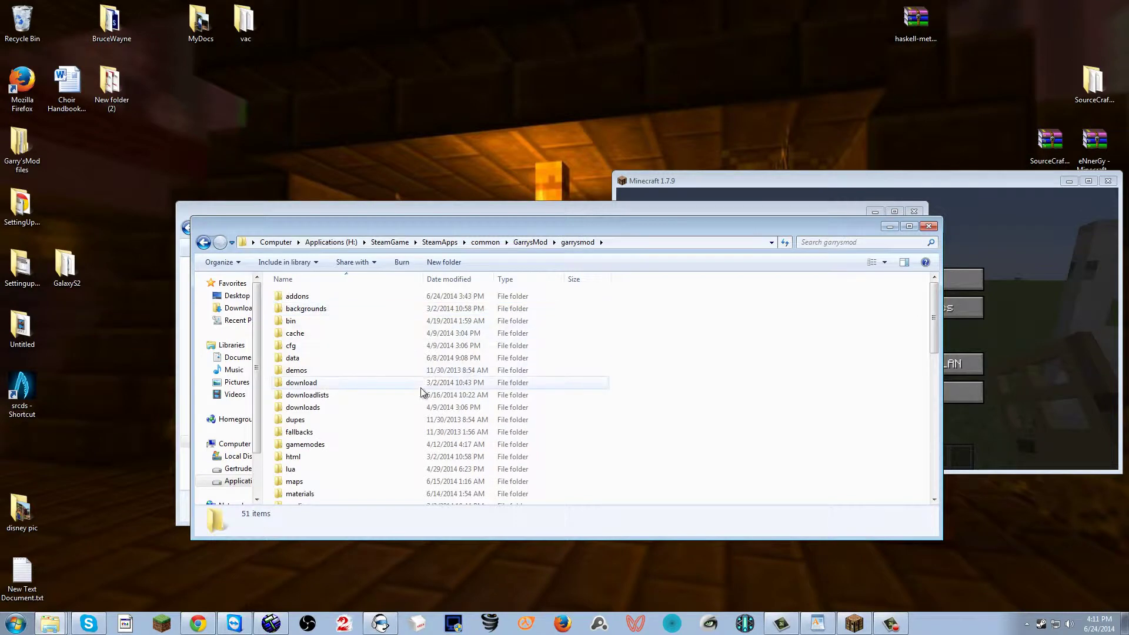
scroll(391, 408, "down", 5)
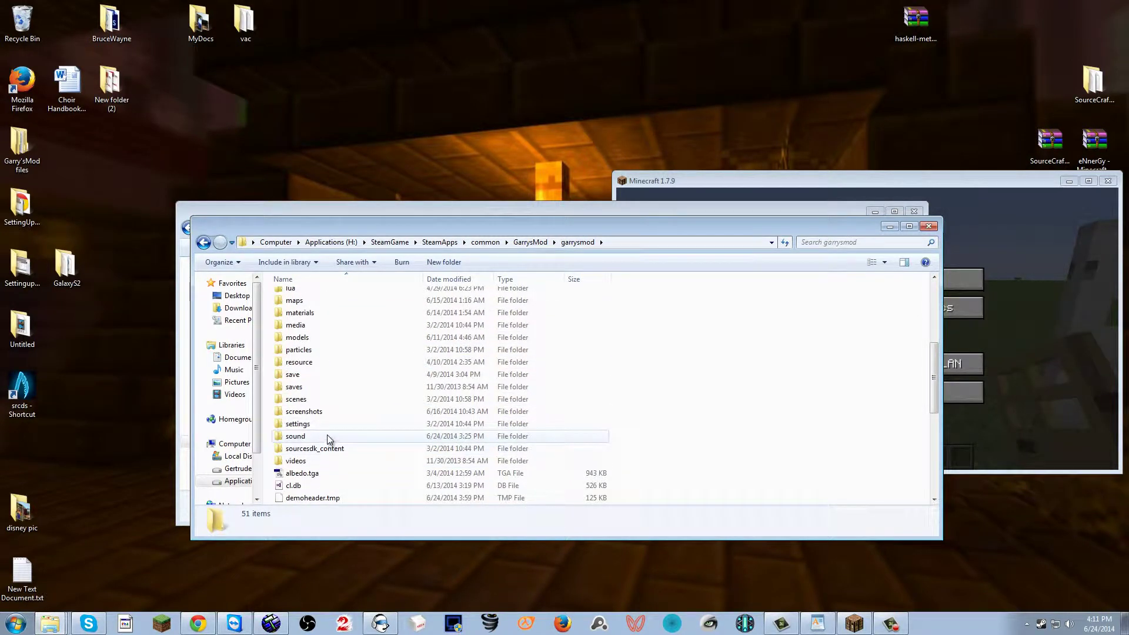
double_click(328, 437)
- Show the sound folder's full path and highlight its part from SteamApps to sound
left_click(685, 244)
left_click(681, 245)
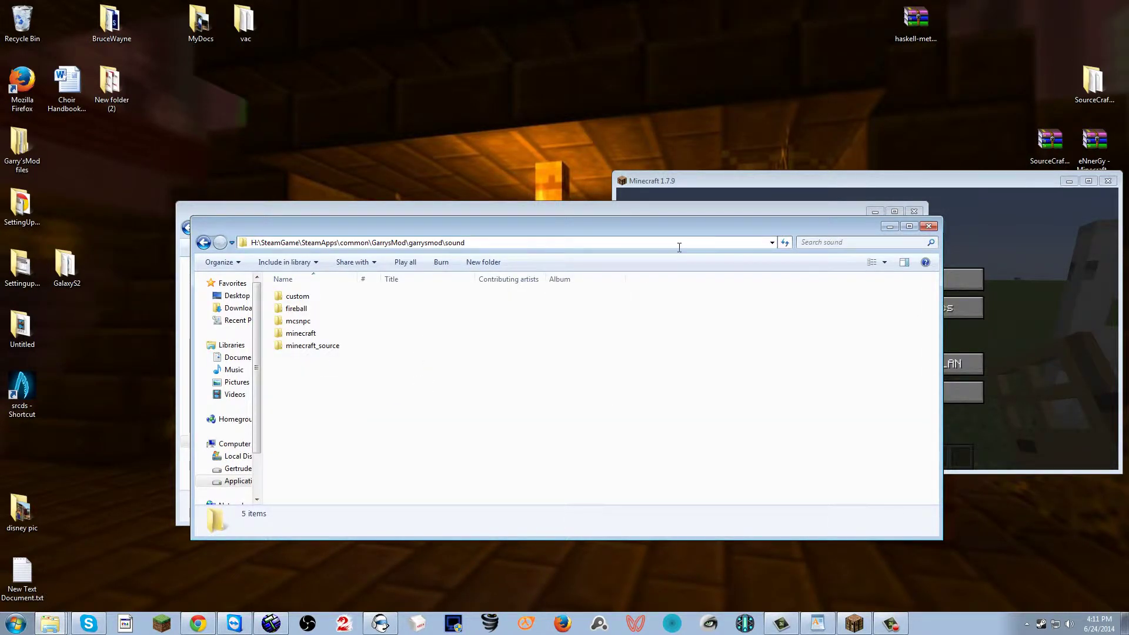
left_click_drag(465, 243, 297, 256)
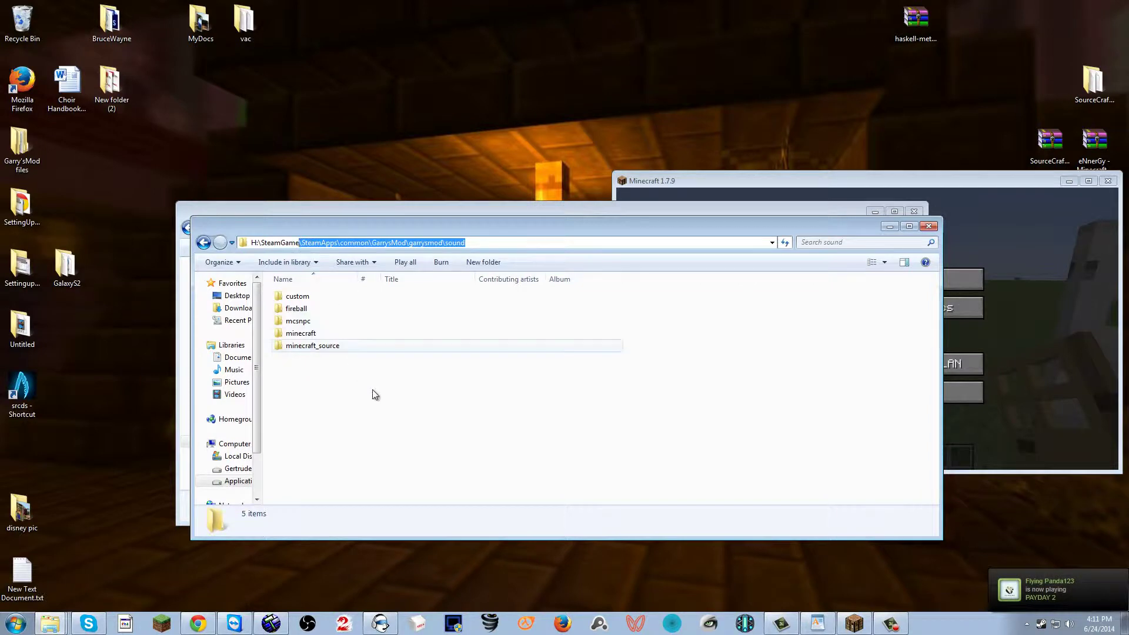
left_click(404, 400)
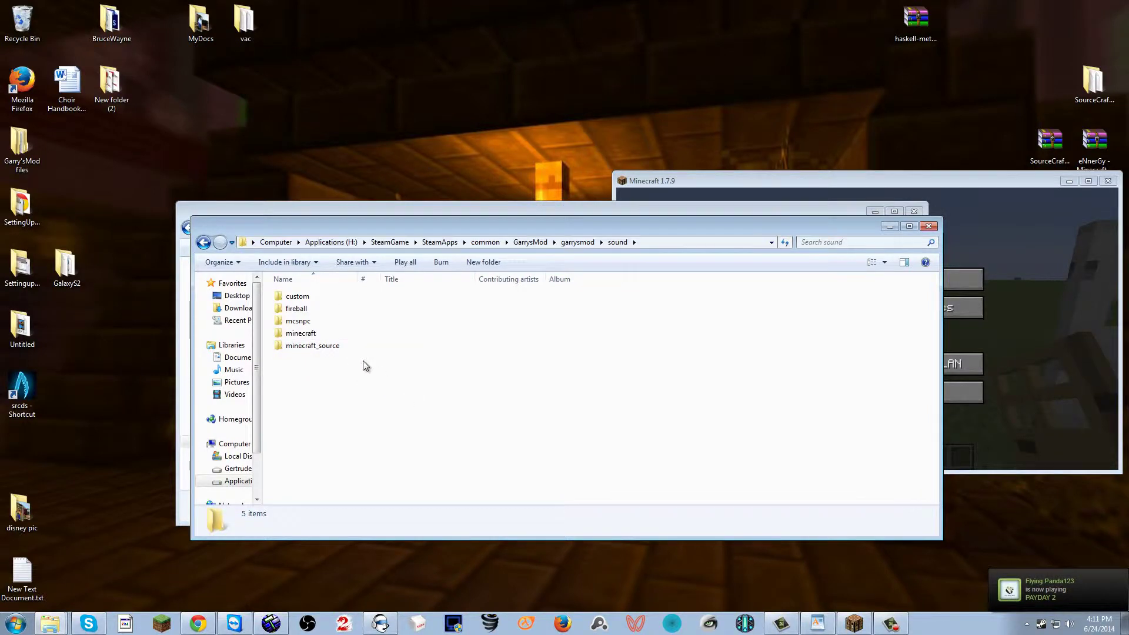
- Open the minecraft_source folder and look over its music_01 to music_03, song.mp3 and piston_out.wav files
double_click(330, 345)
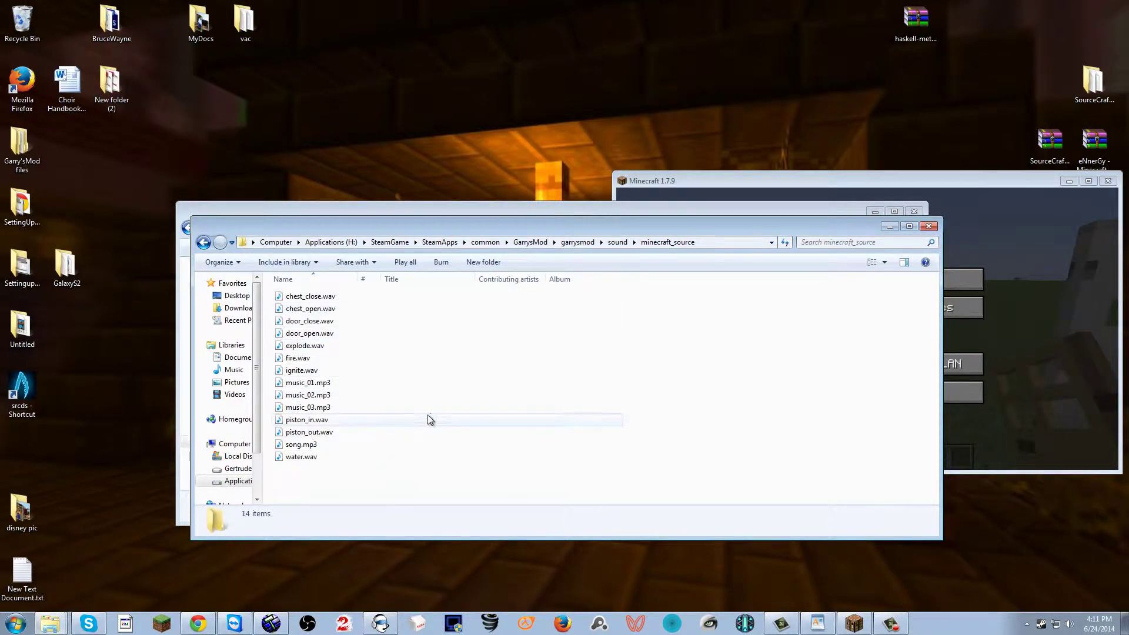
left_click(347, 382)
left_click(364, 395)
left_click(372, 407)
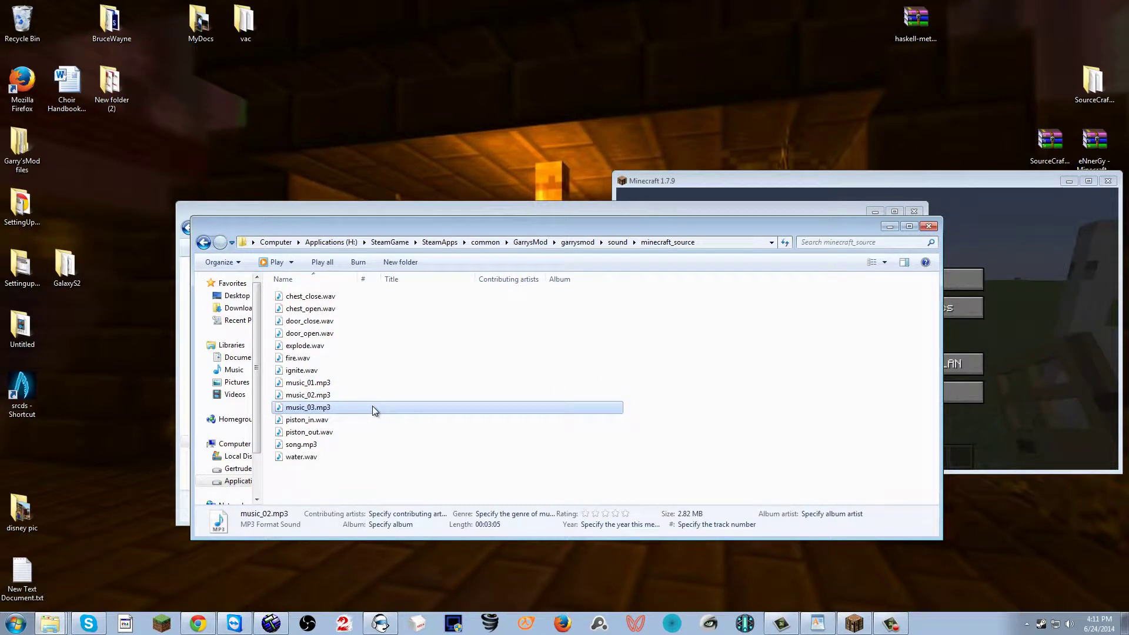
left_click(499, 441)
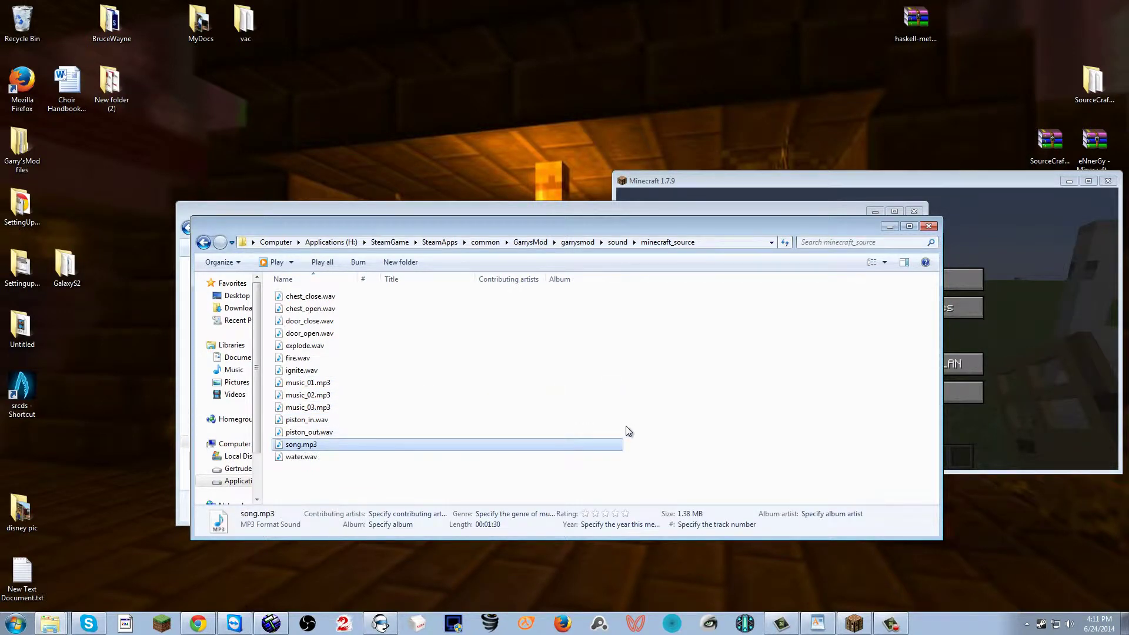
left_click(626, 427)
left_click(612, 433)
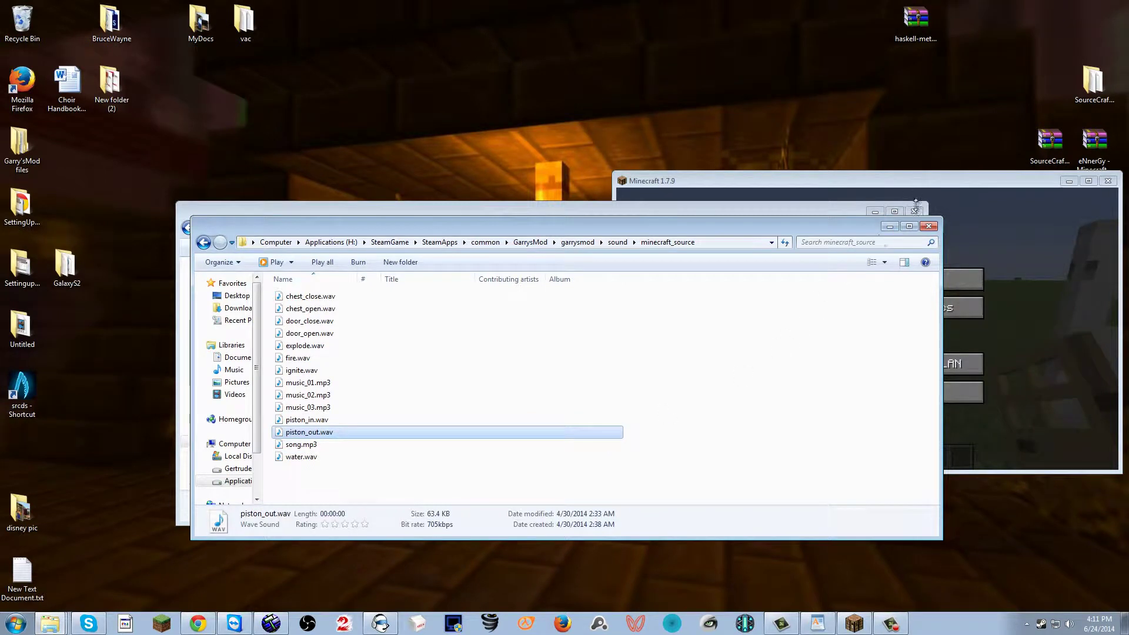
- Close the minecraft_source and liquid folder windows and switch to the TestVideo.vmf map in Hammer
left_click(929, 227)
left_click(914, 211)
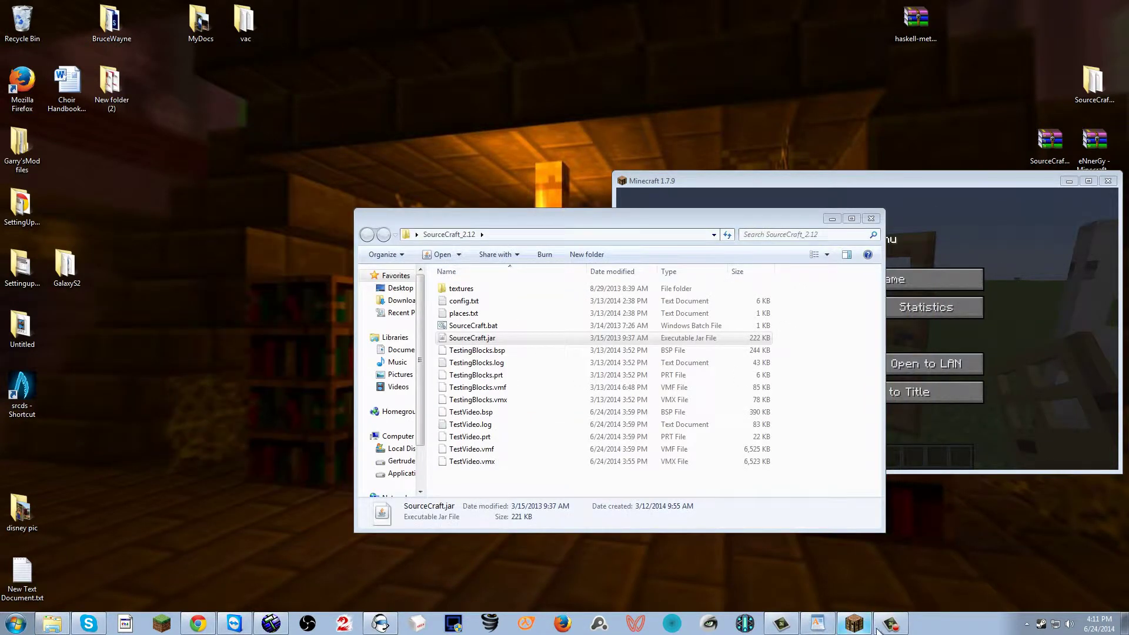
left_click(271, 623)
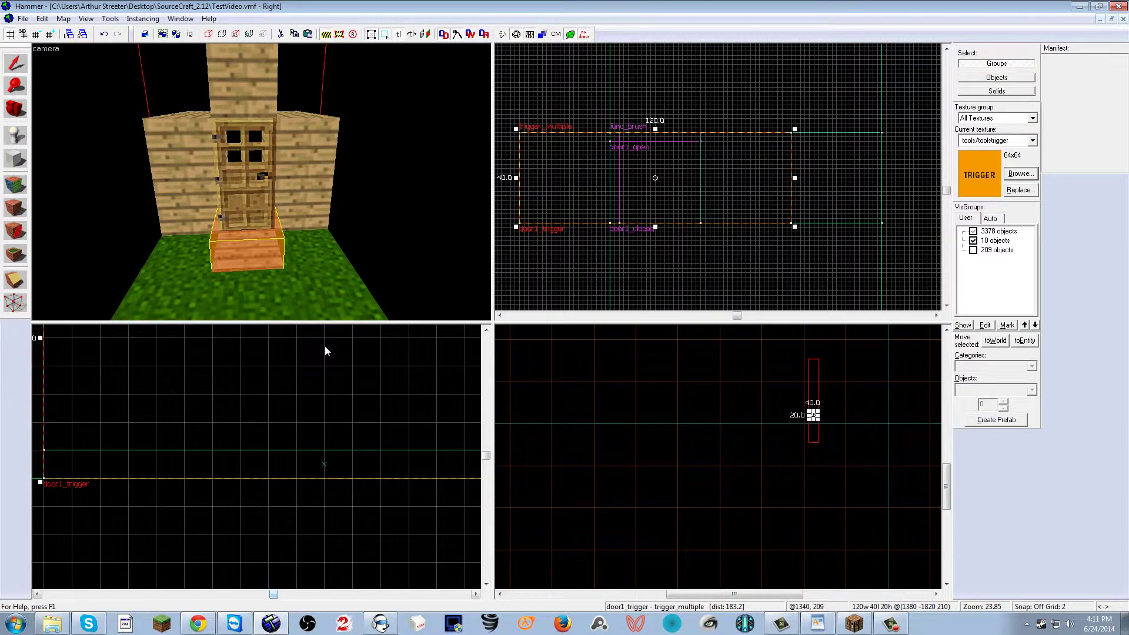
- Activate the Entity tool, save and quit the open Minecraft world, close the game and return to Hammer
left_click(26, 135)
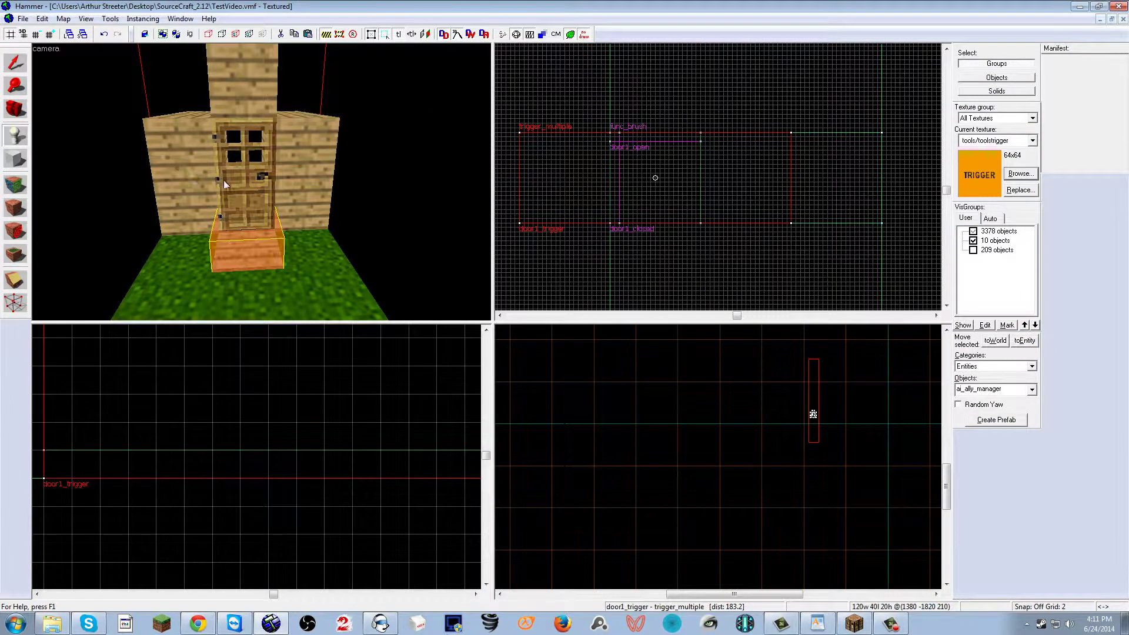
left_click(854, 623)
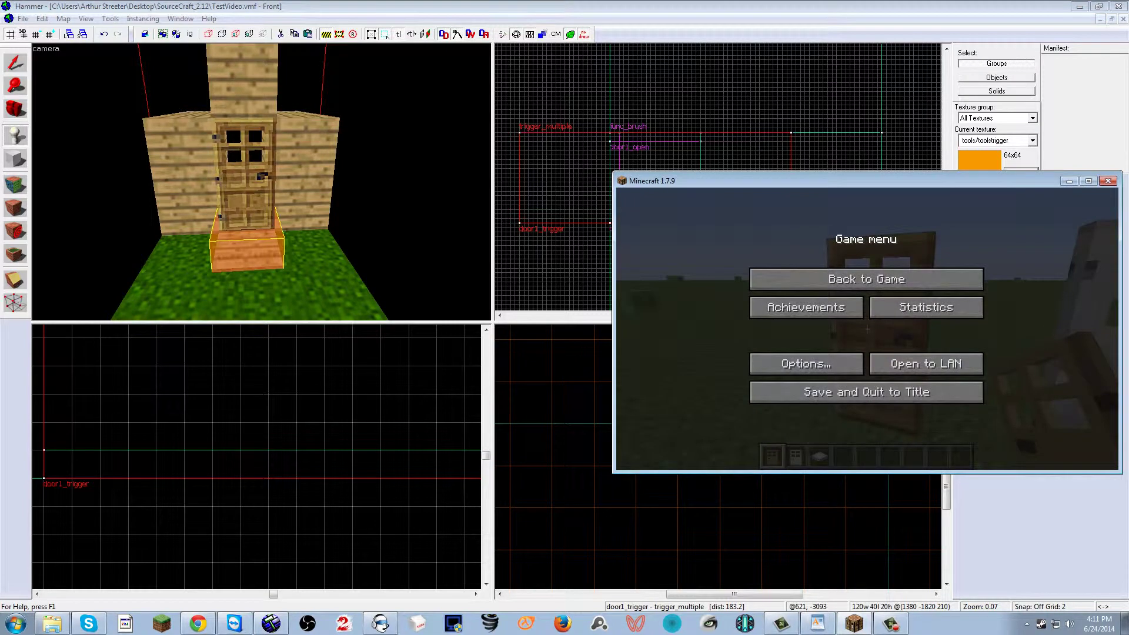
left_click(852, 393)
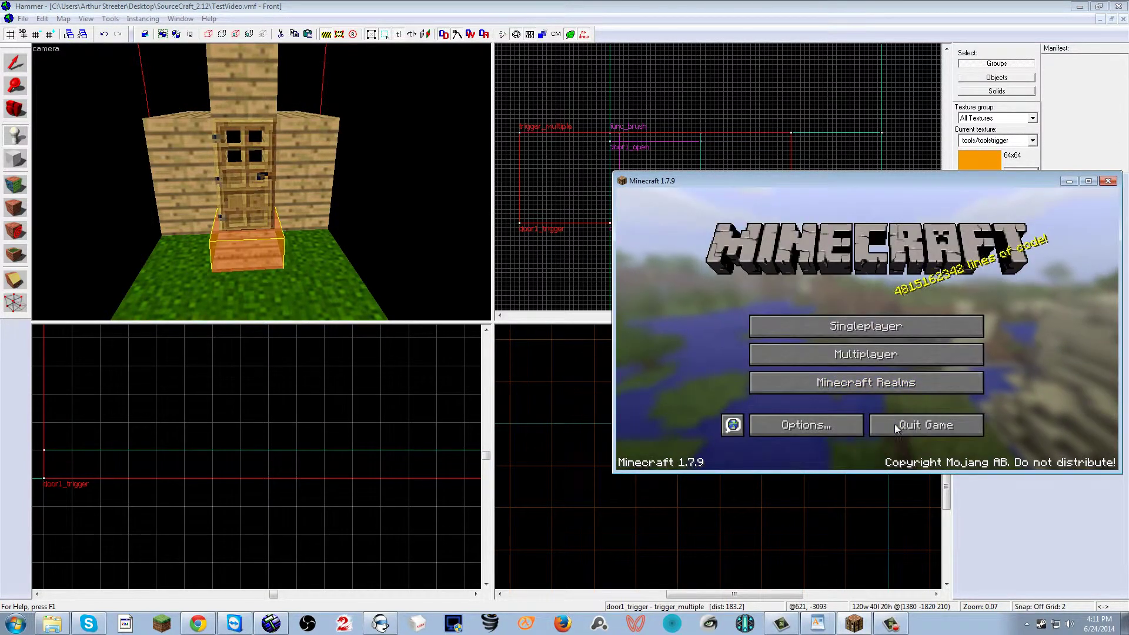
left_click(347, 23)
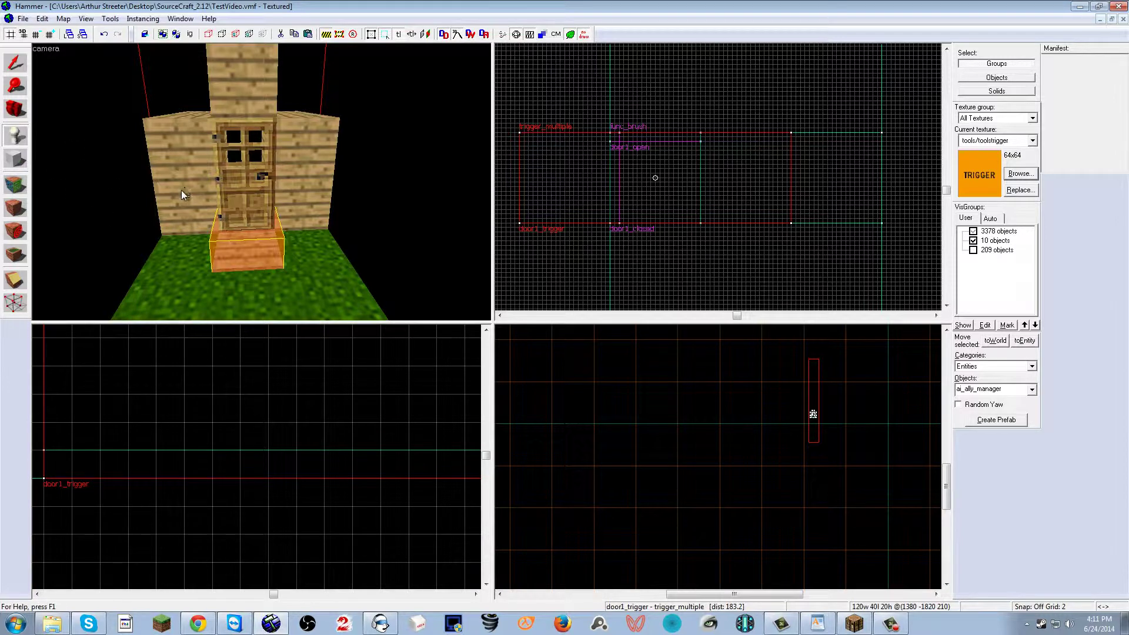
- Place a point entity on the plank wall beside the door's handle side and open its object properties
key("z")
key("w")
scroll(282, 181, "up", 4)
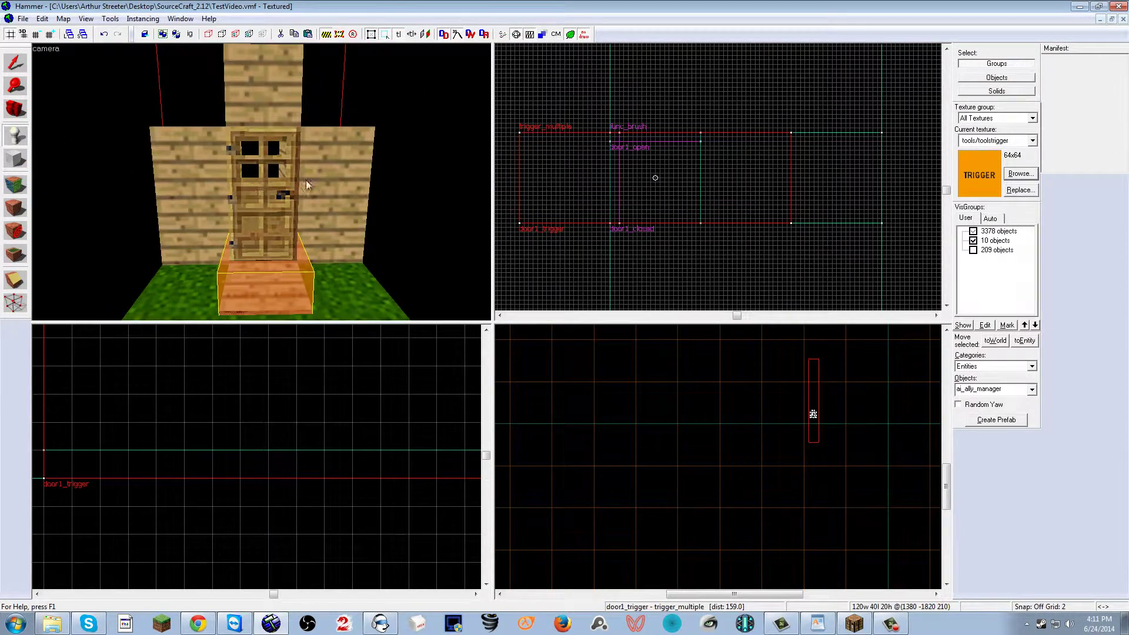
left_click(326, 189)
key("shift+s")
key("alt+Return")
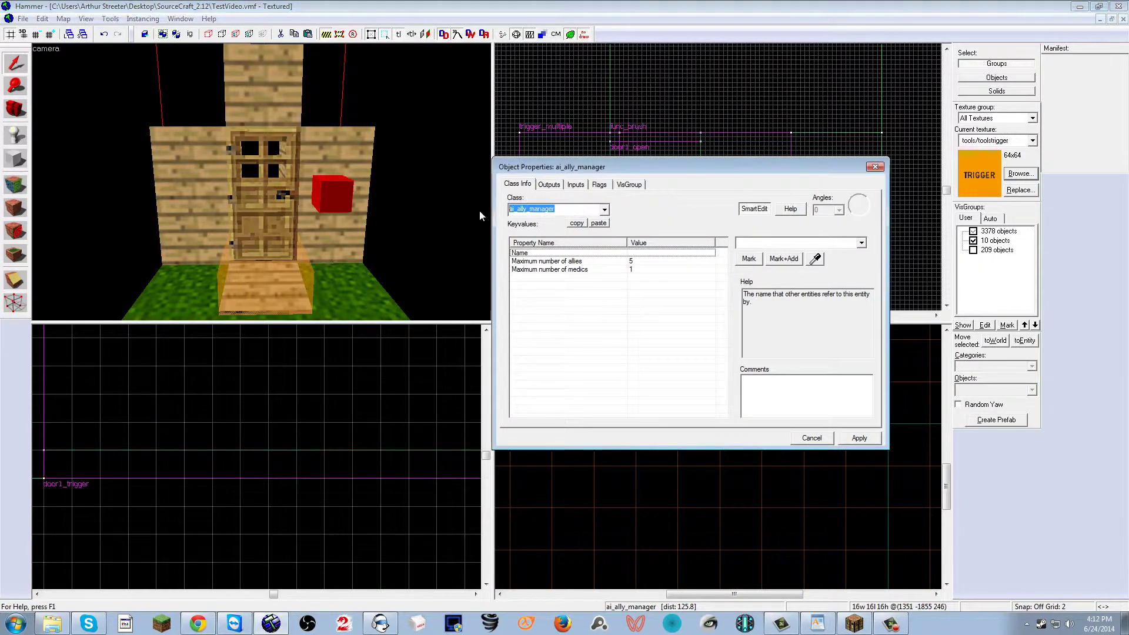
- Change the new entity's class to ambient_generic and apply it
left_click(574, 211)
type("ai_a")
key("BackSpace")
key("BackSpace")
key("BackSpace")
key("BackSpace")
type("ambi")
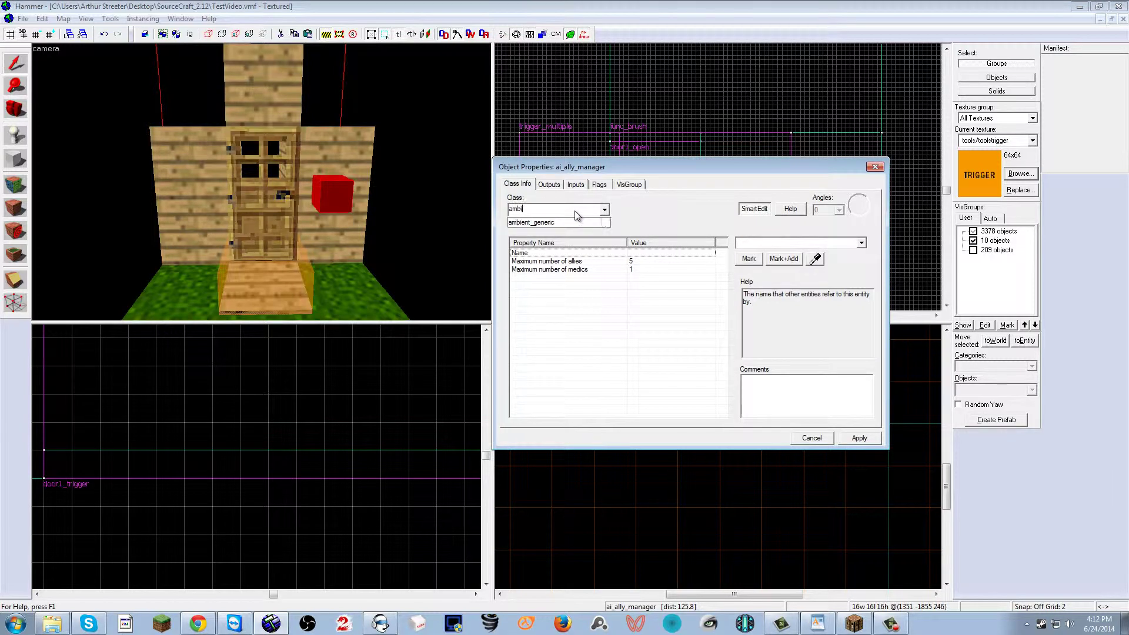
type("ent_generic")
key("Return")
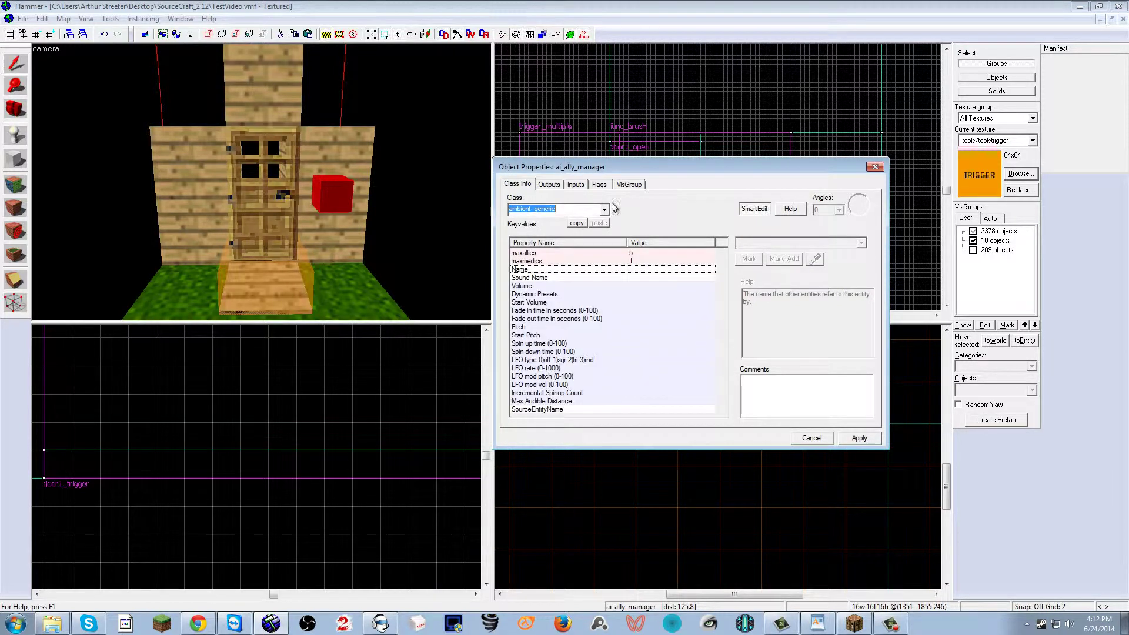
left_click(875, 435)
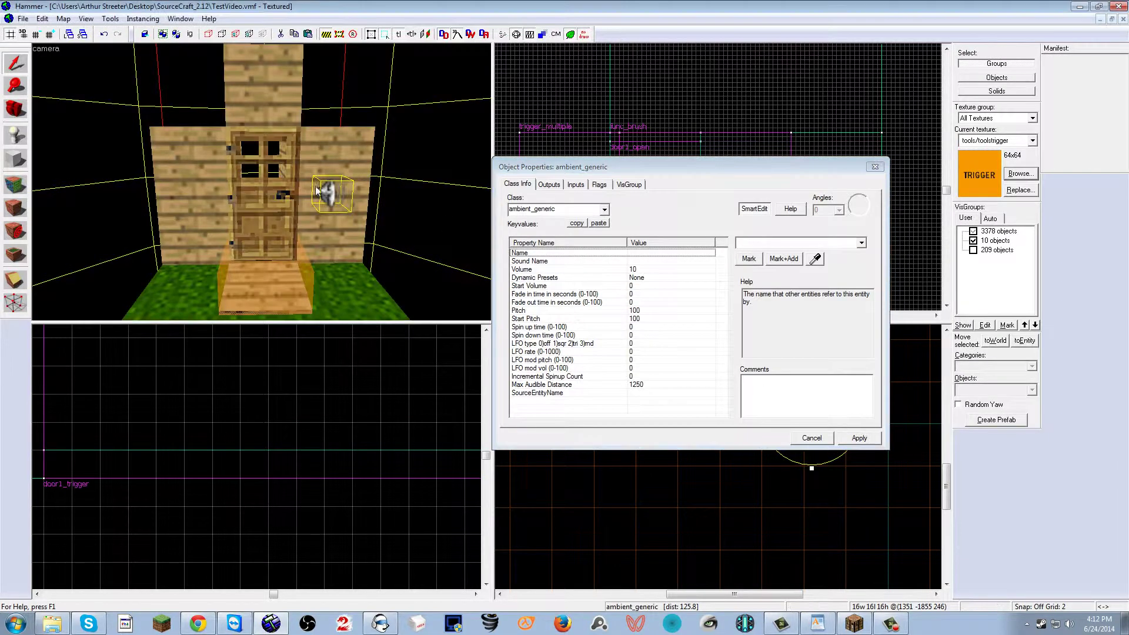
- Name the ambient_generic entity door1_open_sound and apply the name
left_click(754, 242)
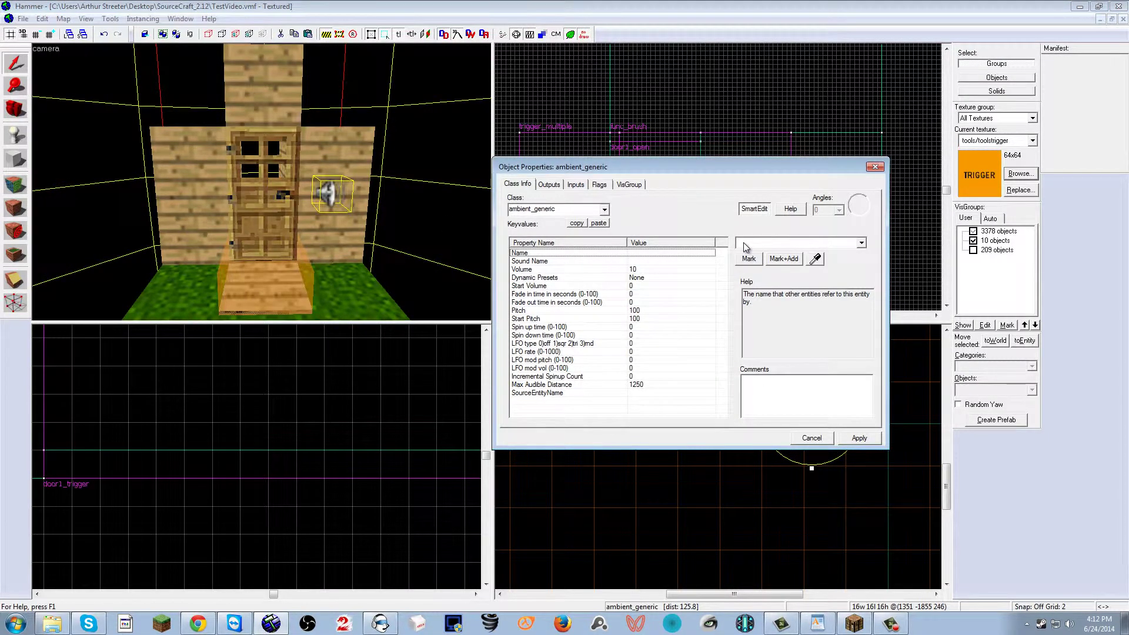
type("door1_opens")
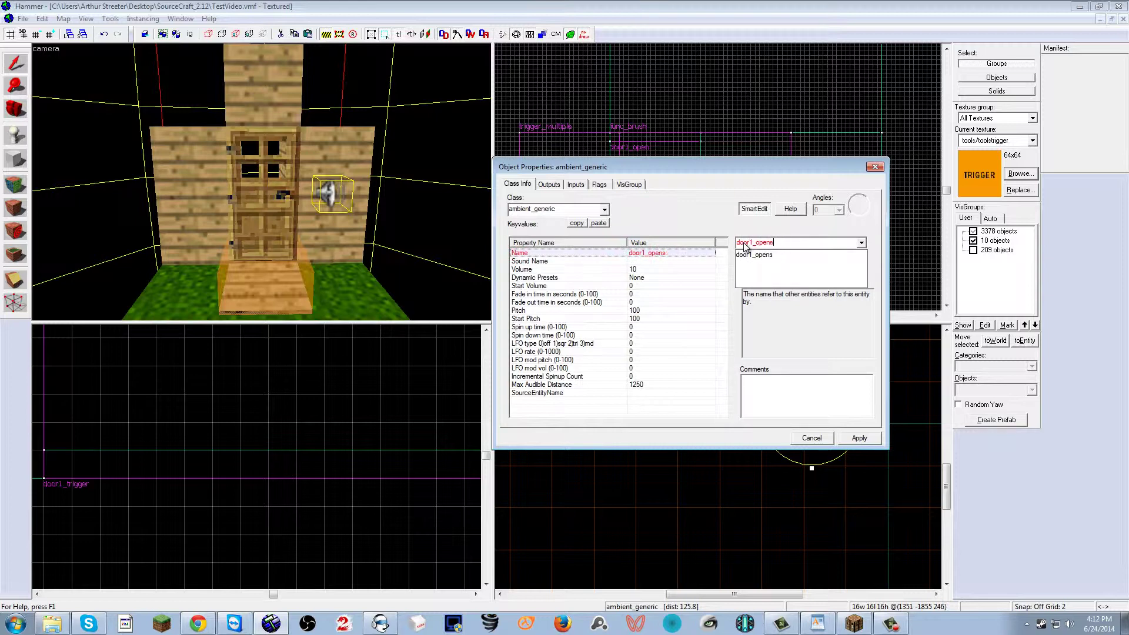
key("BackSpace")
type("_sound")
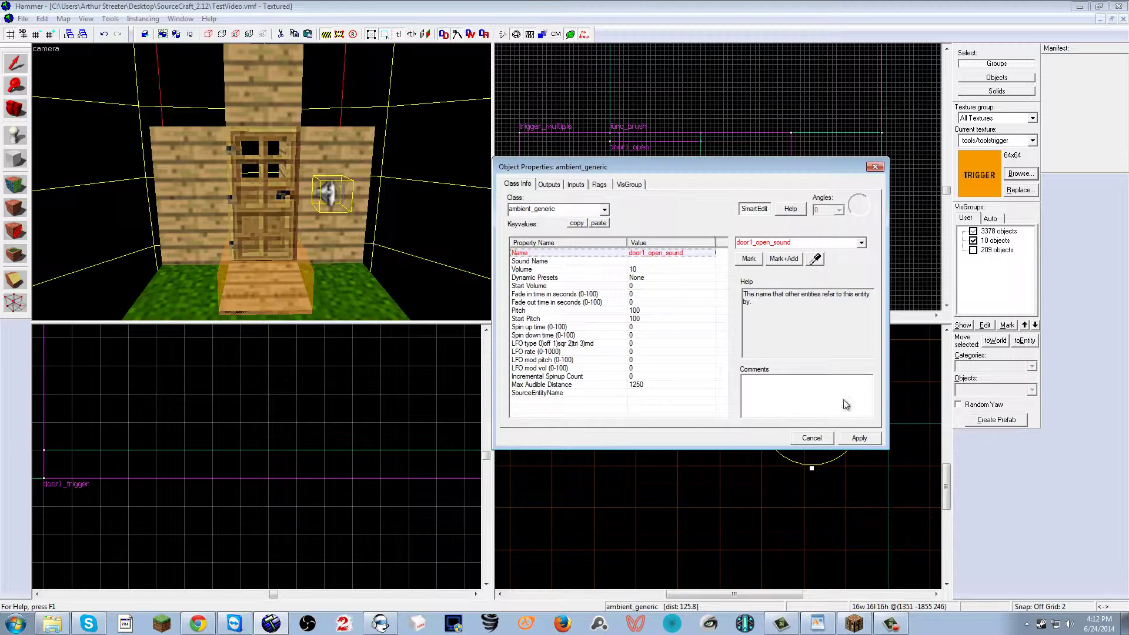
left_click(859, 438)
- Open the sound browser for the entity's Sound Name and list sounds of the Raw type
left_click(713, 261)
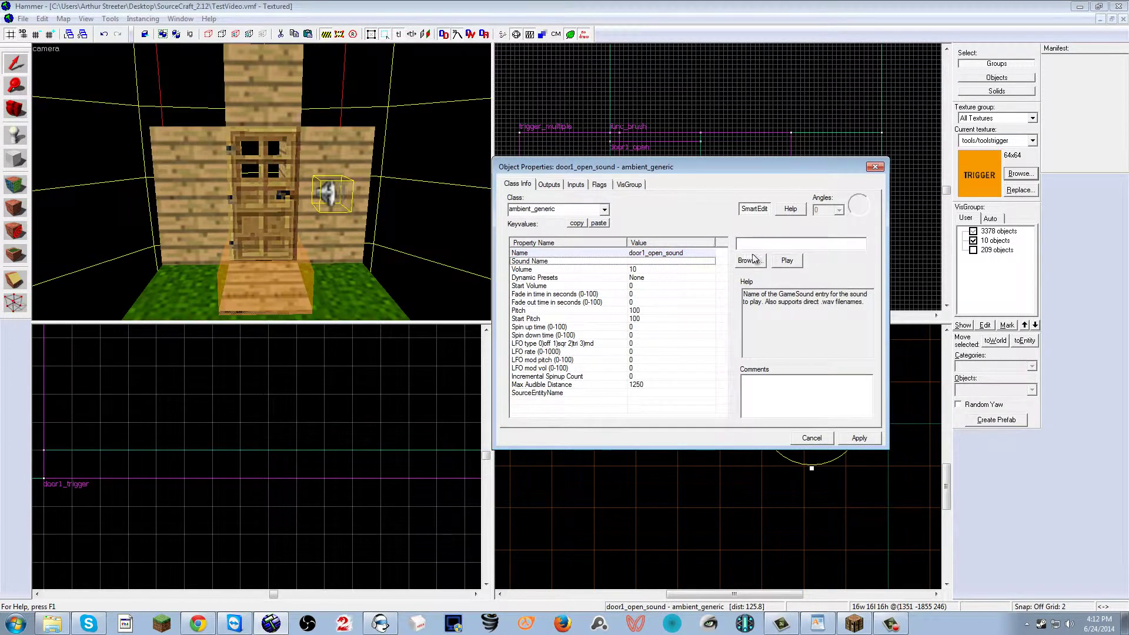
left_click(758, 259)
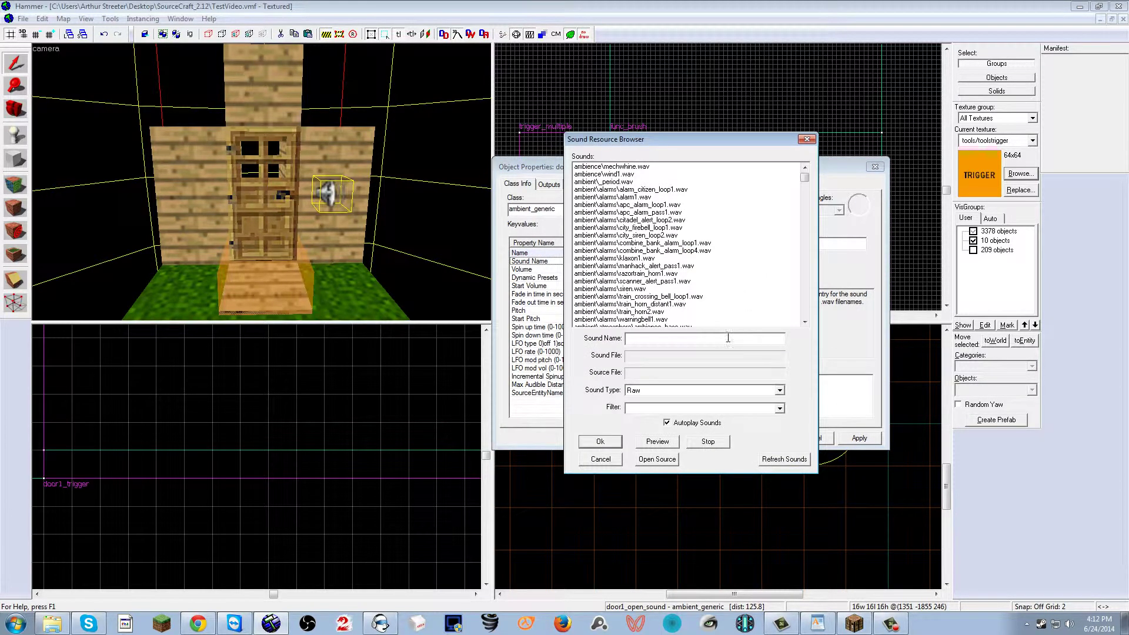
left_click(676, 393)
left_click(677, 400)
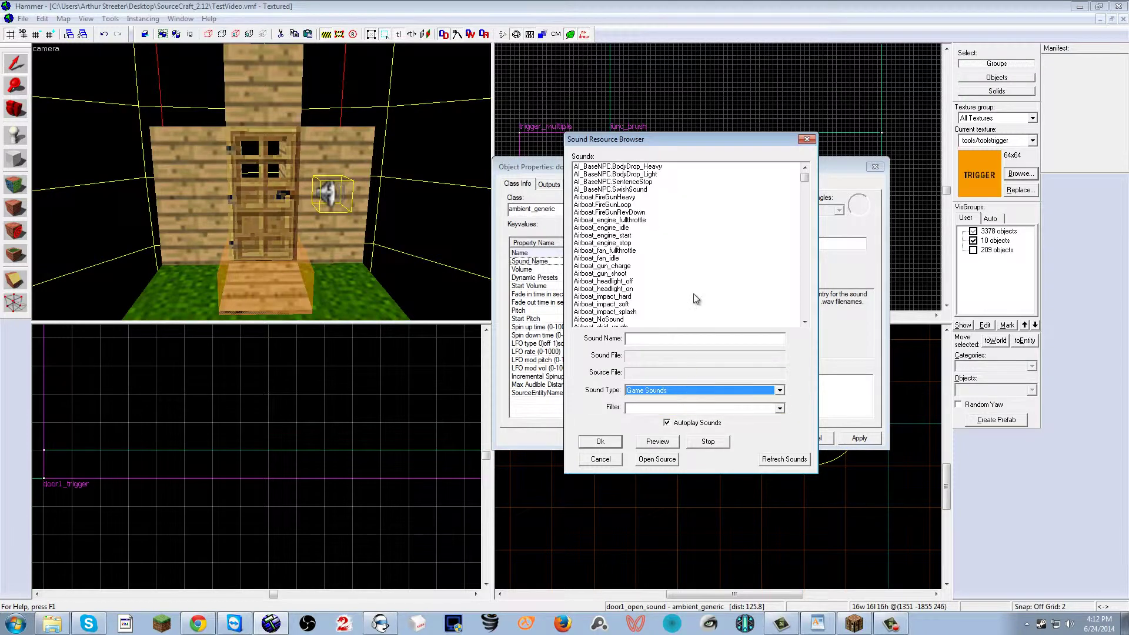
left_click(674, 390)
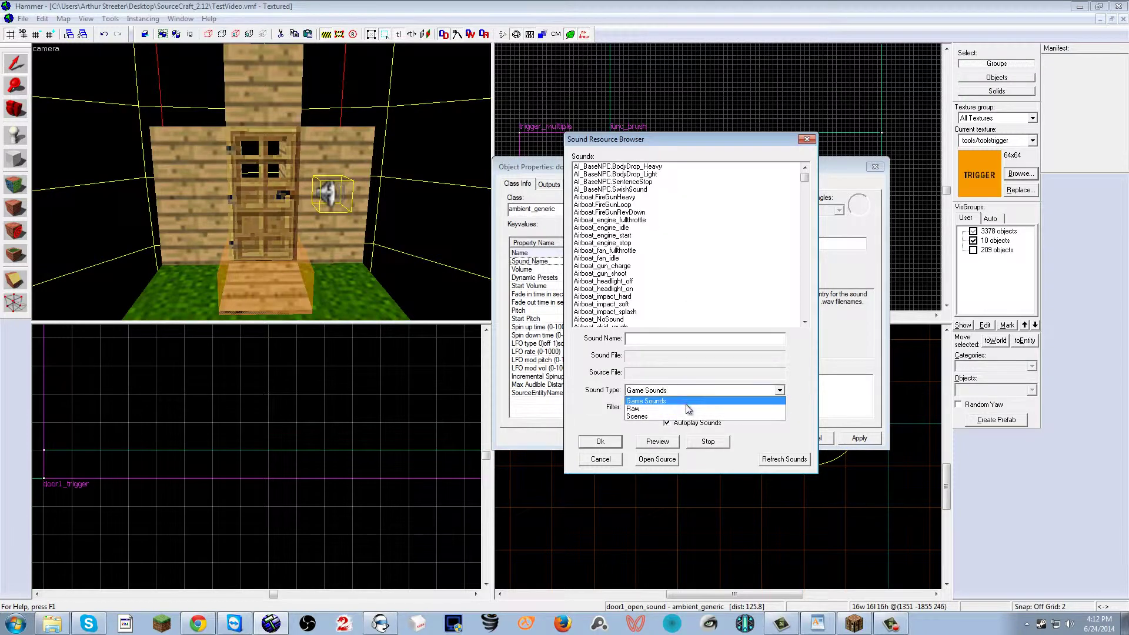
left_click(686, 408)
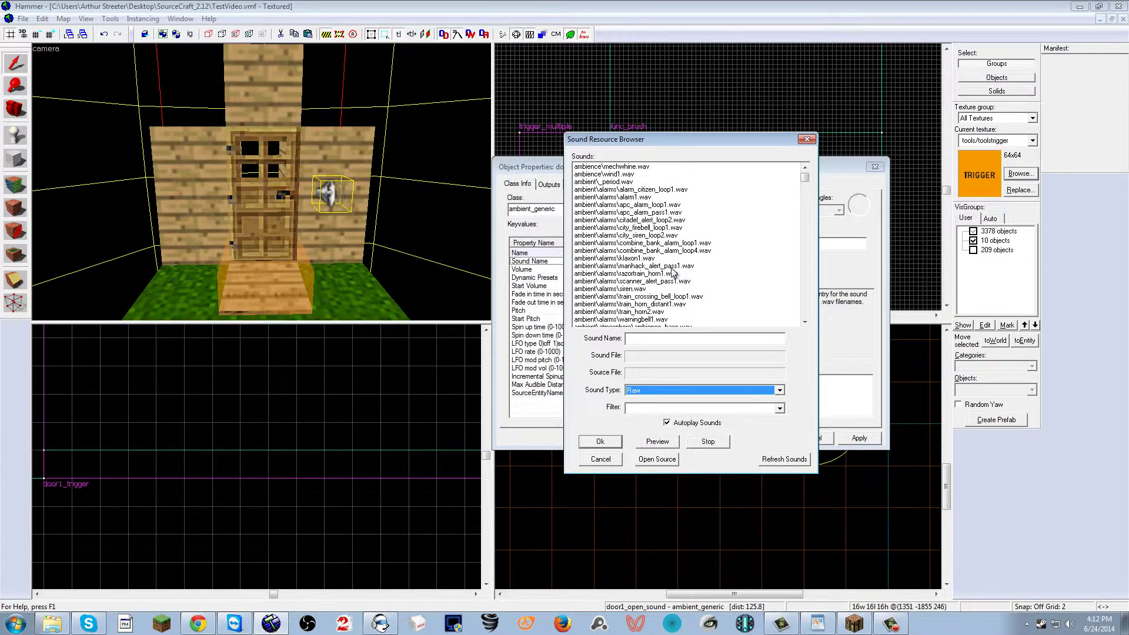
- Assign minecraft_source\door_open.wav as the sound of door1_open_sound
left_click(673, 267)
scroll(677, 264, "down", 15)
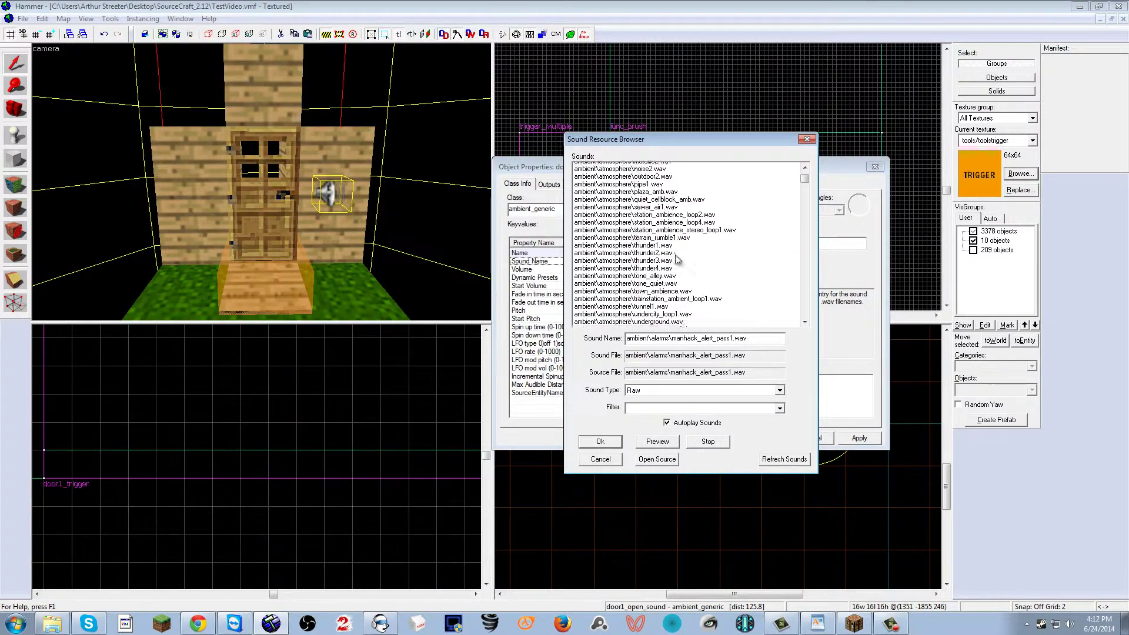
scroll(676, 259, "down", 20)
left_click(649, 296)
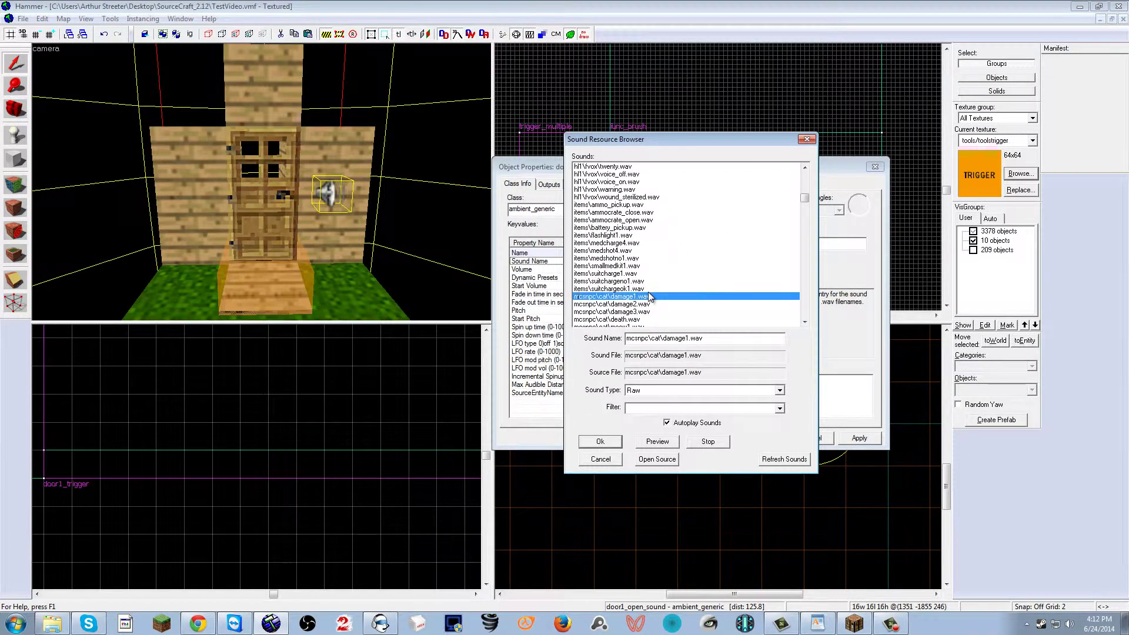
scroll(647, 295, "down", 3)
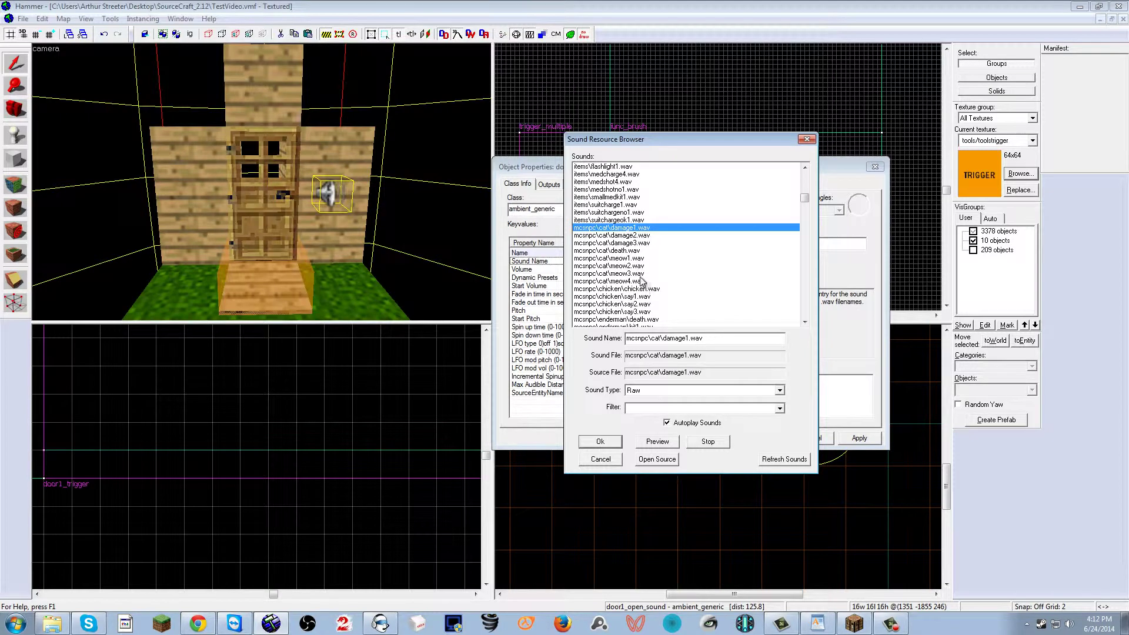
scroll(634, 263, "down", 8)
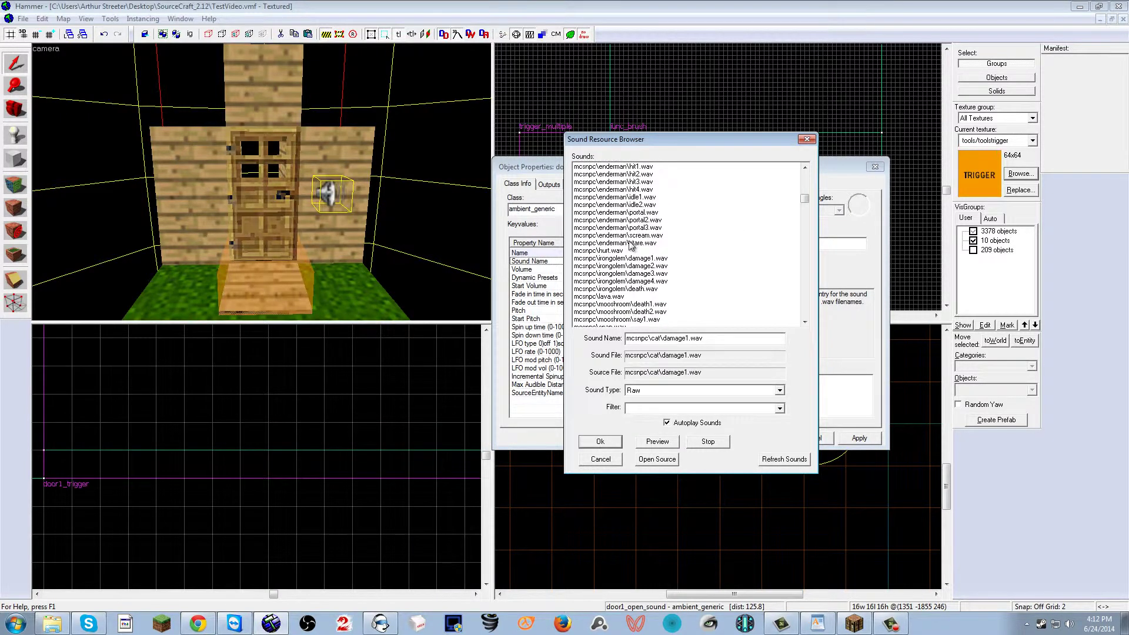
scroll(629, 246, "down", 12)
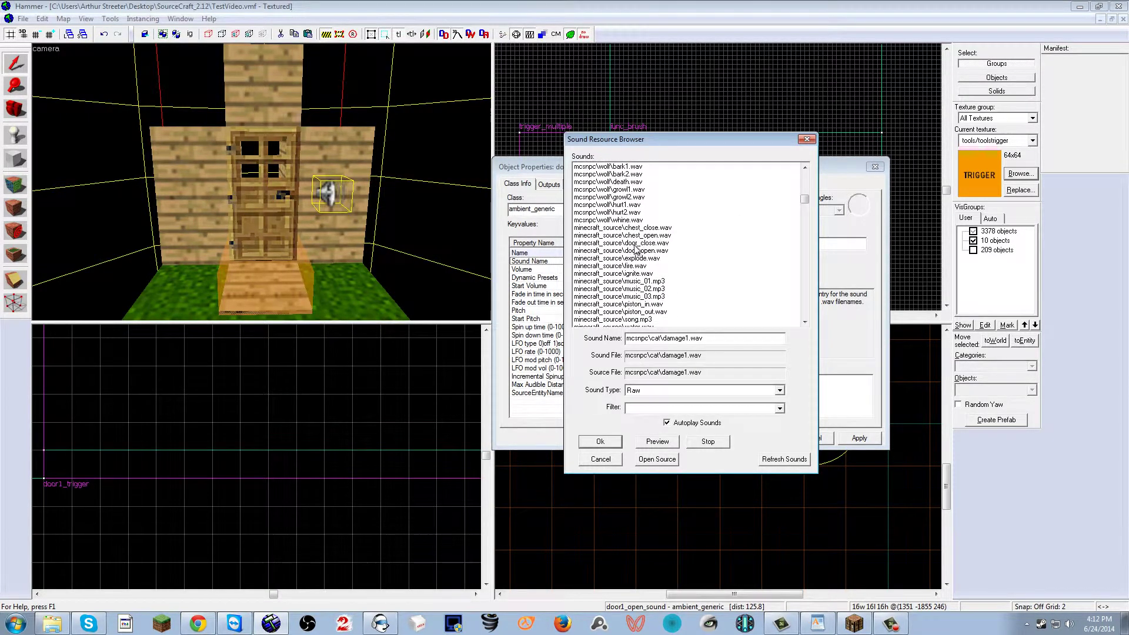
scroll(643, 259, "down", 1)
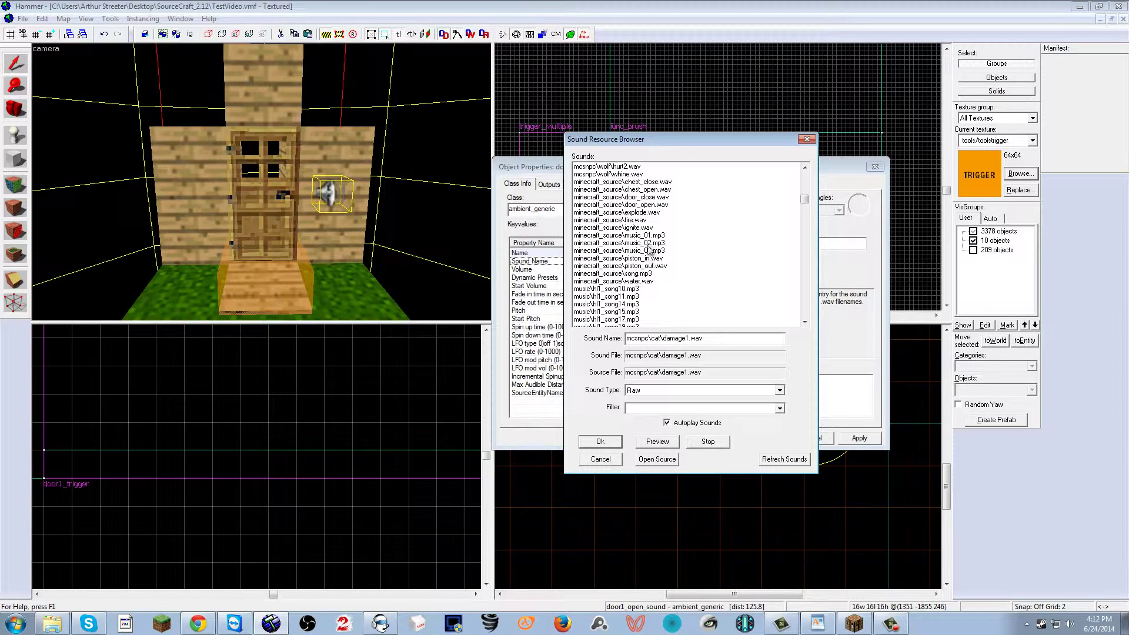
left_click(645, 207)
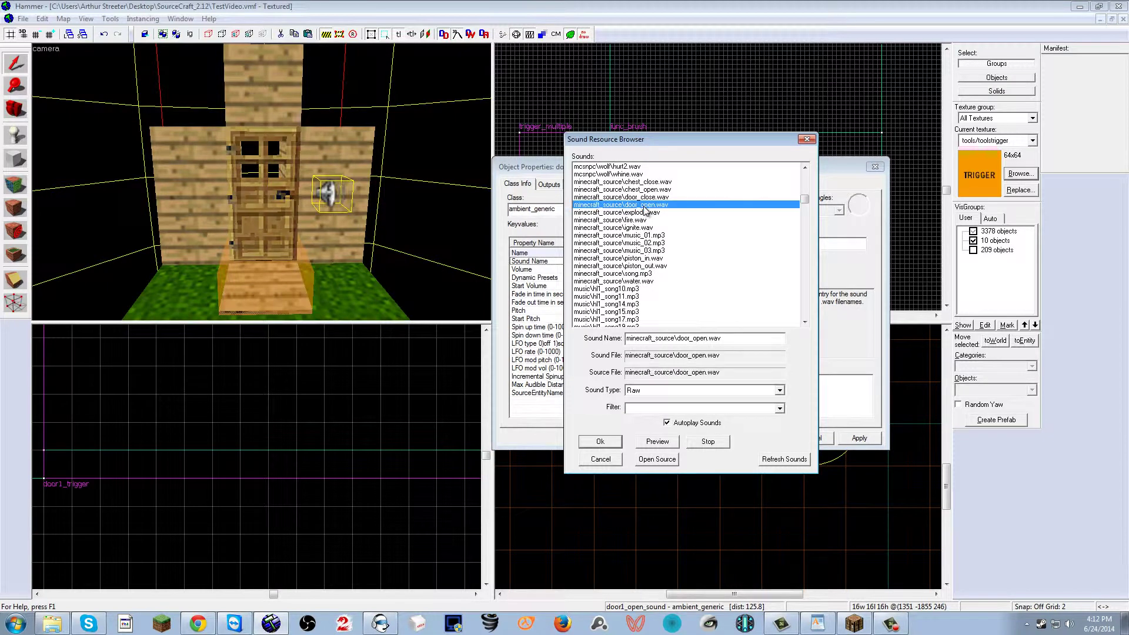
left_click(610, 446)
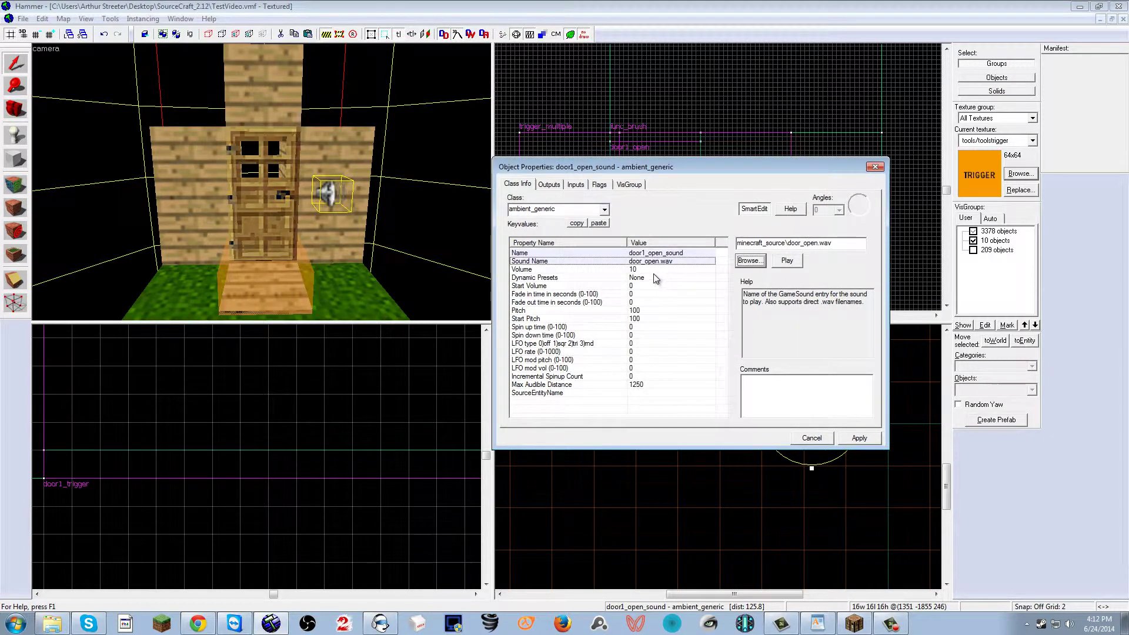
- Select the Max Audible Distance property and examine the audible-range sphere around the door from a distance and up close
left_click(645, 386)
scroll(294, 185, "down", 6)
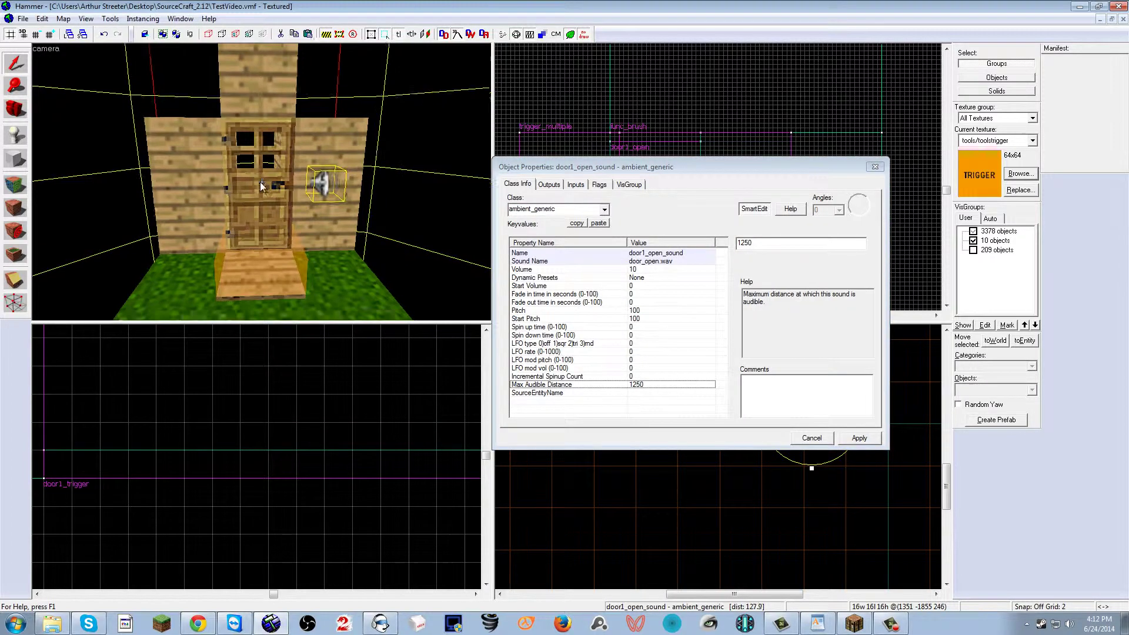
key("s")
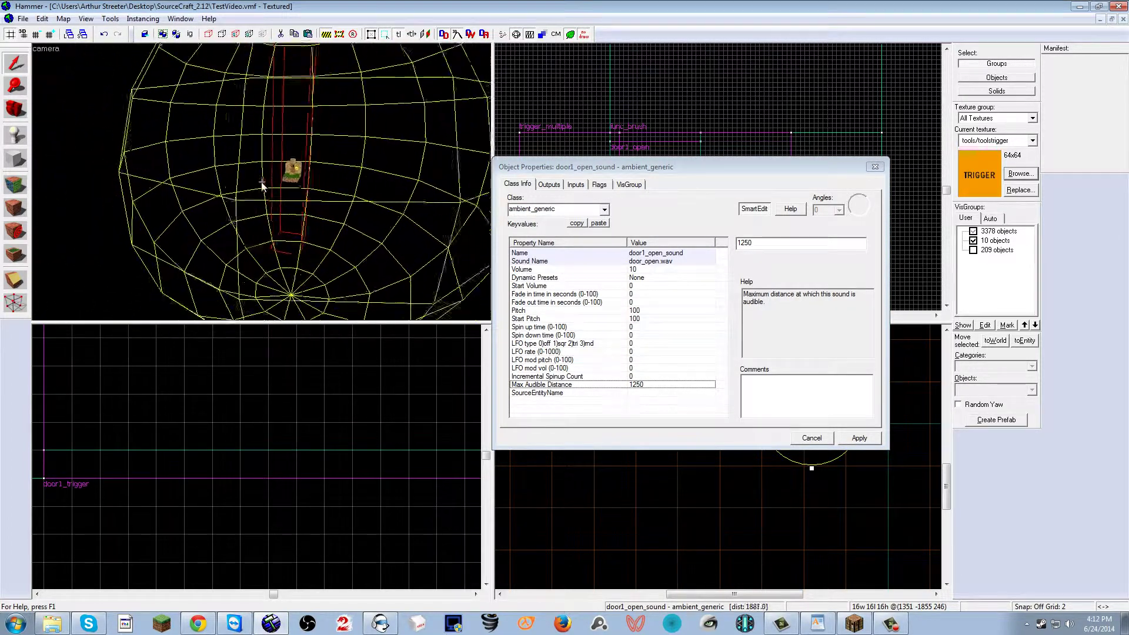
key("d")
key("w")
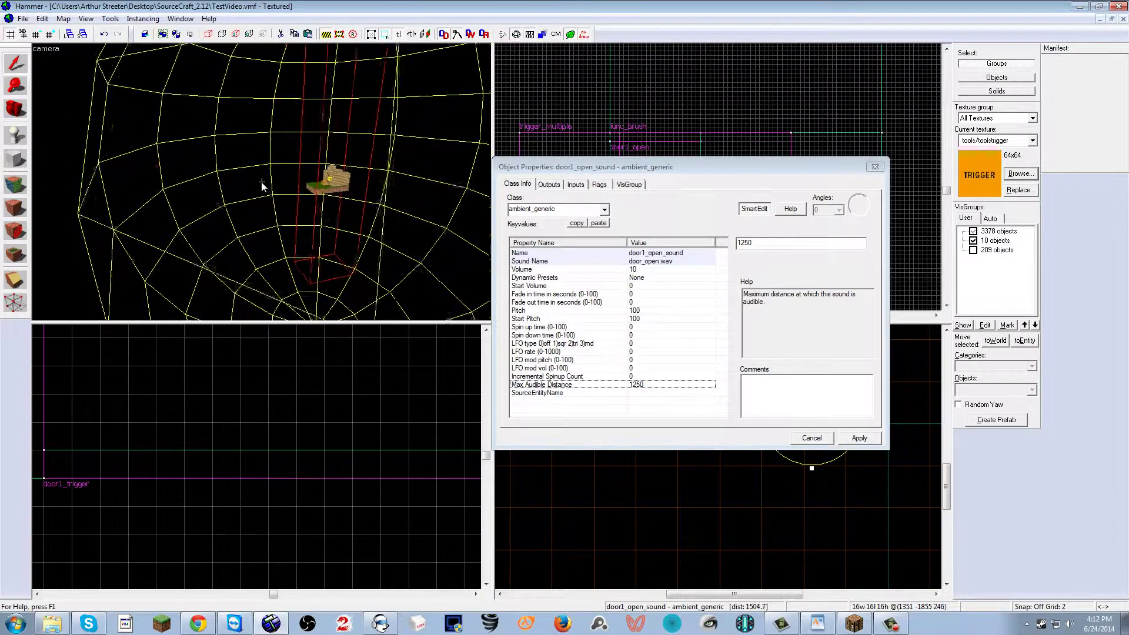
key("w")
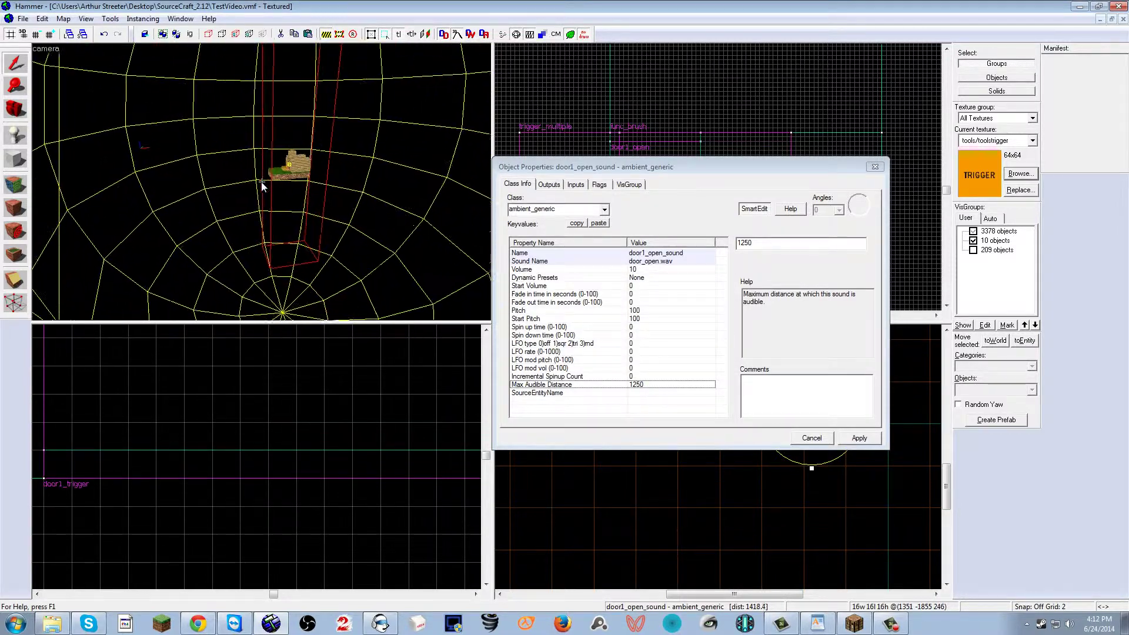
key("w")
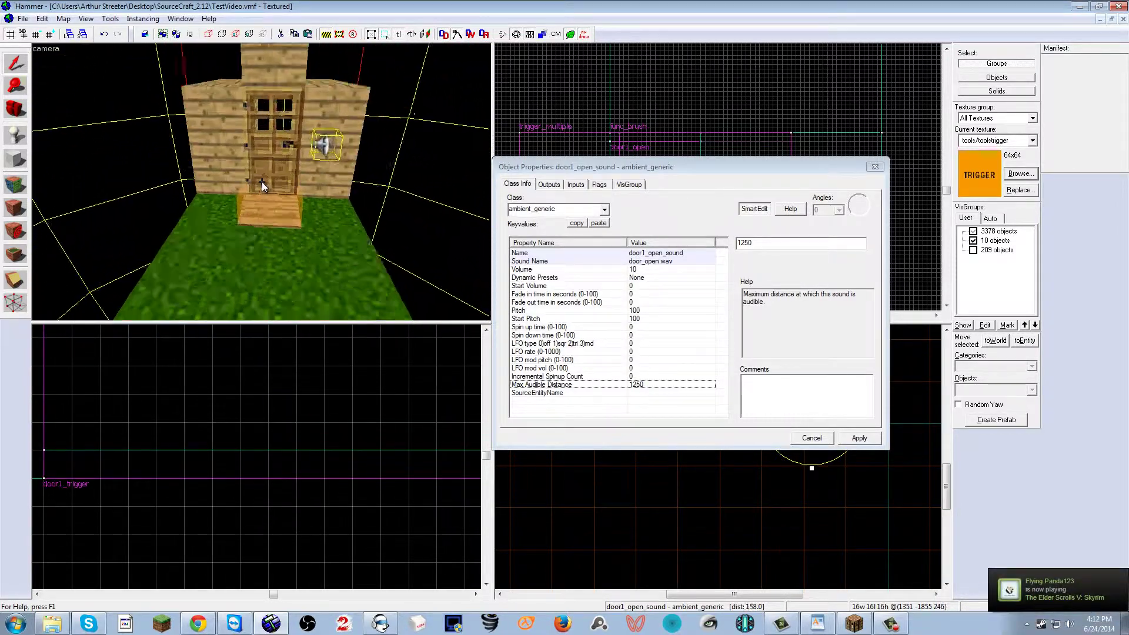
key("s")
key("z")
- Set the sound entity's Max Audible Distance to 500 and apply it
left_click(770, 244)
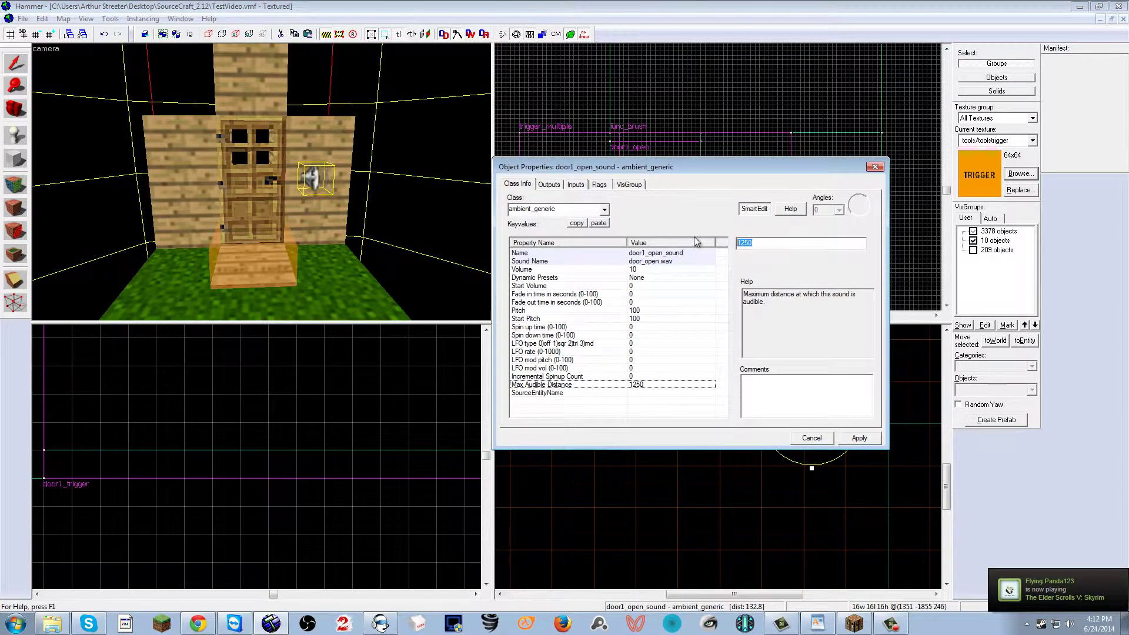
type("50")
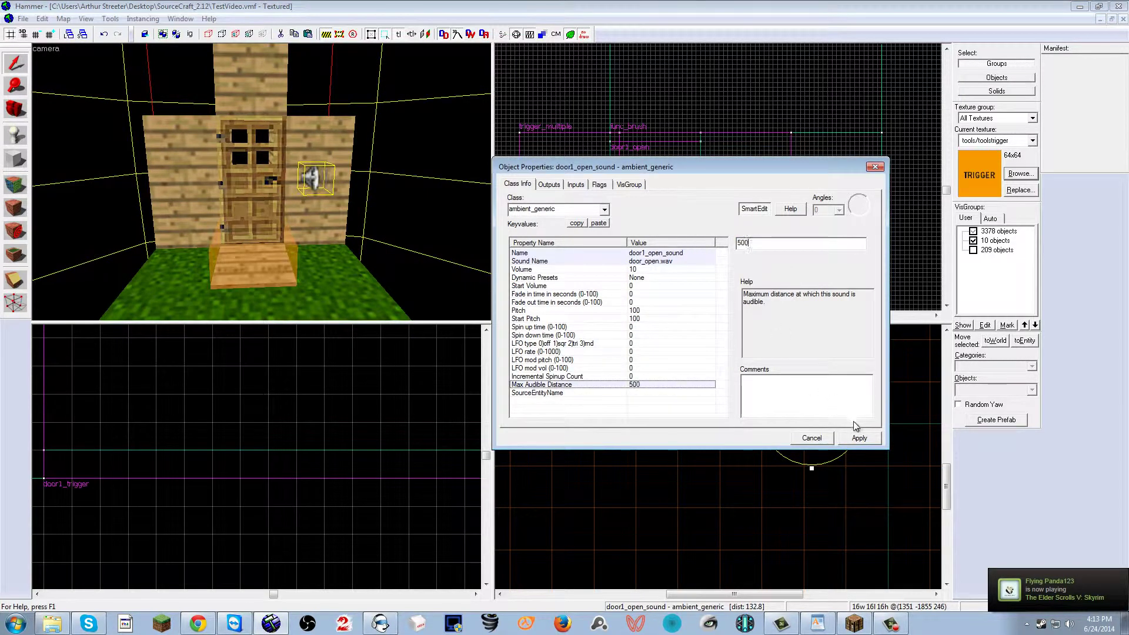
left_click(859, 438)
- Examine how far the sound entity's range sphere now extends around the door structure in the 3D view
left_click(336, 161)
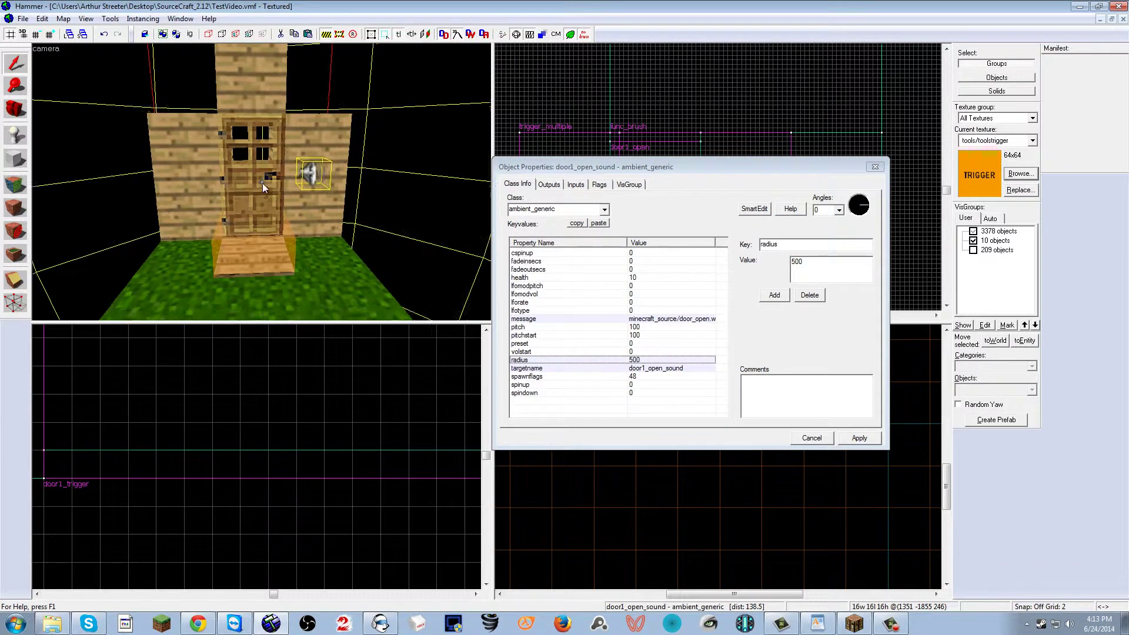
key("s")
key("a")
key("w")
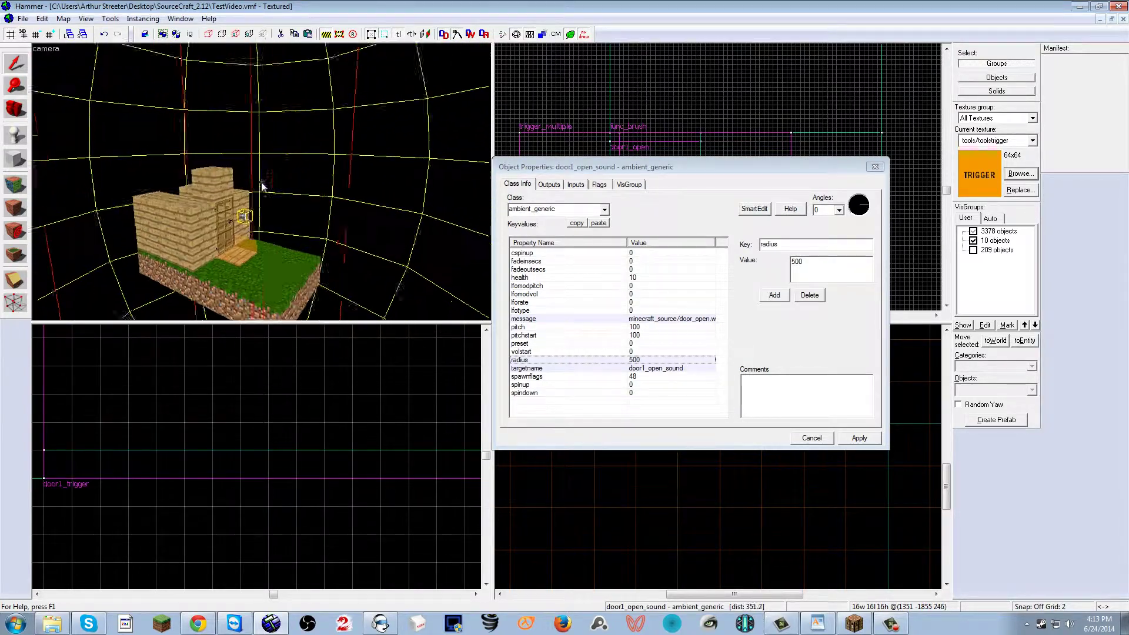
key("d")
key("w")
key("s")
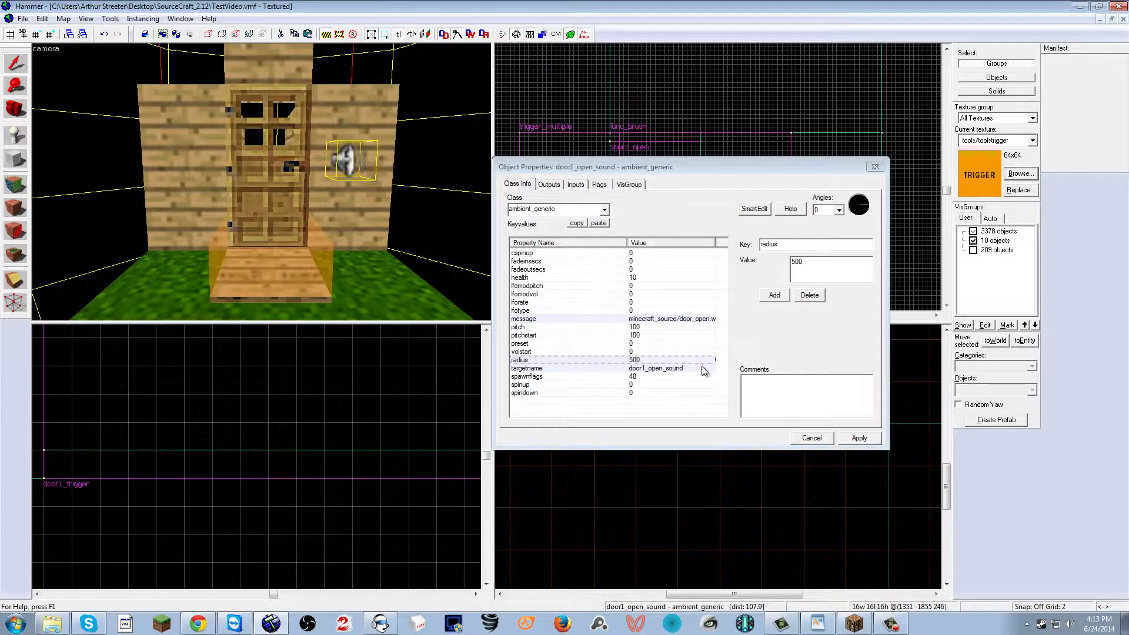
- Turn SmartEdit back on, check the flags of the door1_open_sound entity, and apply its properties
left_click(769, 209)
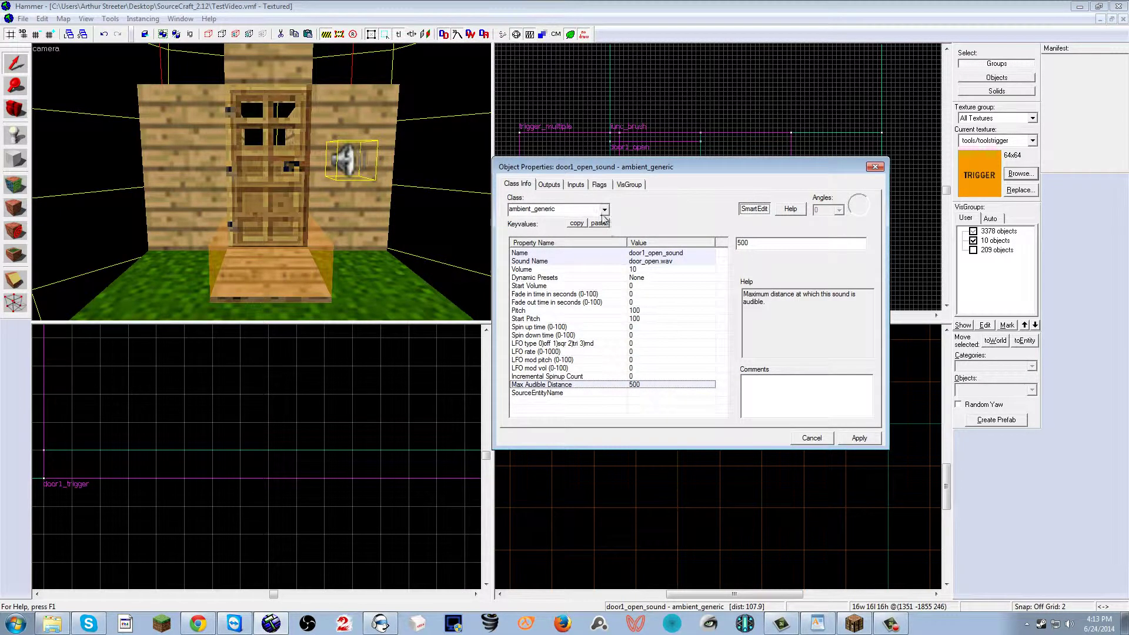
left_click(579, 186)
left_click(599, 185)
left_click(629, 185)
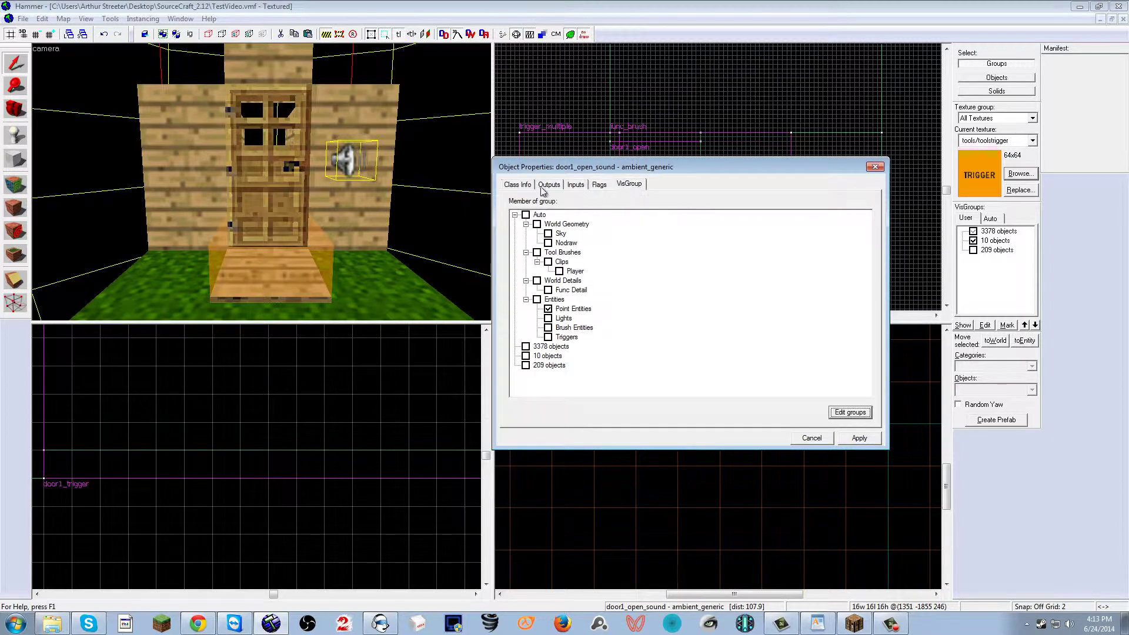
left_click(517, 185)
left_click(597, 185)
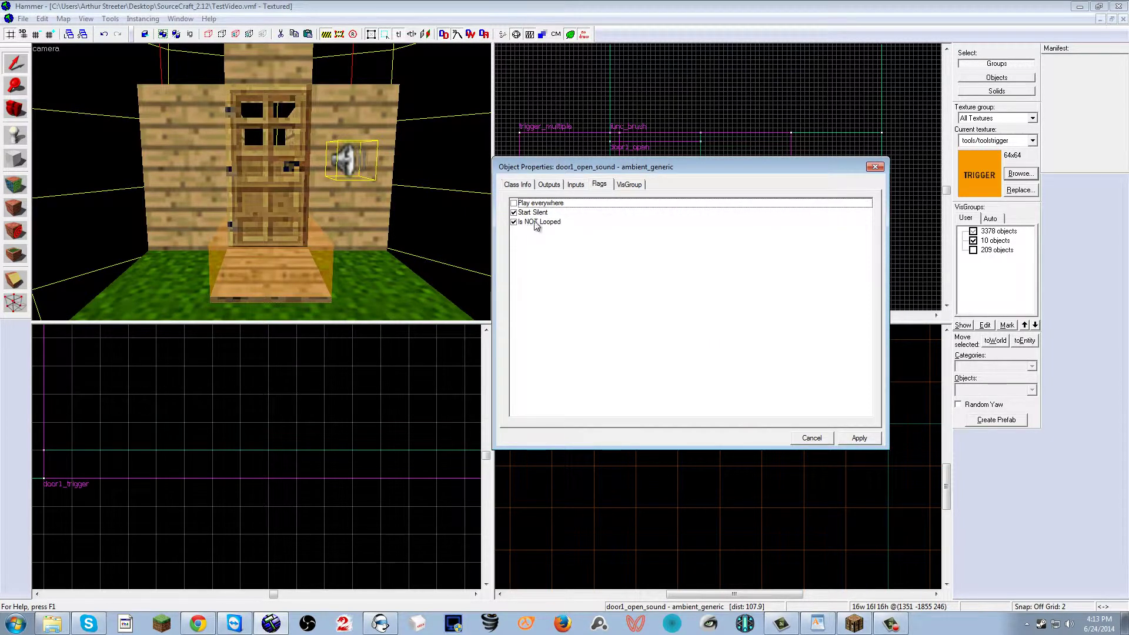
left_click(854, 441)
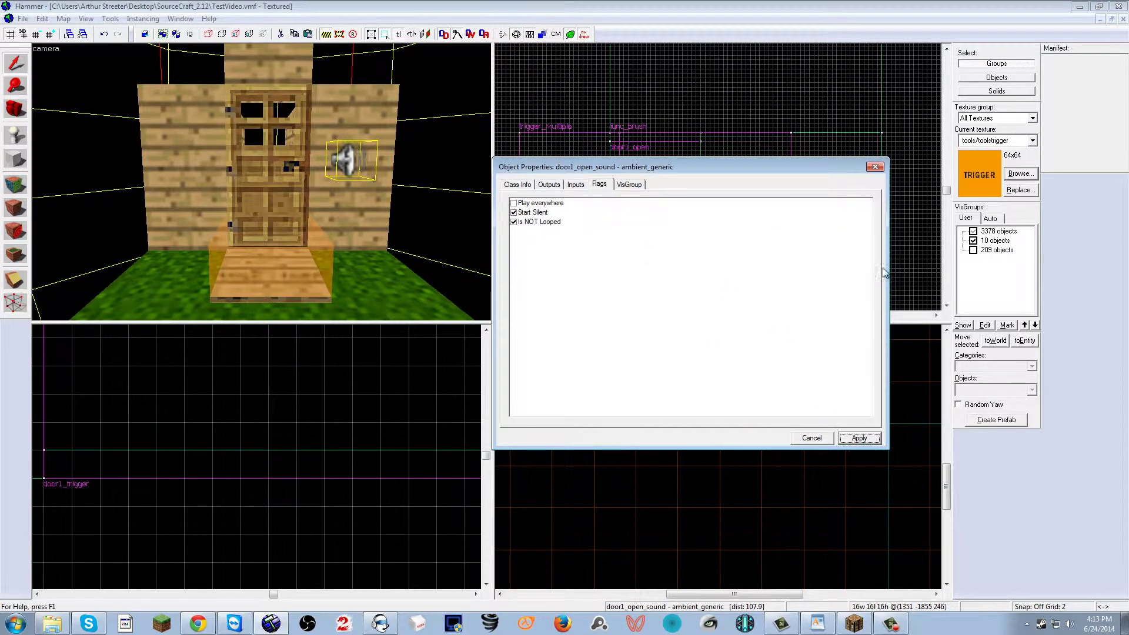
left_click(875, 168)
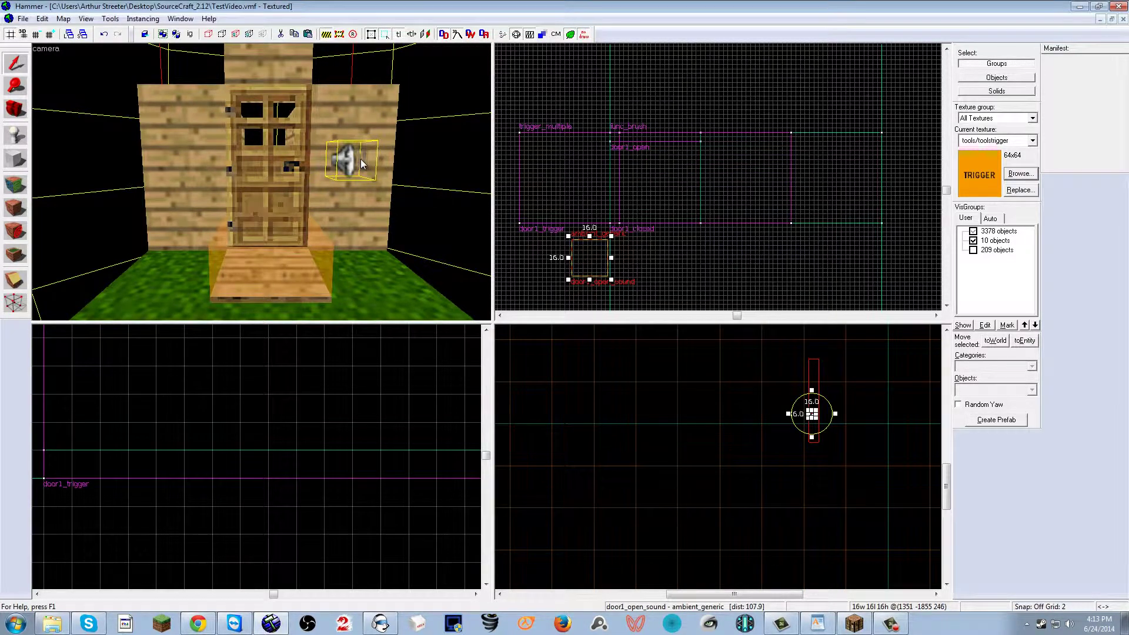
- Duplicate the sound entity onto the wall at the other side of the door and rename the copy door1_close_sound
key("ctrl+v")
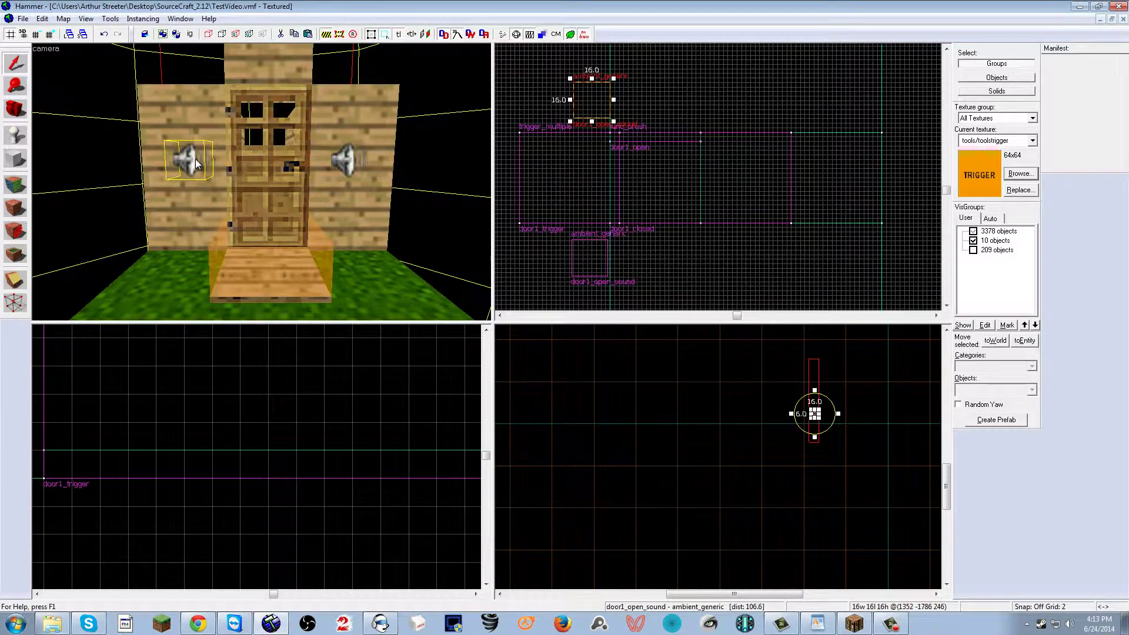
double_click(197, 164)
left_click(676, 253)
double_click(776, 243)
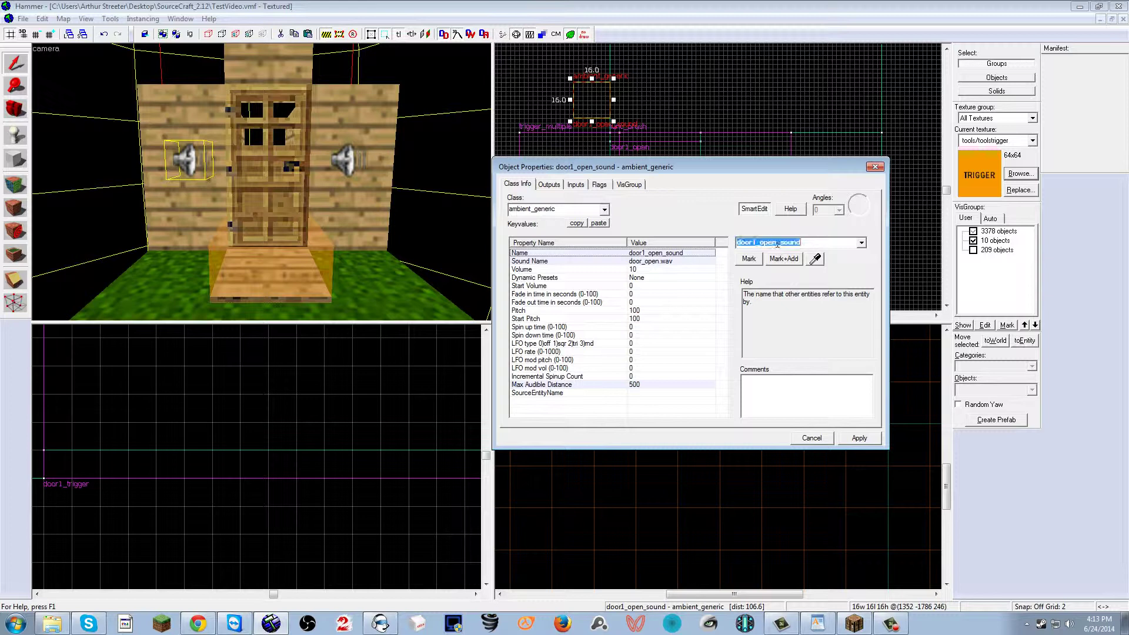
left_click(777, 243)
key("BackSpace")
key("BackSpace")
key("BackSpace")
key("BackSpace")
type("close")
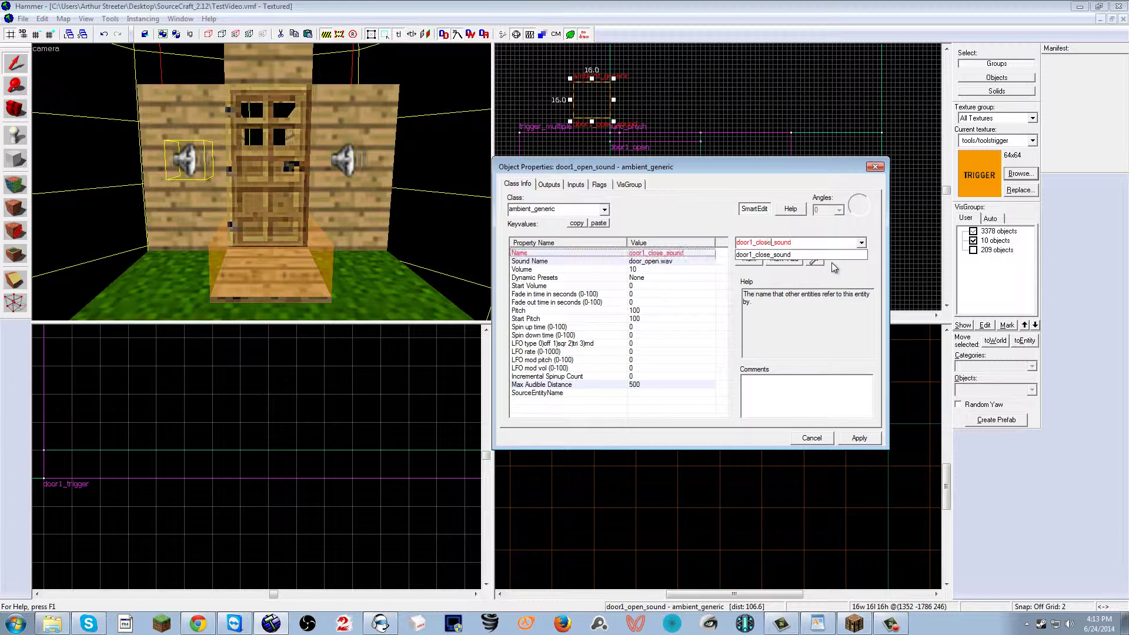
- Set the copied entity's sound to minecraft_source/door_close.wav, apply it, and preview the sound
left_click(694, 261)
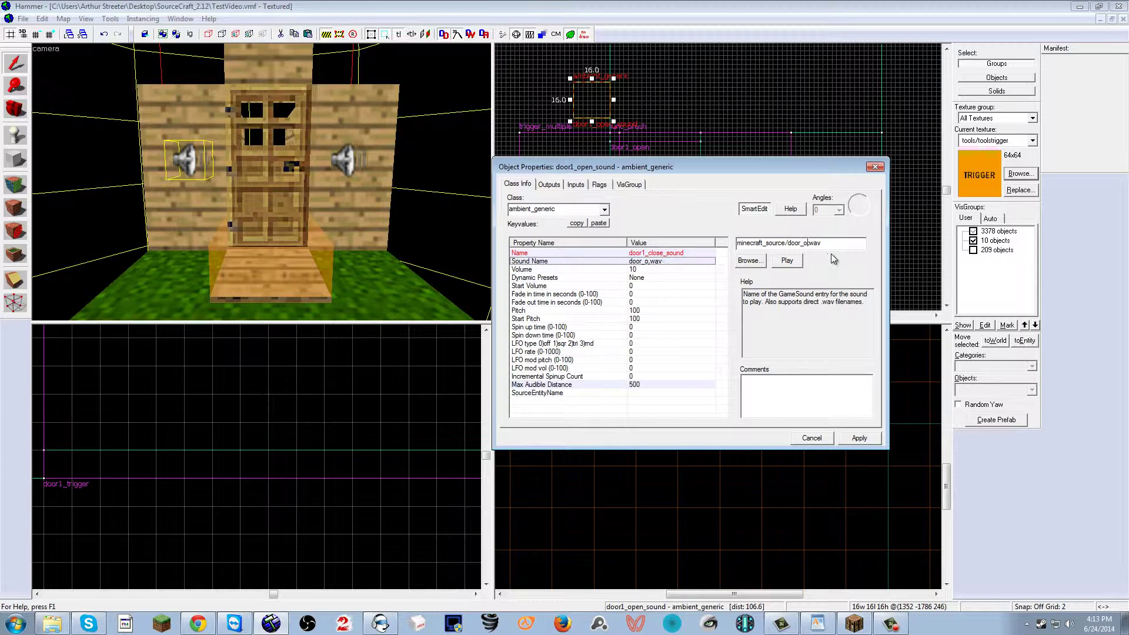
left_click(849, 440)
left_click(795, 265)
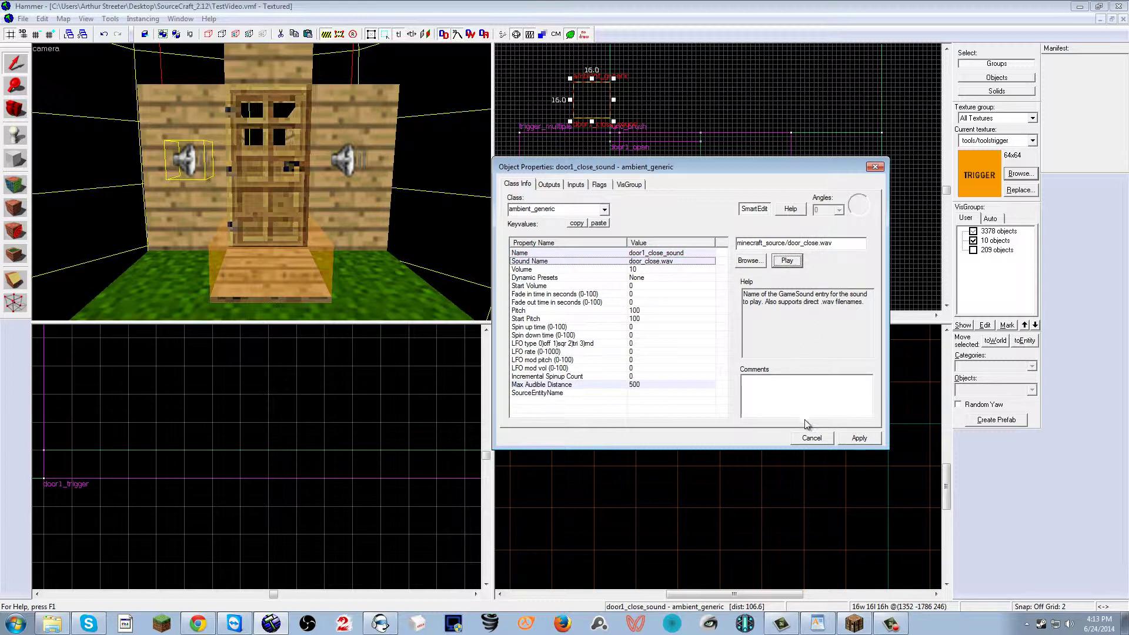
left_click(875, 167)
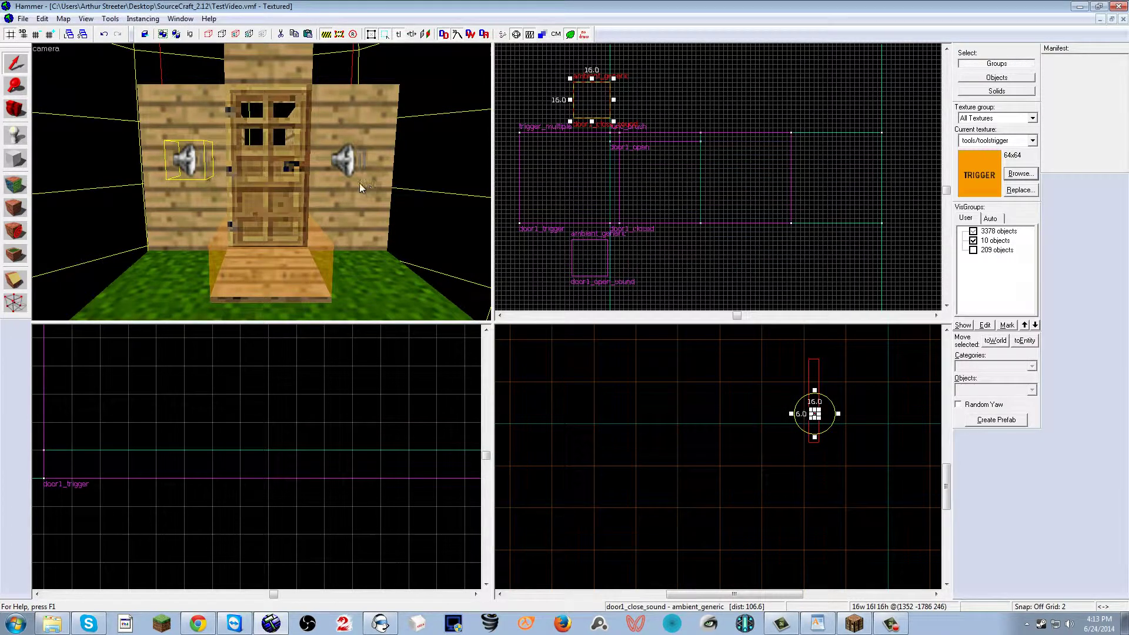
- Add a new OnStartTouch output to the door1_trigger entity at the doorway
key("z")
key("s")
key("z")
double_click(270, 233)
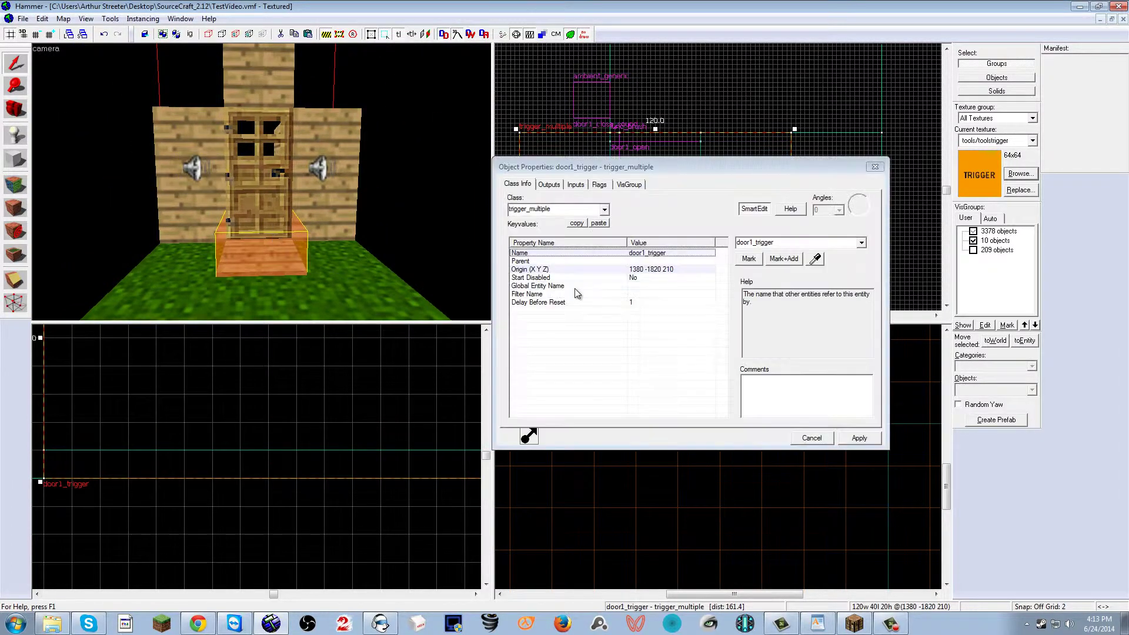
left_click(557, 186)
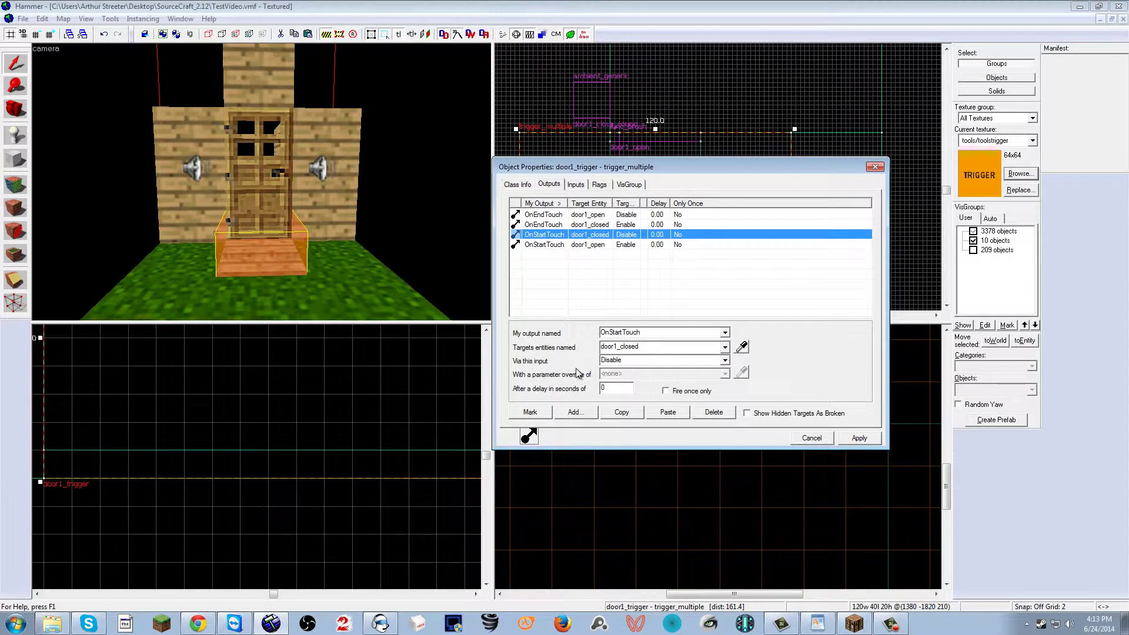
left_click(584, 415)
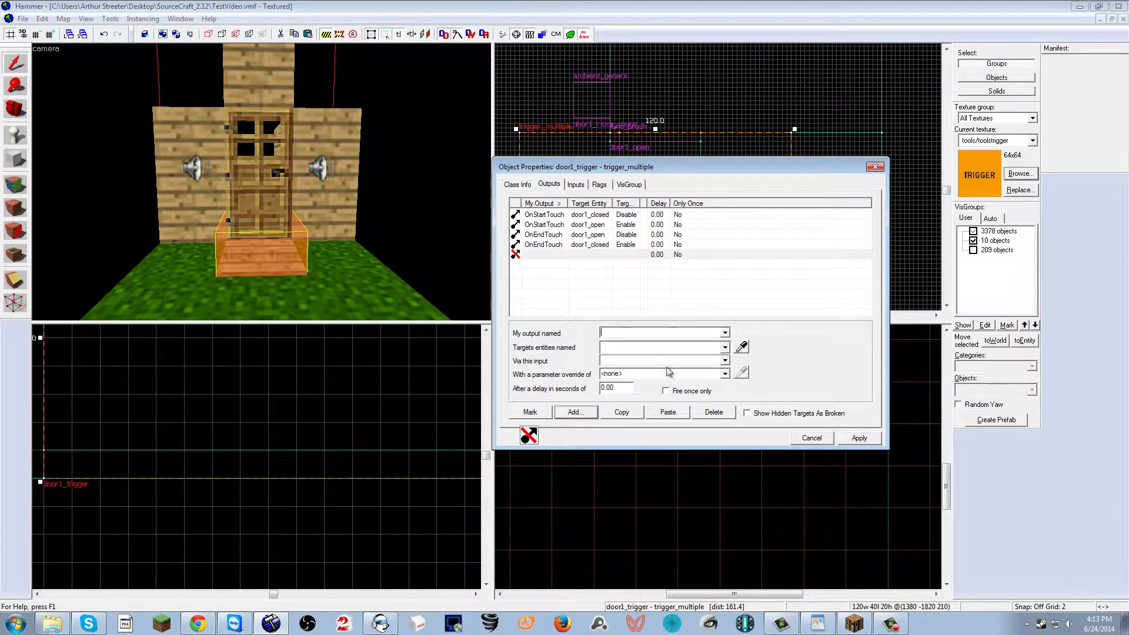
left_click(724, 333)
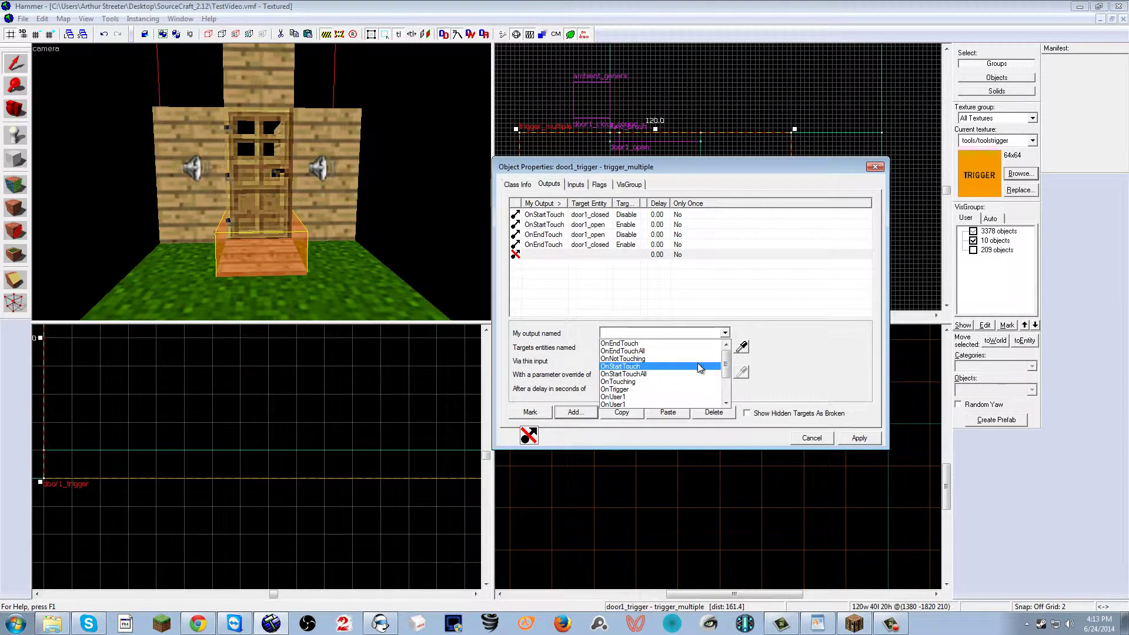
left_click(700, 367)
- Target door1_open_sound with the new output through the PlaySound input and apply it
left_click(267, 232)
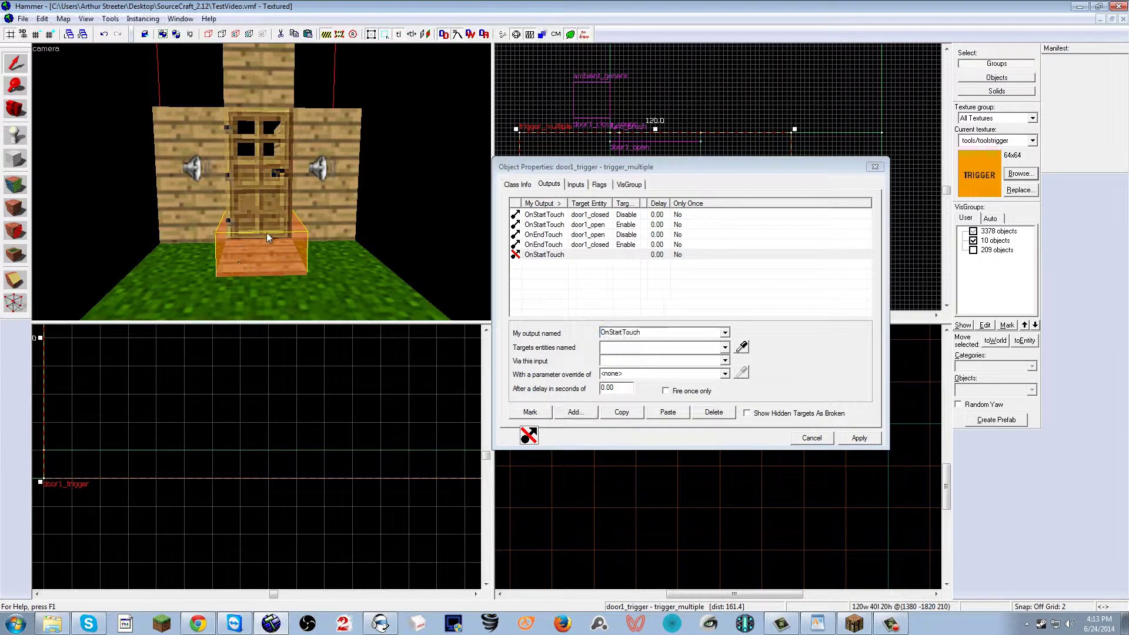
left_click(742, 347)
left_click(322, 165)
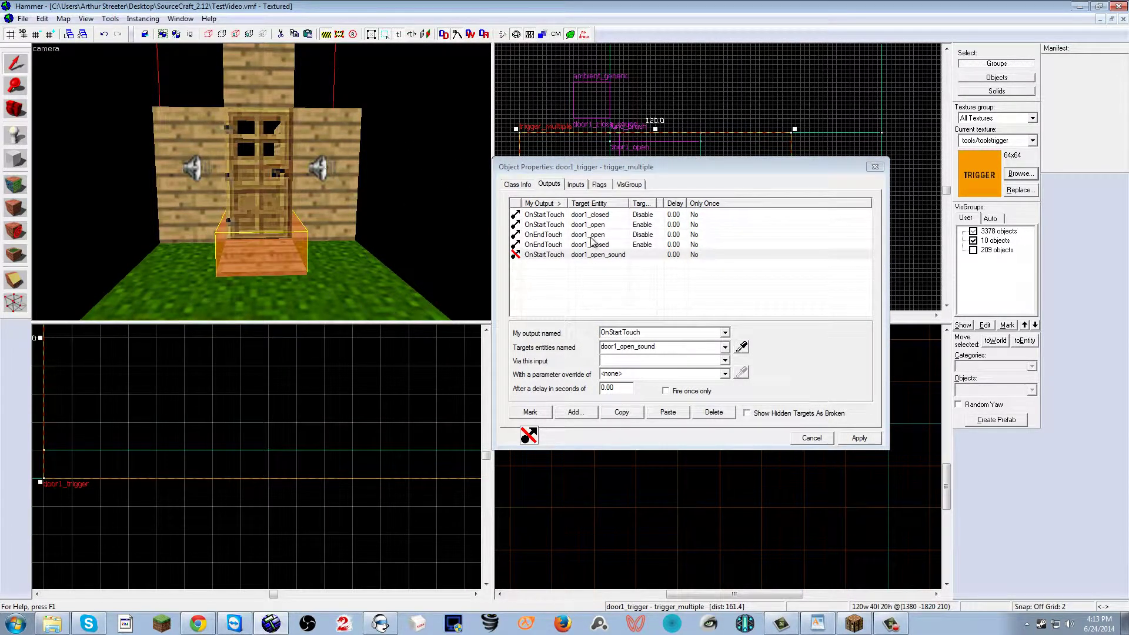
left_click(724, 361)
scroll(673, 401, "down", 3)
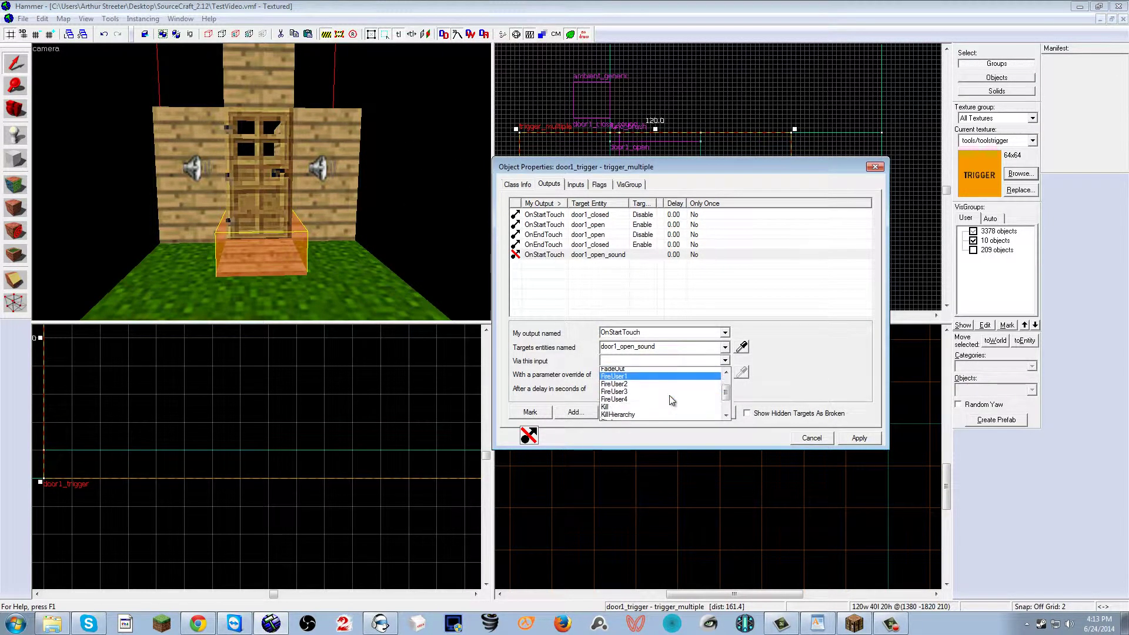
scroll(670, 401, "down", 3)
left_click(666, 403)
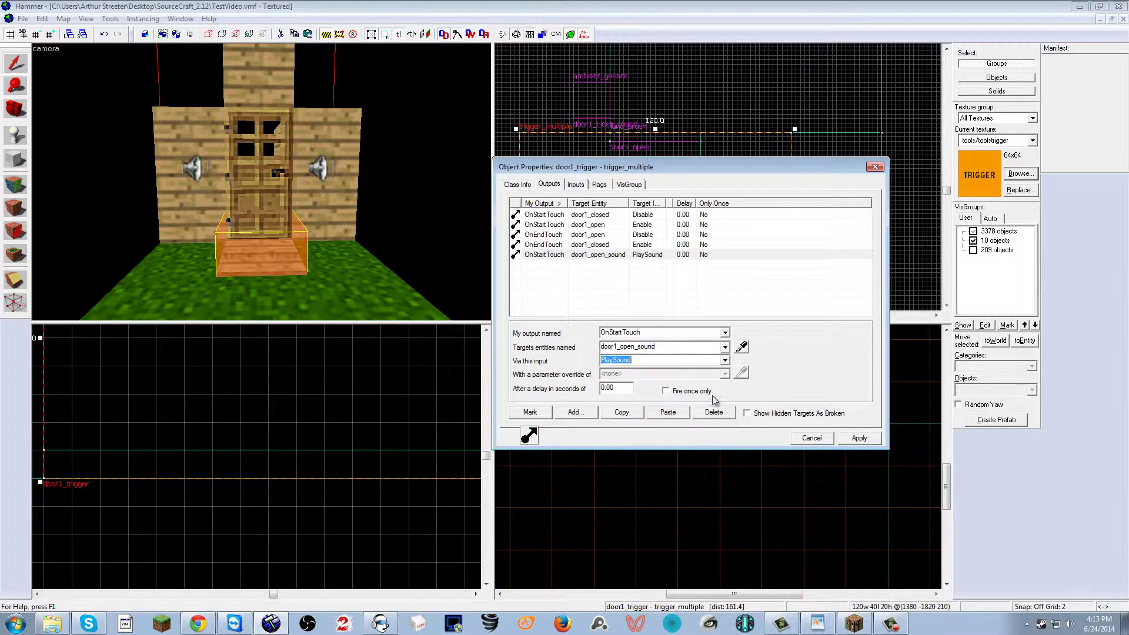
left_click(858, 439)
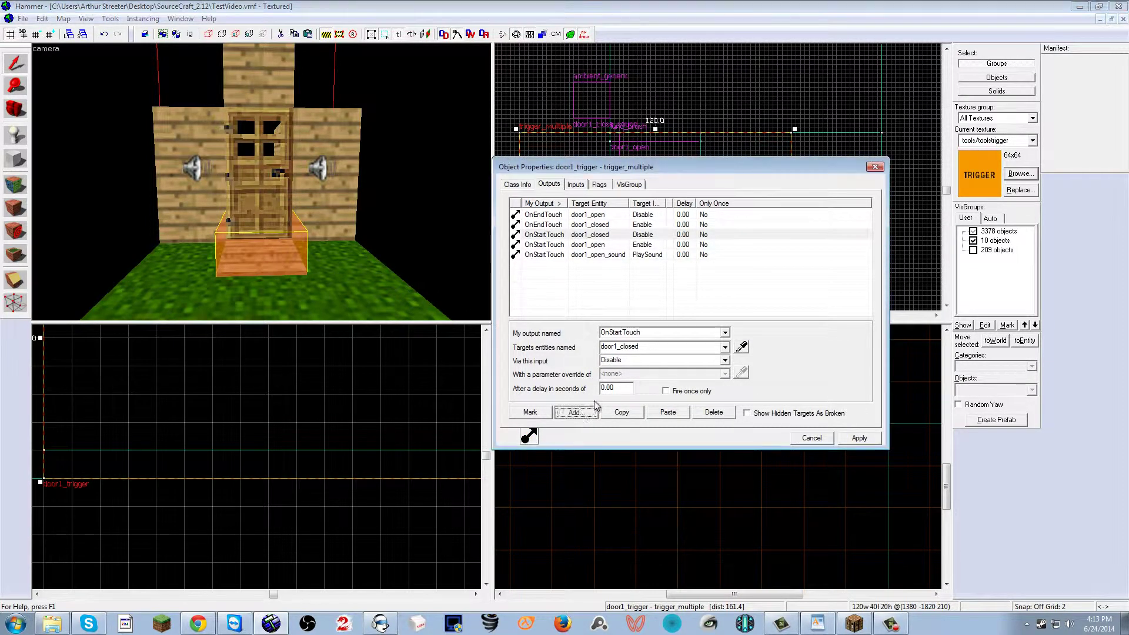
- Add an OnEndTouch output to door1_trigger that sends PlaySound to door1_close_sound, and apply it
left_click(576, 412)
left_click(725, 332)
left_click(708, 345)
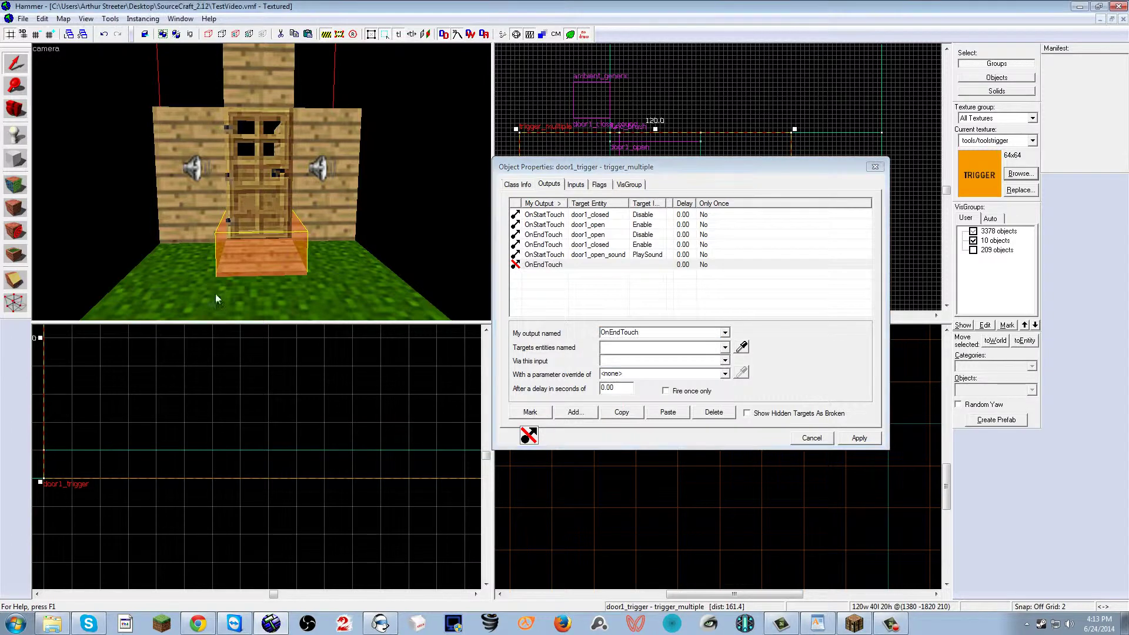
left_click(742, 347)
left_click(194, 171)
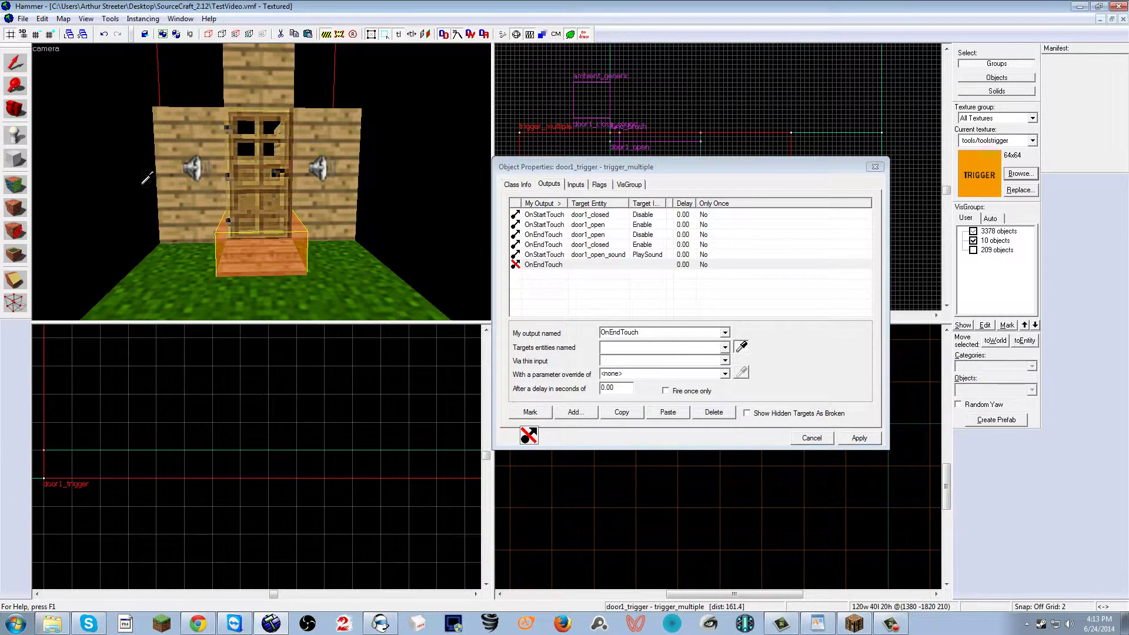
left_click(724, 360)
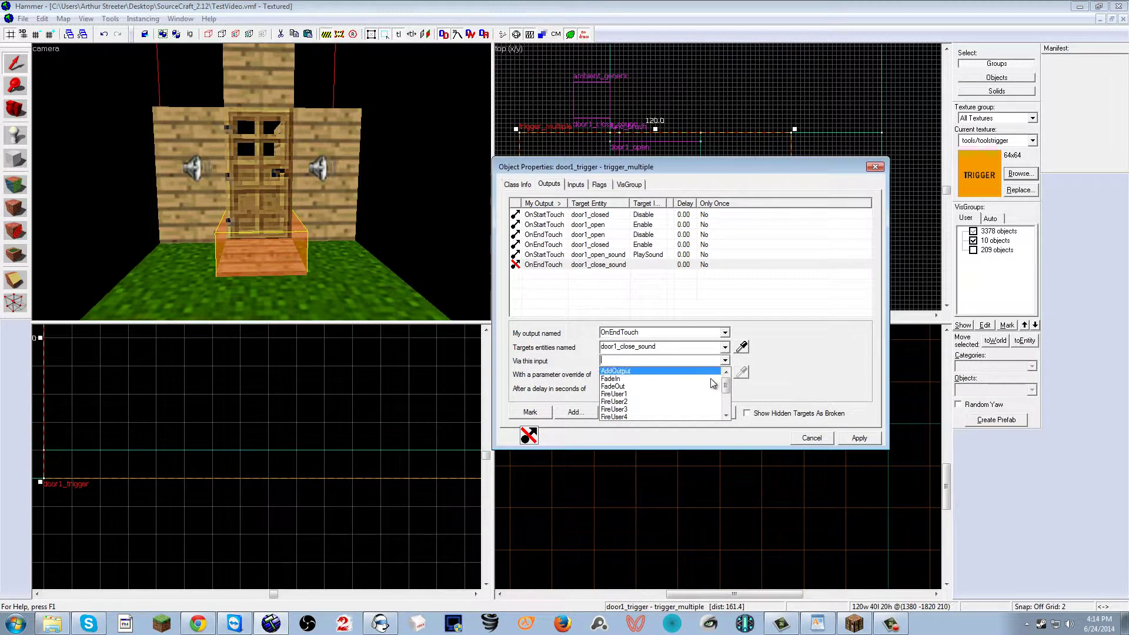
scroll(685, 403, "down", 2)
left_click(680, 403)
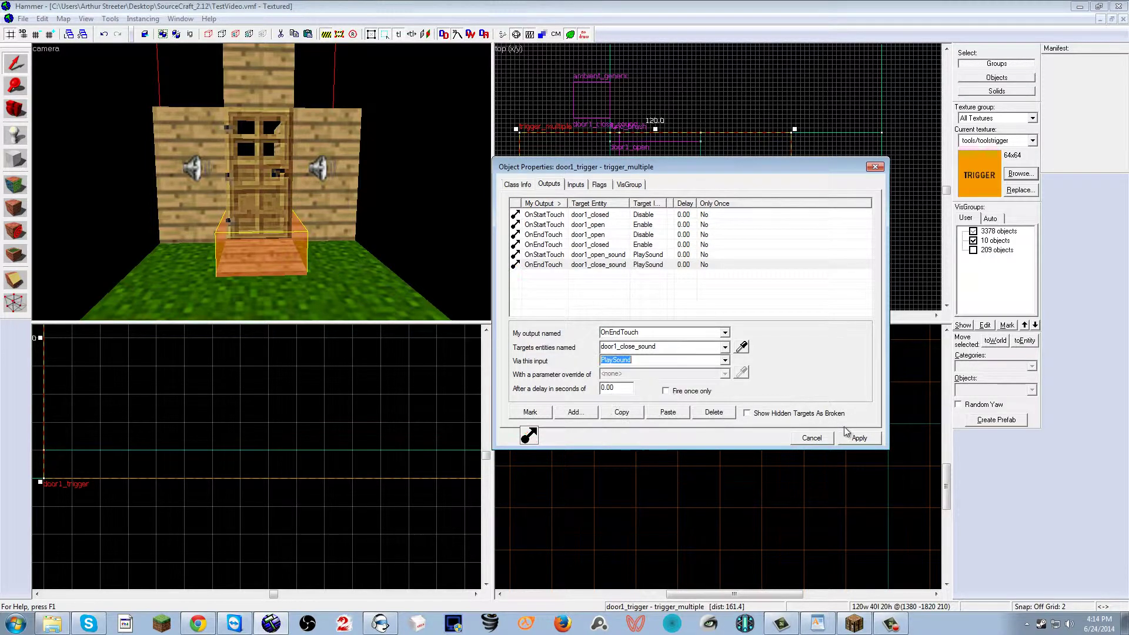
left_click(858, 438)
left_click(875, 168)
- Inspect the doorway and the properties of the door1_closed brush
key("z")
key("d")
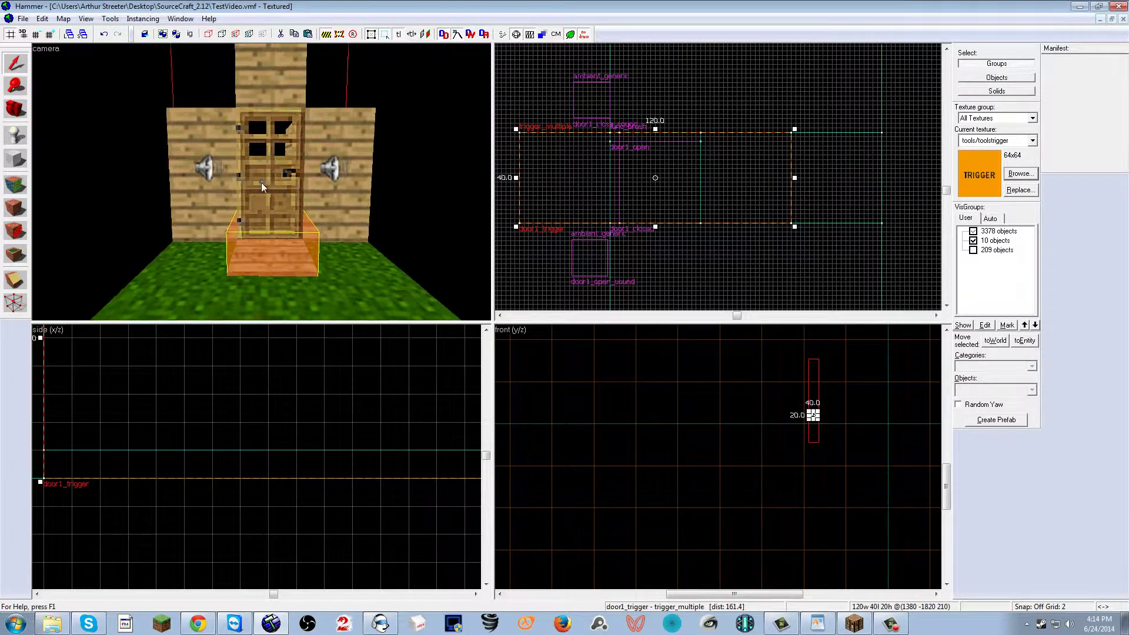
key("s")
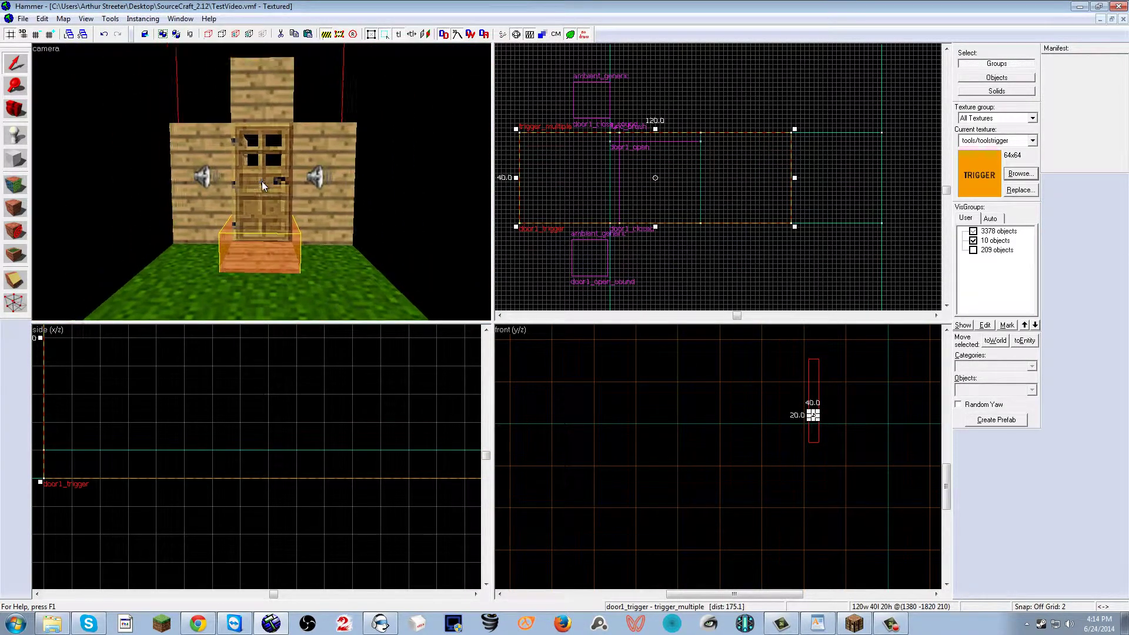
key("w")
left_click(262, 181)
key("alt+Return")
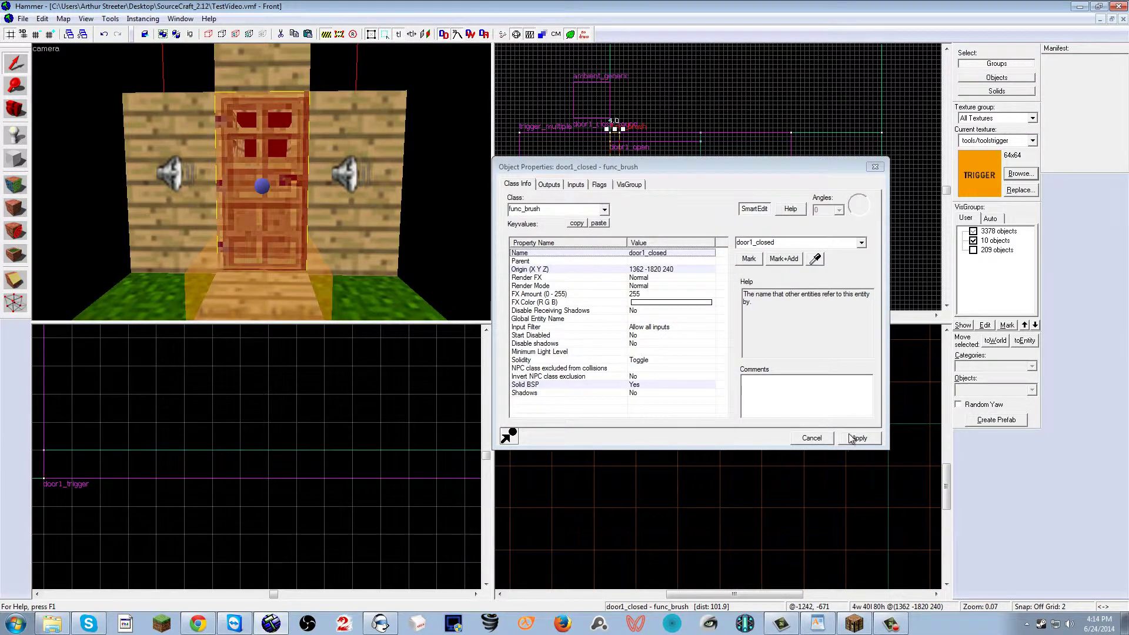
left_click(875, 167)
key("z")
key("s")
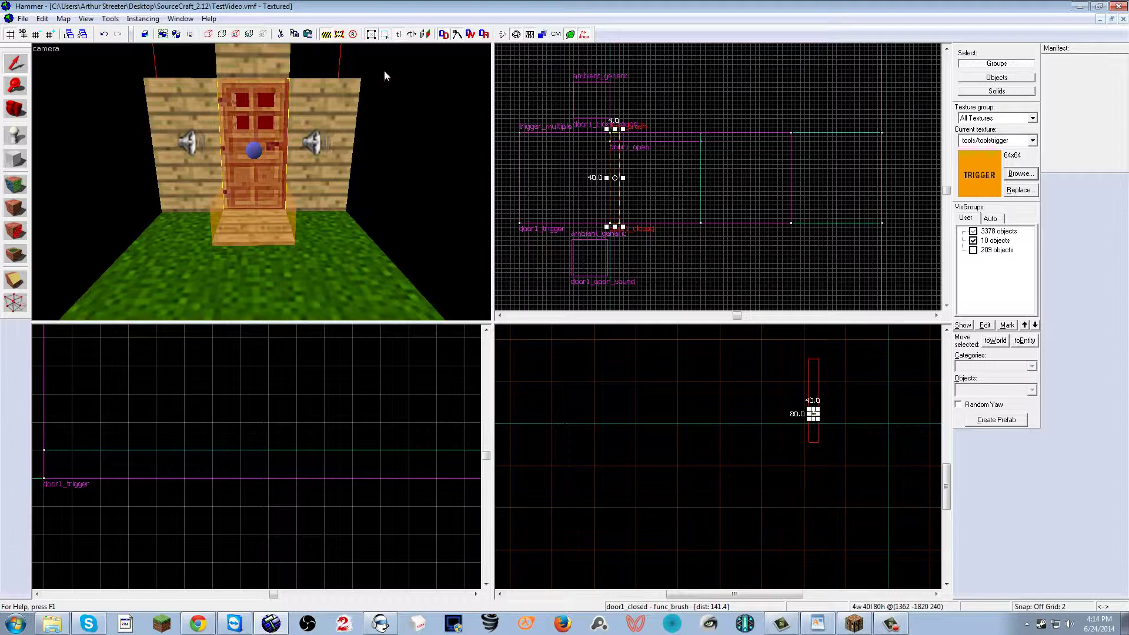
- Turn off the cordon, clear the selection, and show the hidden 209 objects VisGroup
left_click(331, 35)
scroll(262, 183, "down", 5)
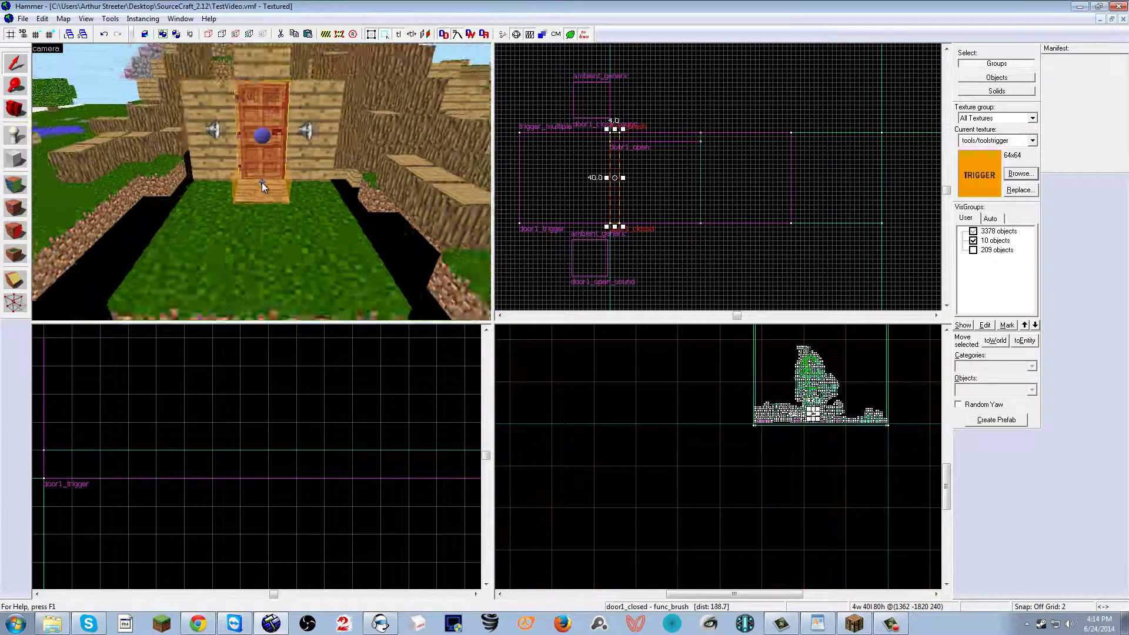
key("z")
key("a")
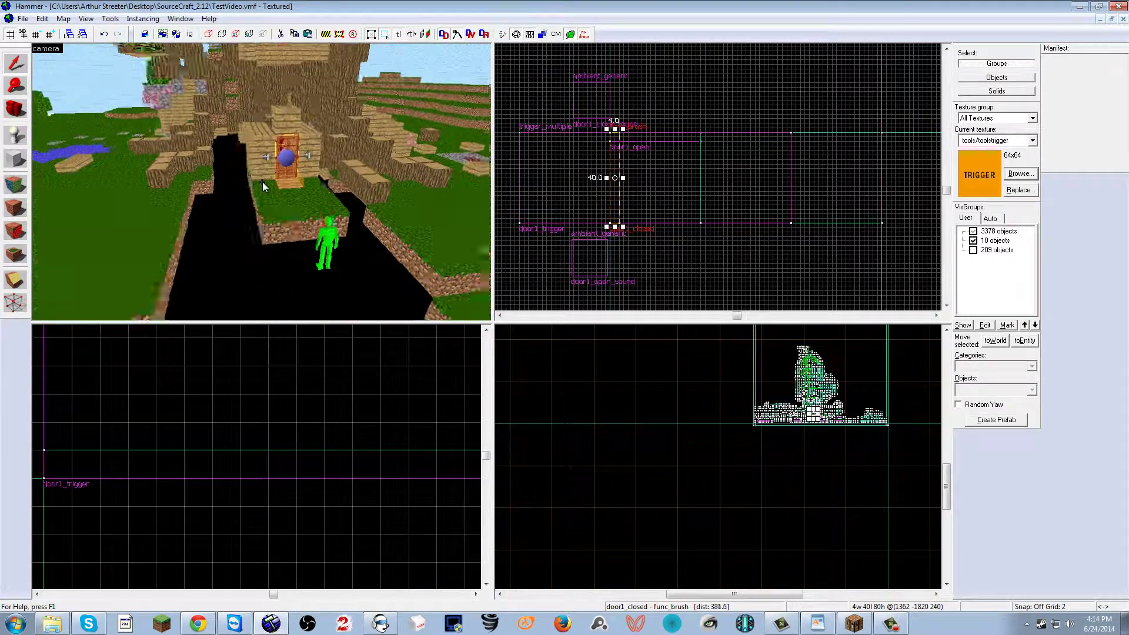
key("z")
key("shift+a")
left_click(596, 174)
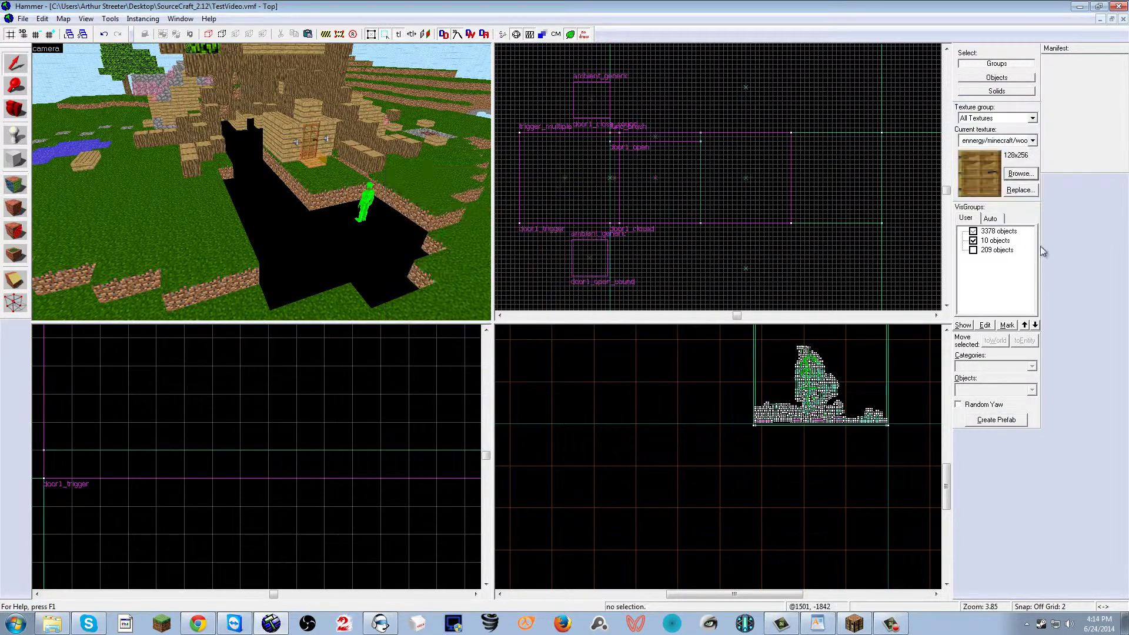
left_click(973, 250)
scroll(260, 184, "up", 5)
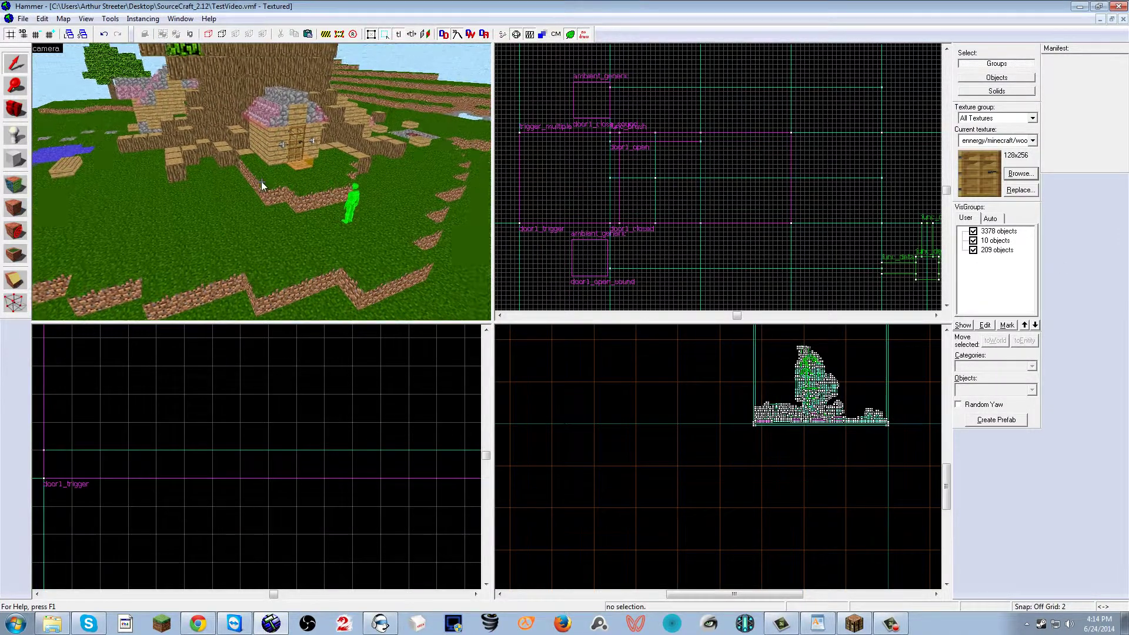
- Shorten the grass block in front of the door to 120 units wide, ending it at the doorway, and deselect it
left_click(283, 186)
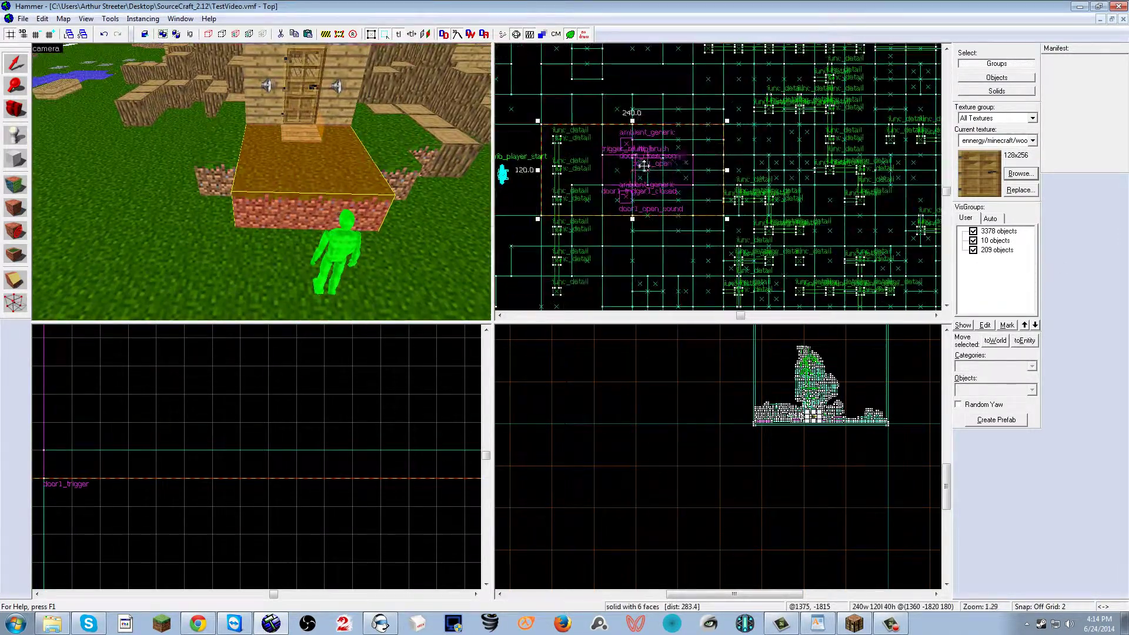
scroll(710, 170, "down", 3)
left_click_drag(727, 170, 639, 176)
scroll(634, 155, "up", 8)
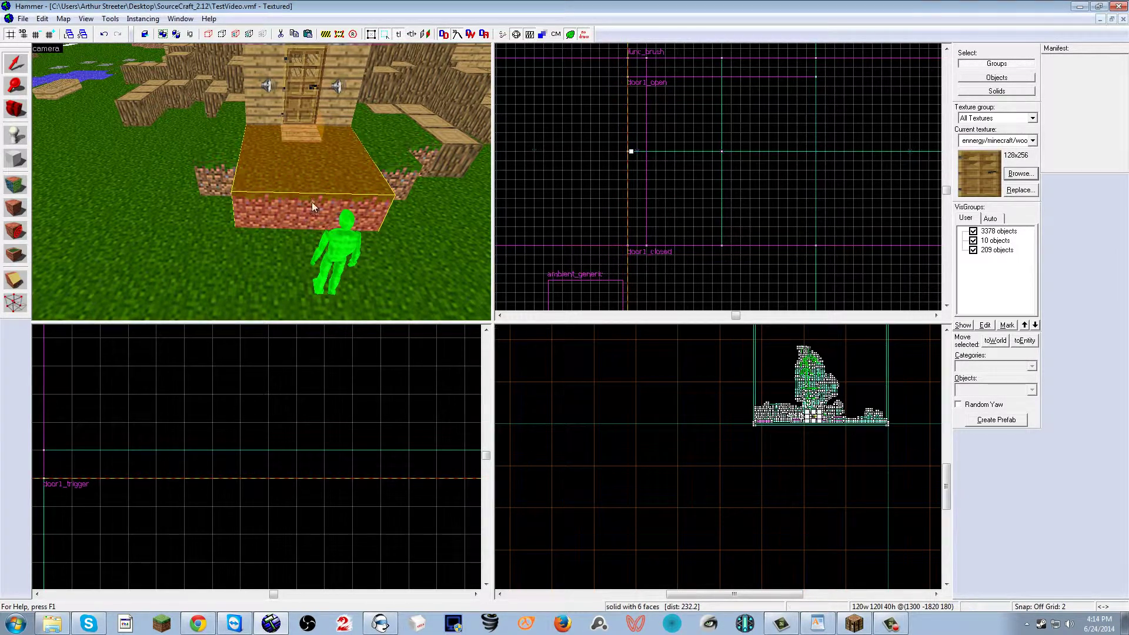
scroll(263, 185, "up", 3)
key("Escape")
scroll(263, 182, "up", 5)
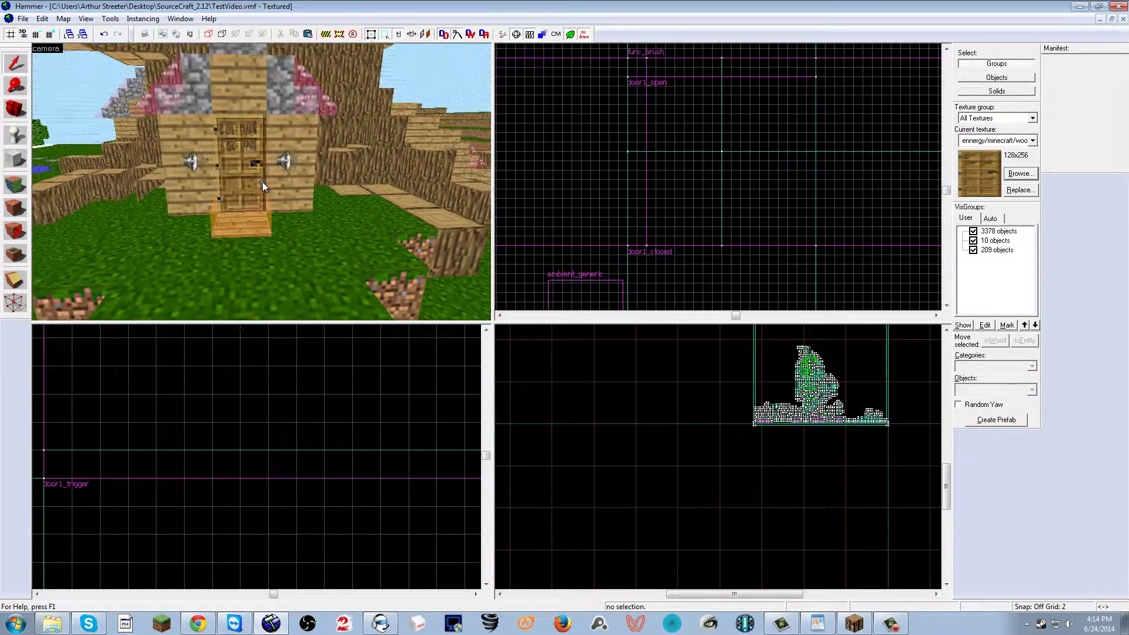
- Compile the map with normal BSP, fast VIS and fast RAD, without running the game after compiling
scroll(263, 183, "up", 3)
scroll(262, 182, "down", 10)
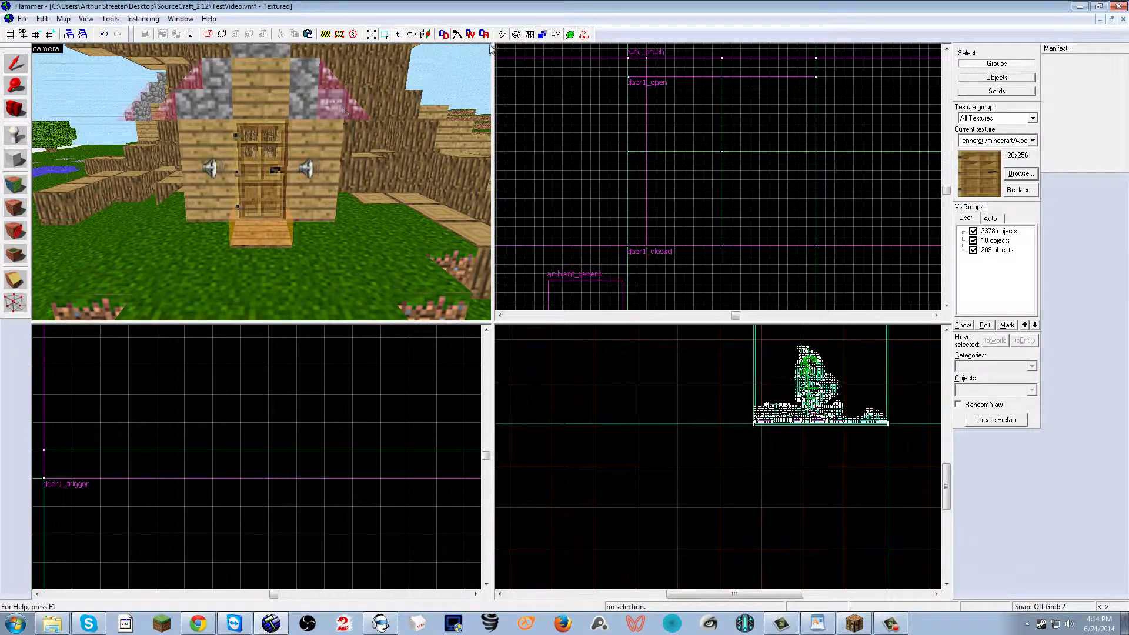
key("F9")
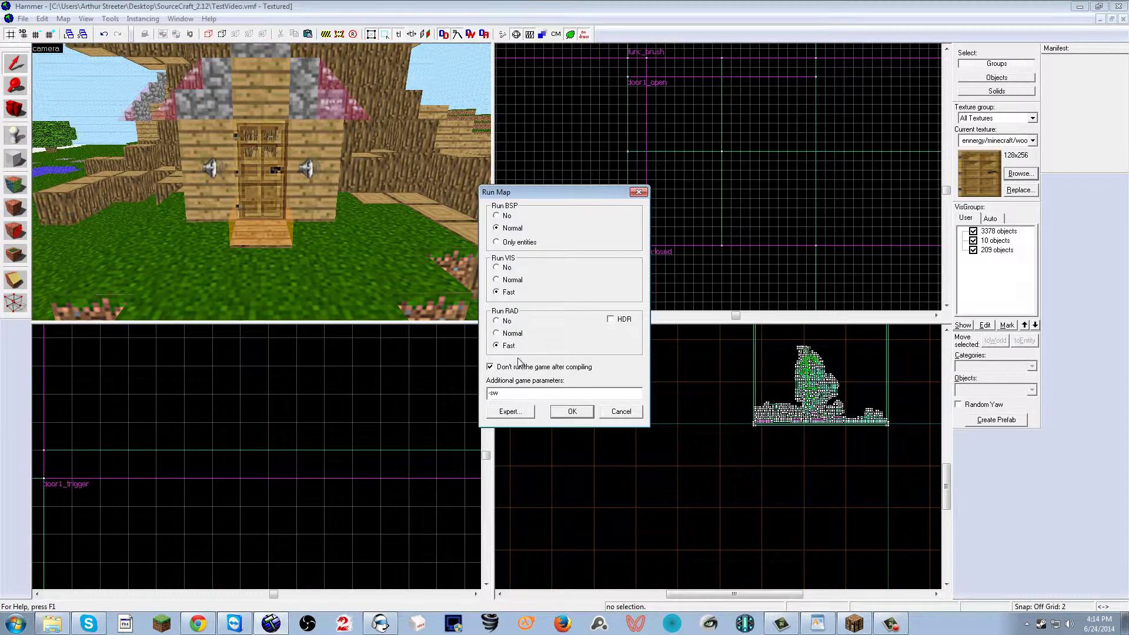
left_click(572, 411)
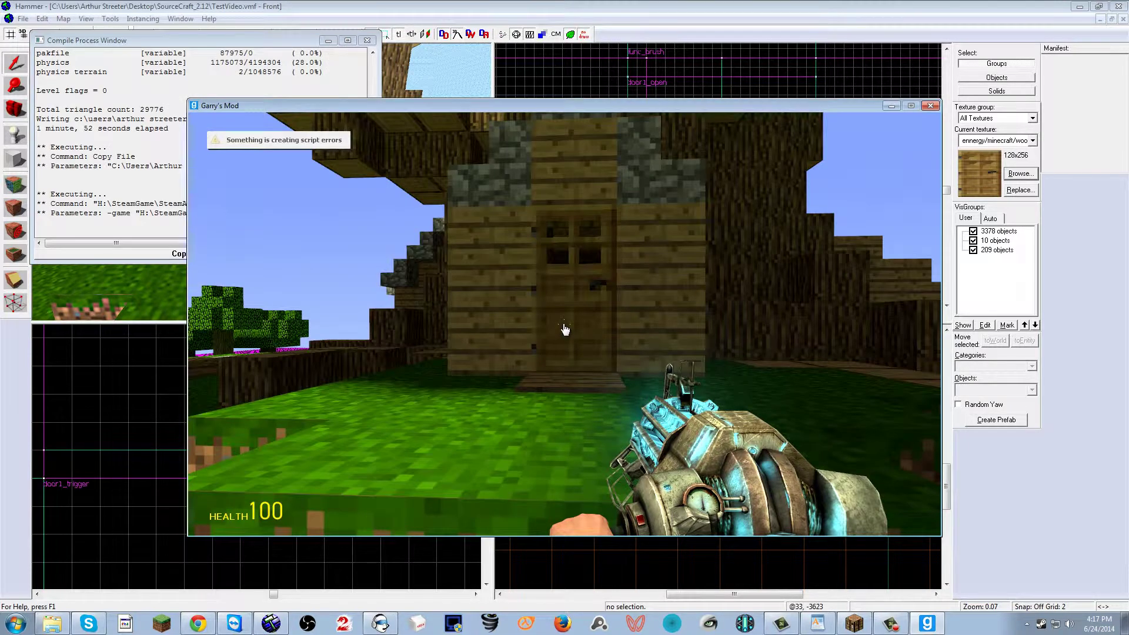
- Switch to Garry's Mod, walk onto the plank at the house door to test its opening, and light the corridor with the flashlight
key("w")
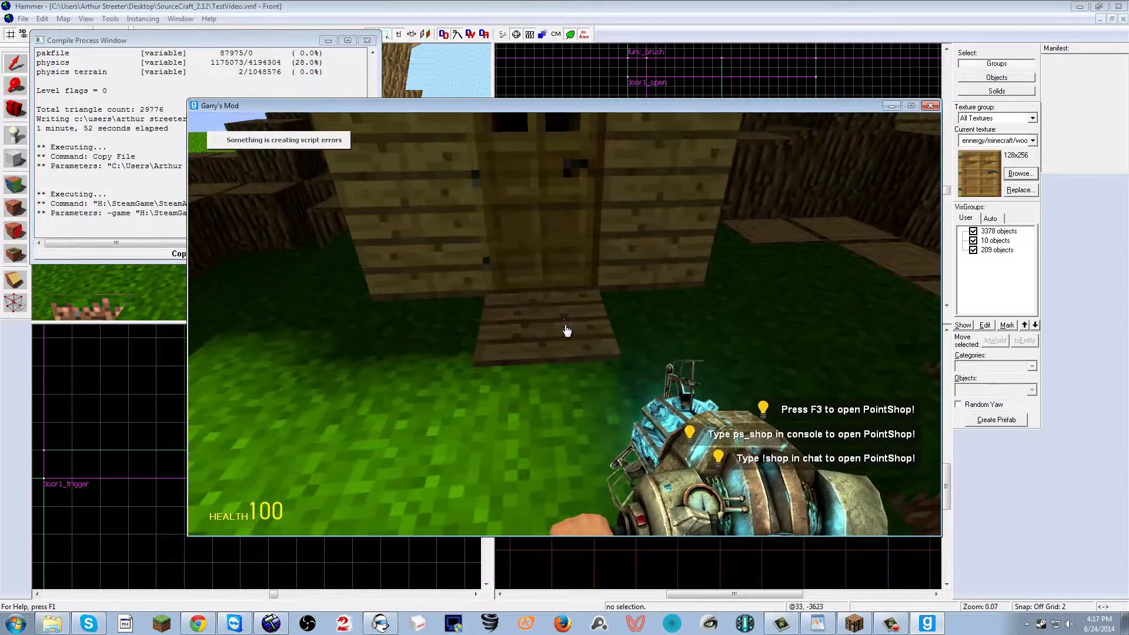
key("w")
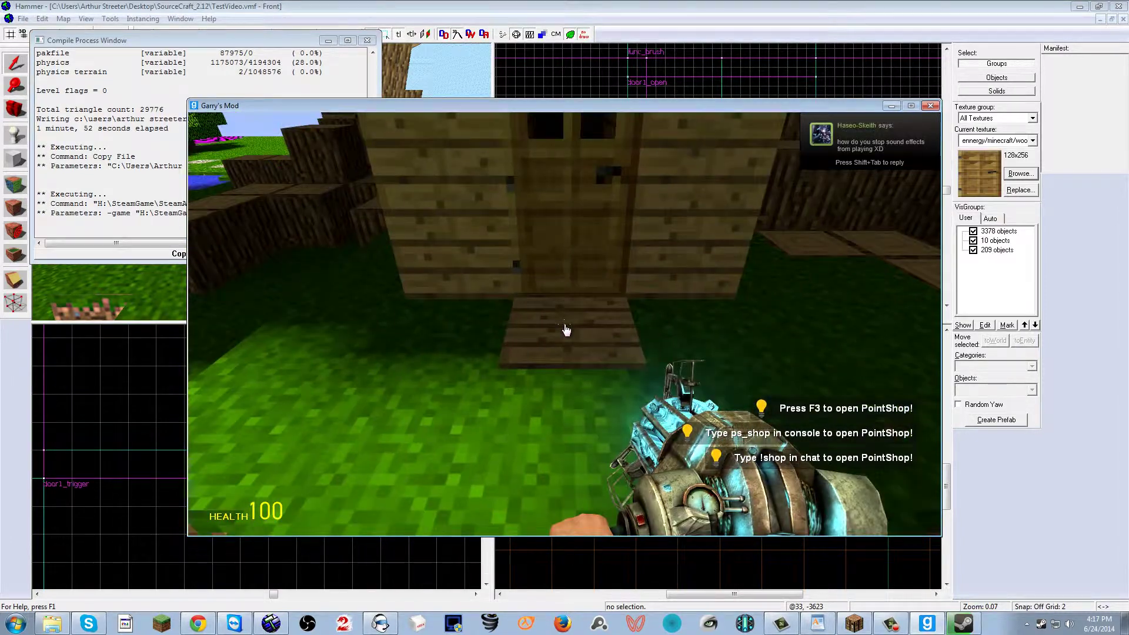
key("w")
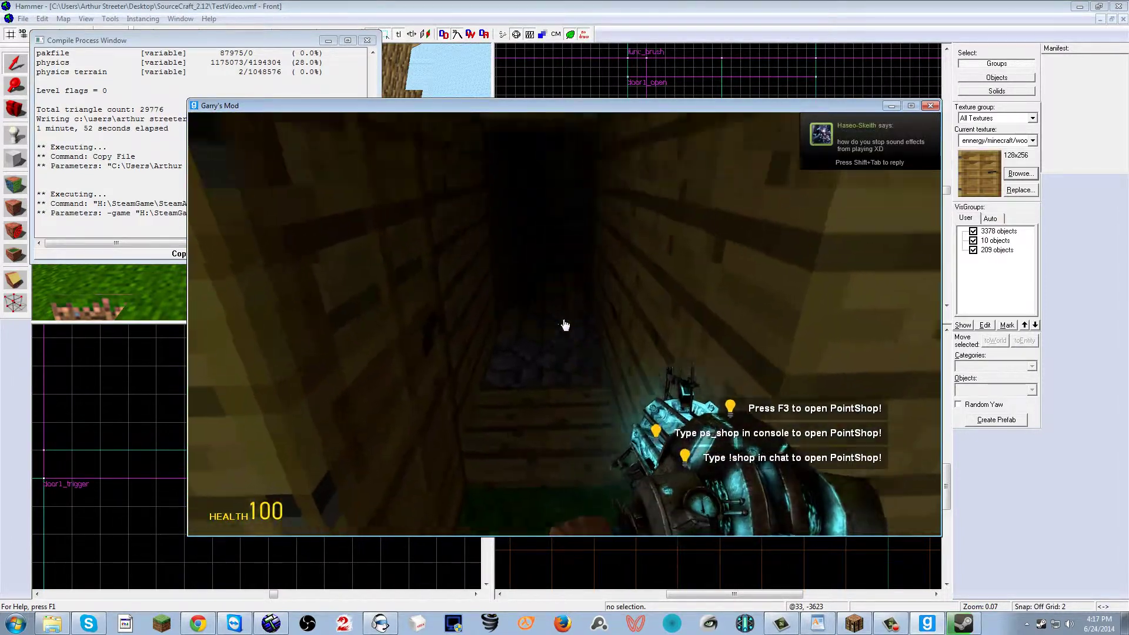
key("w")
key("e")
key("f")
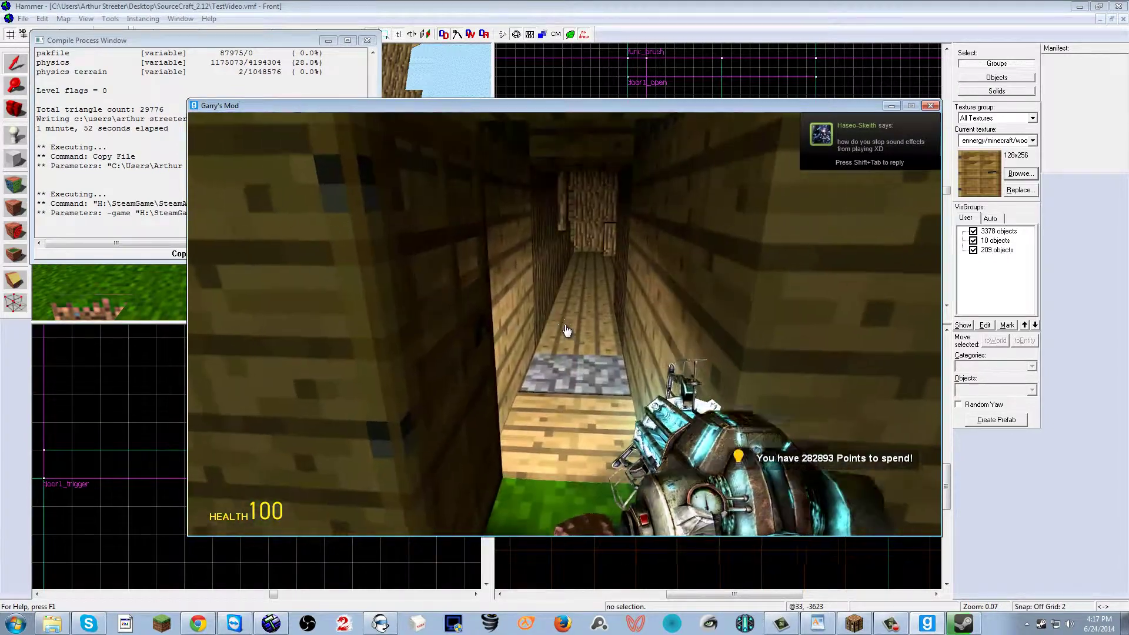
- Test the door from inside the corridor by approaching it and backing away, and walk back outside
key("e")
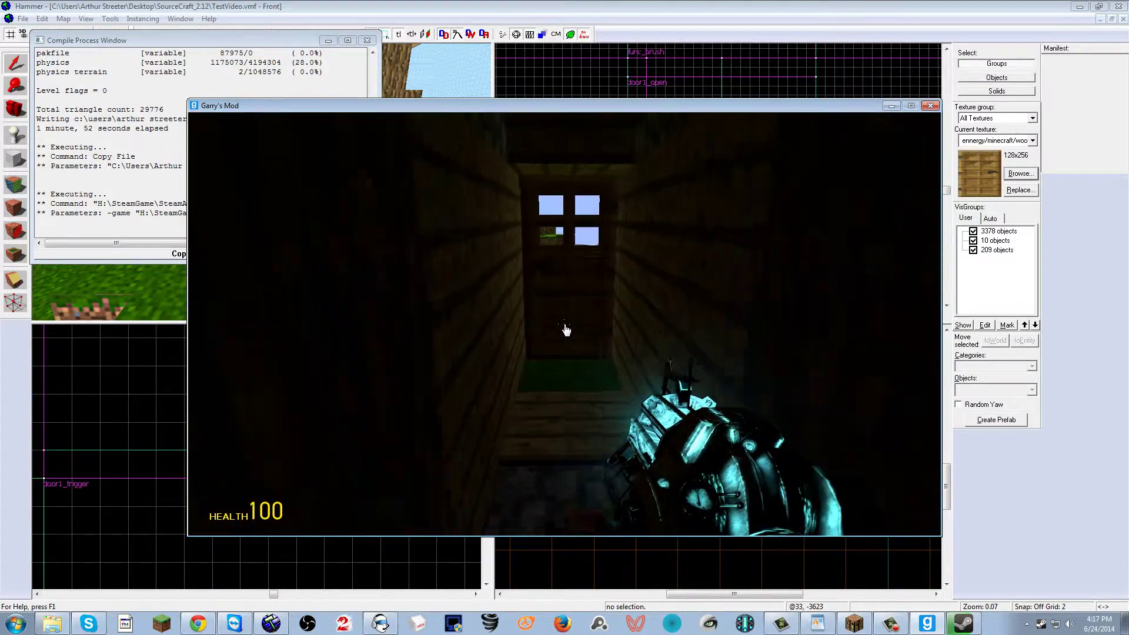
key("w")
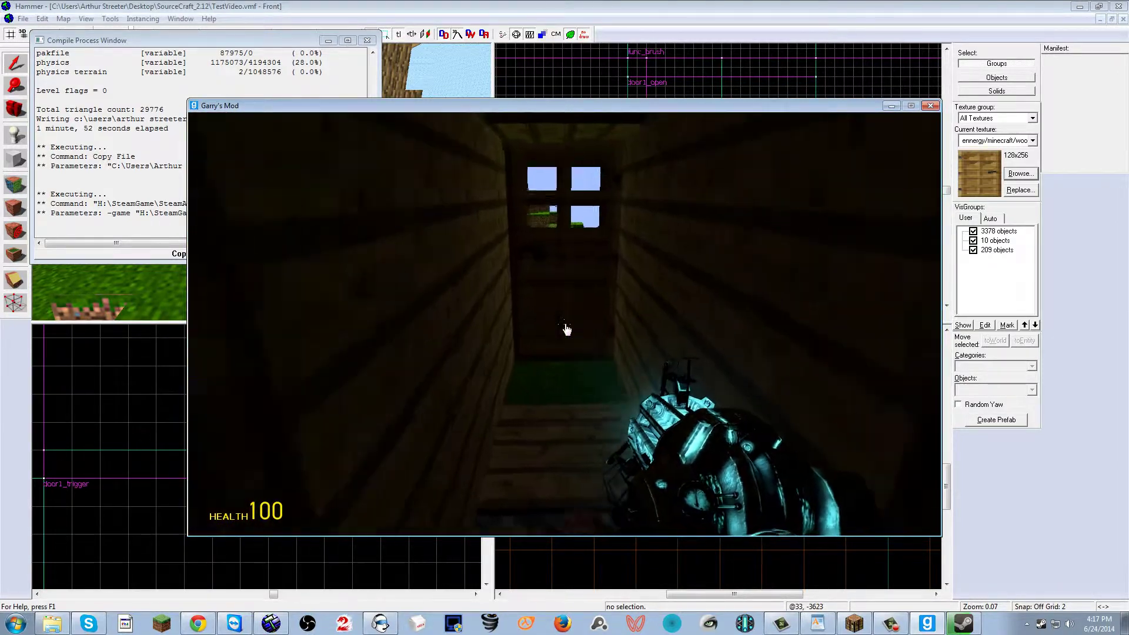
key("s")
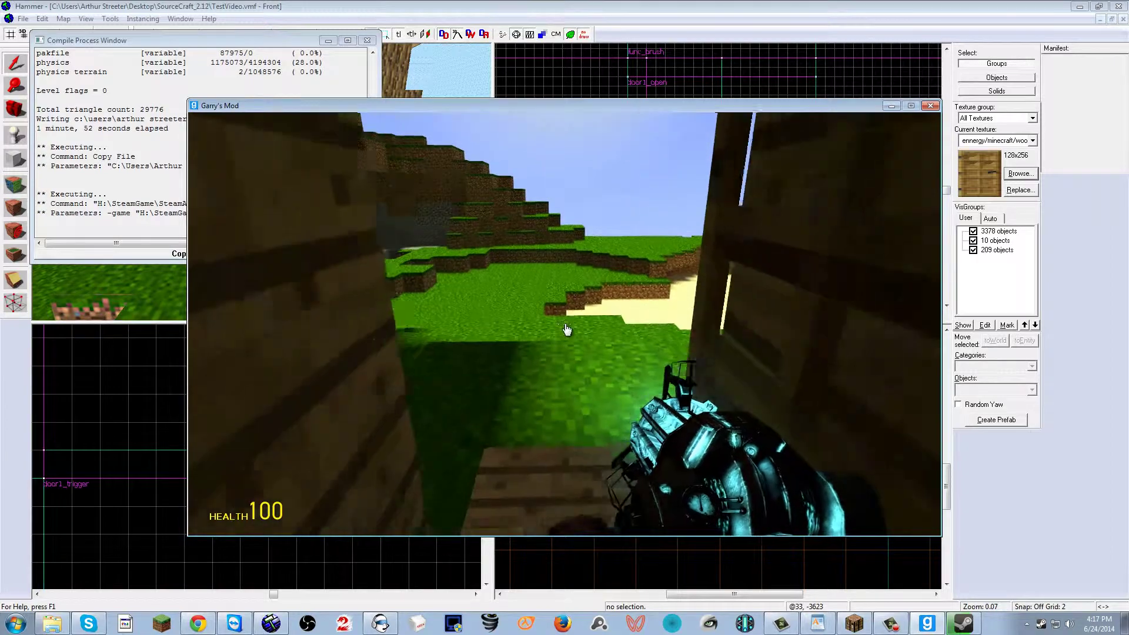
key("w")
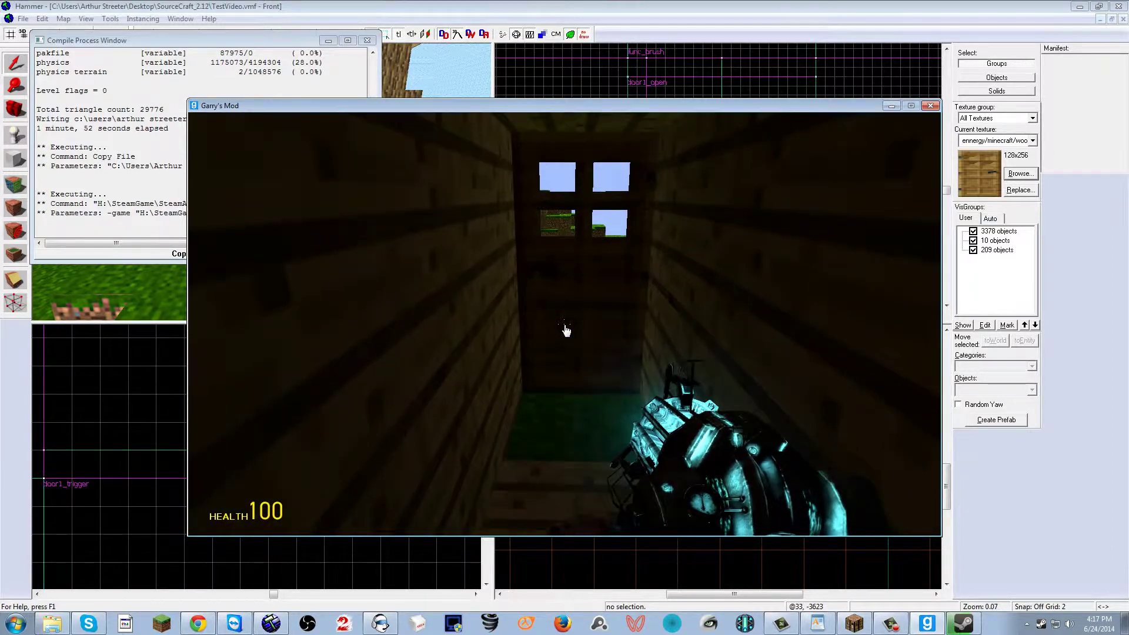
key("w")
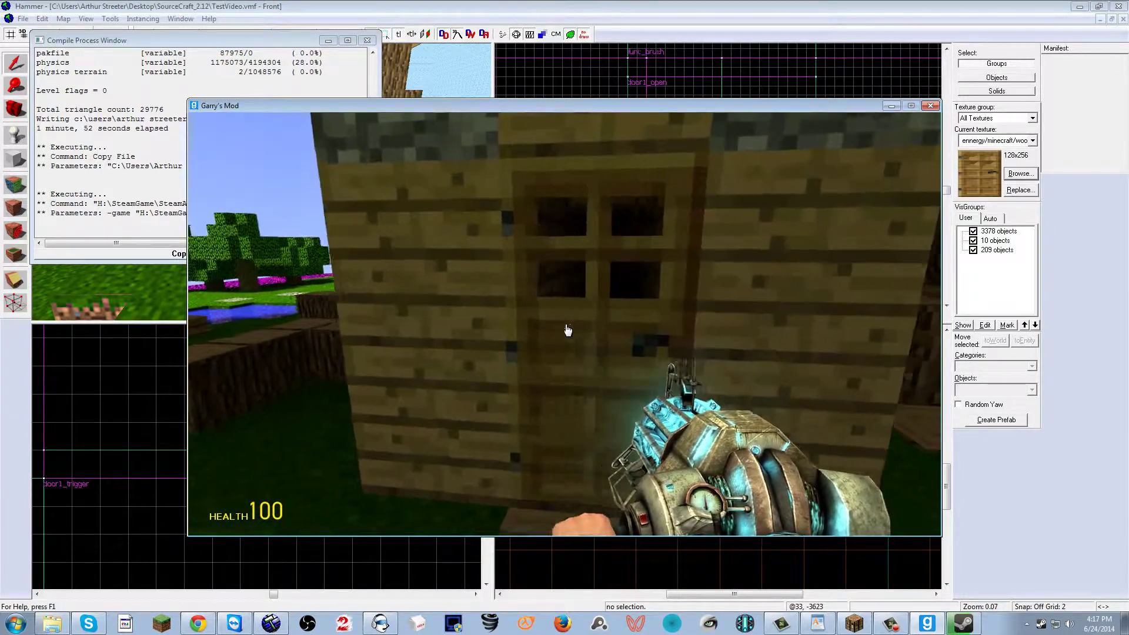
- Walk in and out of the house through the door several times to test it from both sides
key("e")
key("w")
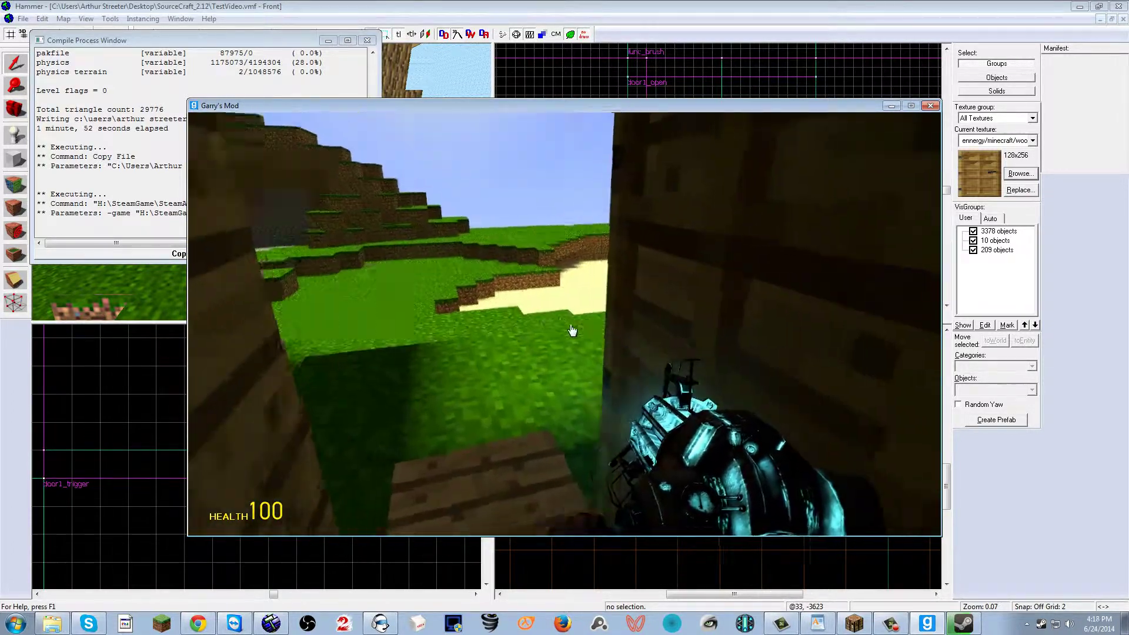
key("w")
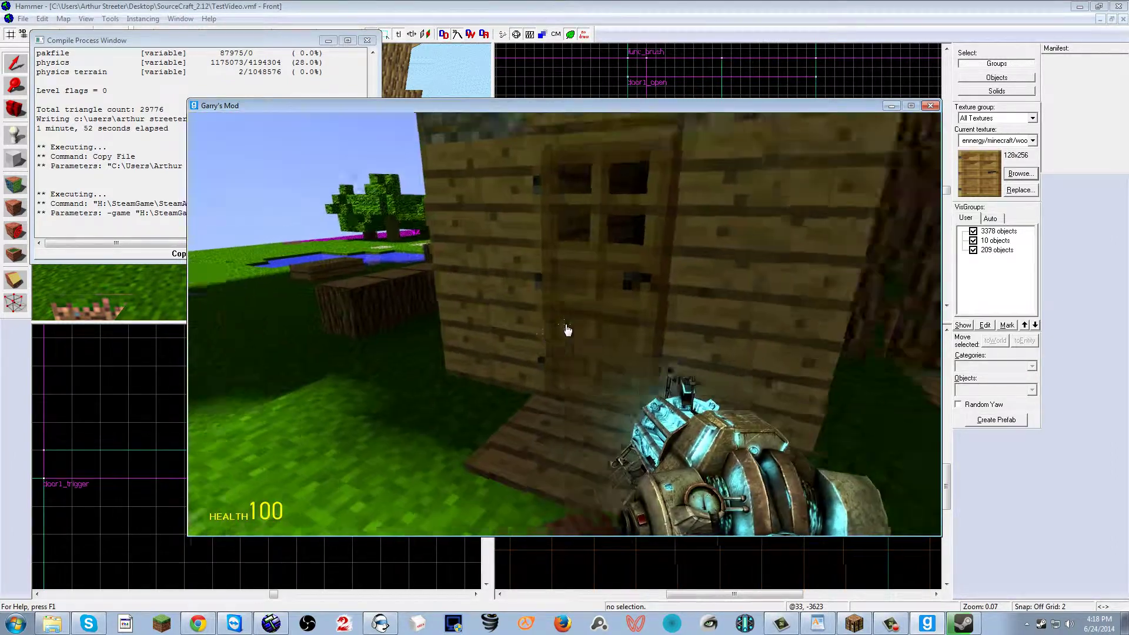
key("w")
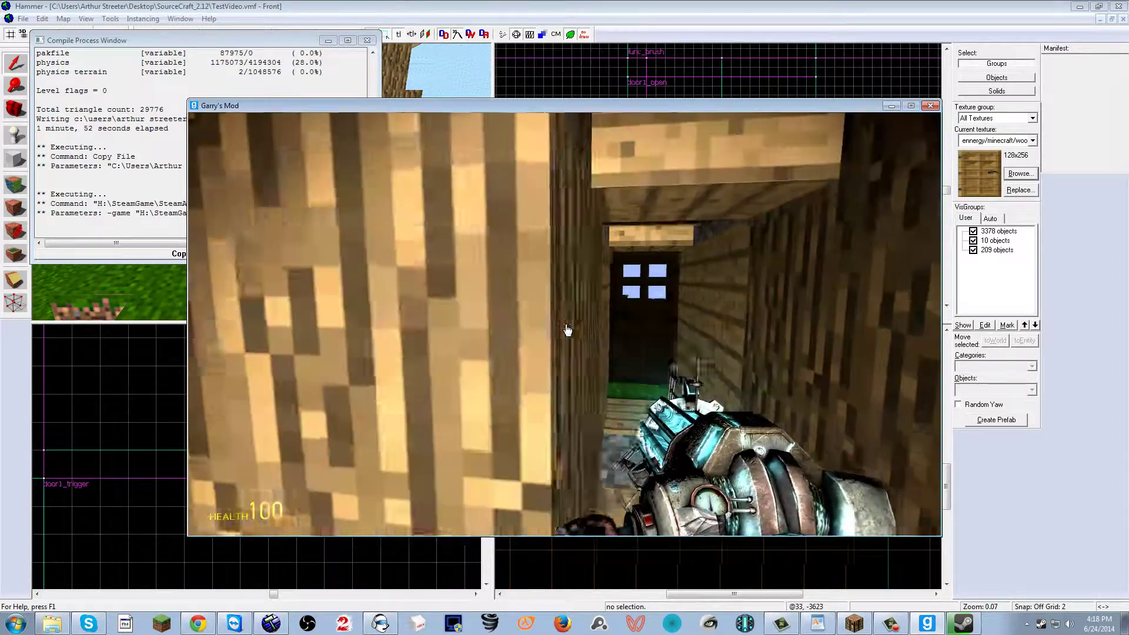
key("w")
key("w")
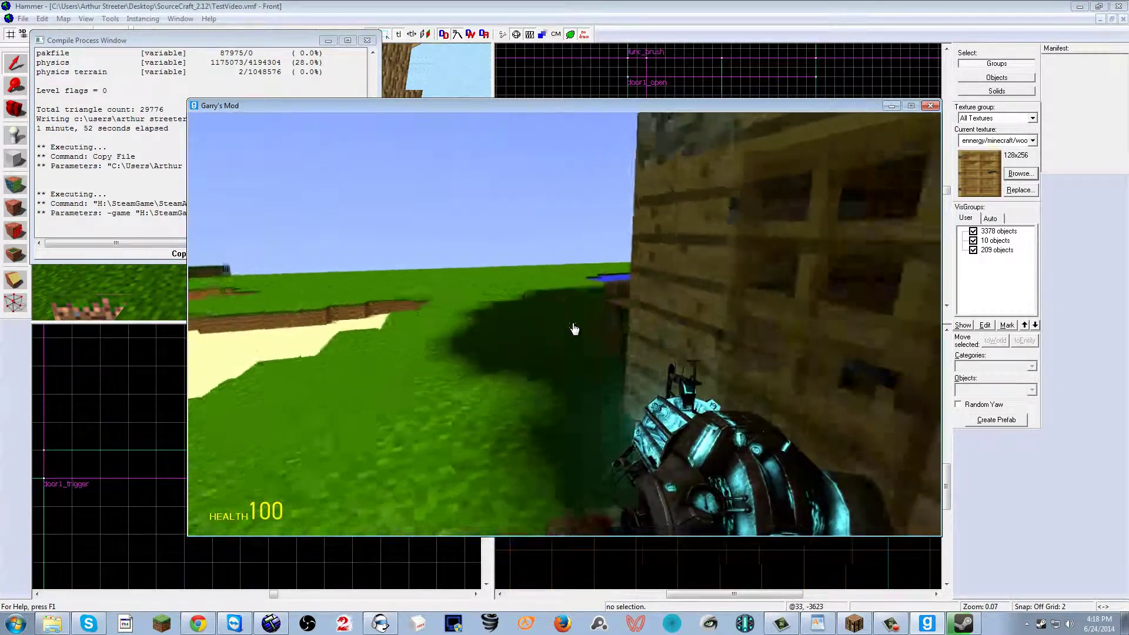
key("w")
key("s")
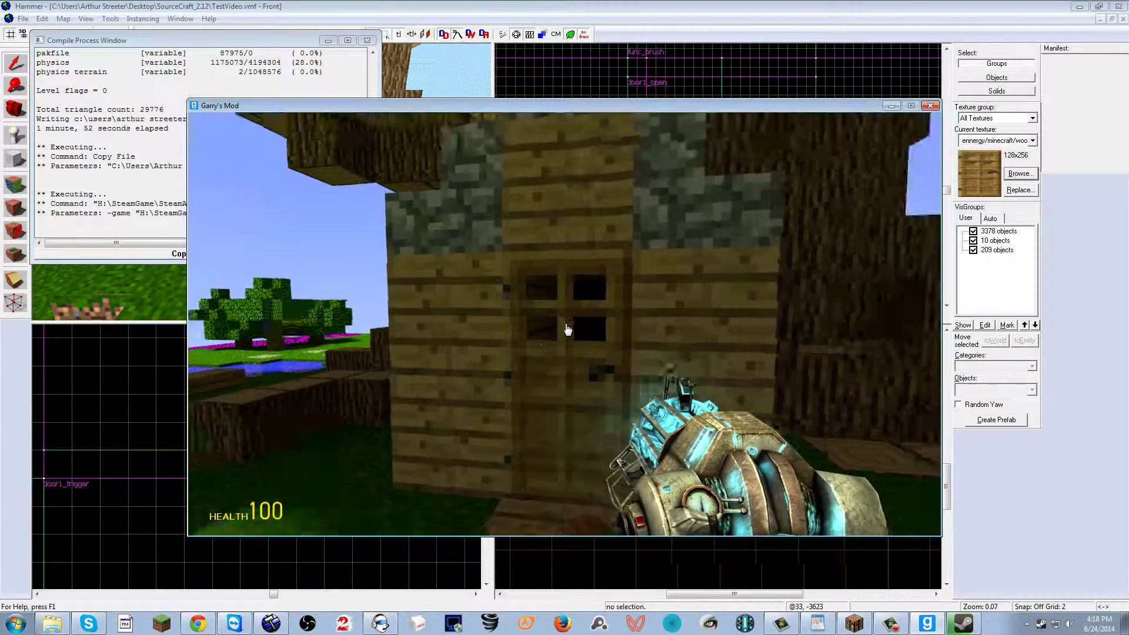
- Step repeatedly onto and off the plank outside the door to test its opening and closing
key("w")
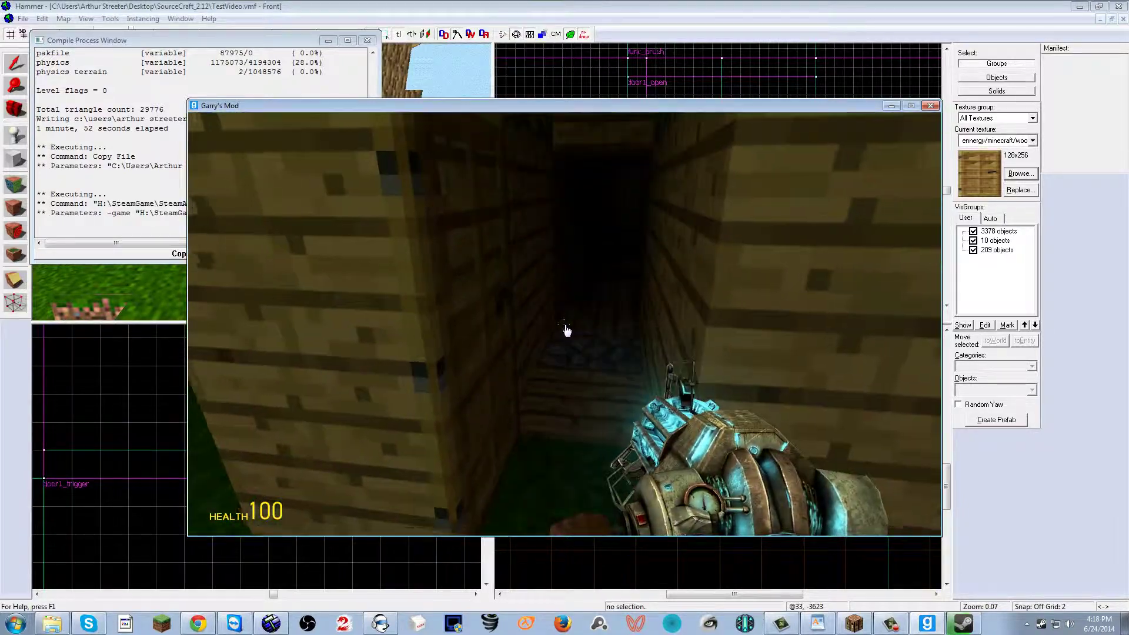
key("s")
key("w")
key("s")
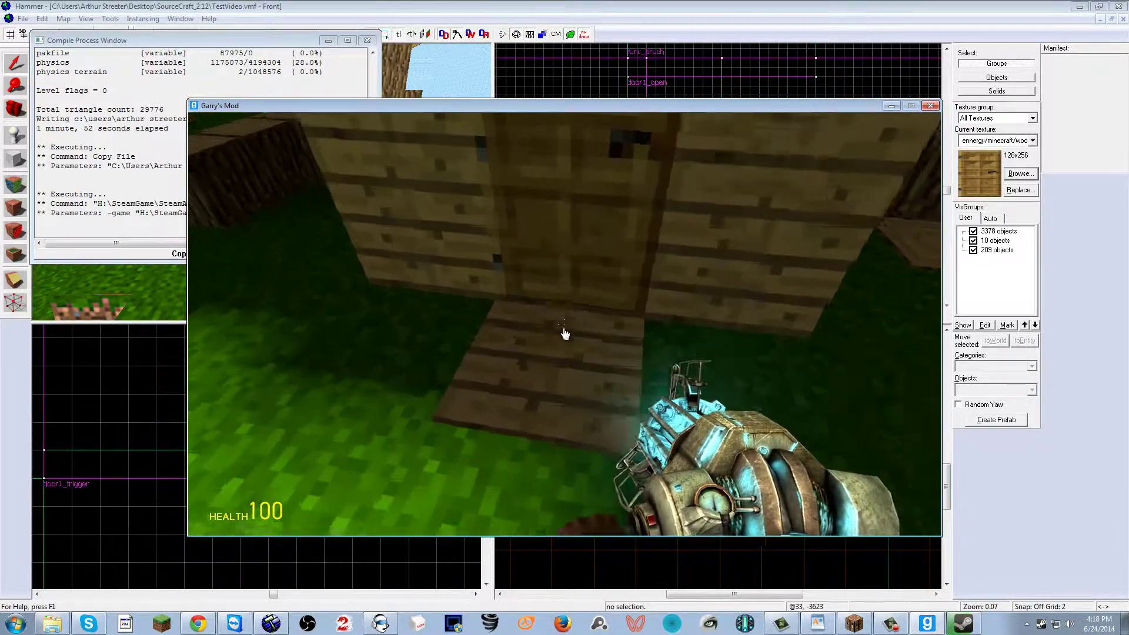
key("w")
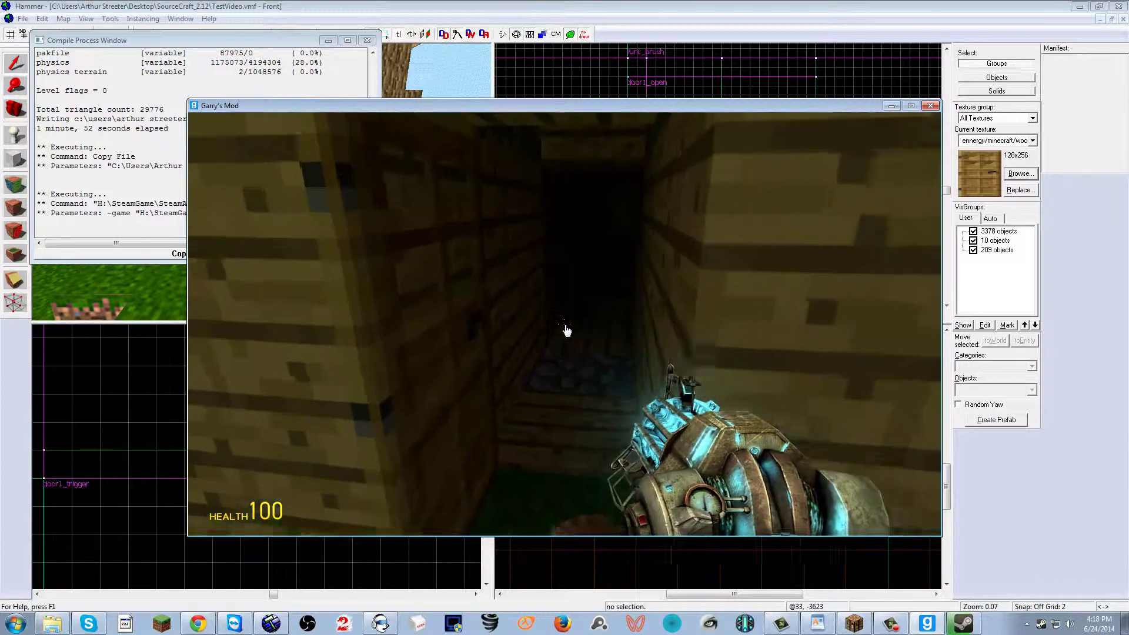
key("s")
key("w")
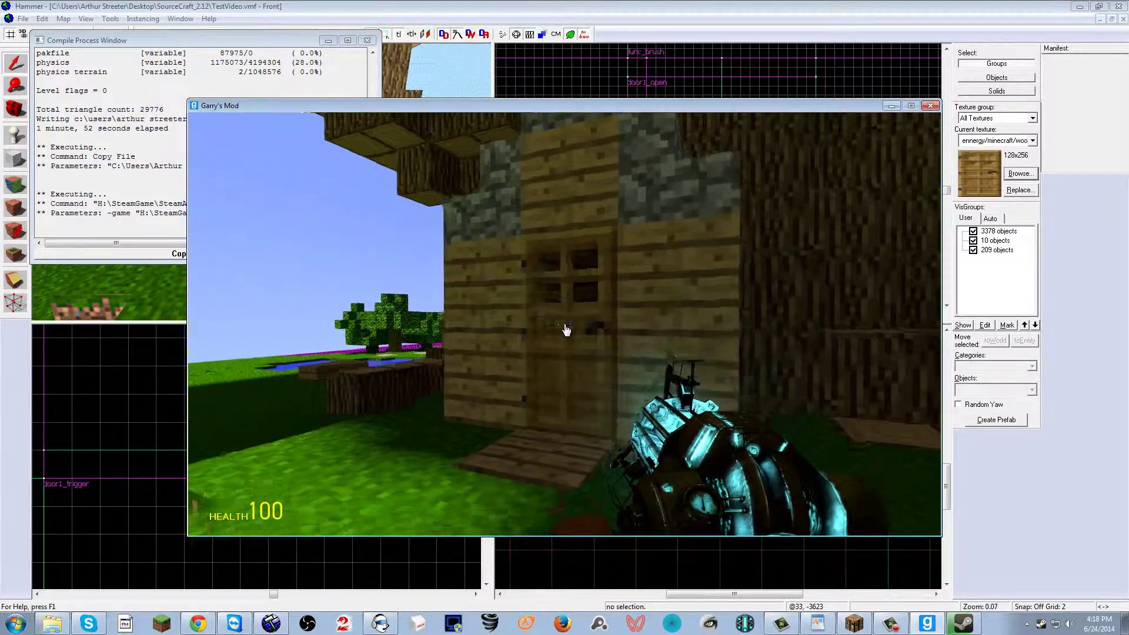
key("s")
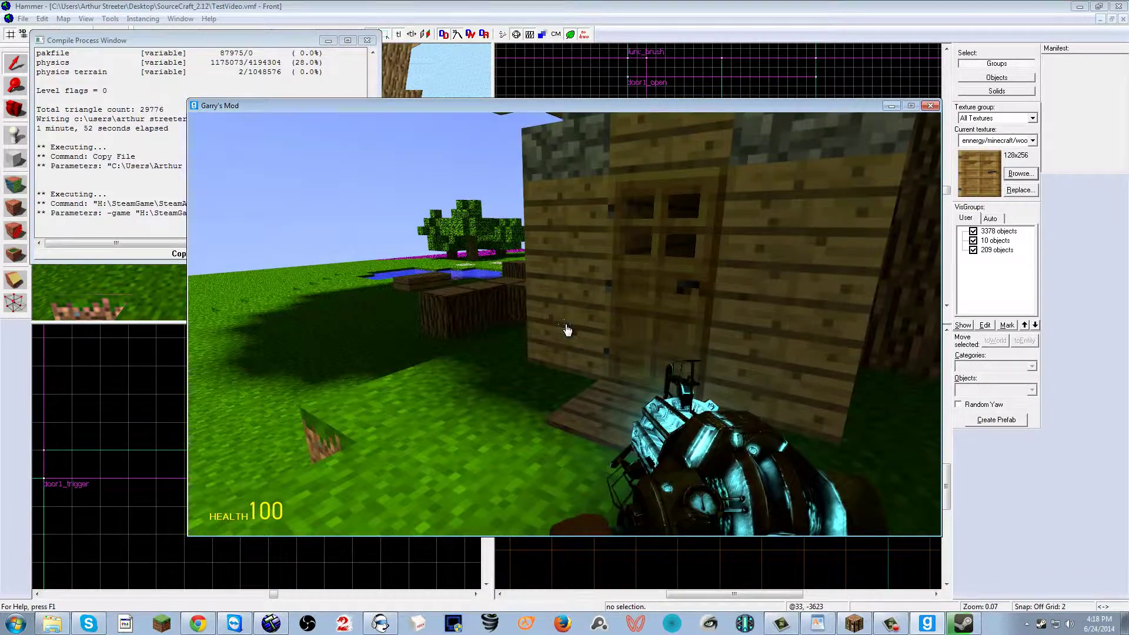